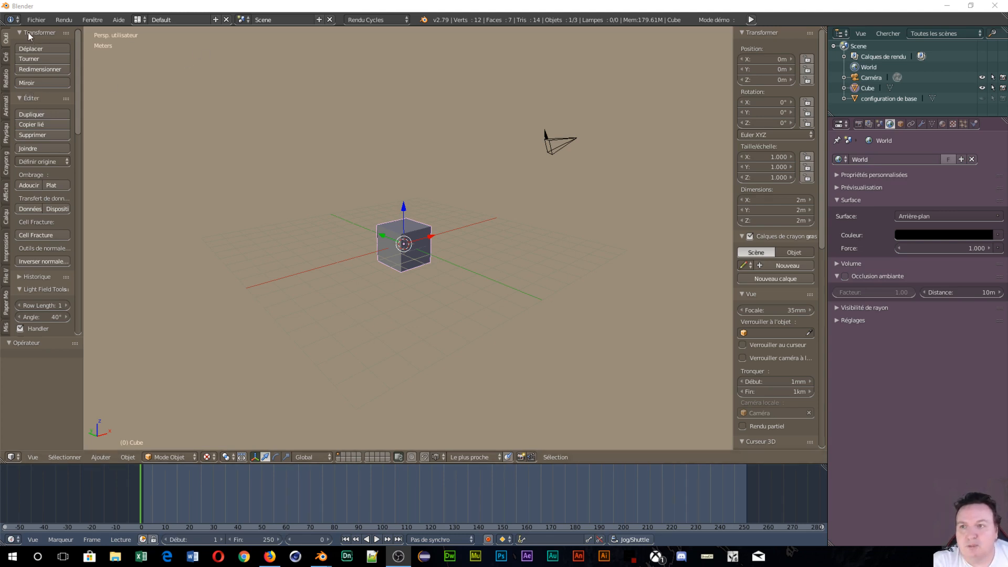
Step: Open the recent file bibliothèque poudlard.blend
click(36, 21)
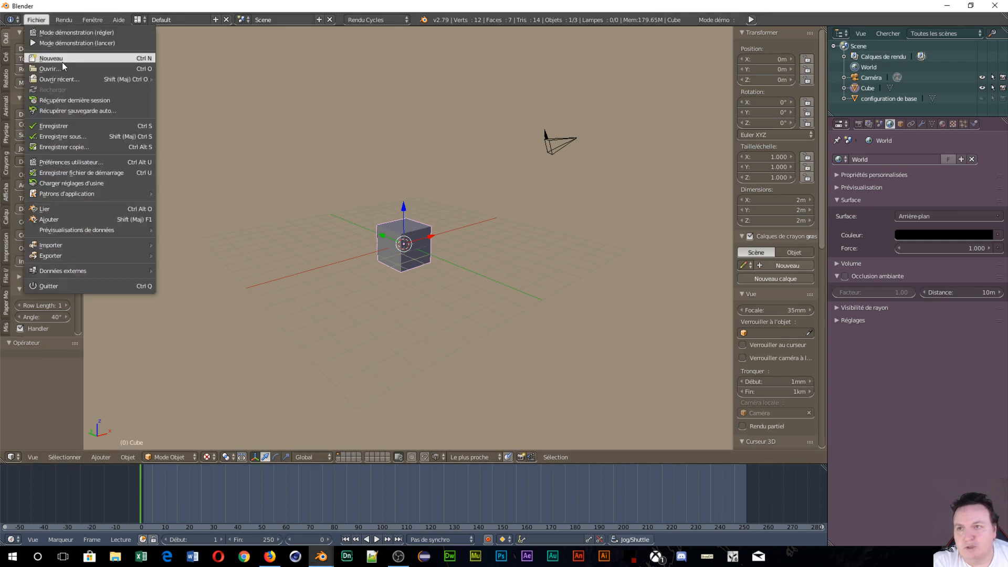
mouse_move(71, 78)
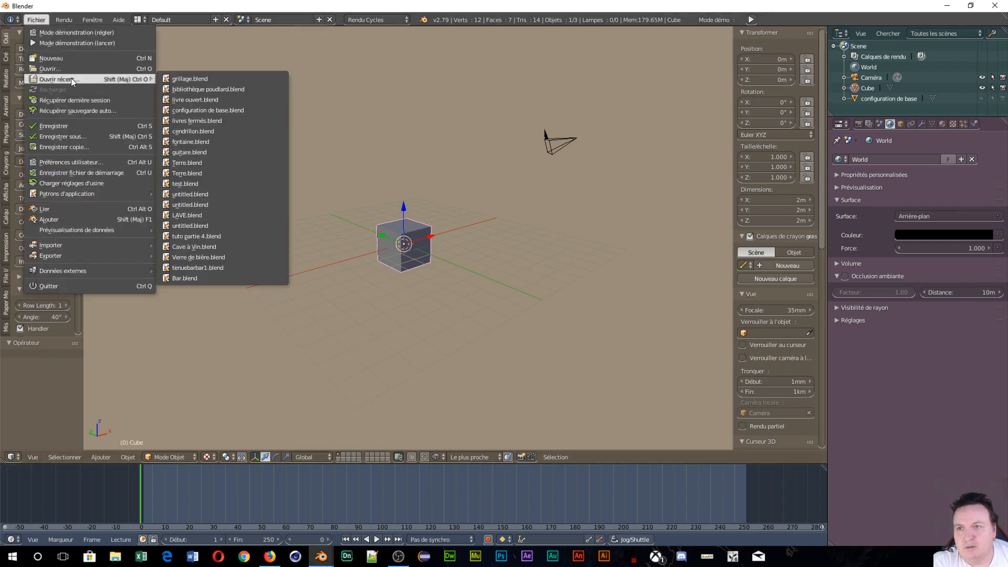
click(247, 90)
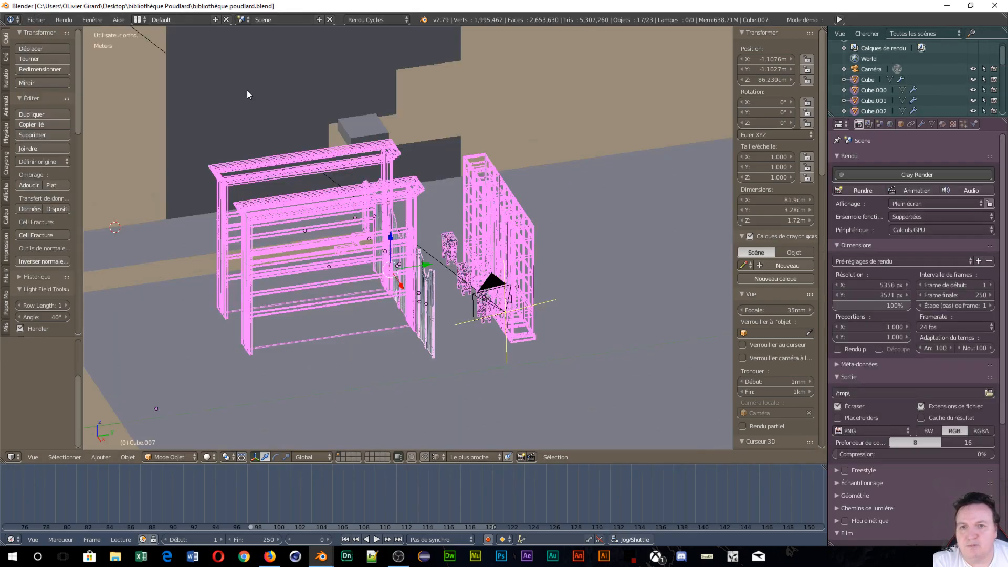
Step: Append the object grillage from grillage.blend into the library scene
middle_drag(477, 204, 578, 236)
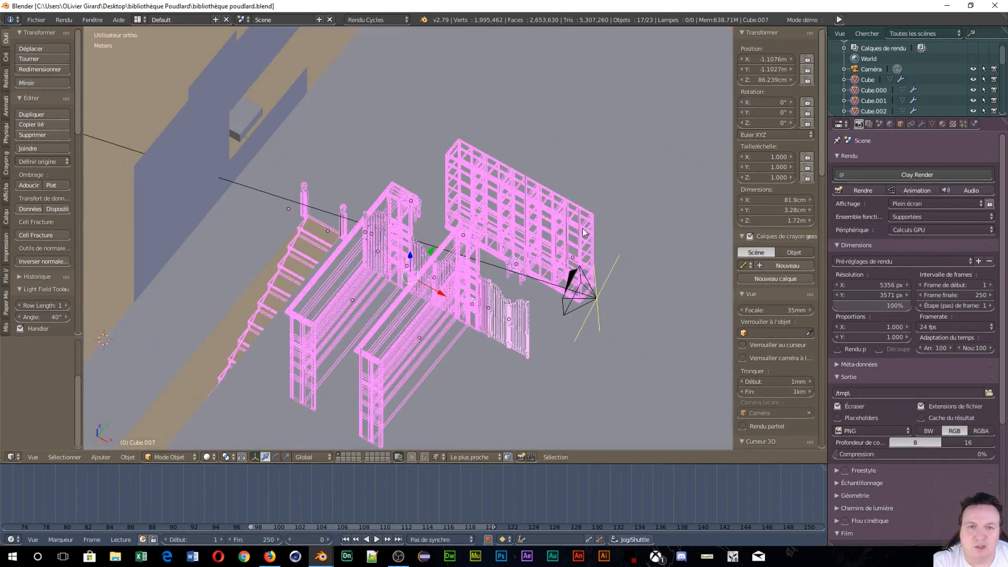
scroll(582, 231, up, 1)
scroll(585, 176, up, 1)
scroll(637, 138, up, 1)
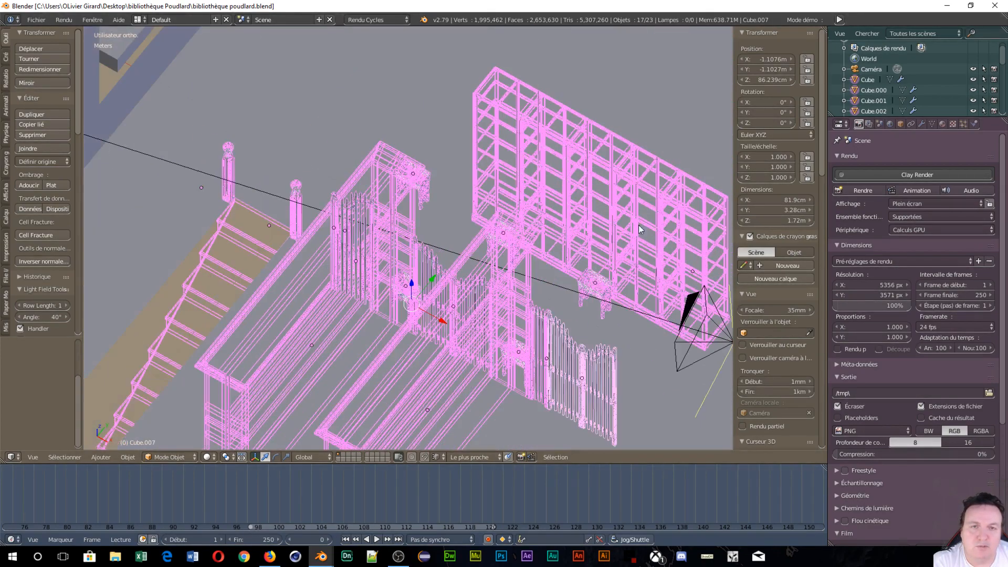
middle_drag(640, 229, 618, 233)
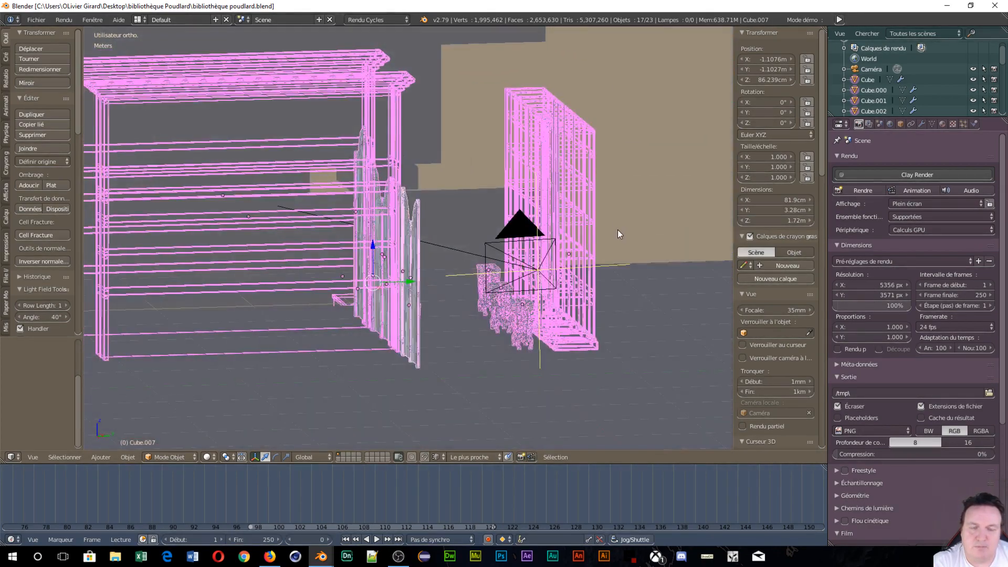
click(40, 20)
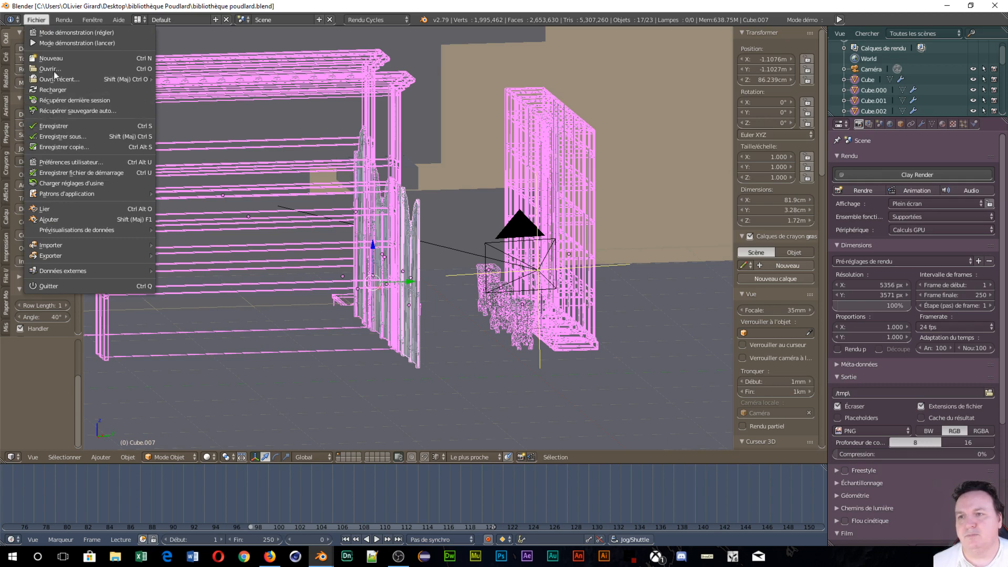
click(79, 220)
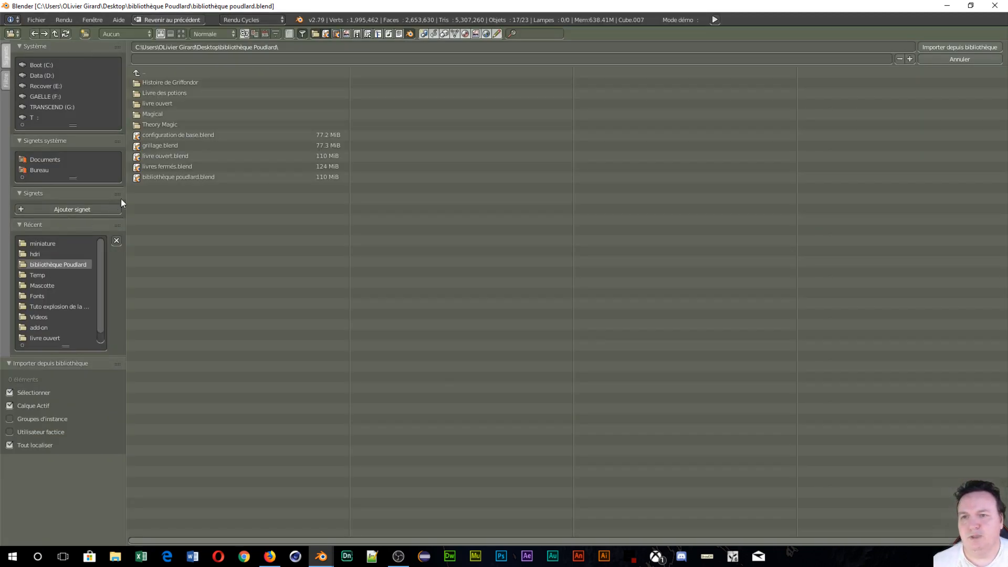
click(171, 145)
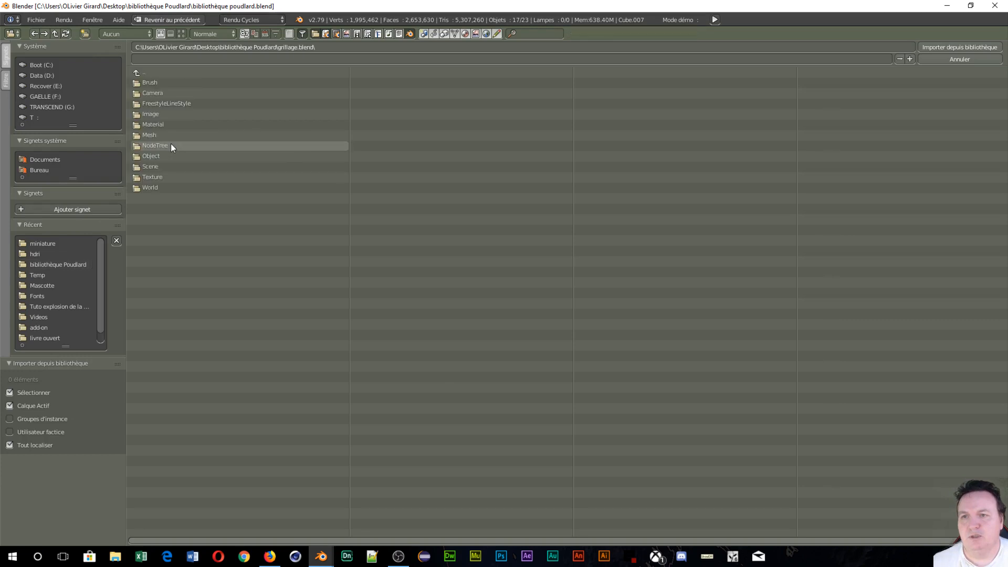
click(167, 155)
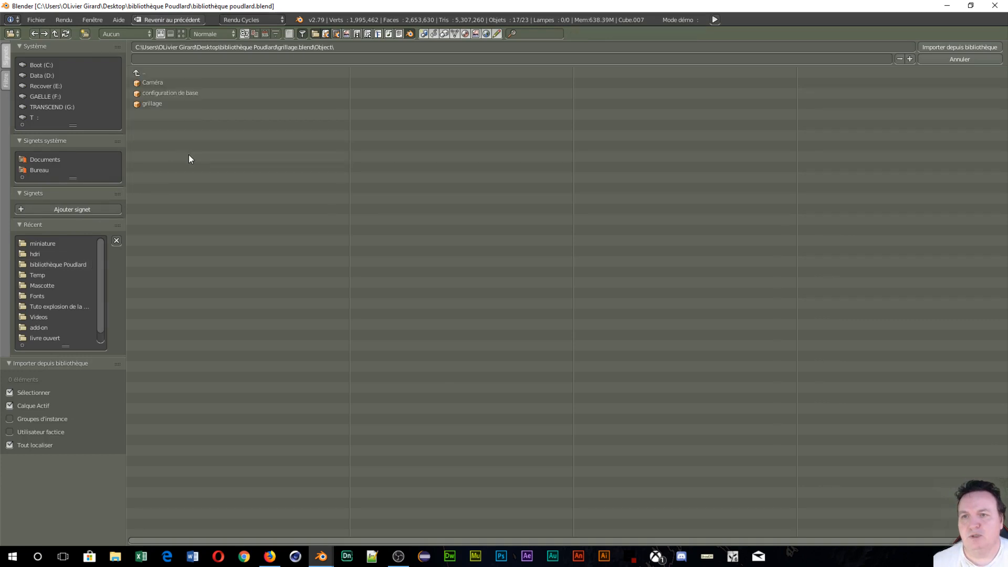
click(162, 105)
click(945, 47)
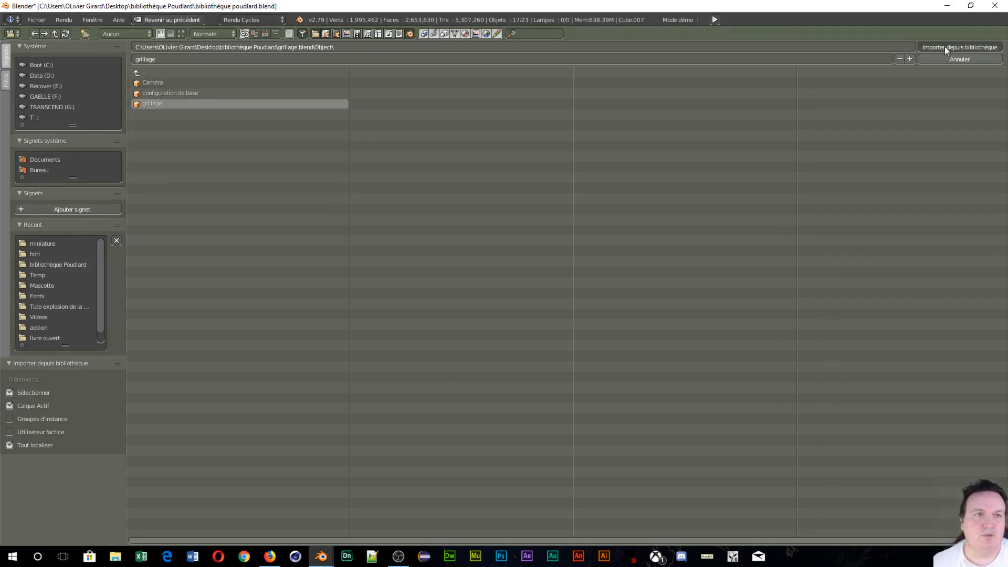
Step: Scale the appended wire mesh down uniformly to a scale of about 0.027
scroll(526, 178, down, 9)
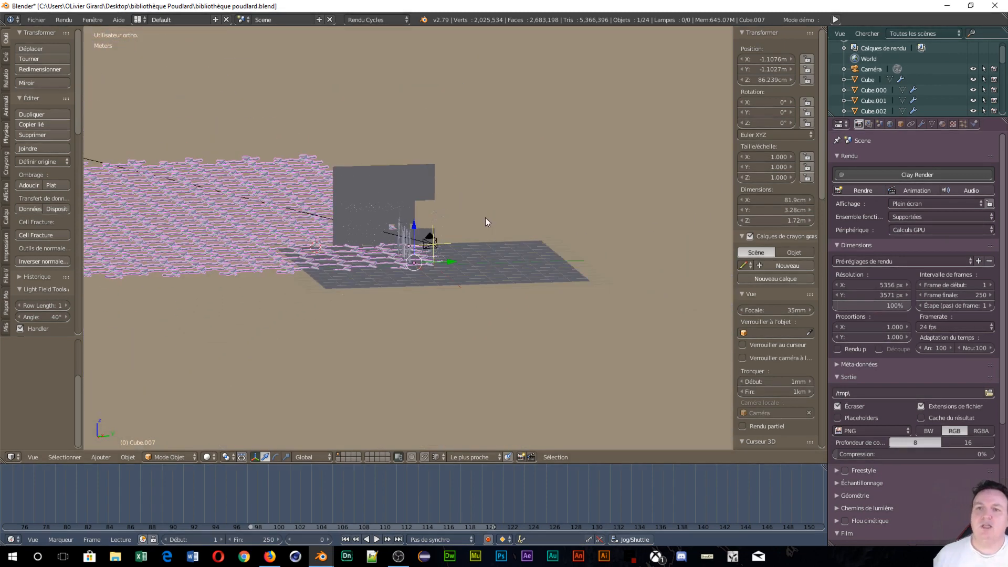
scroll(471, 227, down, 2)
scroll(476, 225, up, 7)
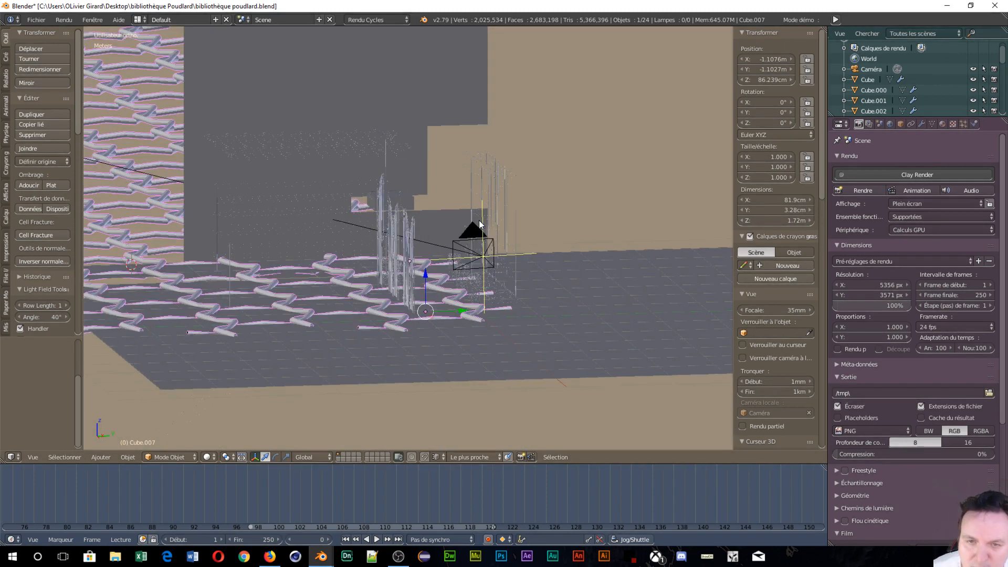
scroll(479, 221, down, 7)
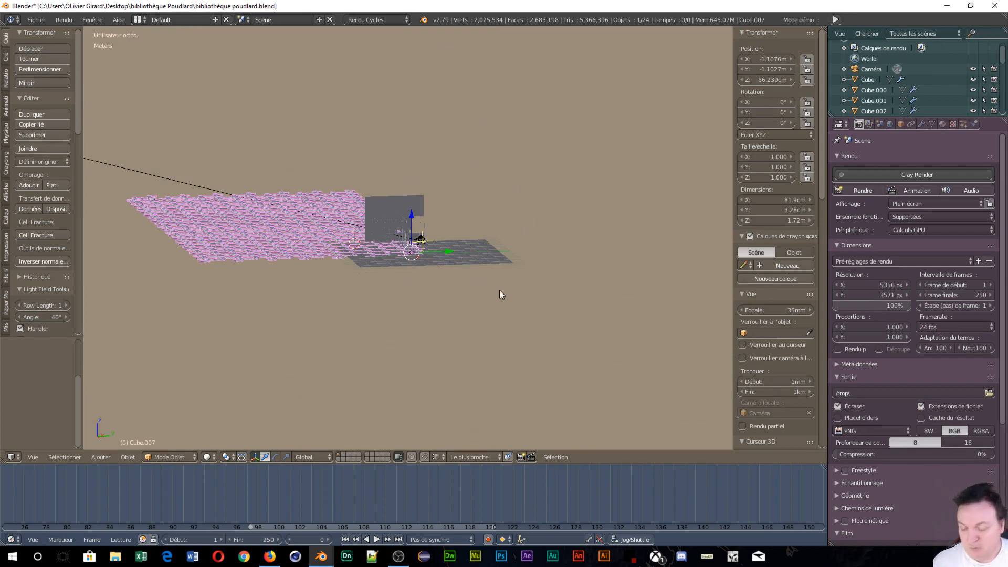
key(s)
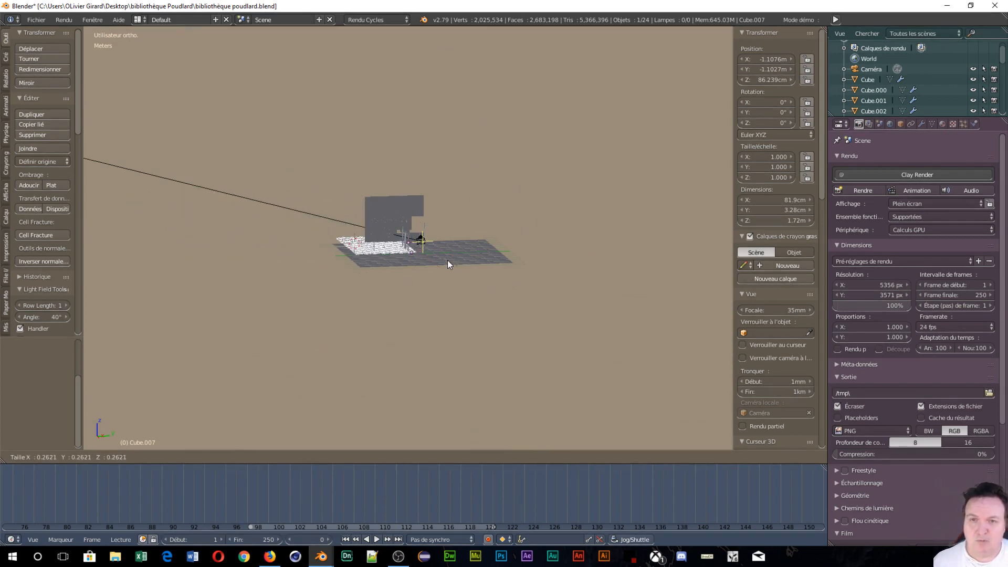
click(416, 253)
Step: From the camera view, select the bookcase Cube together with the wire mesh and isolate both in local view
key(KP_0)
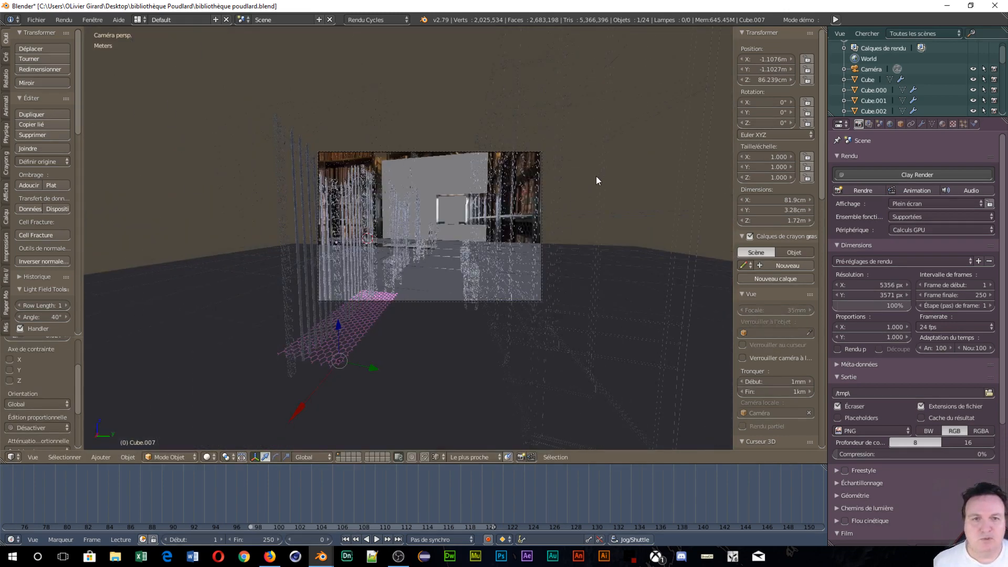
right_click(596, 175)
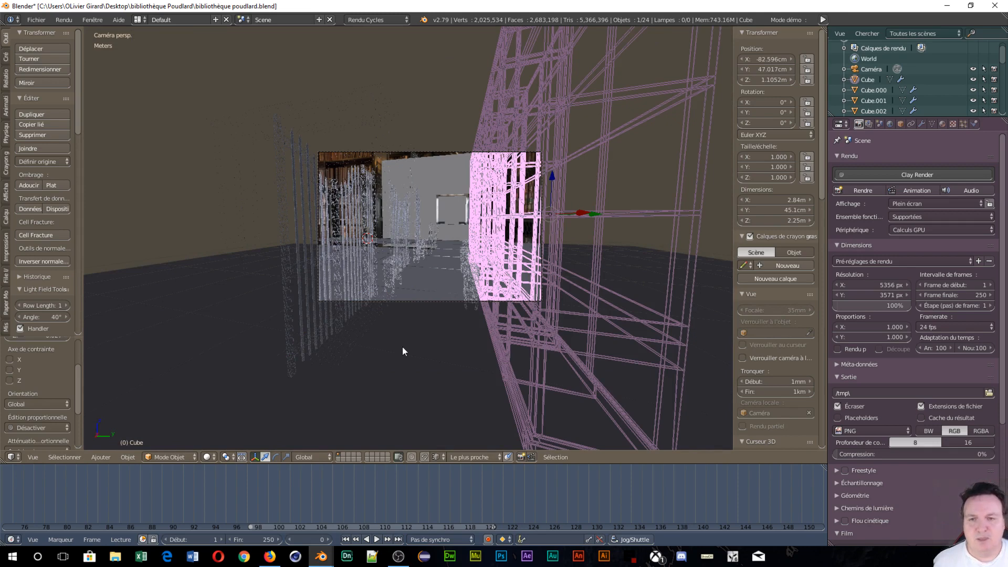
shift+right_click(357, 337)
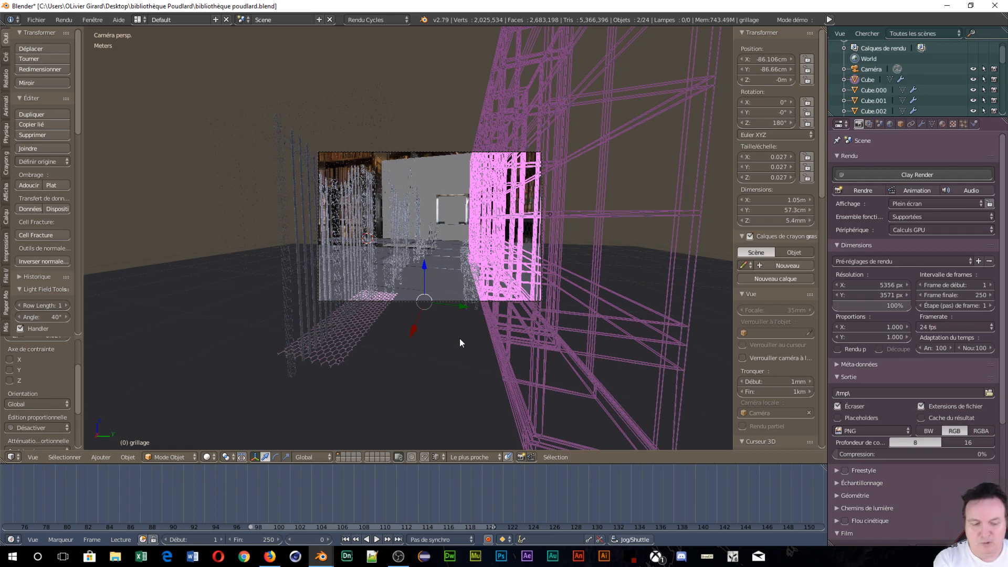
key(KP_Divide)
scroll(449, 387, up, 4)
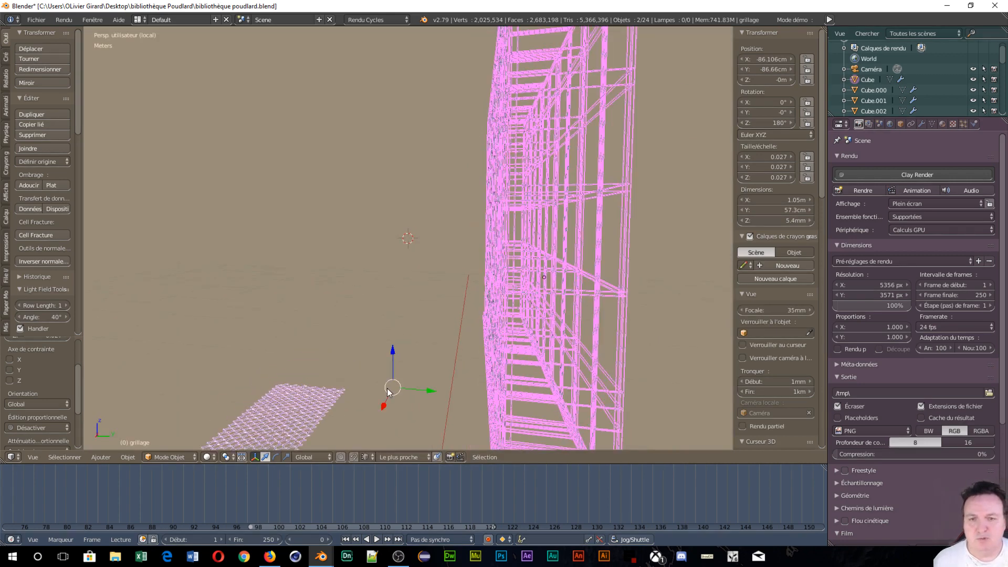
scroll(389, 393, down, 6)
Step: Select only the wire mesh and rotate it 90° around the global X axis so it stands upright
right_click(307, 375)
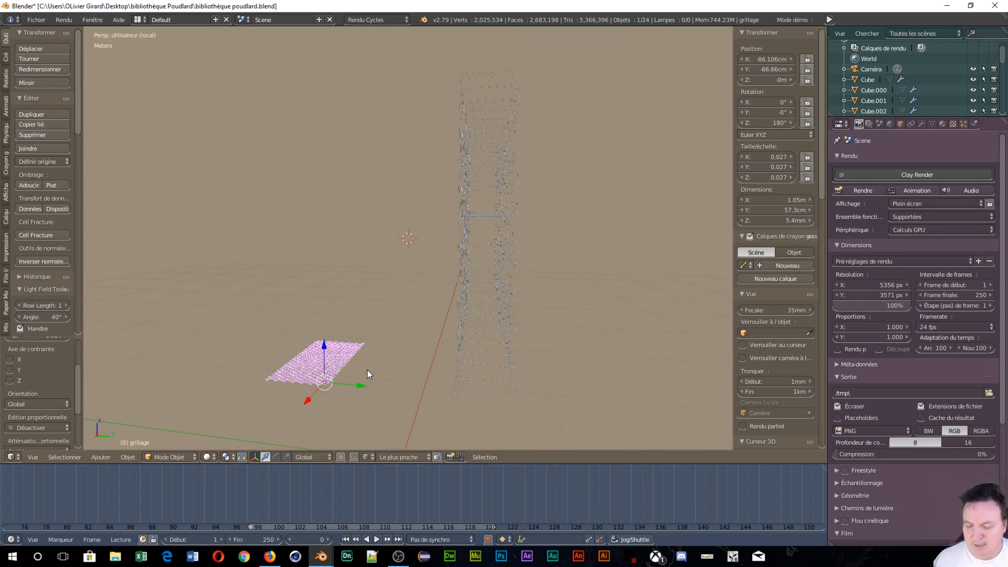
key(r)
key(x)
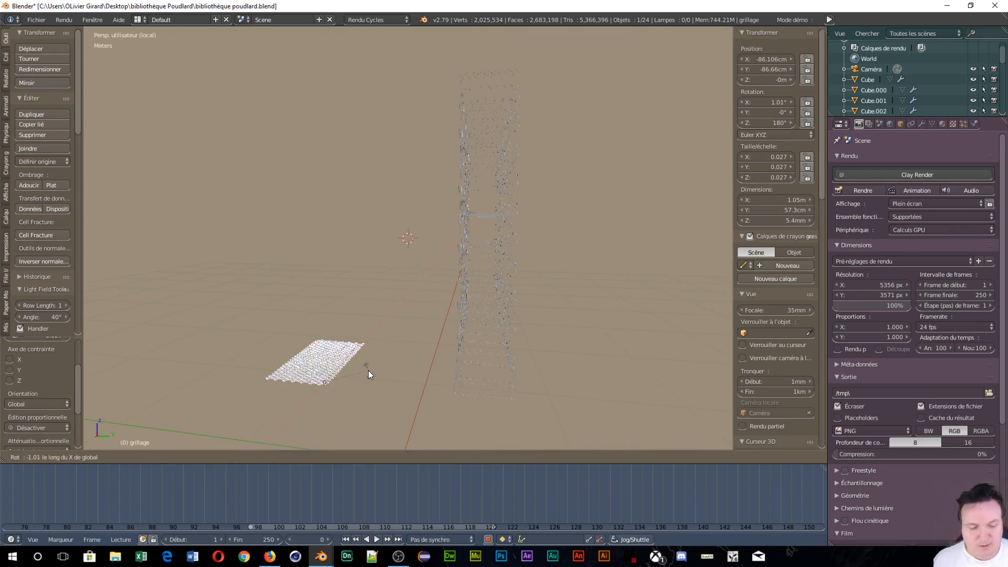
key(9)
key(0)
key(Return)
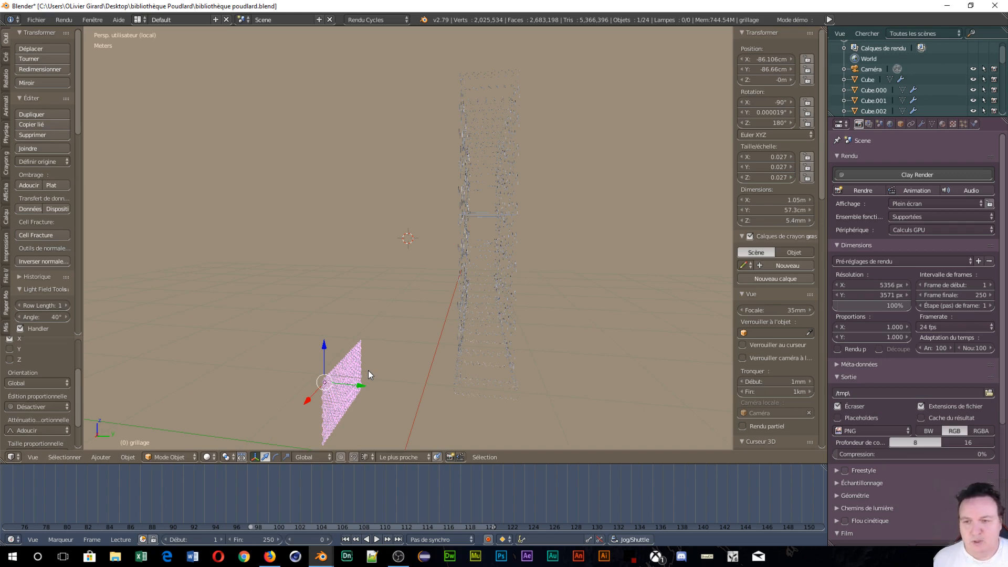
Step: Set the viewport to an orthographic front view with wireframe shading, framing the wire mesh and the bookcase
key(KP_1)
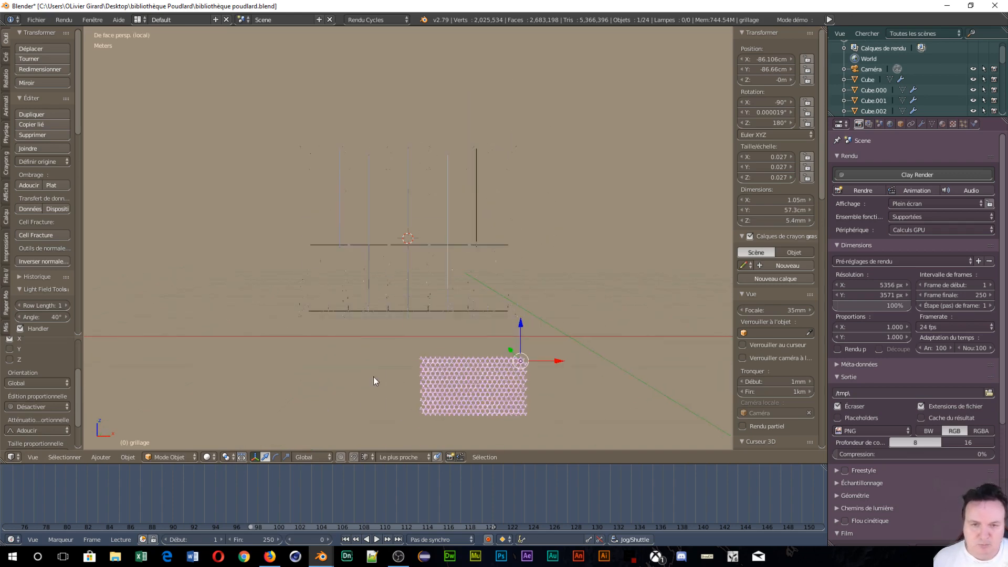
scroll(557, 398, up, 3)
shift+middle_drag(558, 398, 469, 87)
scroll(546, 158, up, 6)
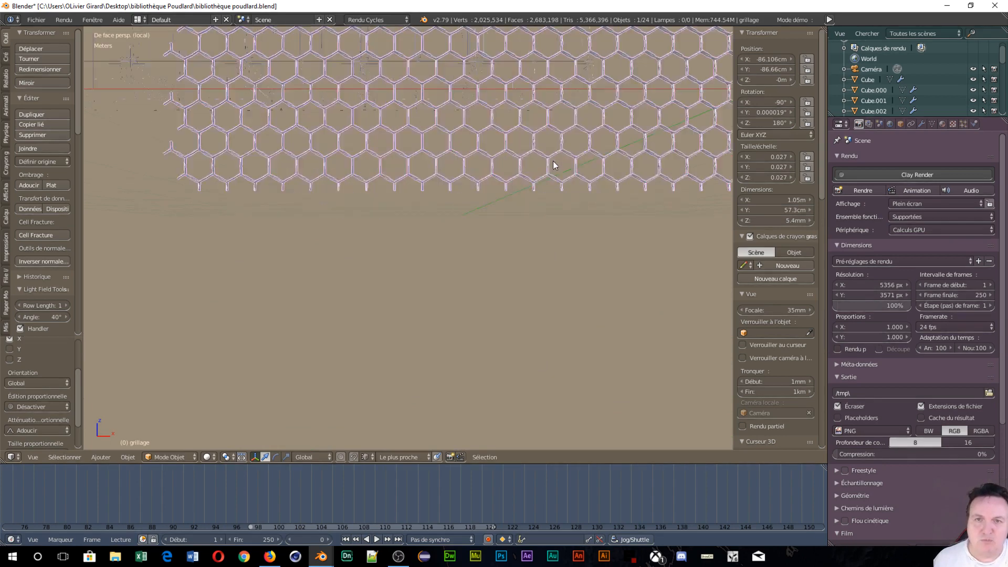
shift+middle_drag(553, 161, 504, 118)
scroll(504, 117, up, 1)
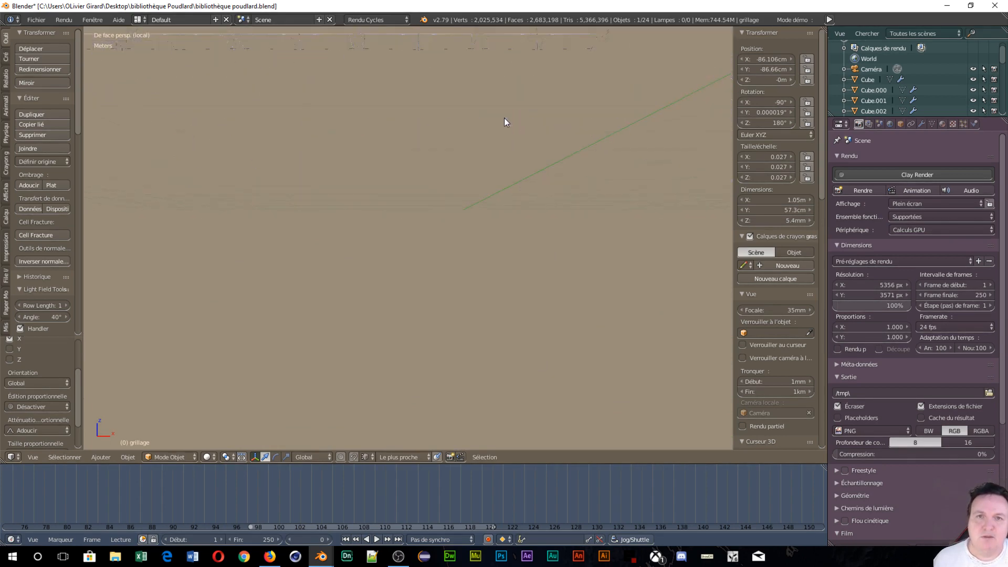
scroll(505, 117, down, 7)
scroll(506, 121, up, 4)
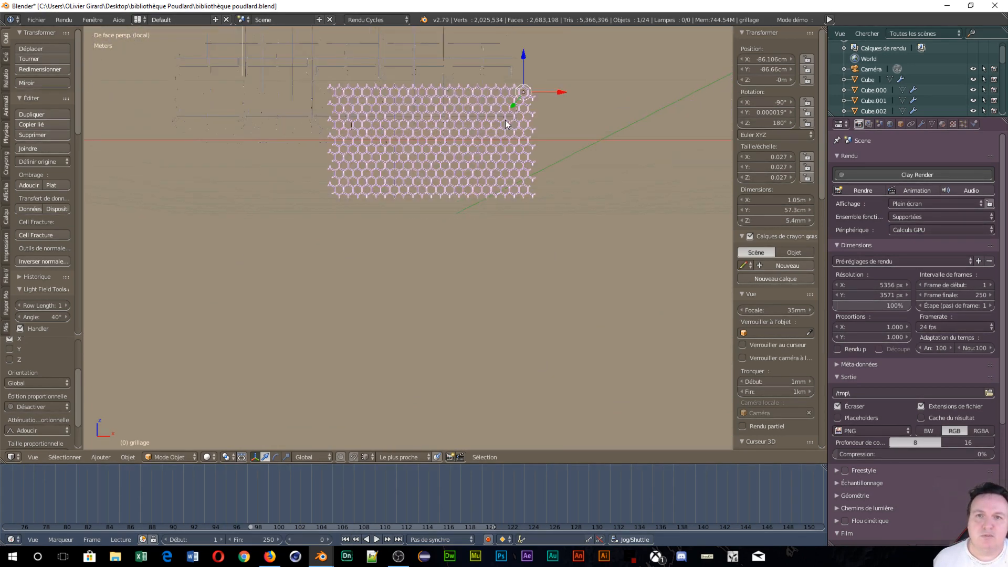
scroll(589, 144, down, 2)
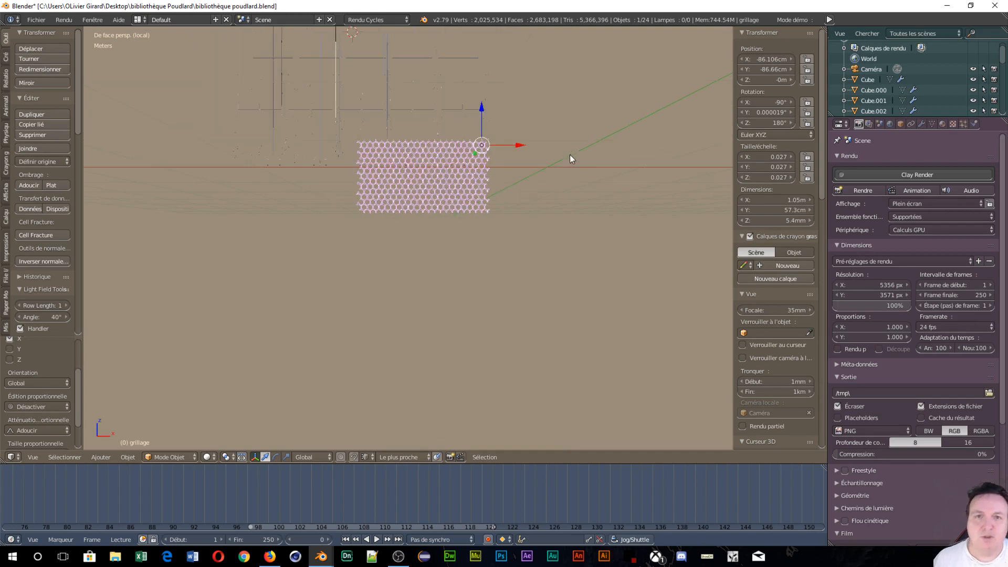
key(z)
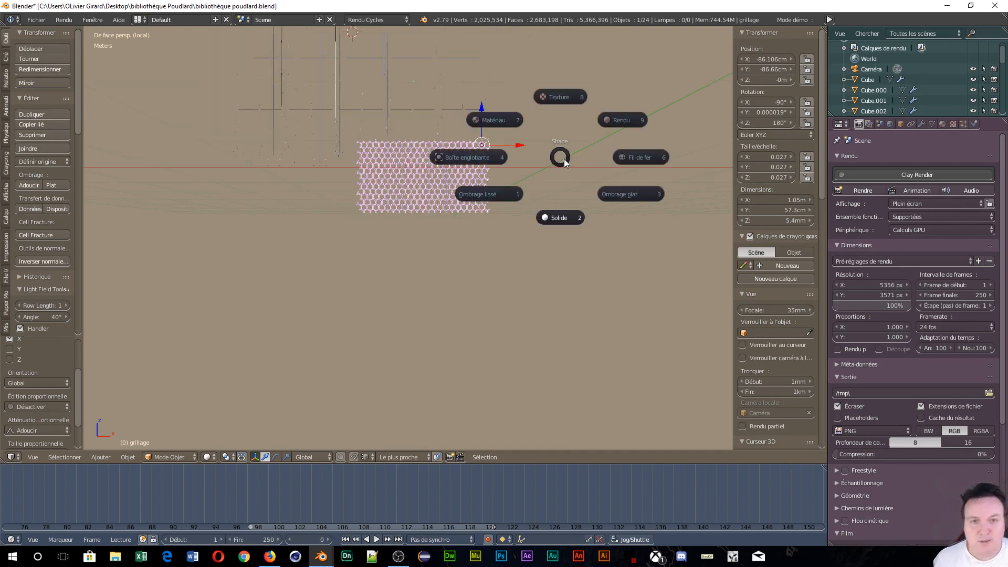
click(629, 156)
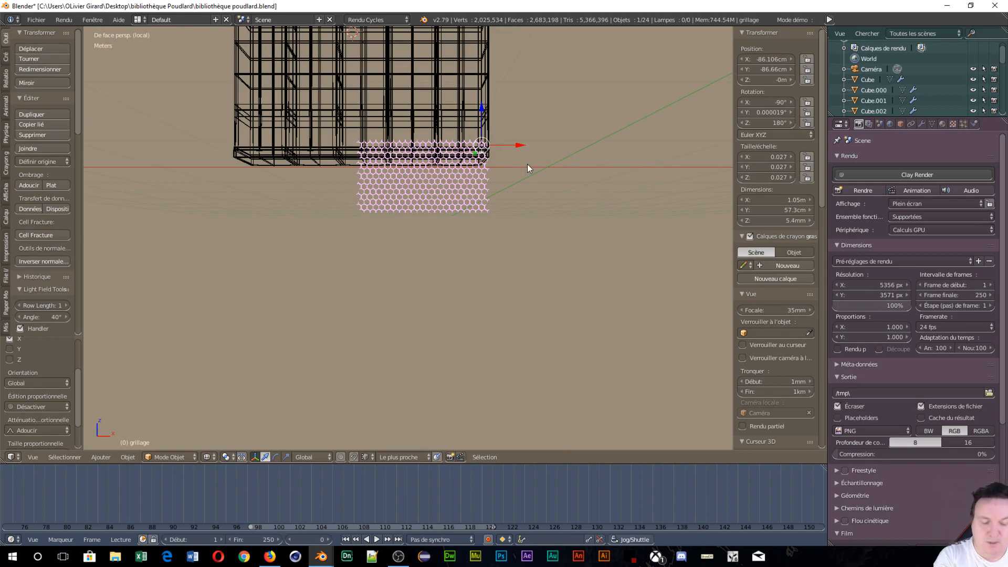
key(KP_5)
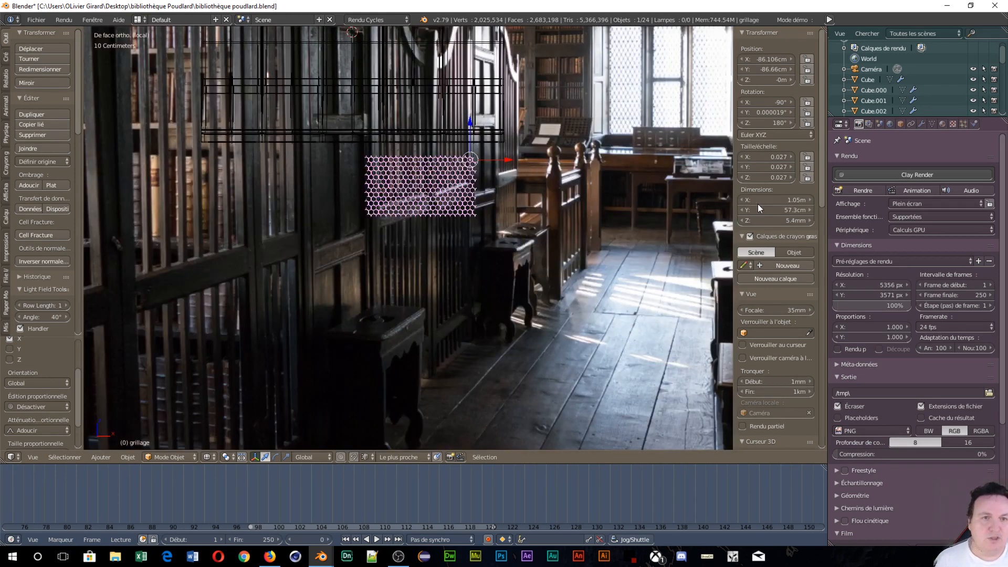
Step: Hide the viewport's background image and start the Screencast Keys display
scroll(775, 288, down, 10)
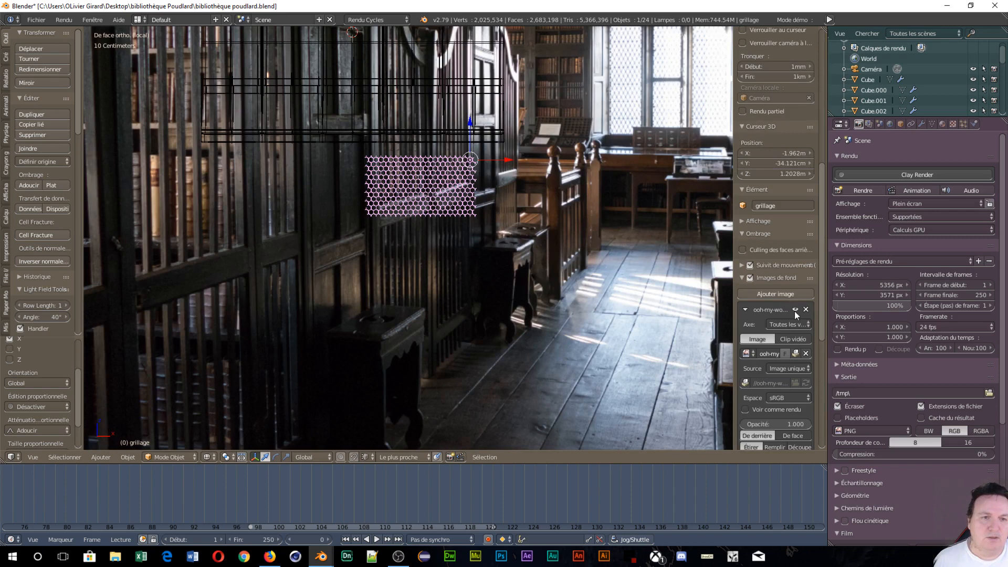
click(796, 309)
scroll(796, 357, down, 7)
scroll(779, 394, down, 5)
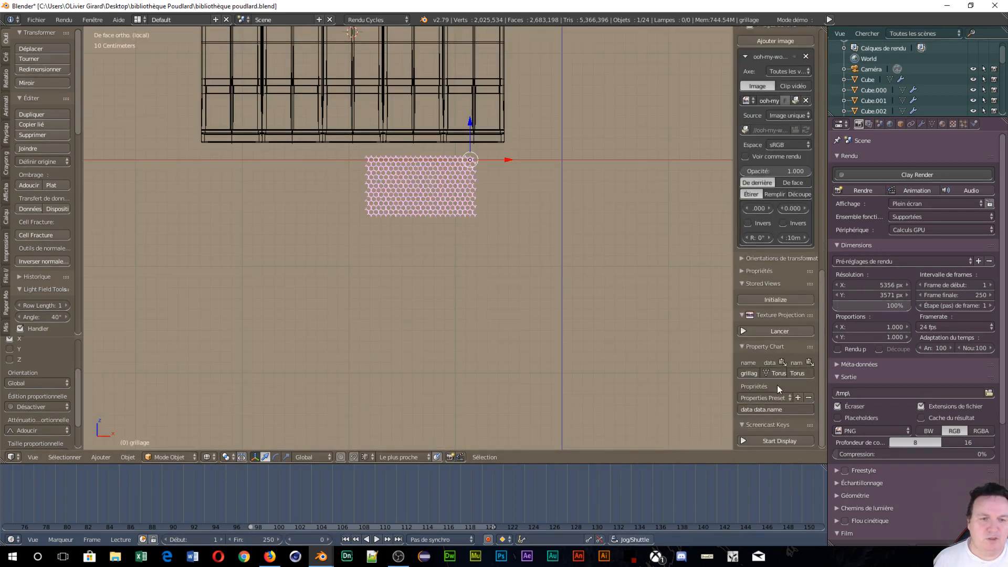
click(741, 440)
Step: Move the wire mesh up along the Z axis by about 78 cm, onto the lower part of the bookcase
scroll(501, 206, up, 3)
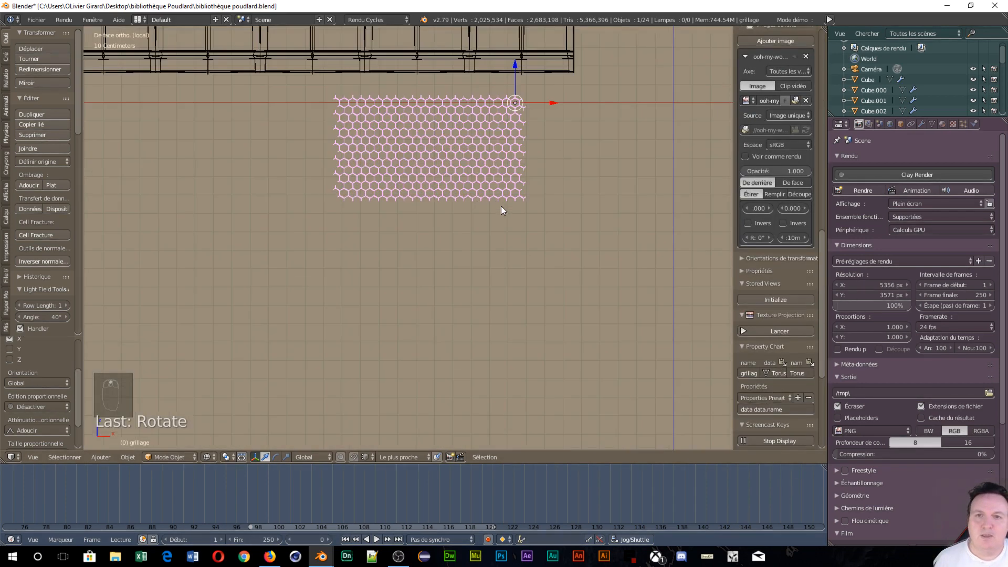
shift+middle_drag(475, 220, 445, 305)
shift+middle_drag(439, 253, 432, 306)
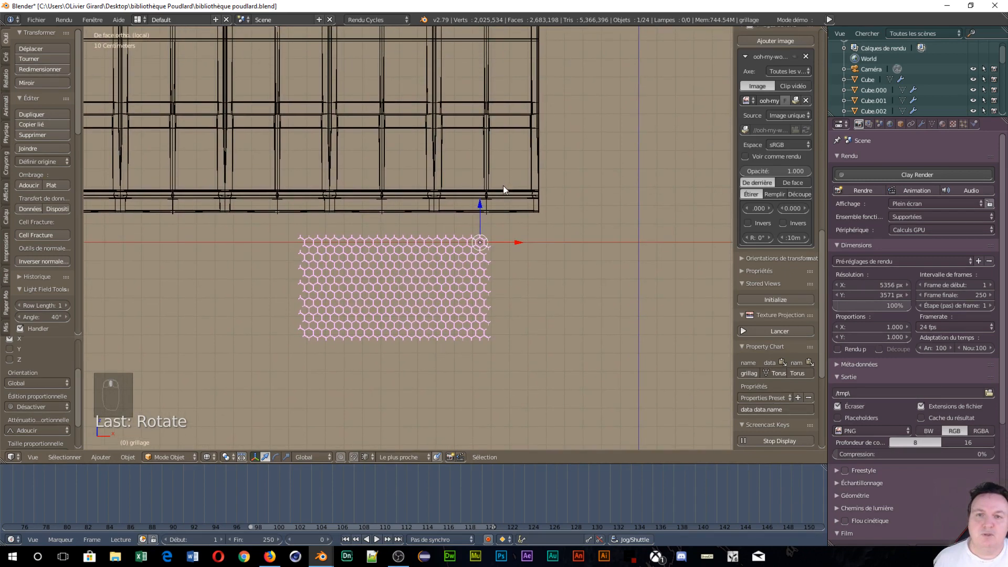
drag(480, 206, 474, 62)
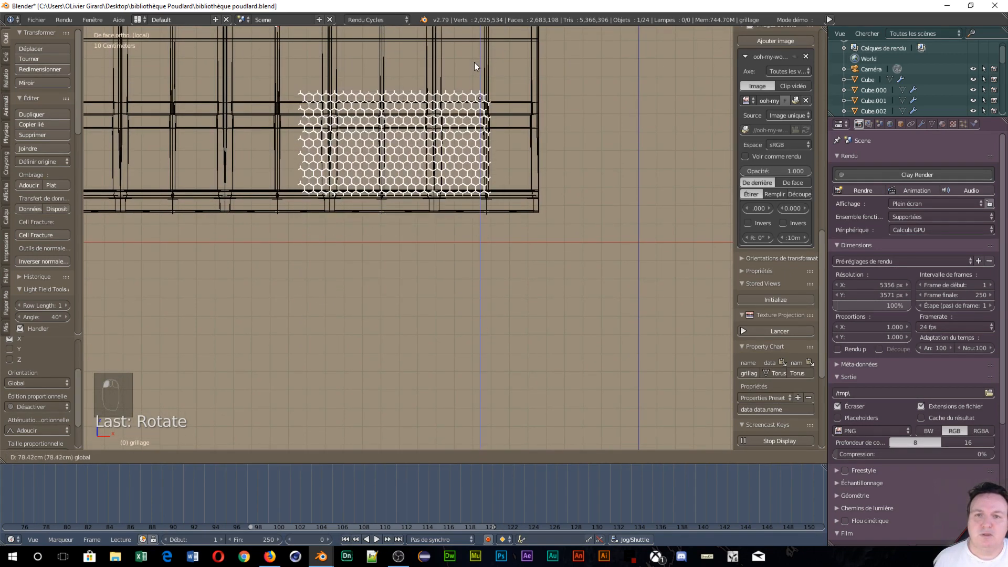
Step: Scale the wire mesh down uniformly to about 0.84 of its size
scroll(499, 166, up, 3)
shift+middle_drag(486, 149, 406, 321)
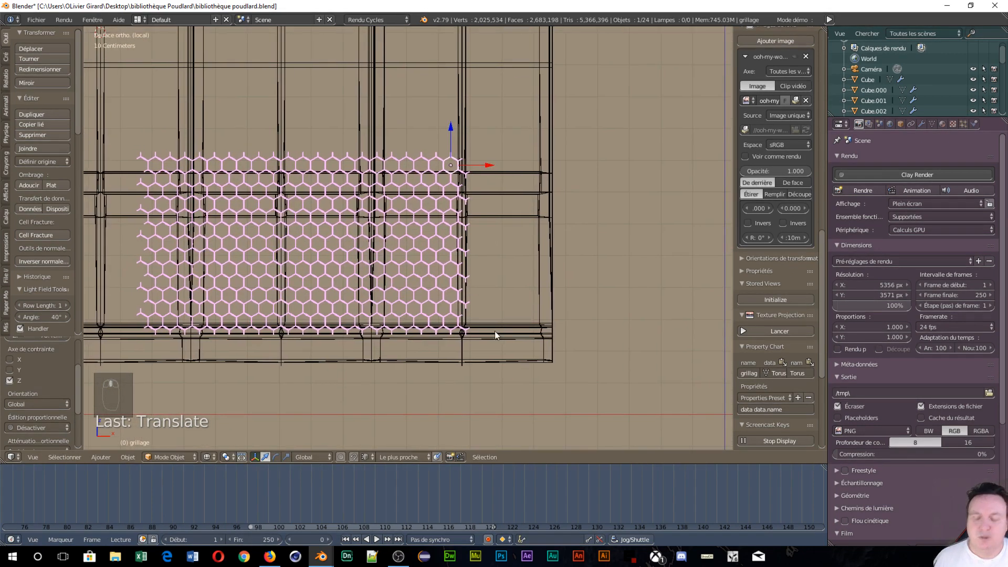
key(s)
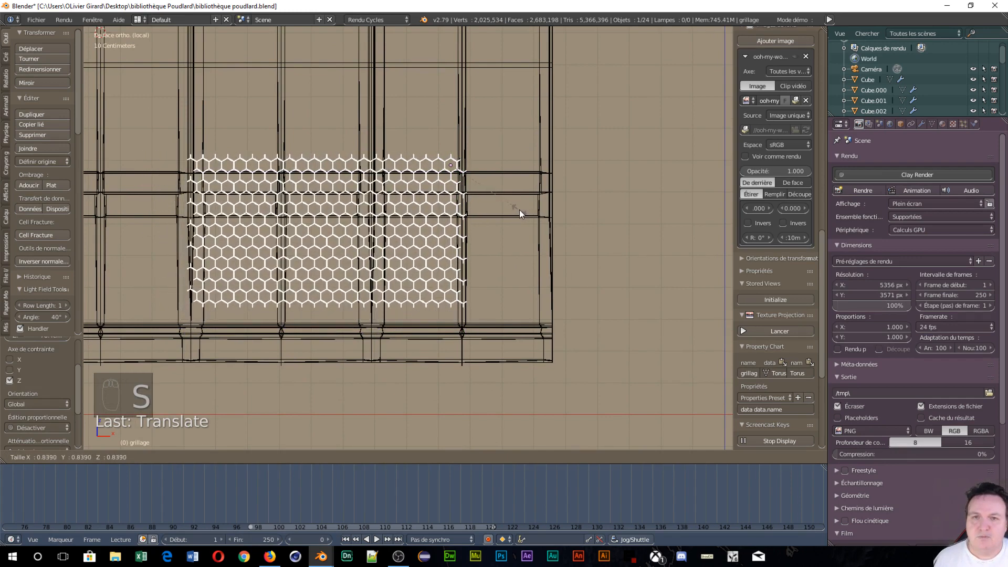
click(518, 209)
Step: Move the wire mesh up along Z and over along X so its corner meets the bookcase's upper right corner
scroll(488, 191, down, 8)
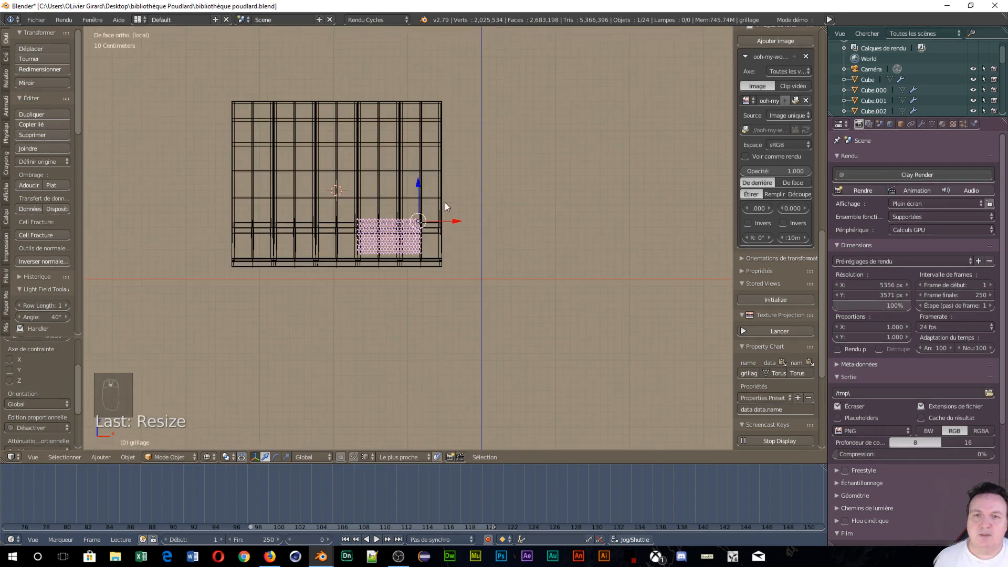
drag(420, 182, 410, 67)
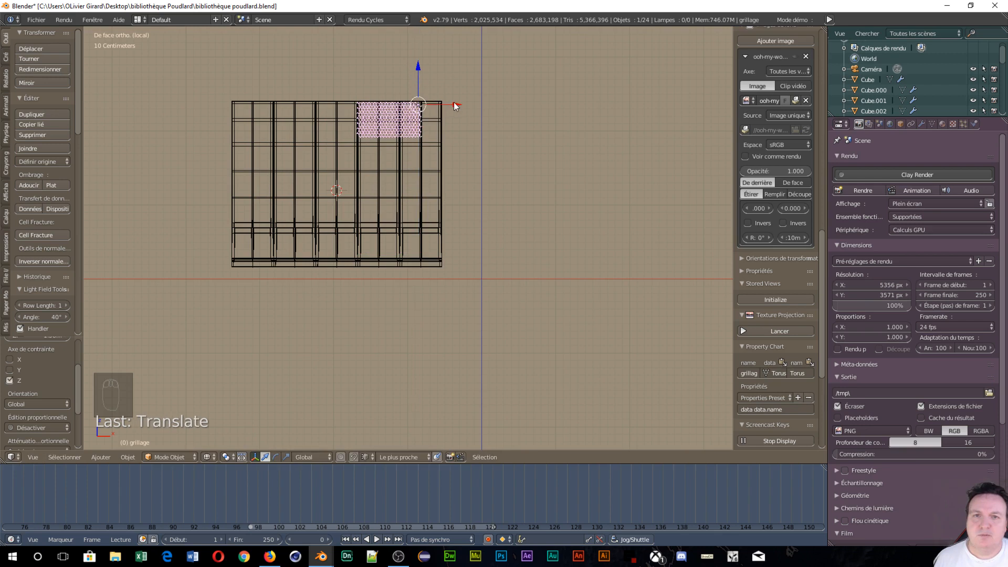
drag(455, 107, 474, 103)
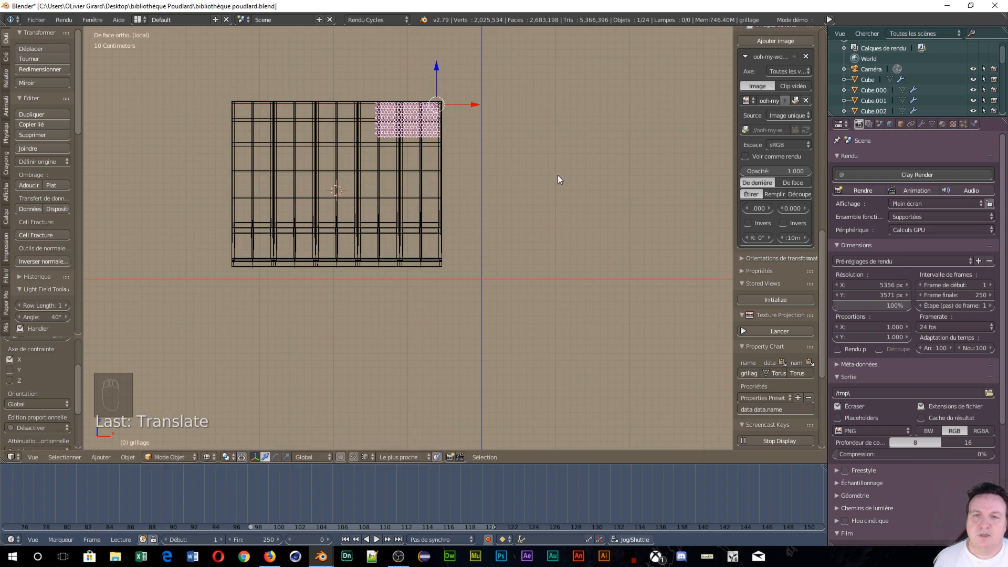
Step: Set the count of the wire mesh's first Array modifier to 36 so it spans the bookcase's full width
click(921, 124)
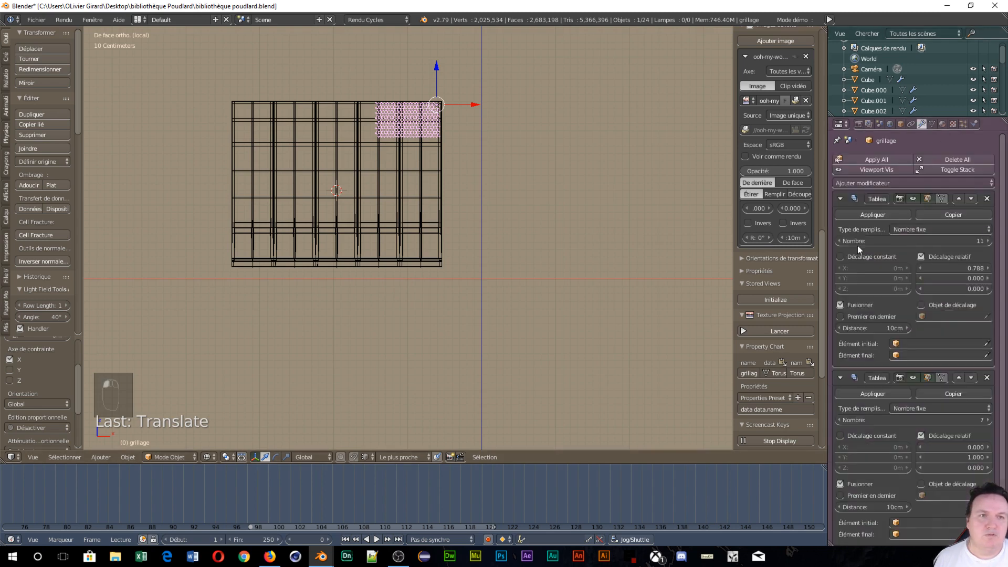
click(988, 241)
click(988, 241)
click(988, 241)
click(988, 241)
click(987, 241)
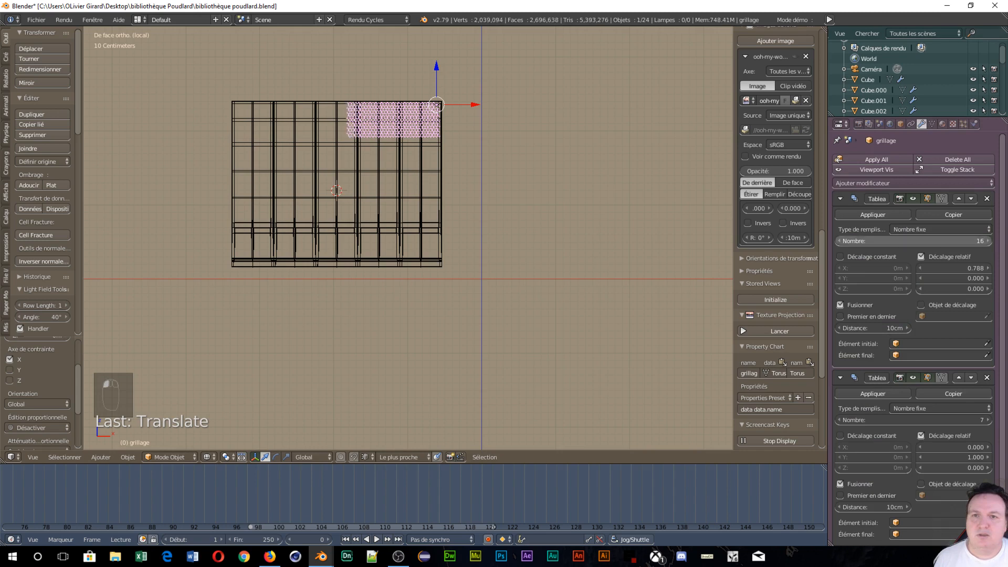
click(987, 241)
click(988, 241)
click(987, 241)
click(987, 241)
click(989, 241)
click(989, 242)
click(989, 242)
click(989, 241)
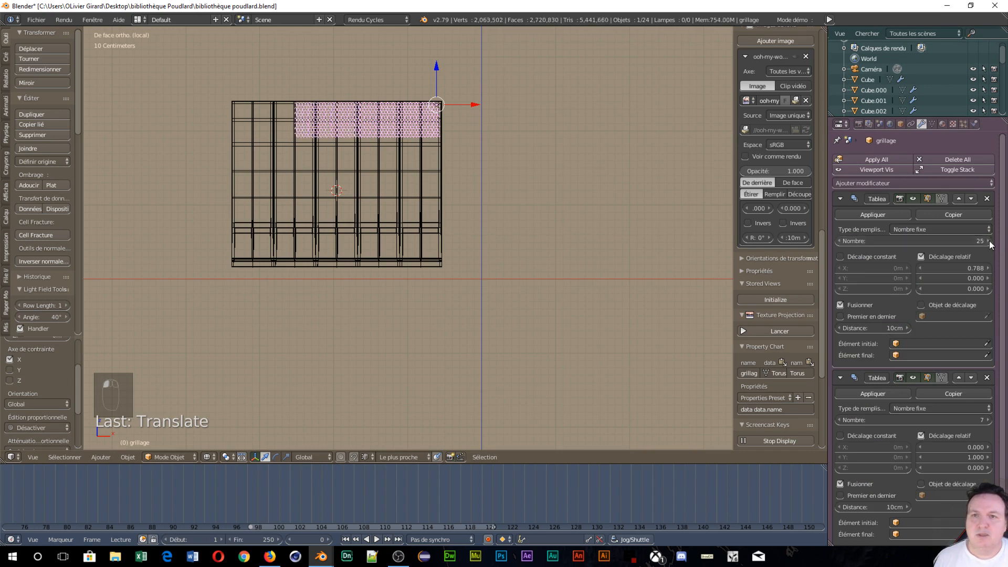
click(989, 242)
click(989, 241)
click(989, 241)
click(989, 242)
click(989, 242)
click(989, 242)
click(989, 241)
click(989, 242)
click(989, 242)
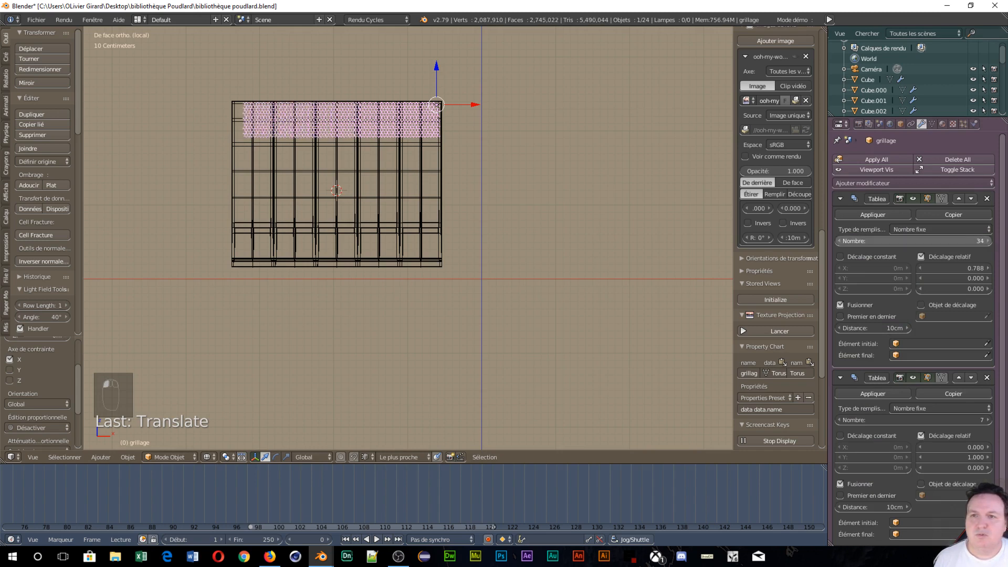
click(989, 242)
click(989, 241)
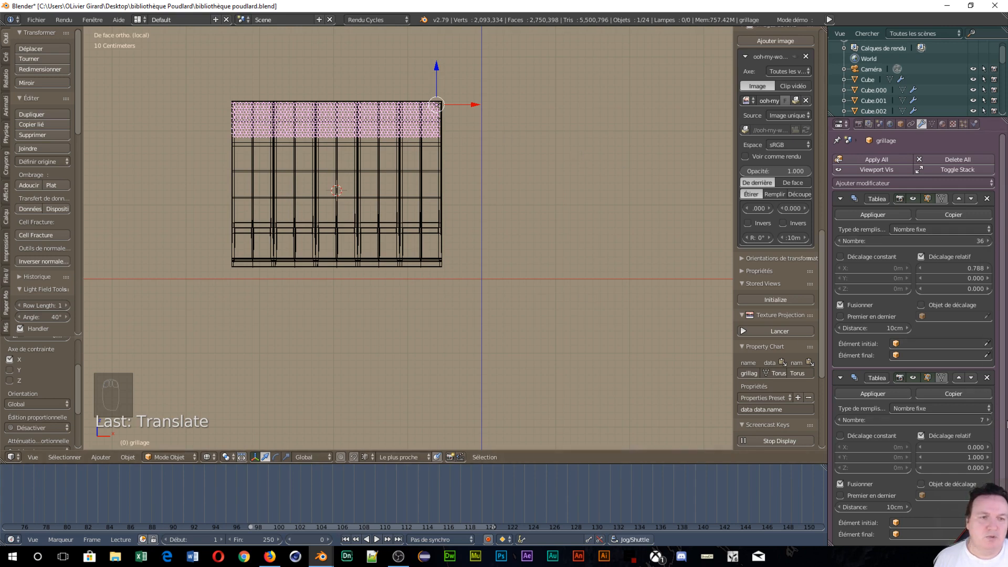
Step: Set the count of the wire mesh's second Array modifier to 32 so it covers the bookcase's full height
click(989, 420)
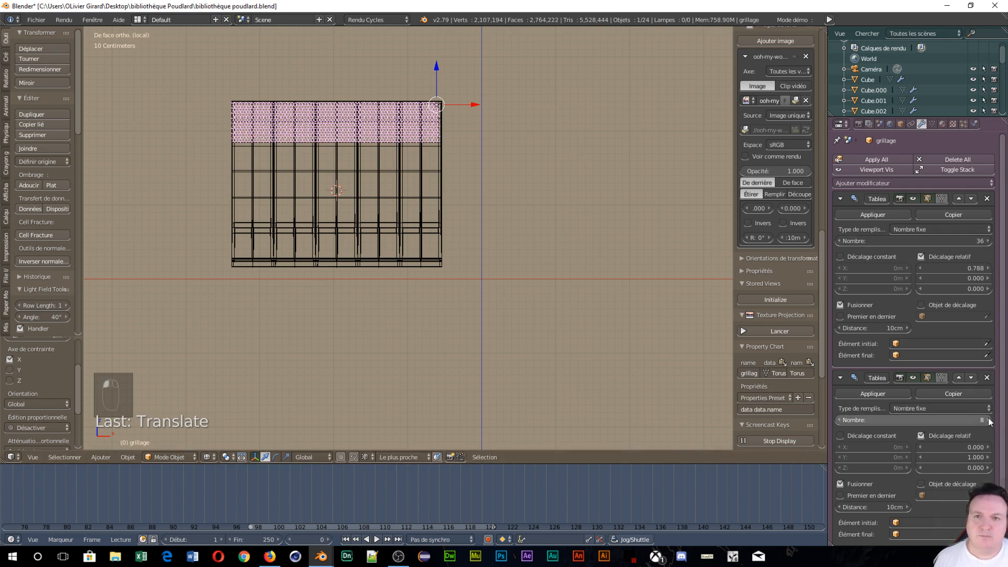
click(989, 420)
click(990, 420)
click(989, 420)
click(989, 420)
click(989, 420)
click(989, 420)
double_click(990, 420)
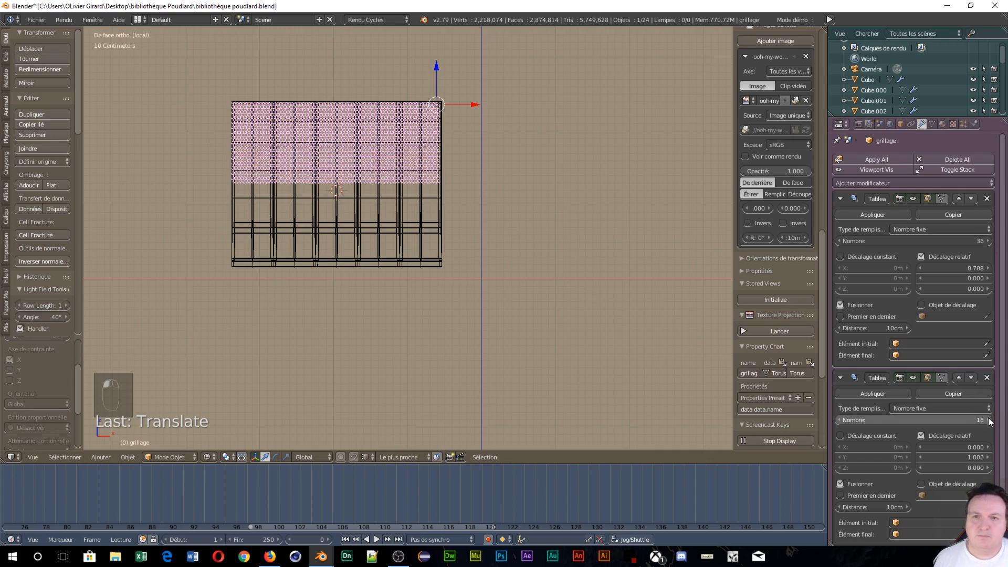
double_click(989, 420)
click(989, 420)
double_click(989, 420)
double_click(989, 420)
double_click(989, 420)
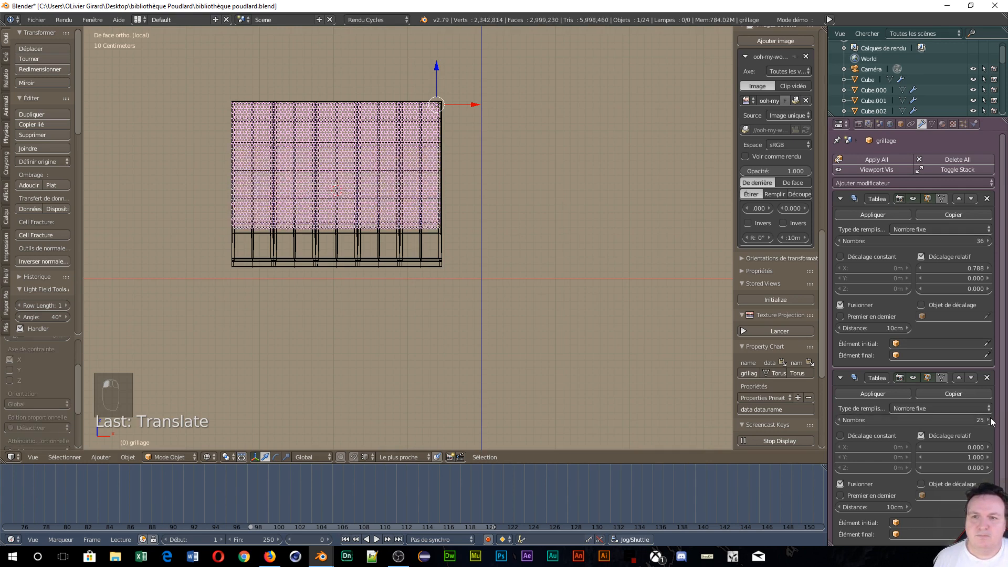
double_click(989, 420)
click(989, 420)
click(989, 420)
double_click(989, 420)
click(989, 420)
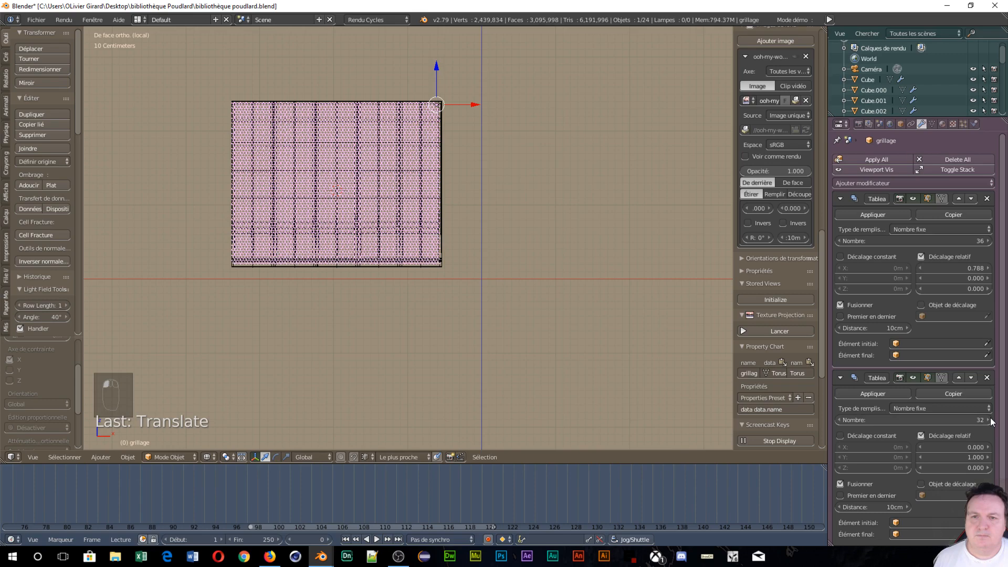
Step: Shift the wire mesh about 1.2 cm along the global X axis to line it up with the bookcase's side edge
scroll(387, 175, up, 3)
scroll(388, 174, up, 4)
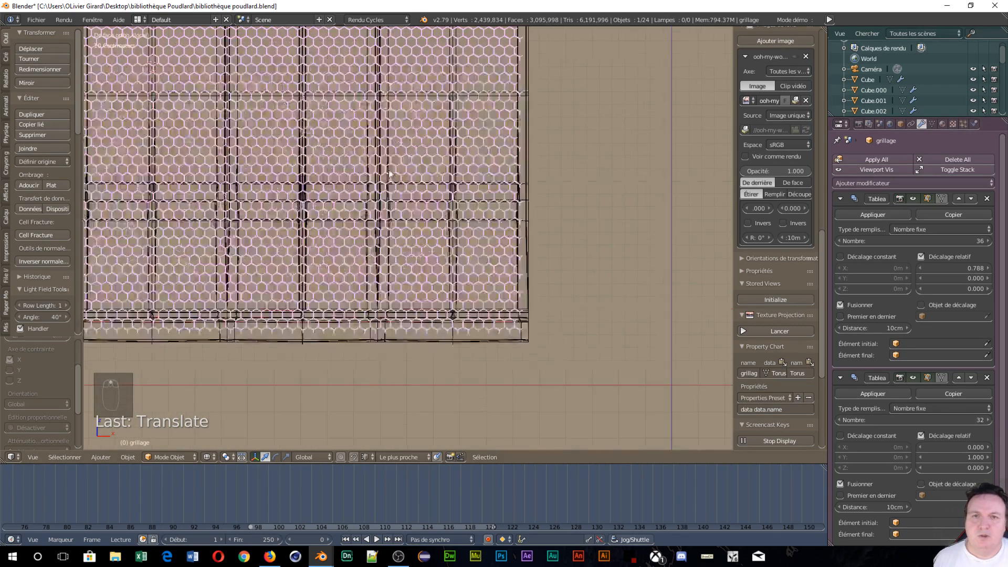
shift+middle_drag(388, 174, 272, 131)
scroll(391, 152, up, 4)
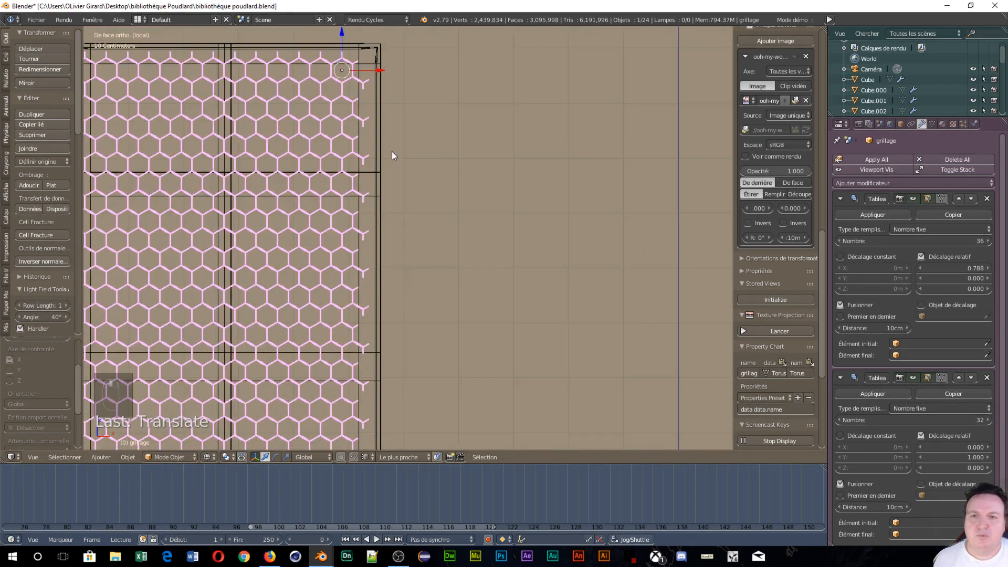
key(g)
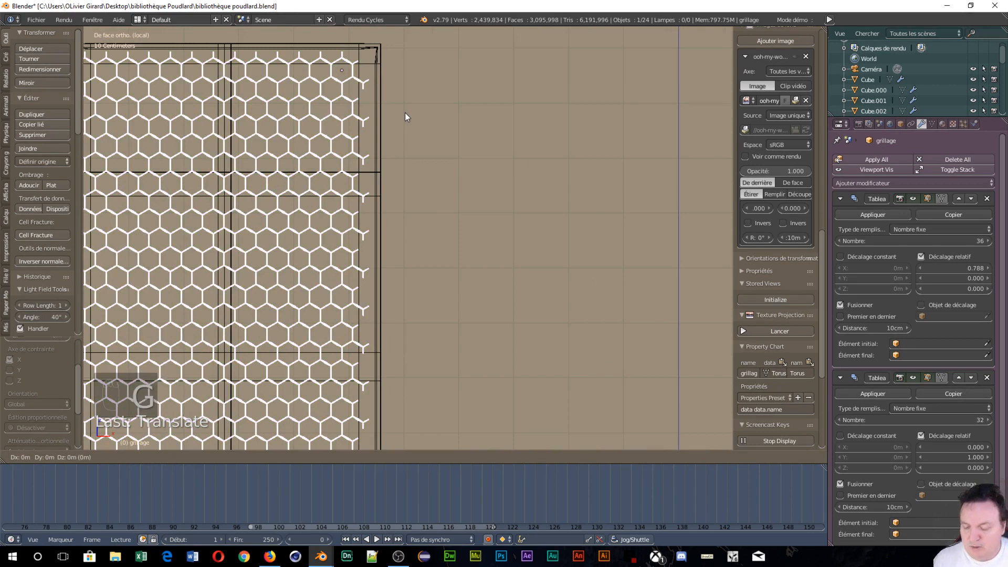
key(x)
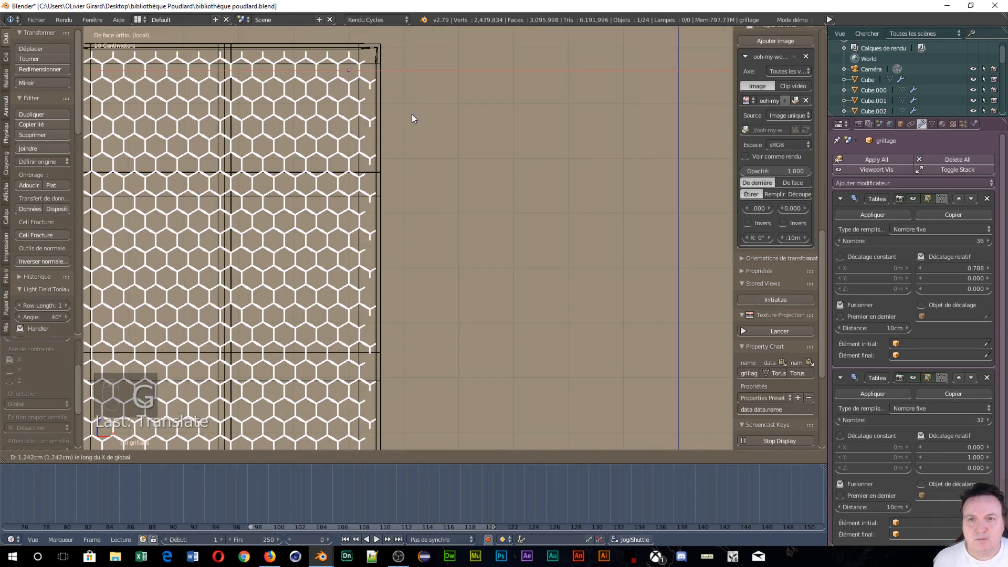
click(411, 118)
Step: In the right orthographic view, move the wire mesh along the Y axis onto the front of the bookcase
scroll(417, 118, down, 5)
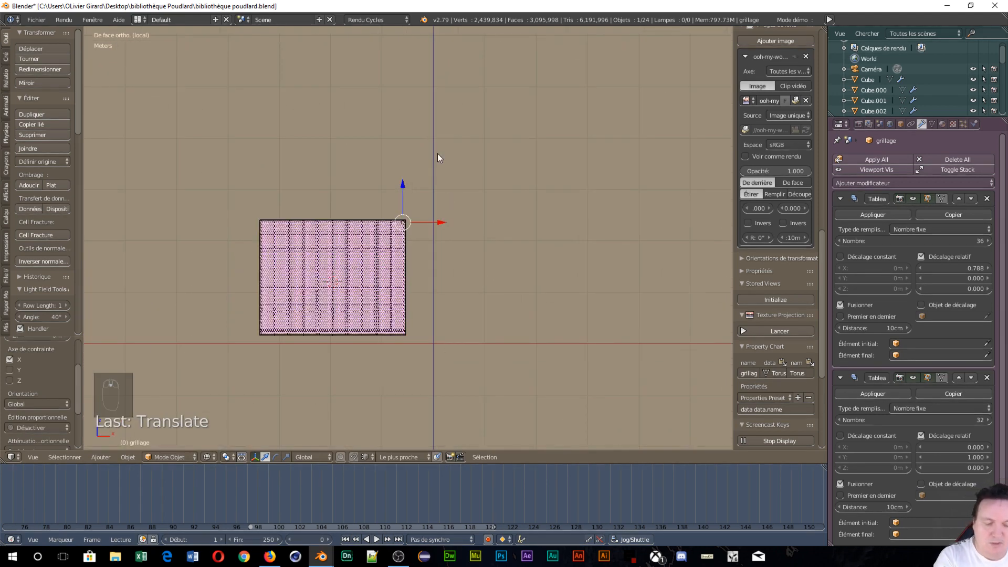
key(KP_3)
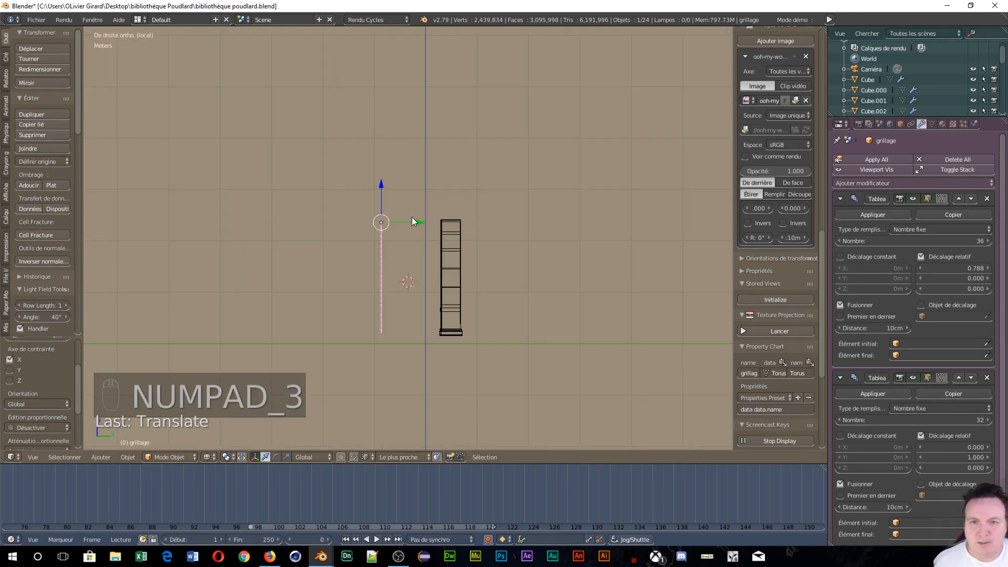
drag(420, 223, 479, 237)
scroll(485, 254, up, 9)
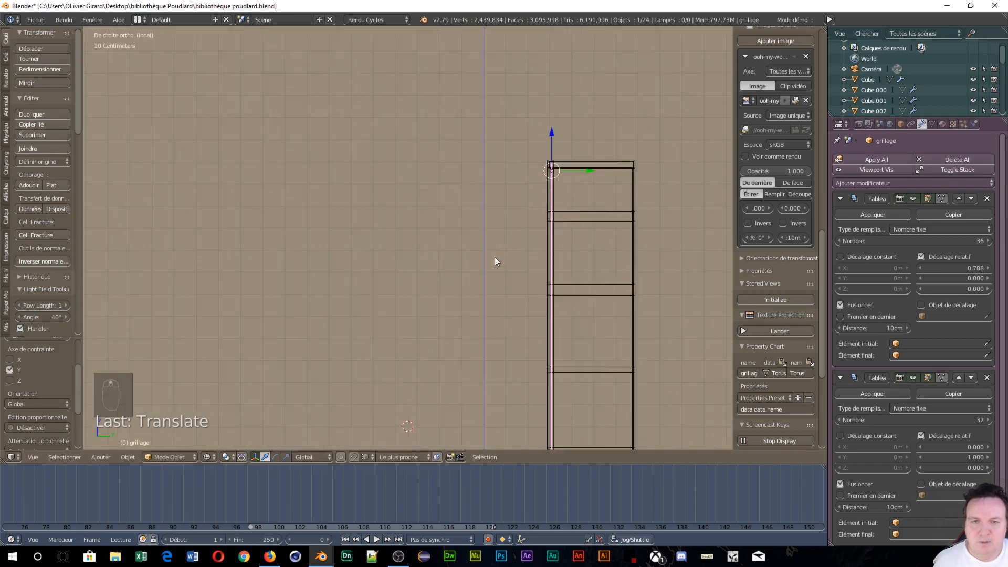
shift+middle_drag(484, 248, 264, 153)
scroll(383, 164, up, 4)
scroll(359, 150, down, 3)
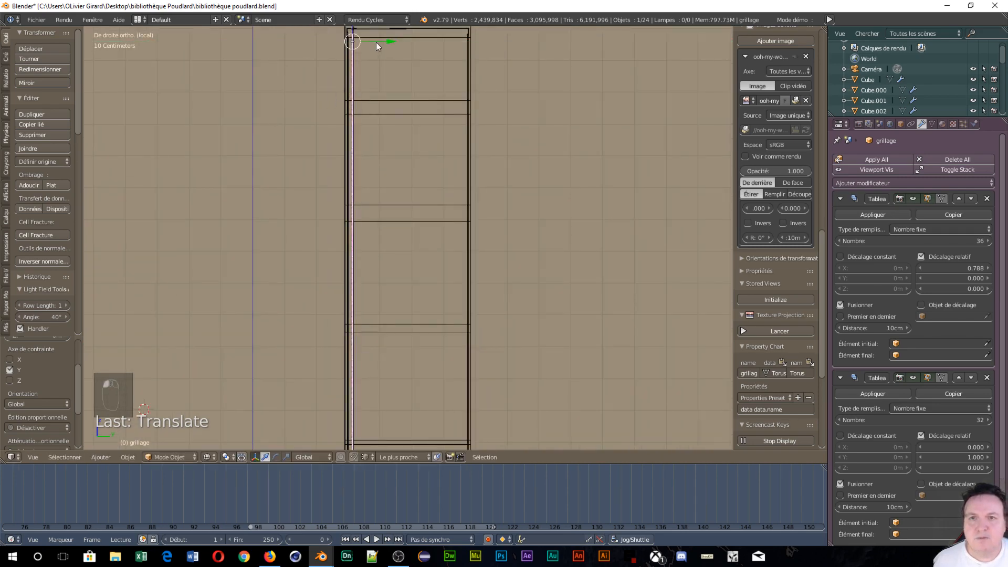
scroll(393, 80, down, 4)
Step: Leave local view and preview the whole scene through the camera with rendered shading
key(KP_0)
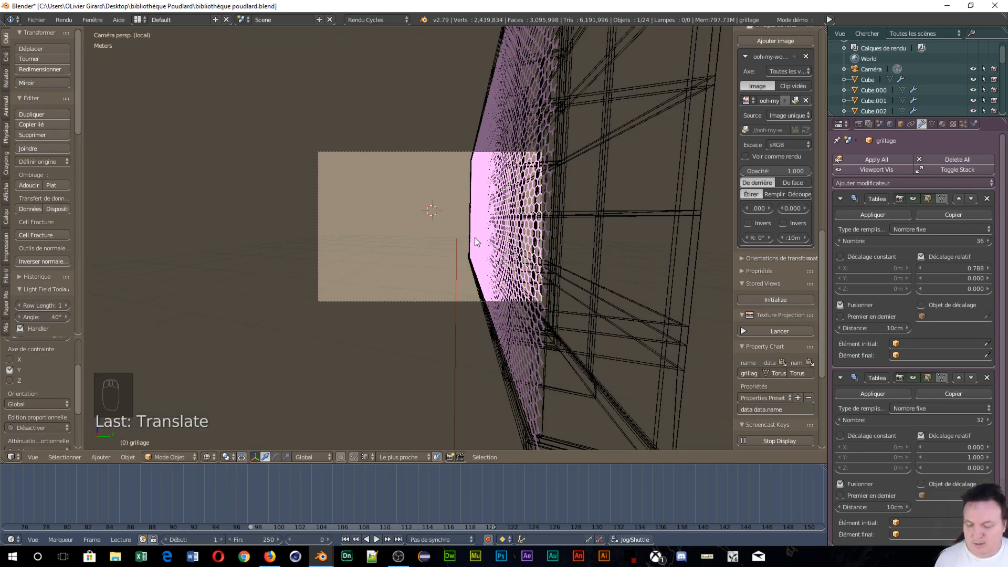
key(KP_Divide)
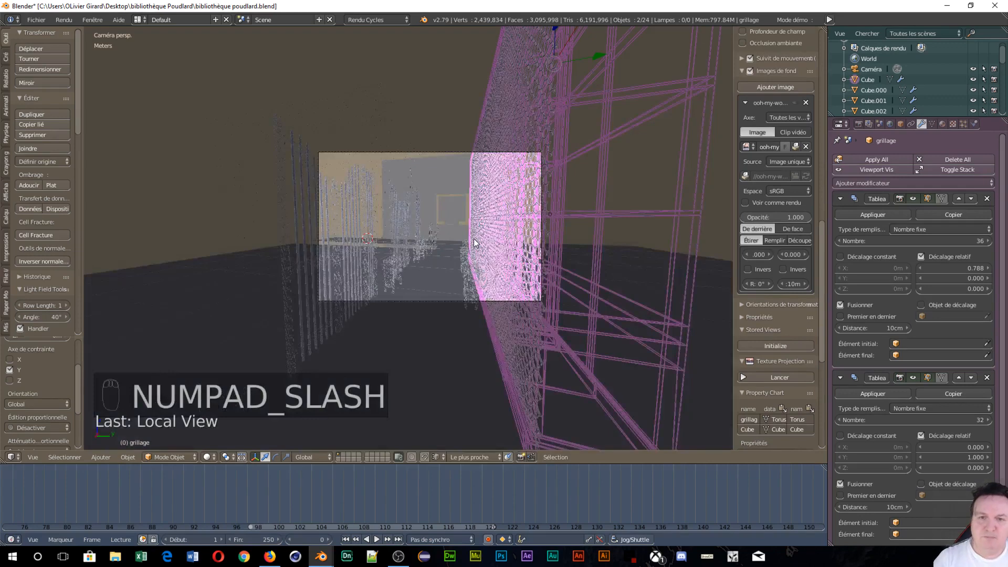
scroll(468, 242, up, 4)
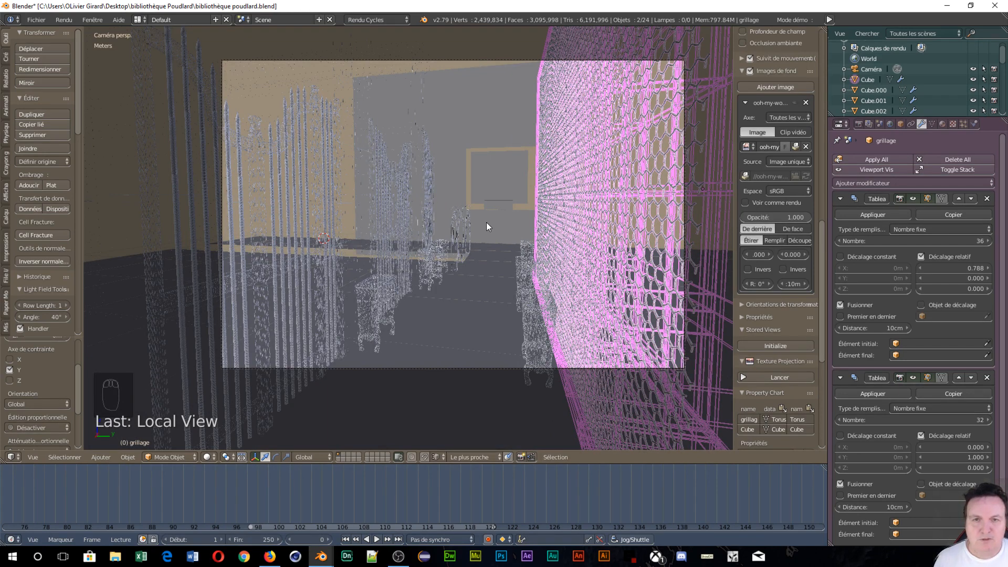
key(shift+z)
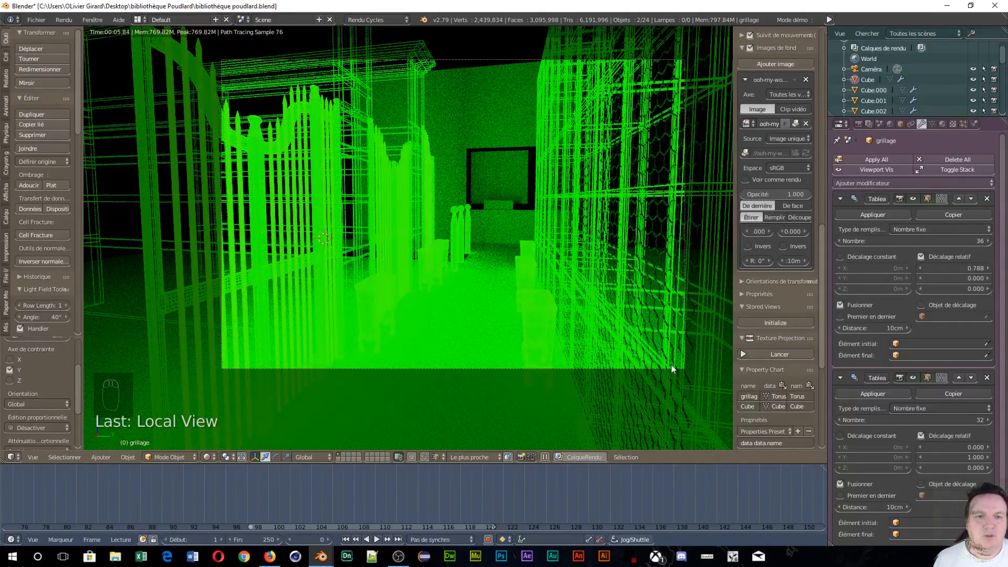
scroll(670, 364, up, 3)
scroll(660, 361, down, 3)
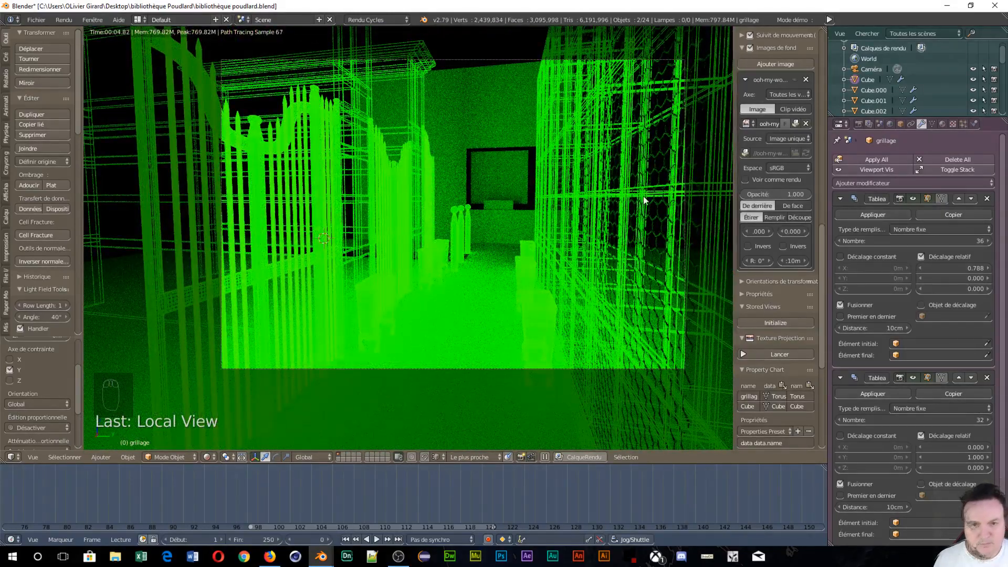
scroll(591, 161, down, 1)
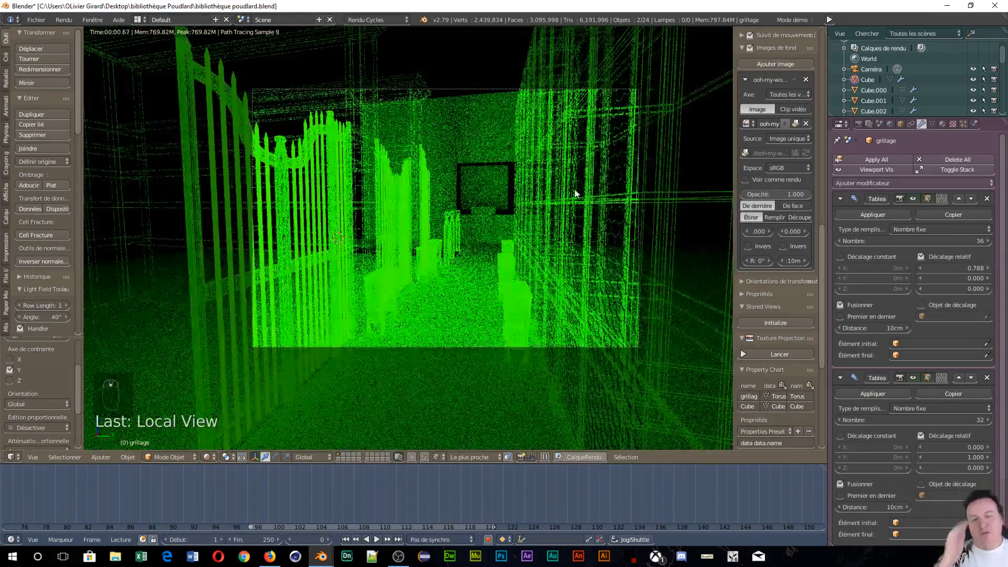
Step: Select the bookcase behind the wire mesh and turn off its Wireframe modifier's viewport display
right_click(685, 99)
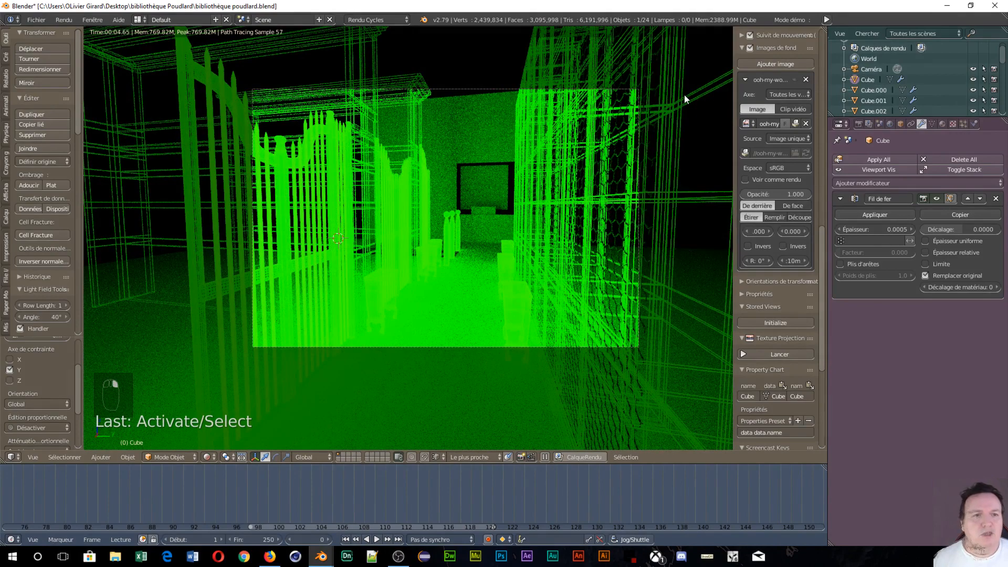
click(937, 199)
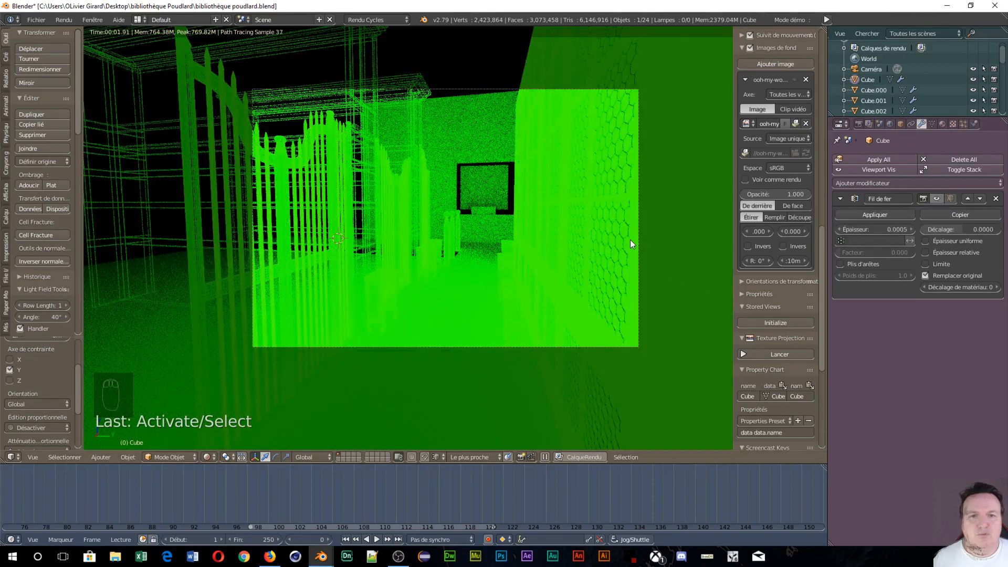
scroll(630, 244, up, 1)
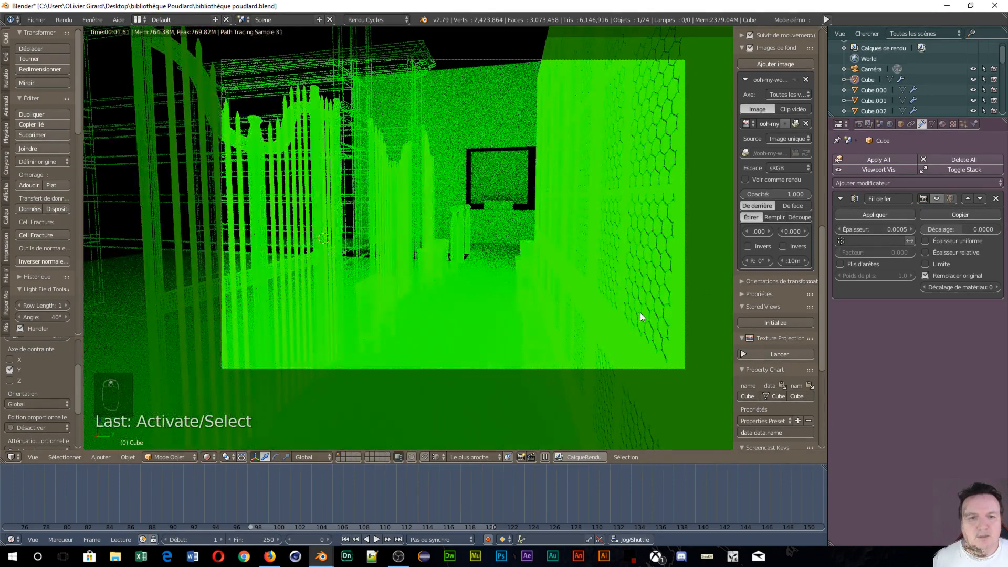
scroll(641, 313, down, 1)
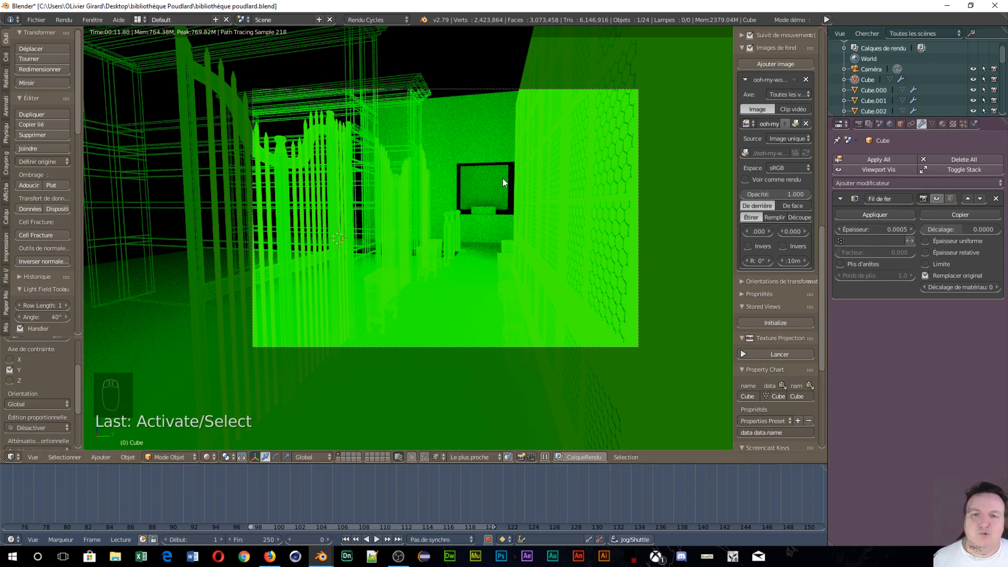
Step: Turn the Wireframe modifier's viewport display back on for the selected bookcase and check the room from outside the camera
scroll(425, 168, down, 3)
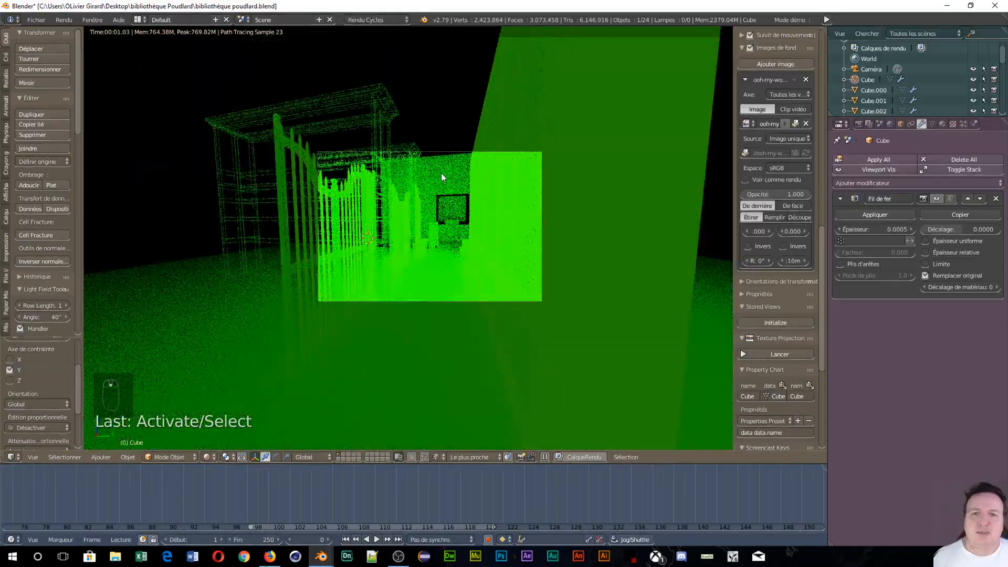
key(KP_0)
scroll(446, 178, down, 6)
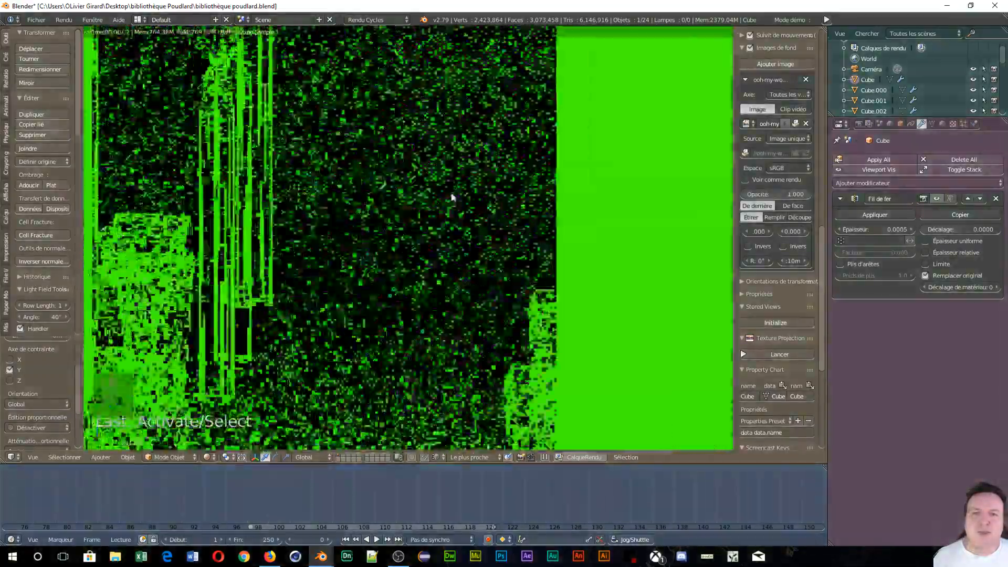
scroll(453, 198, down, 4)
middle_drag(453, 198, 528, 249)
scroll(529, 250, up, 4)
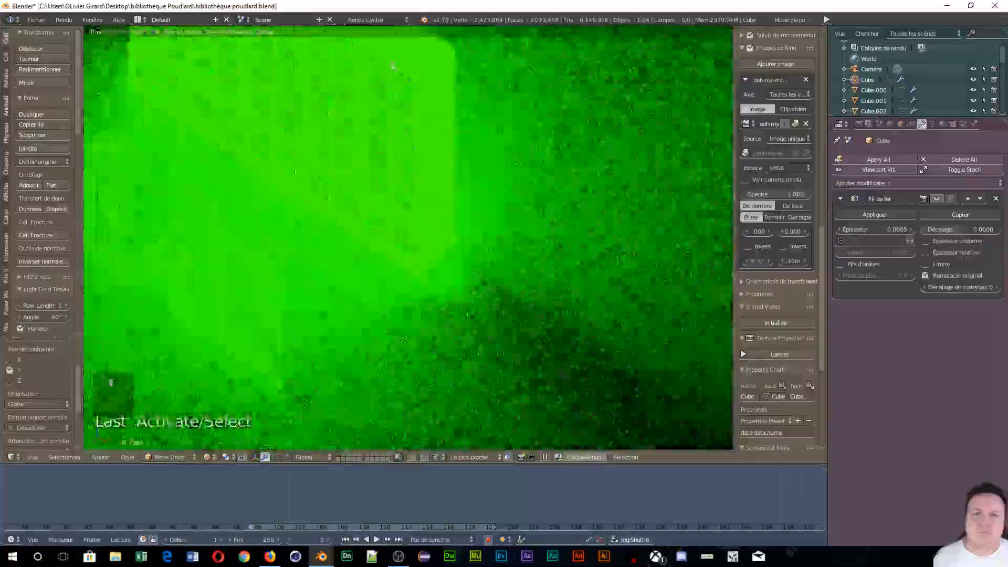
middle_drag(391, 61, 441, 154)
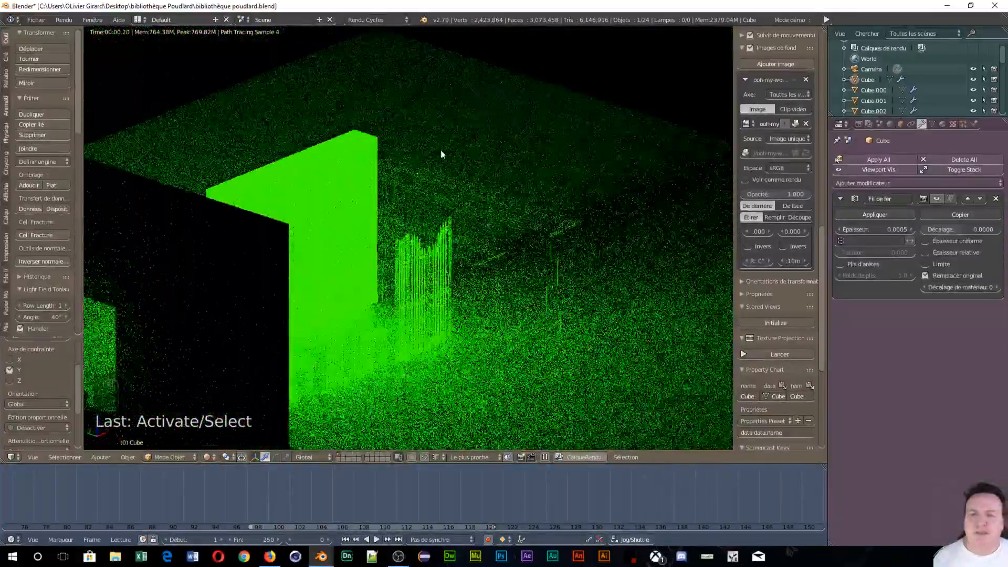
click(937, 200)
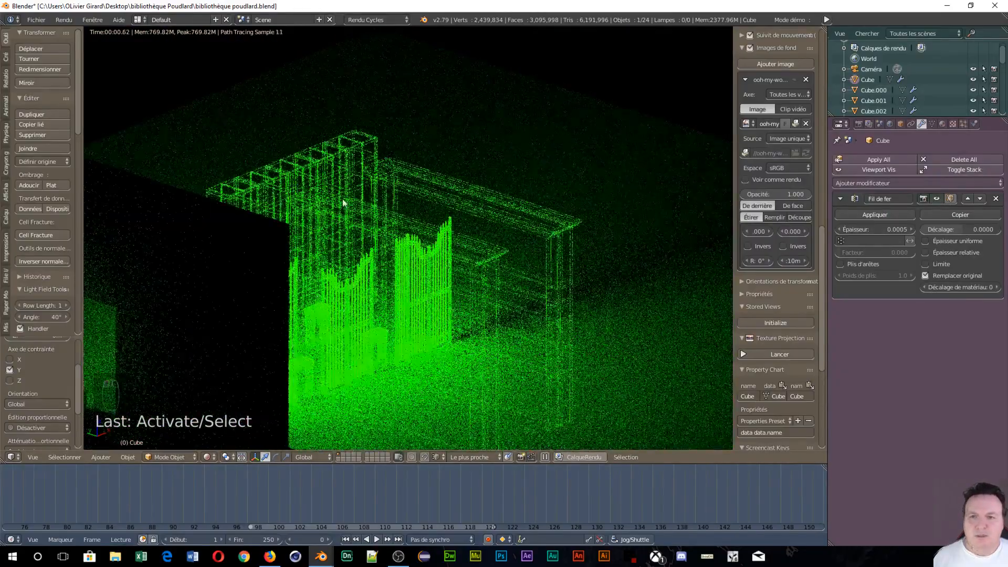
middle_drag(343, 203, 342, 140)
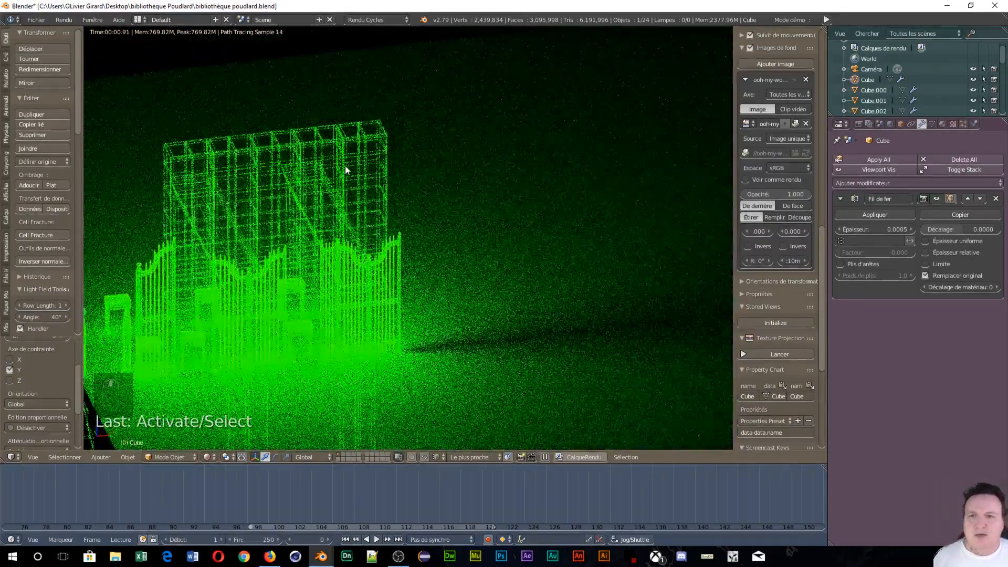
scroll(348, 167, down, 4)
middle_drag(431, 287, 336, 287)
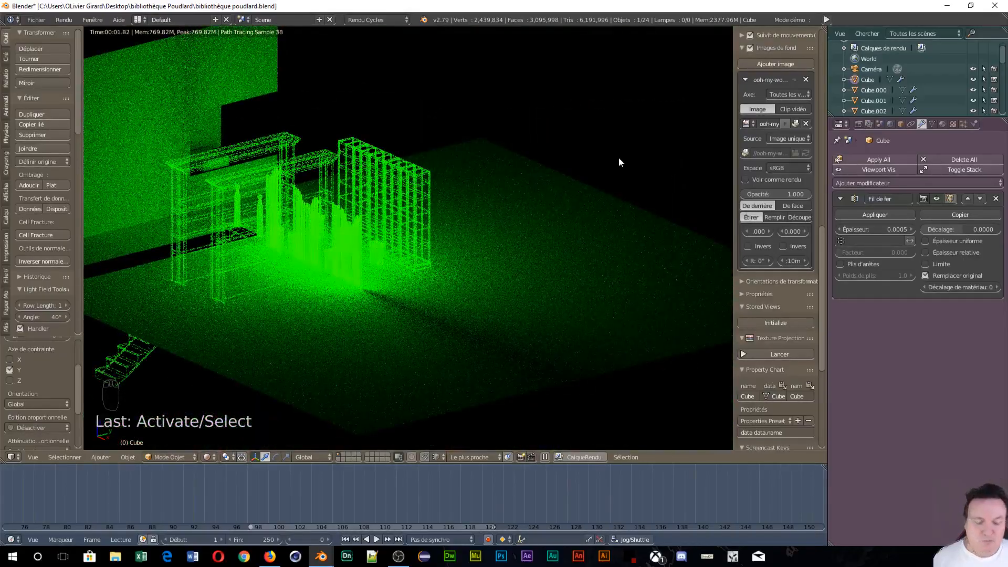
Step: Return to the camera view, show the background reference image and switch the viewport shading to wireframe
key(KP_0)
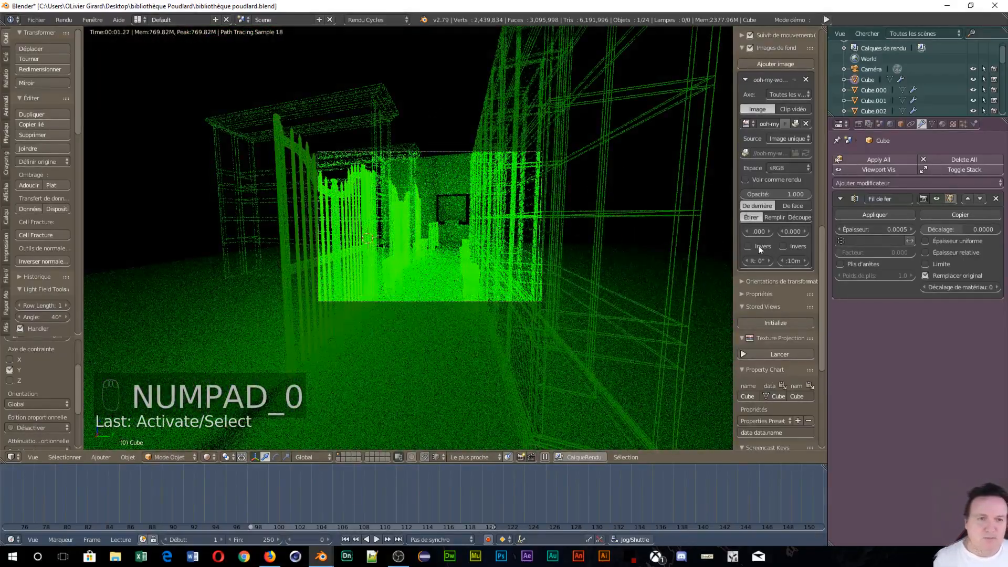
click(796, 80)
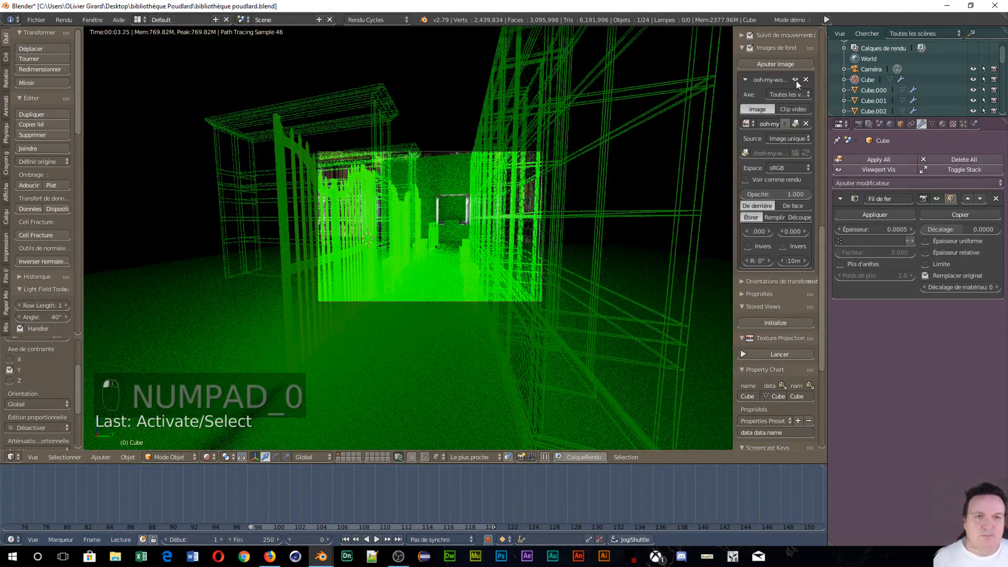
key(z)
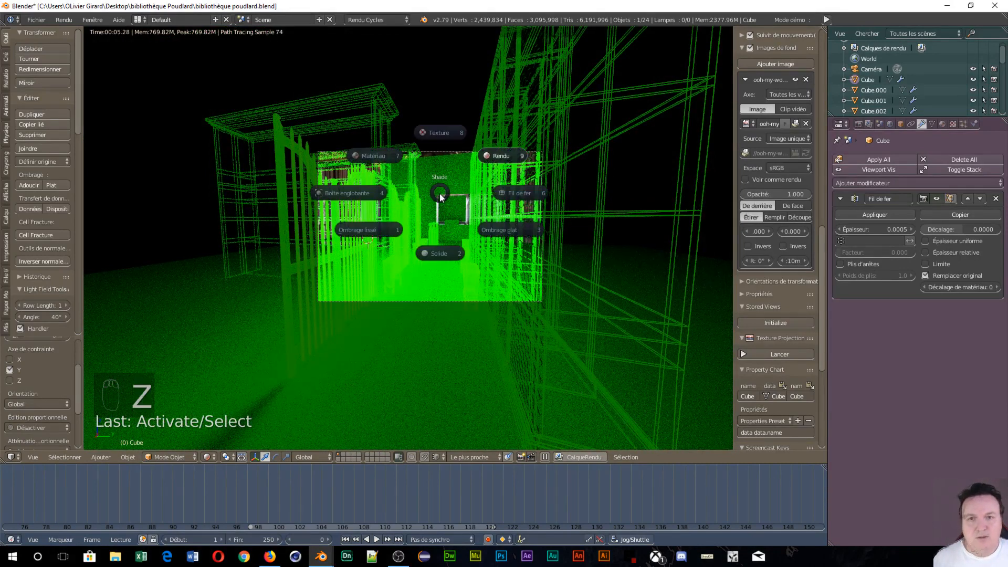
click(512, 192)
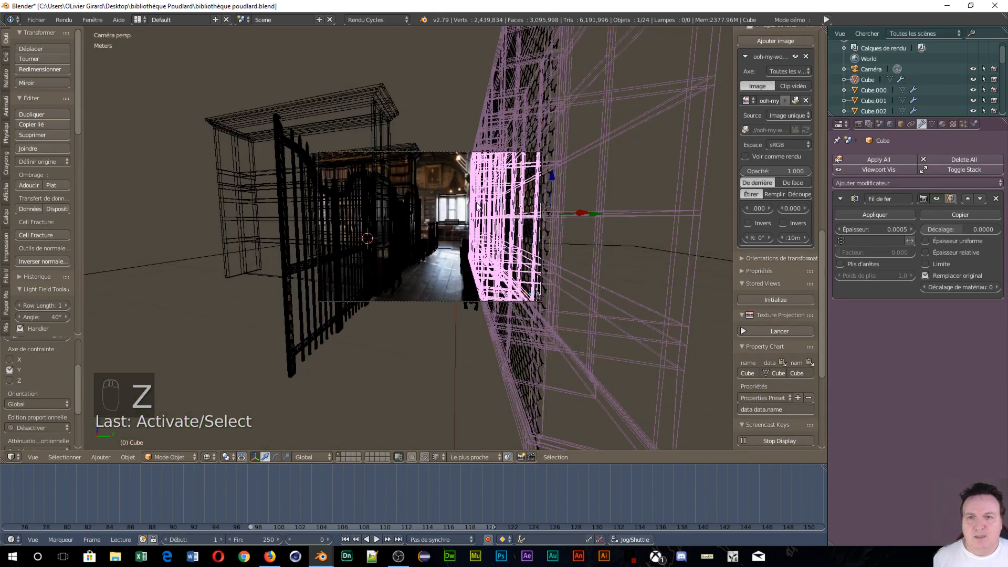
Step: Select the corniced bookcase (Cube.000) behind the railings and hide it
scroll(448, 209, up, 4)
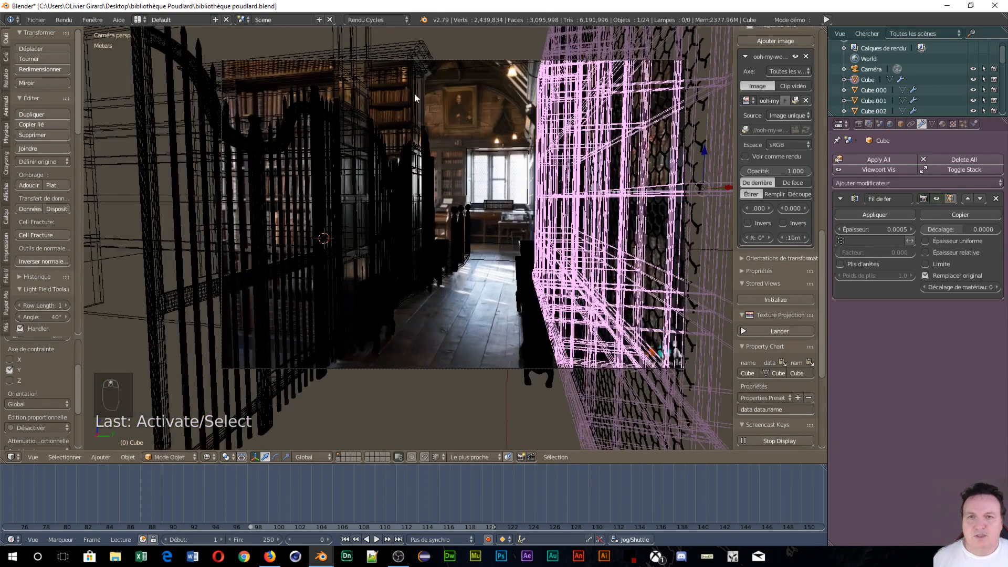
right_click(415, 94)
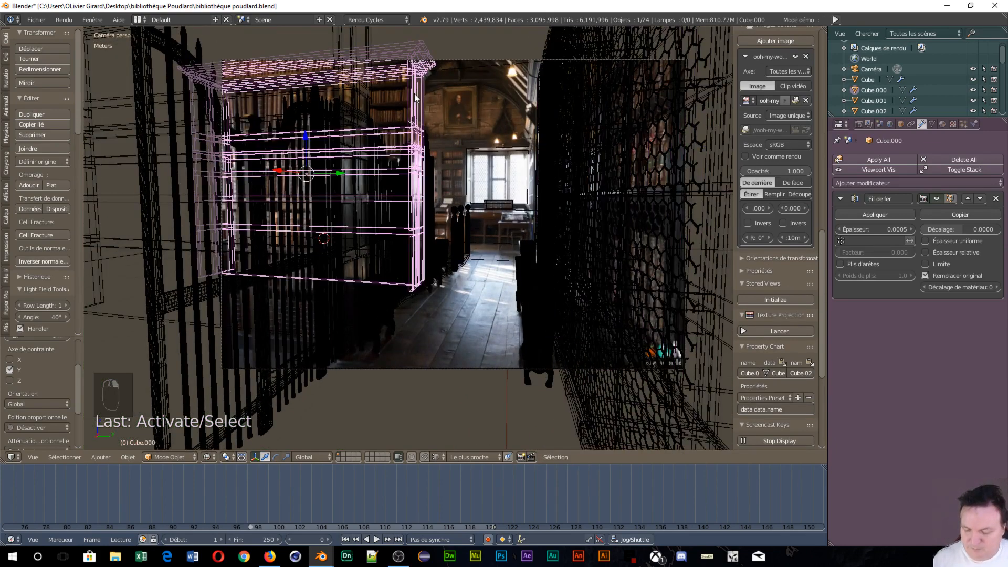
key(x)
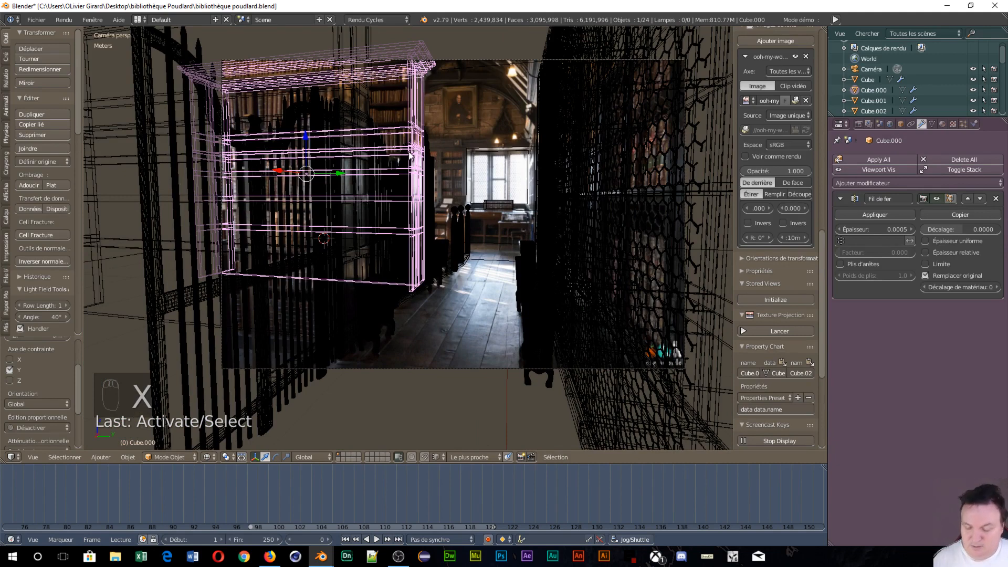
key(x)
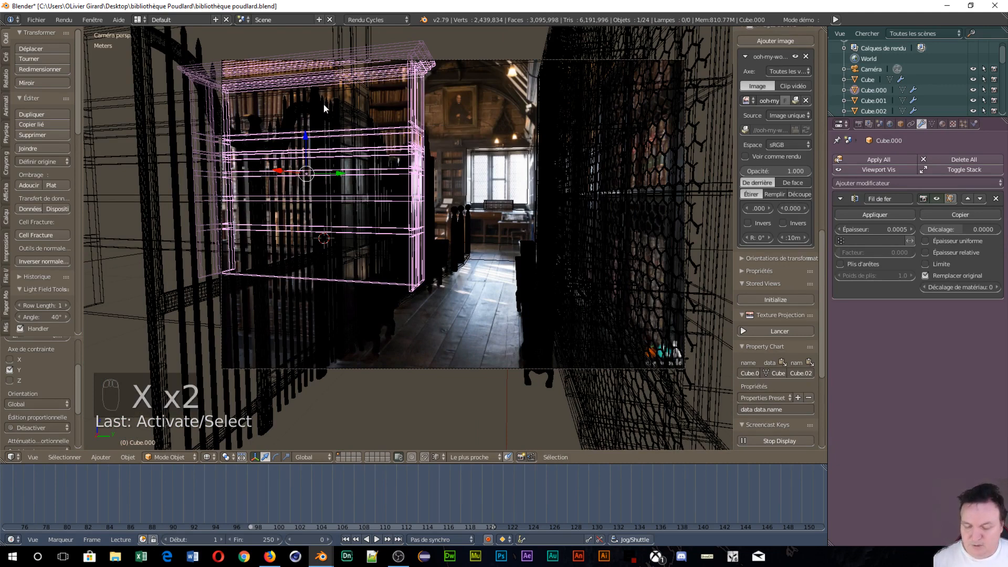
key(h)
Step: Examine the far bookshelves beside the window in the background reference photo
scroll(380, 141, up, 6)
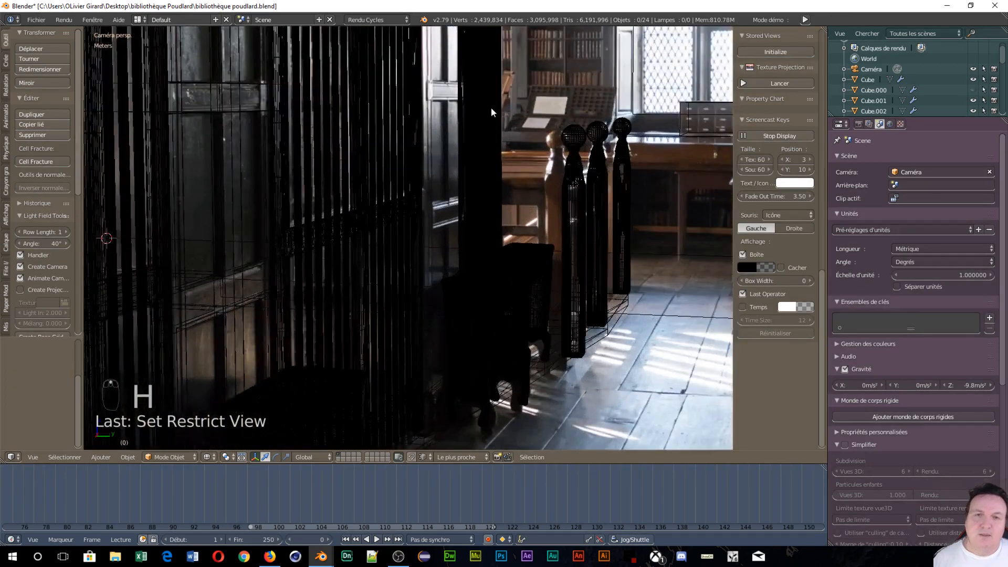
shift+middle_drag(491, 113, 389, 436)
scroll(477, 401, up, 9)
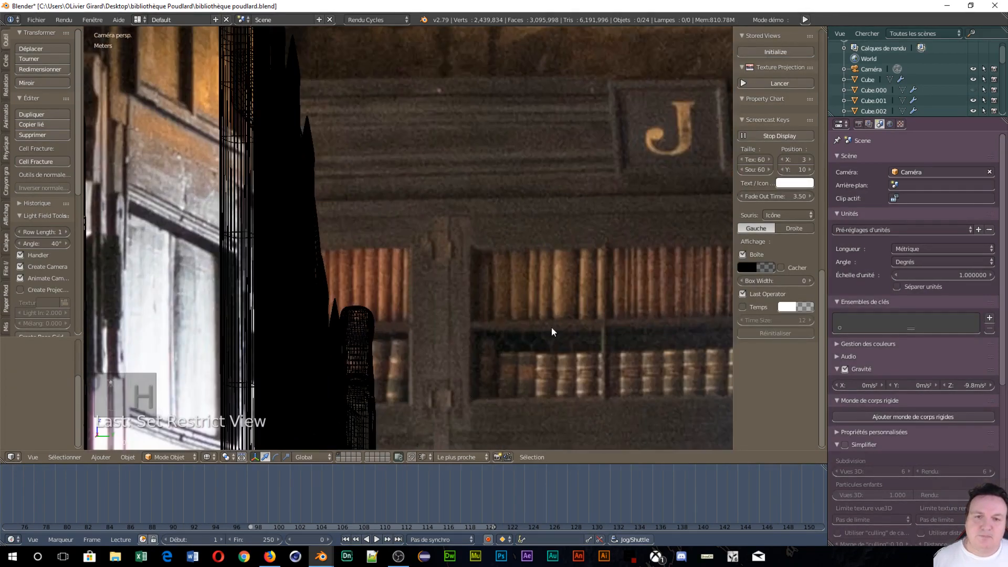
shift+middle_drag(502, 261, 344, 339)
scroll(356, 316, down, 5)
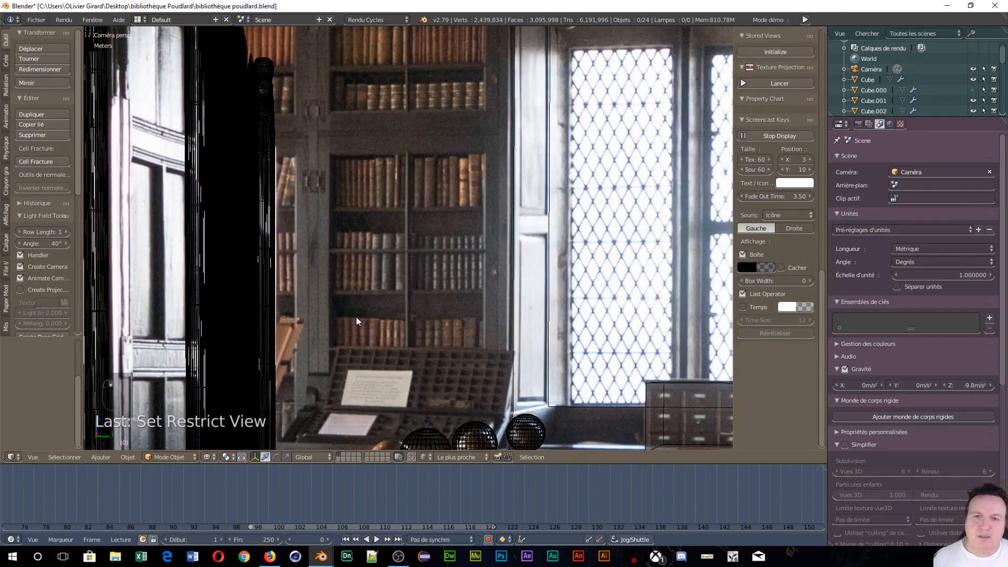
scroll(356, 317, down, 8)
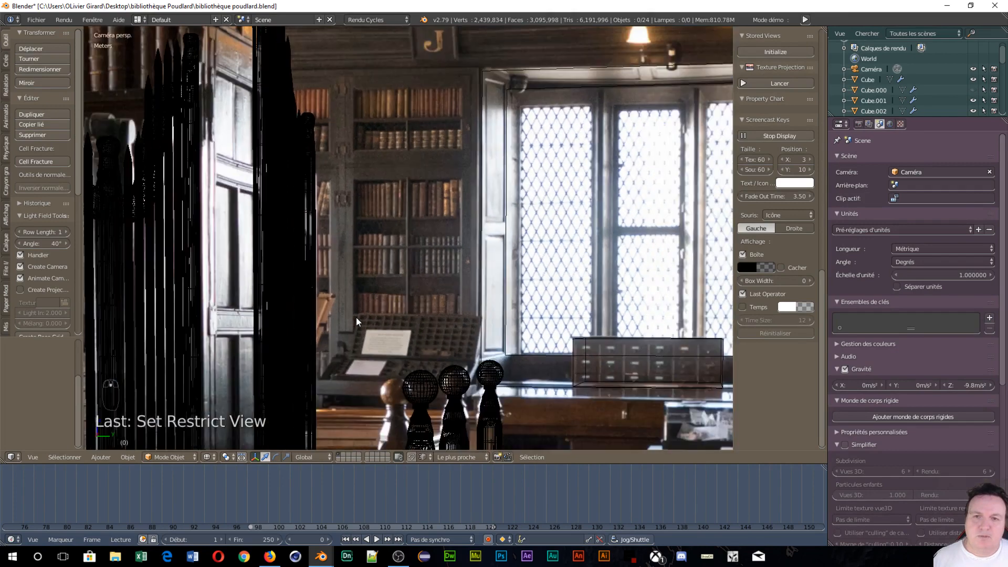
scroll(609, 262, down, 7)
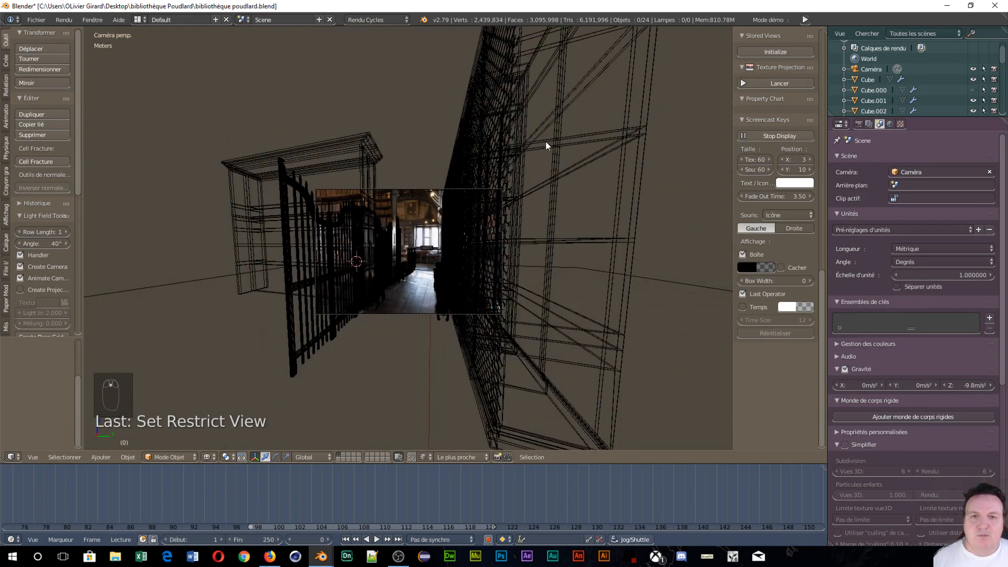
Step: Duplicate the large bookcase beside the wire mesh and rotate the copy 90° about the global Z axis
right_click(547, 142)
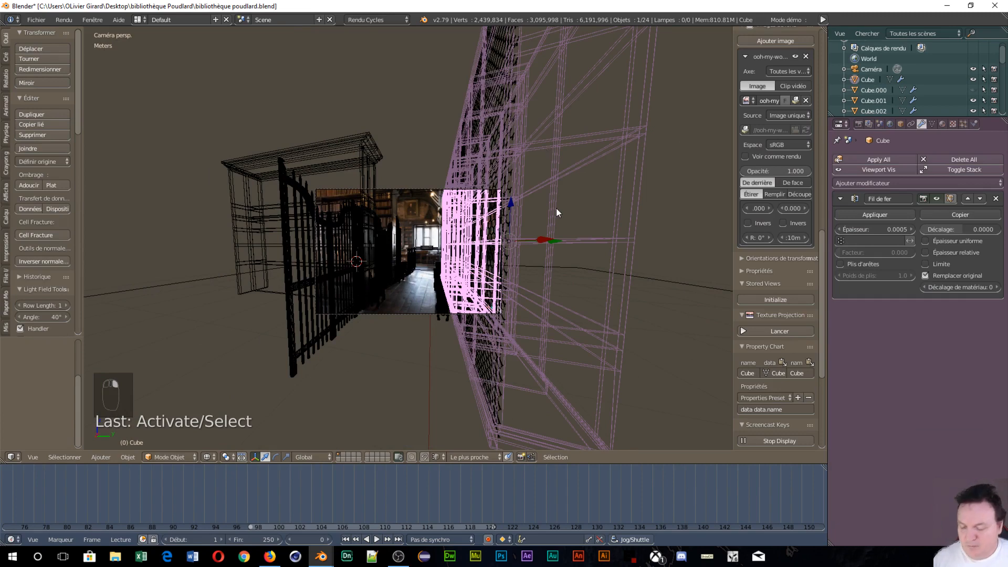
key(shift+d)
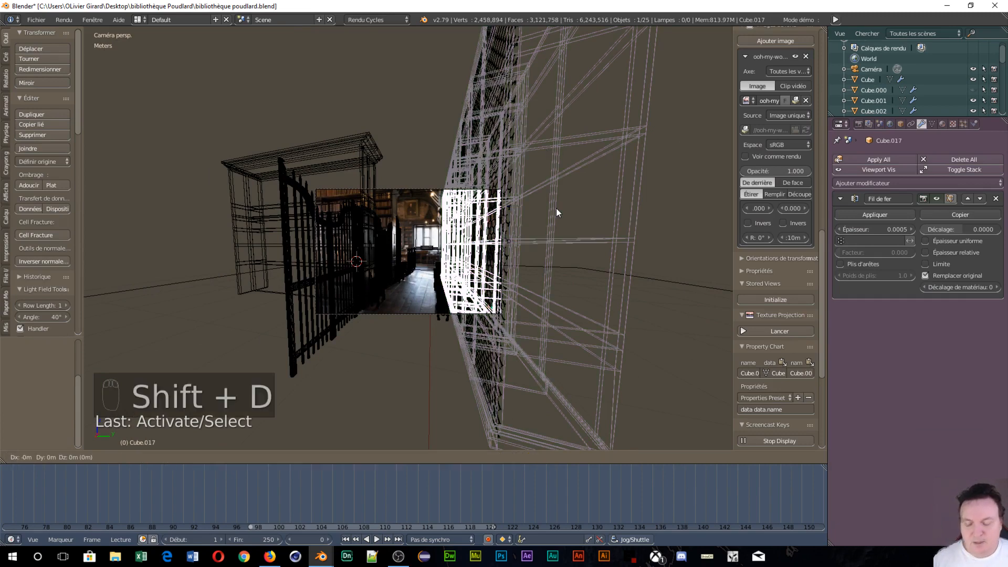
key(r)
key(z)
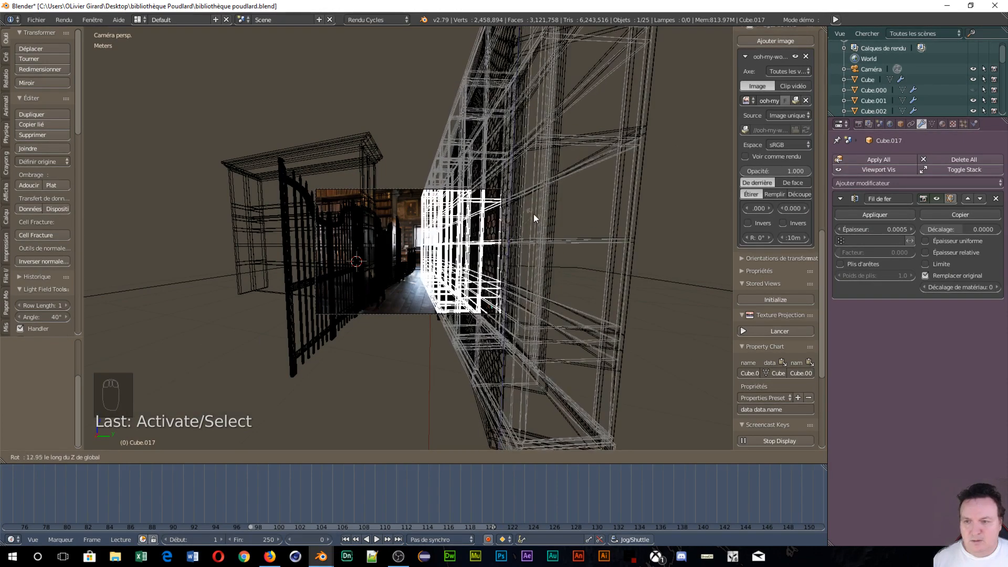
text(90)
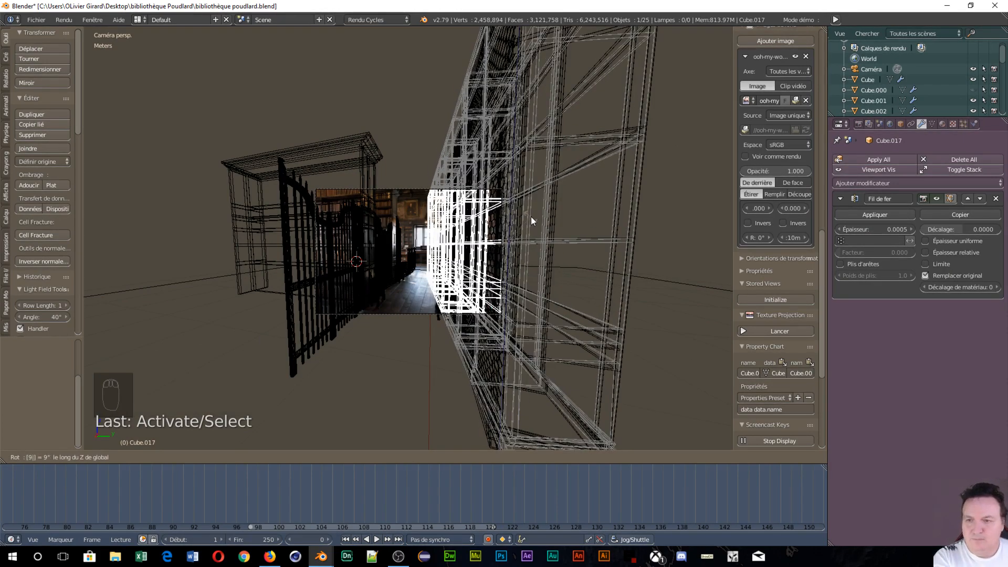
key(Return)
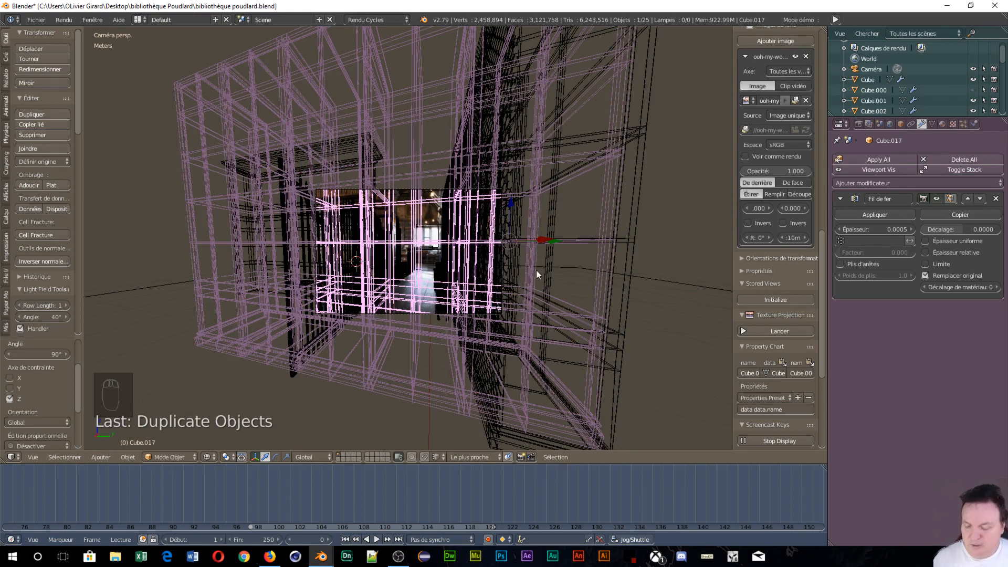
Step: Move the bookcase copy along the global X axis to the far end of the room, in front of the windows
key(g)
key(x)
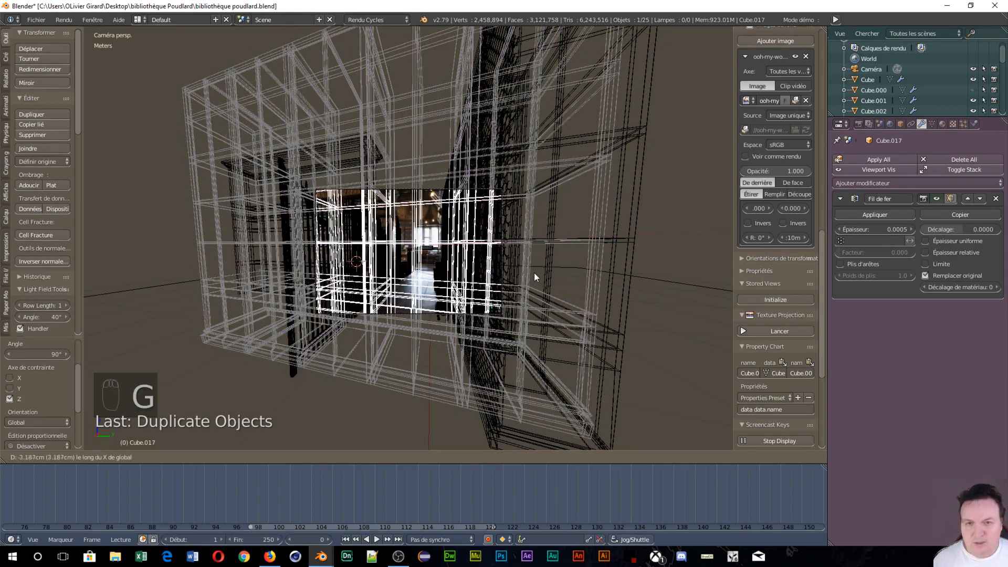
click(479, 276)
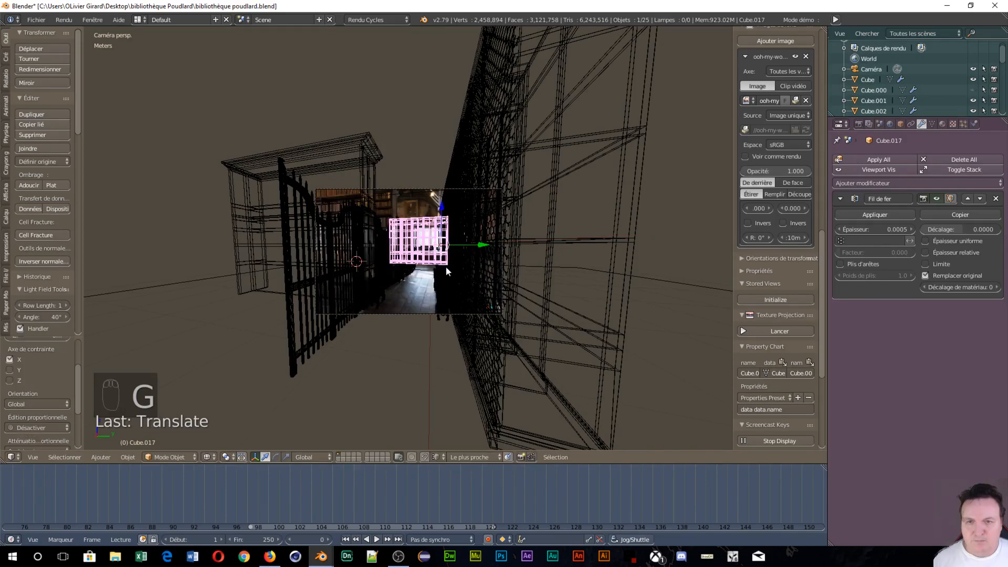
scroll(445, 267, up, 8)
scroll(462, 272, down, 8)
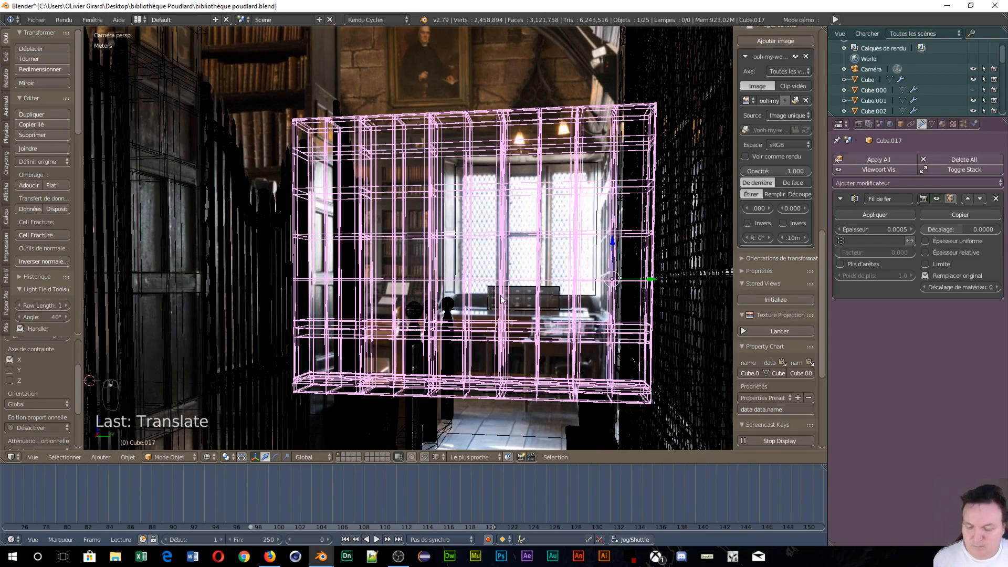
key(g)
key(x)
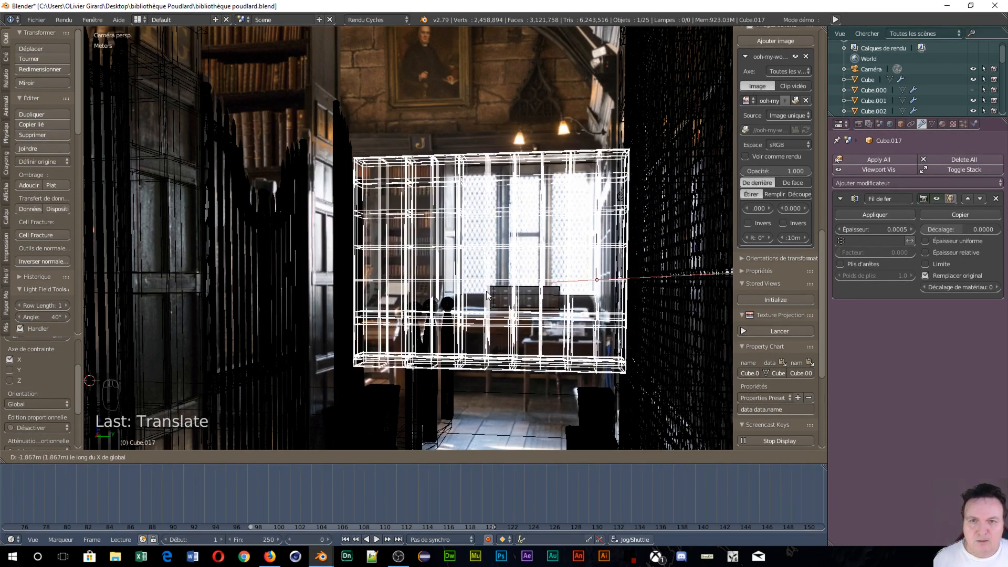
click(486, 293)
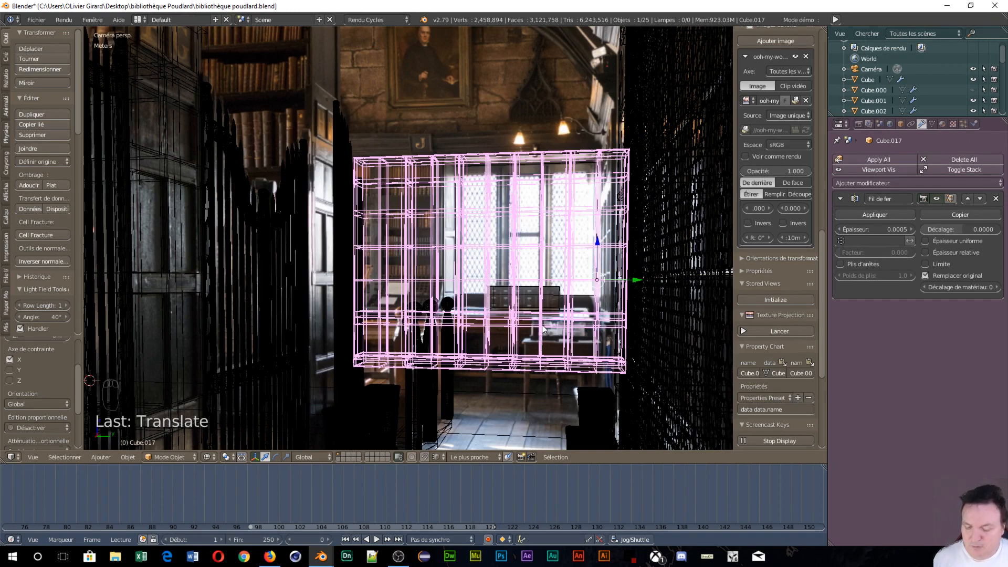
Step: Move the bookcase copy along the global Y axis onto the far bookshelf beside the window in the reference photo
key(g)
key(y)
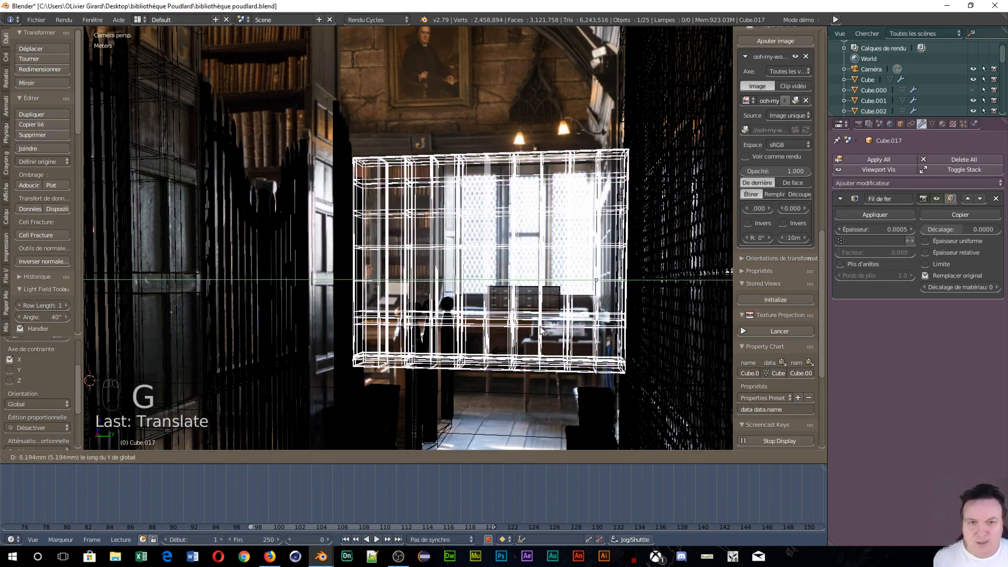
click(359, 334)
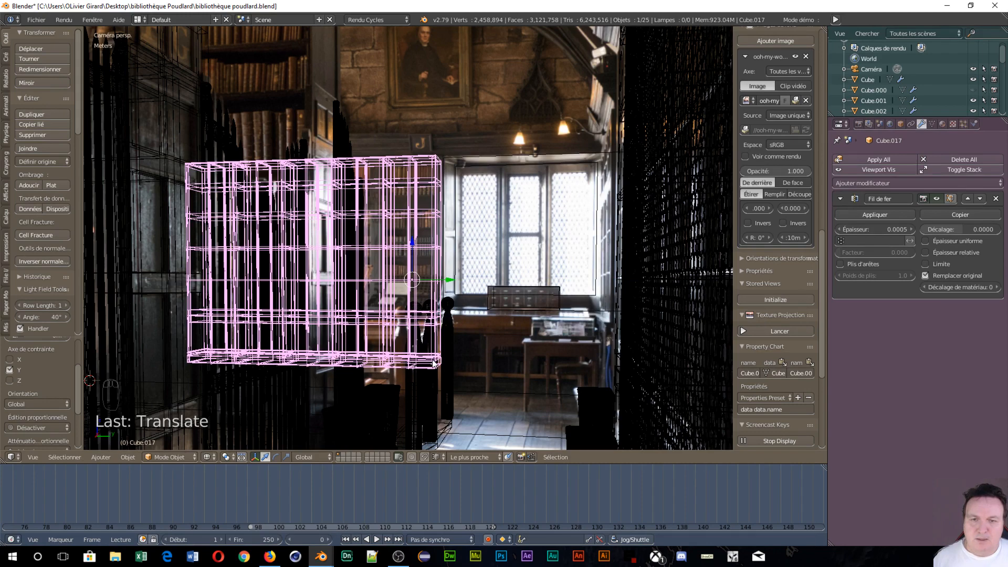
Step: Snap the 3D cursor to the end face of an upper shelf on the bookcase copy's window side
scroll(433, 366, up, 6)
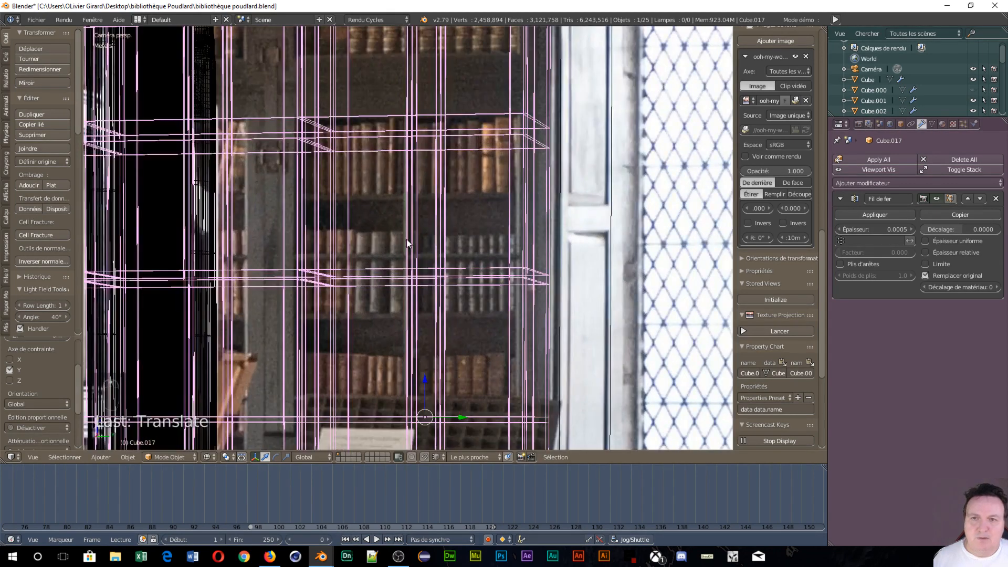
right_click(525, 119)
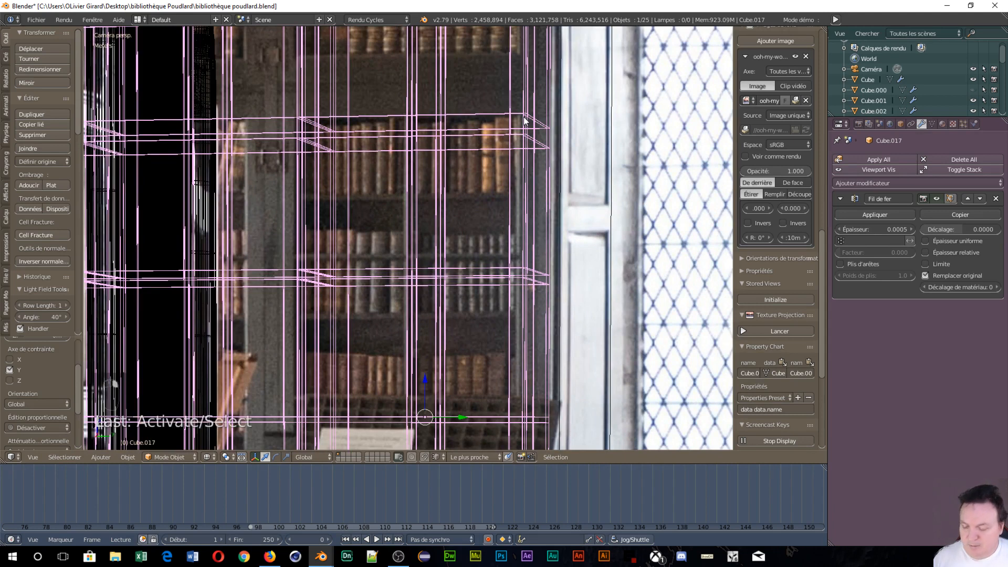
key(Tab)
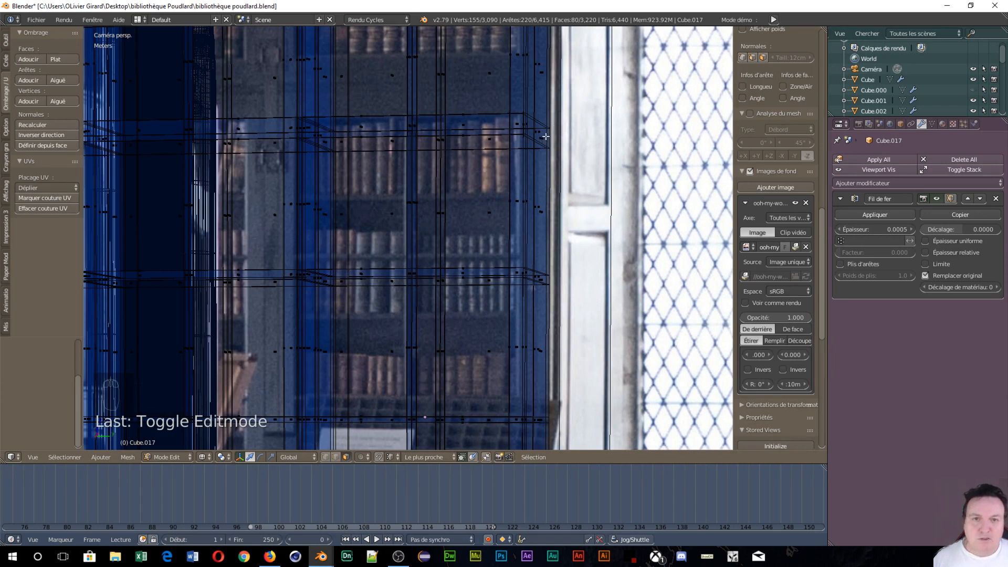
right_click(543, 139)
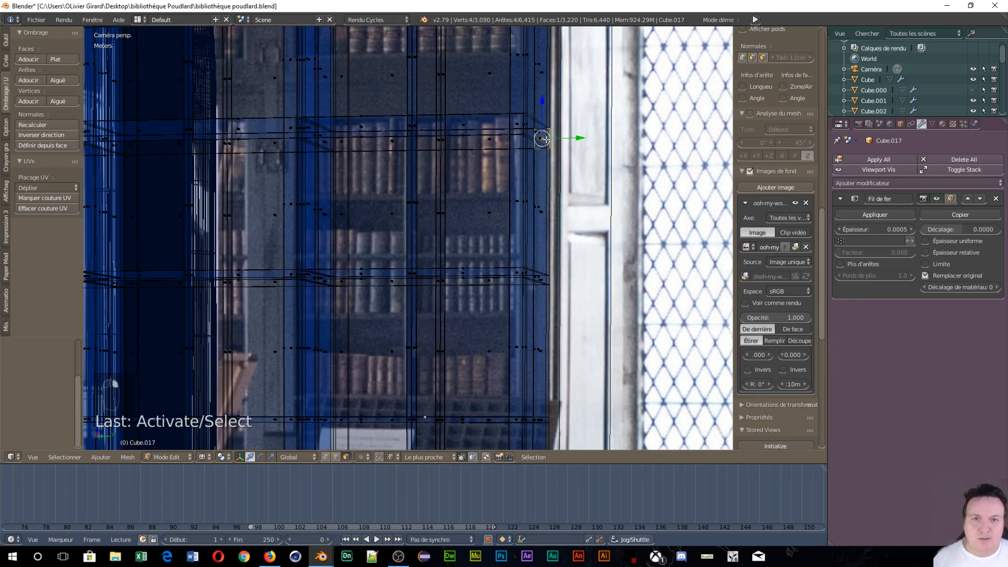
right_click(541, 136)
right_click(538, 131)
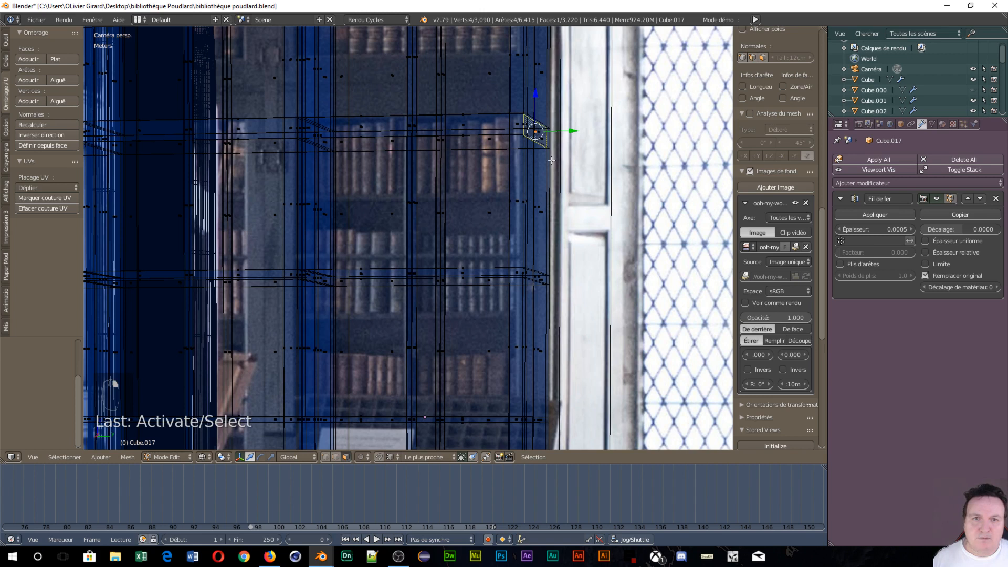
right_click(540, 132)
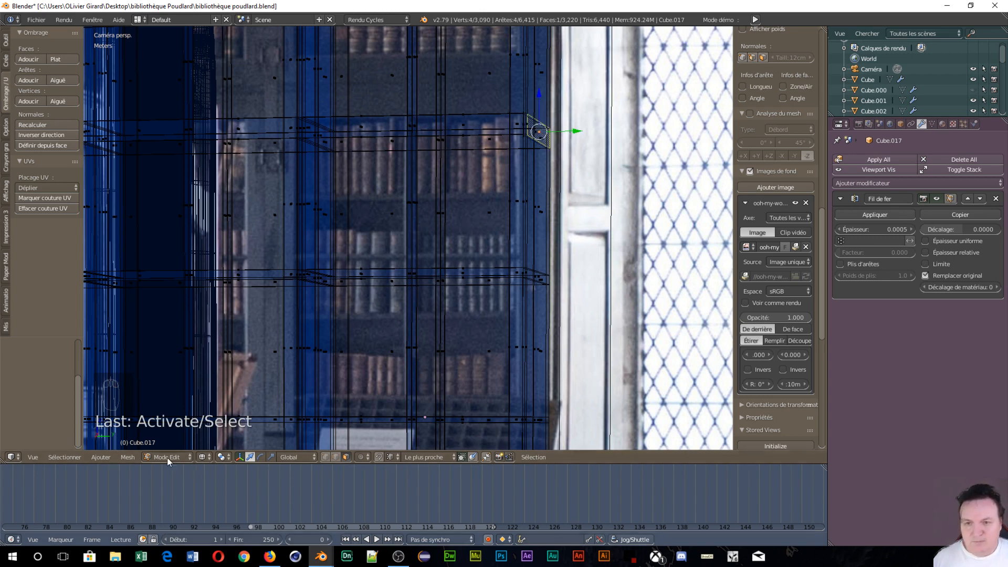
click(131, 455)
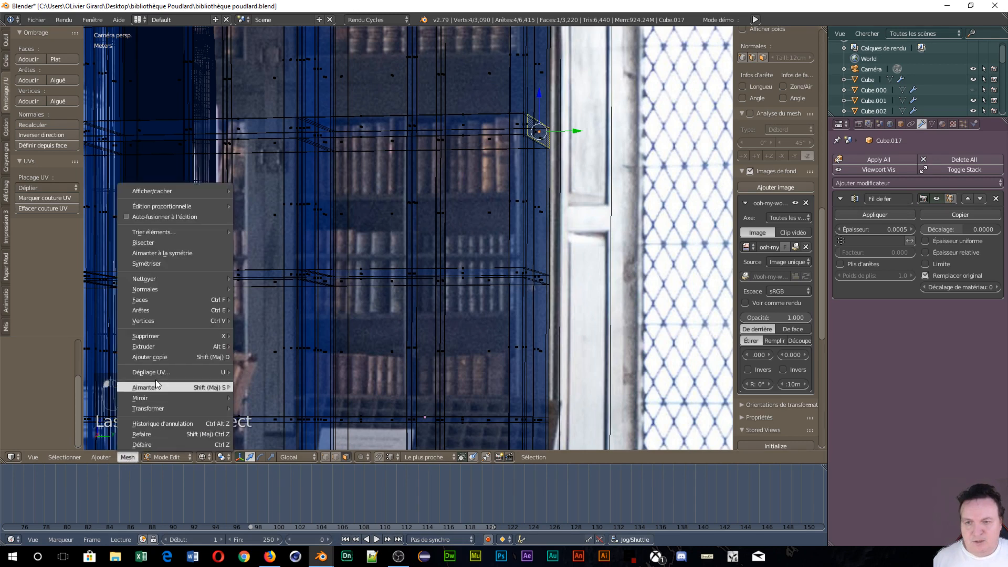
mouse_move(169, 387)
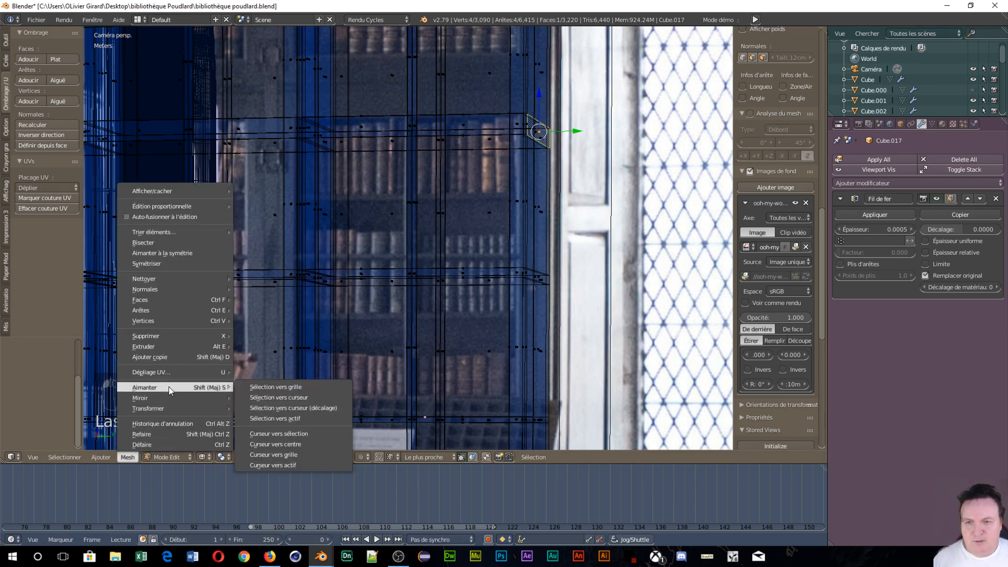
click(291, 434)
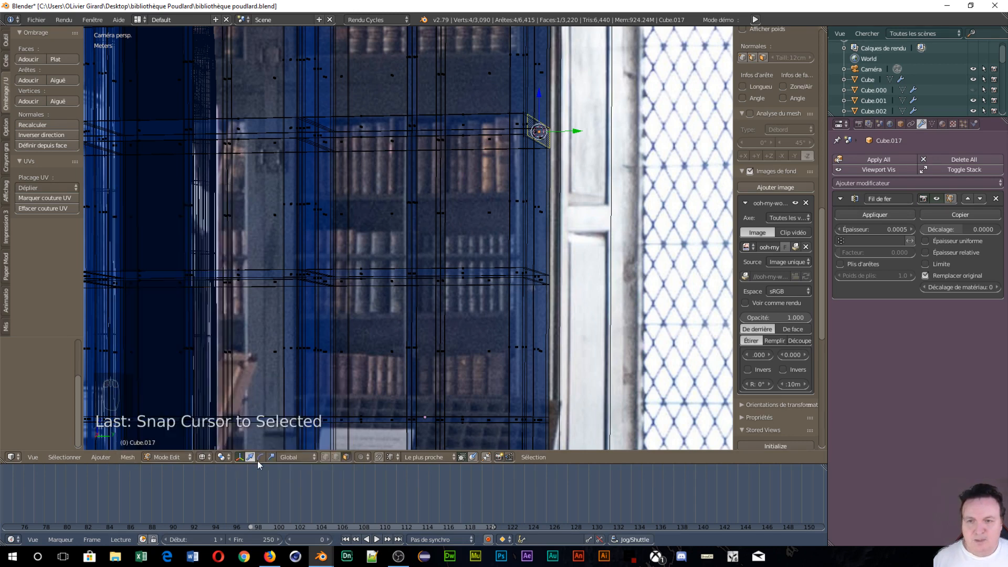
Step: Widen the bookcase copy's whole mesh along the global Y axis, away from the window, using the 3D cursor as pivot point
click(212, 459)
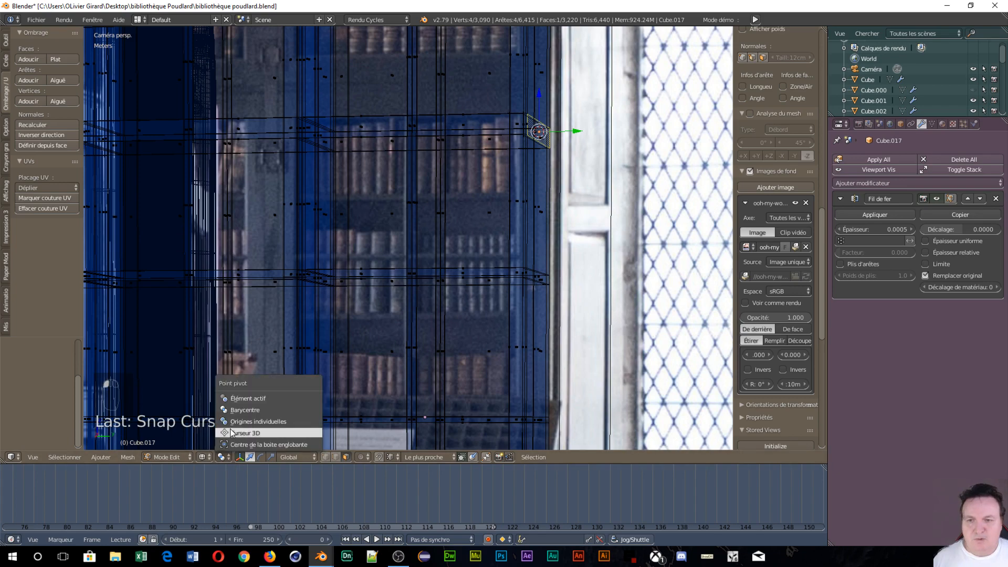
click(232, 433)
scroll(363, 287, down, 3)
scroll(363, 287, down, 4)
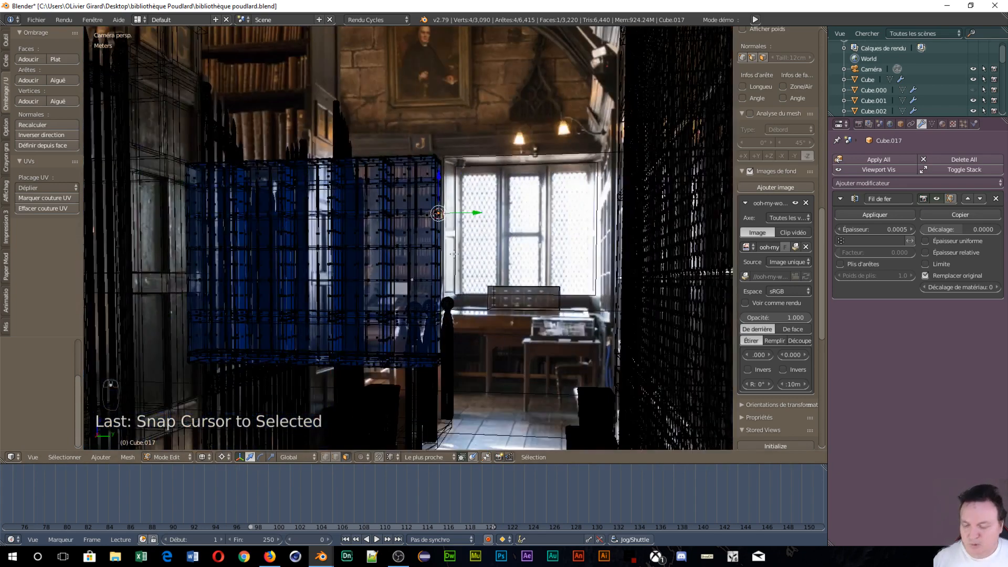
key(a)
key(a)
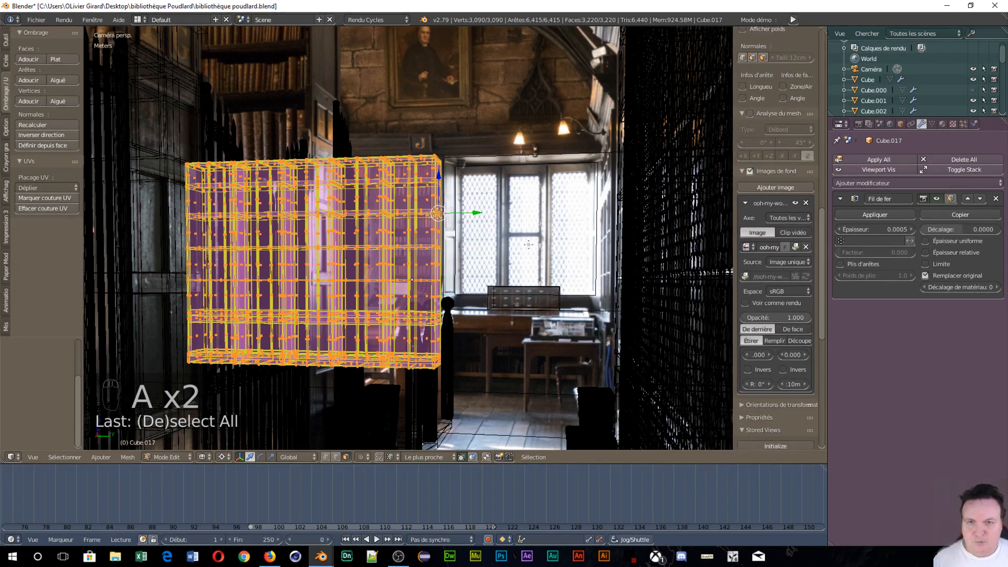
key(s)
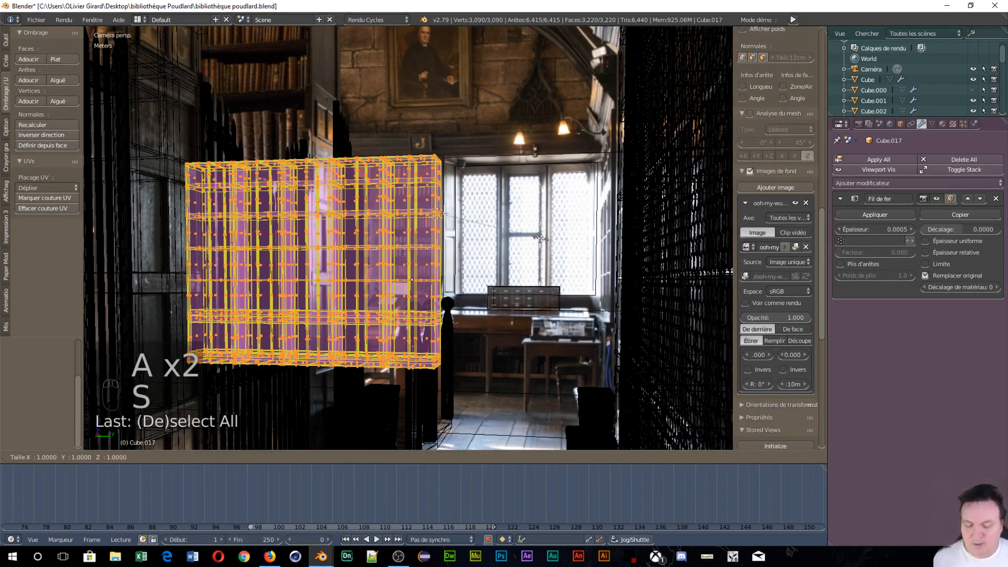
key(y)
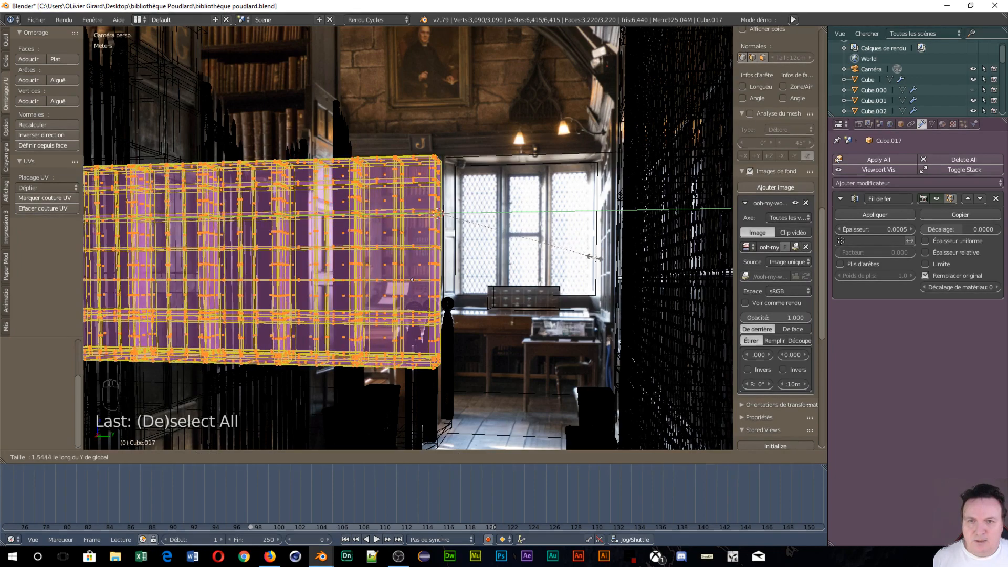
click(561, 263)
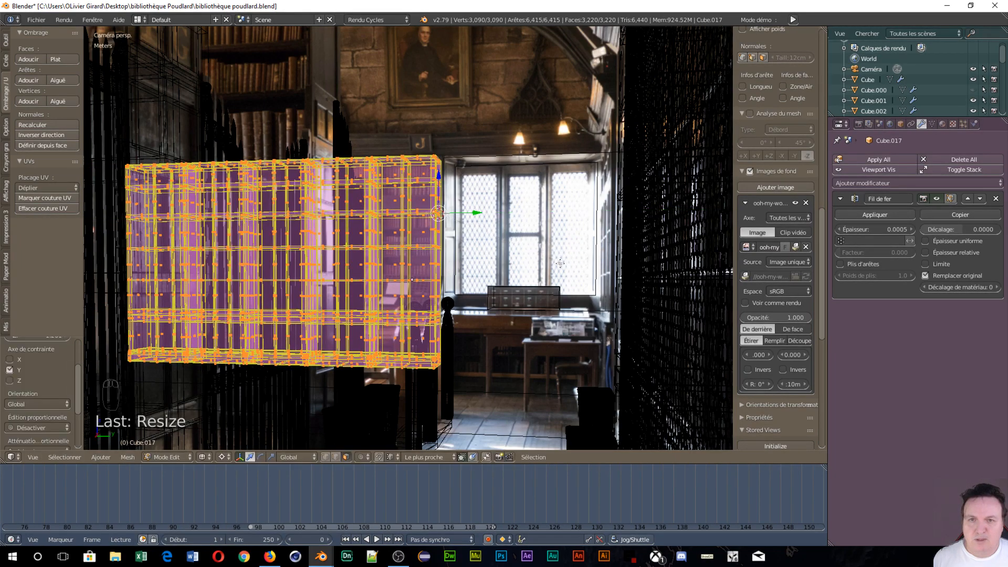
scroll(529, 321, down, 4)
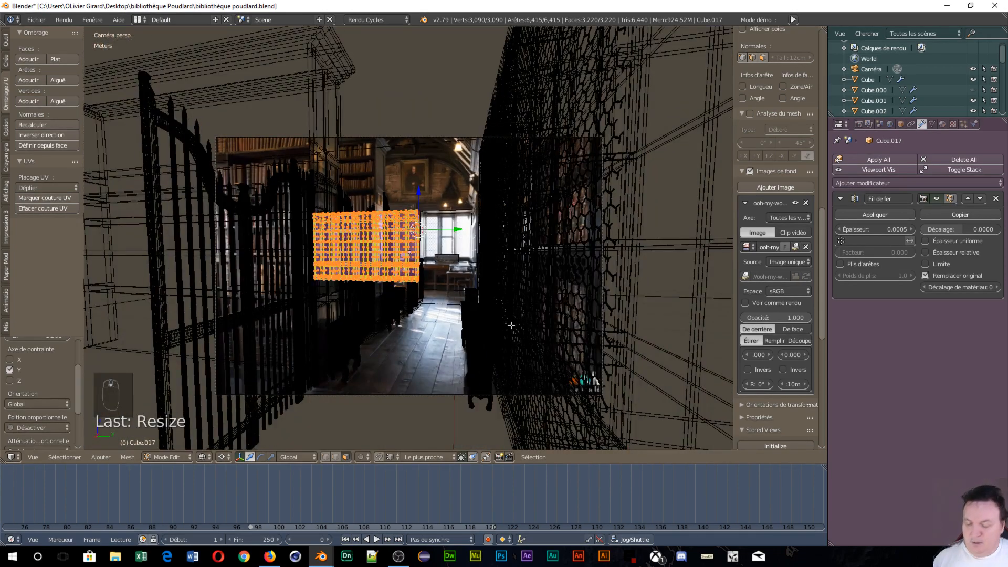
key(Tab)
click(430, 325)
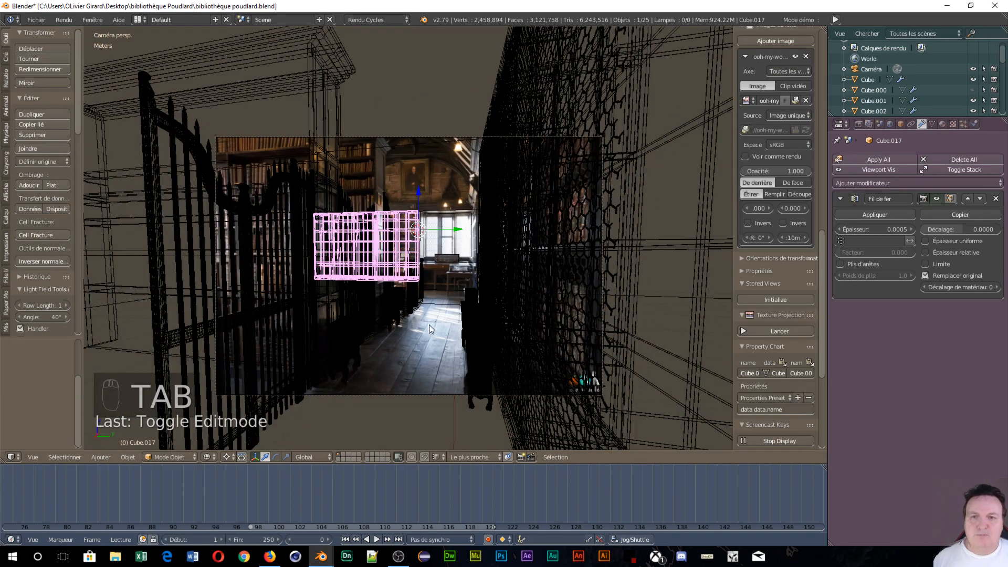
Step: Compare the widened bookcase copy with the far bookshelves in the reference photo
scroll(429, 326, up, 5)
scroll(429, 326, down, 2)
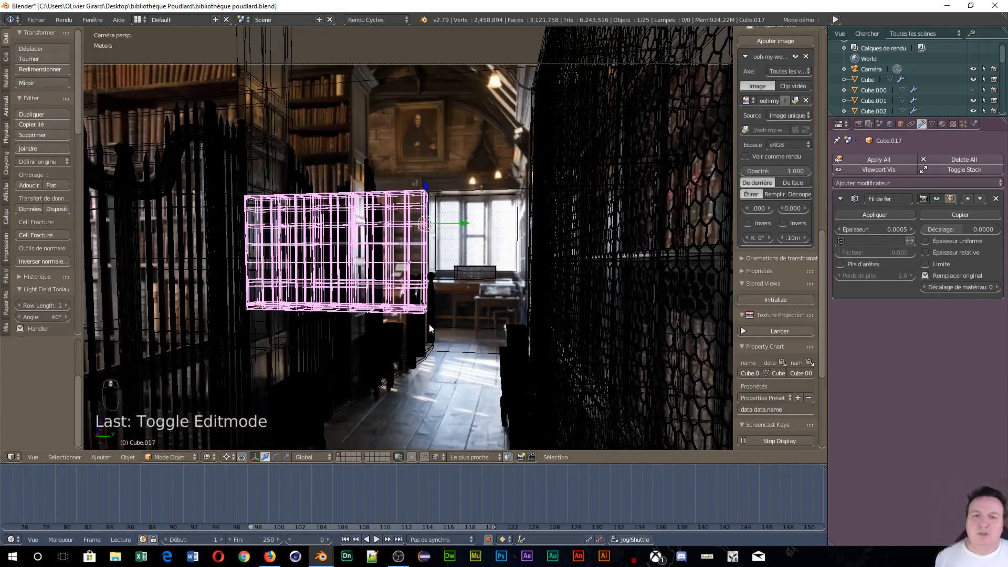
scroll(402, 346, down, 1)
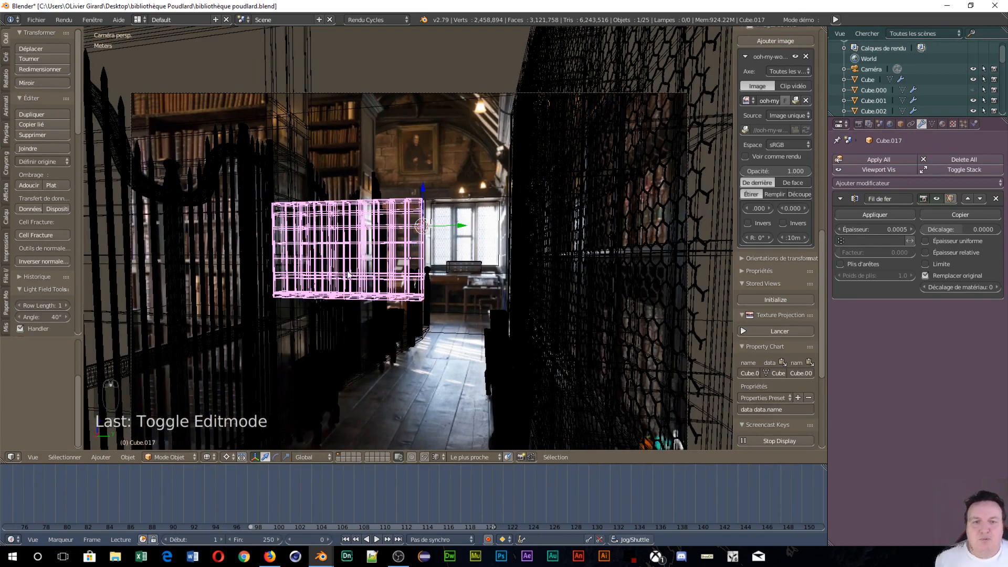
scroll(401, 338, up, 4)
scroll(408, 339, down, 3)
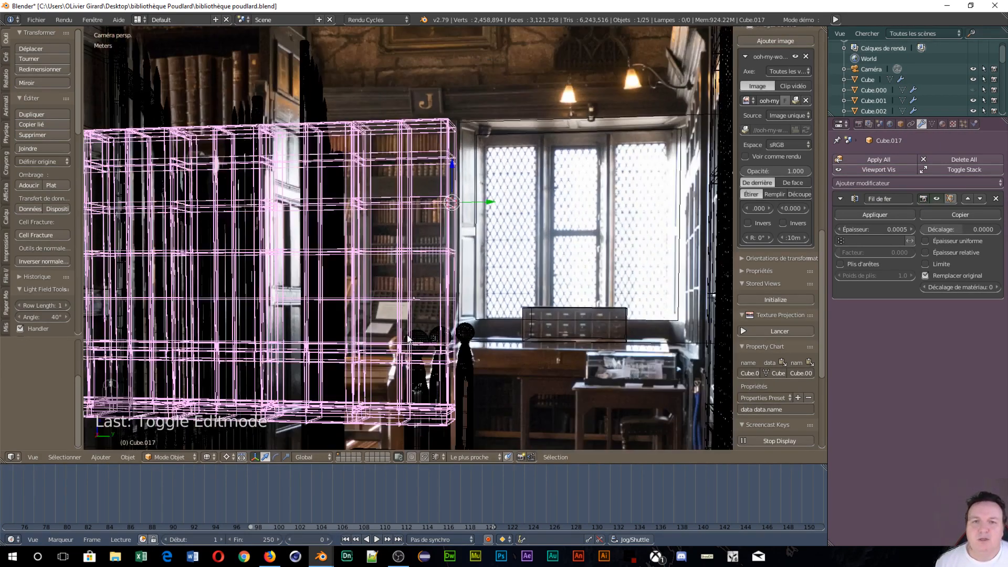
scroll(407, 336, down, 4)
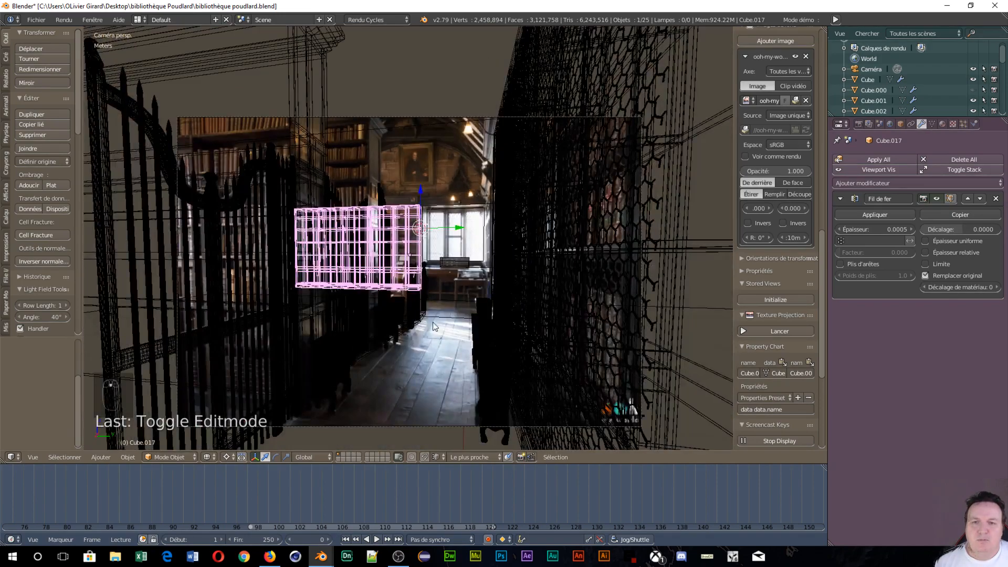
Step: Delete the vertical wall plane standing in front of the bookcase copy at the far end of the room
mouse_move(421, 292)
middle_down()
mouse_move(446, 316)
mouse_move(382, 287)
mouse_move(418, 307)
middle_up()
scroll(396, 293, down, 8)
scroll(348, 258, down, 2)
scroll(90, 238, down, 3)
middle_drag(155, 256, 188, 243)
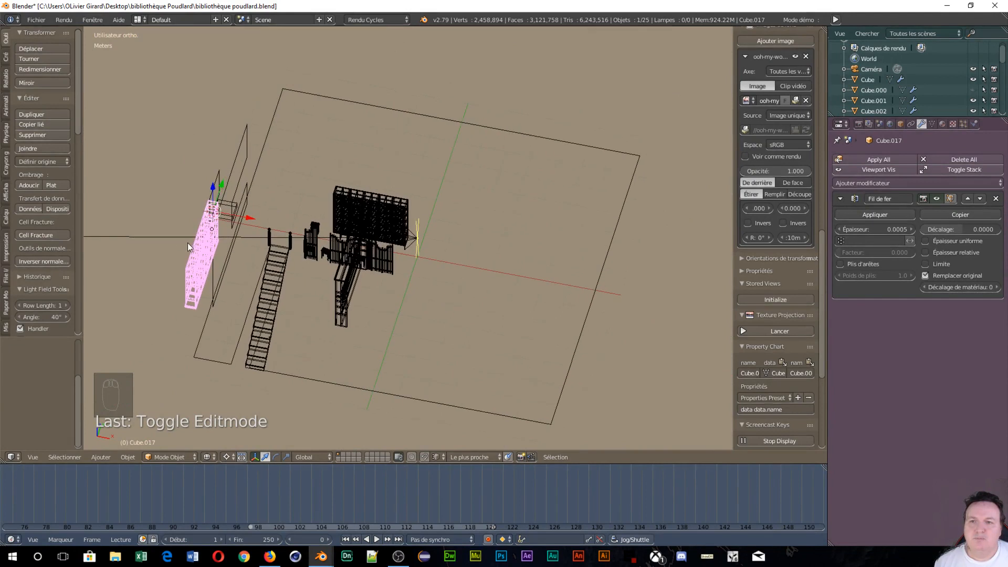
right_click(235, 189)
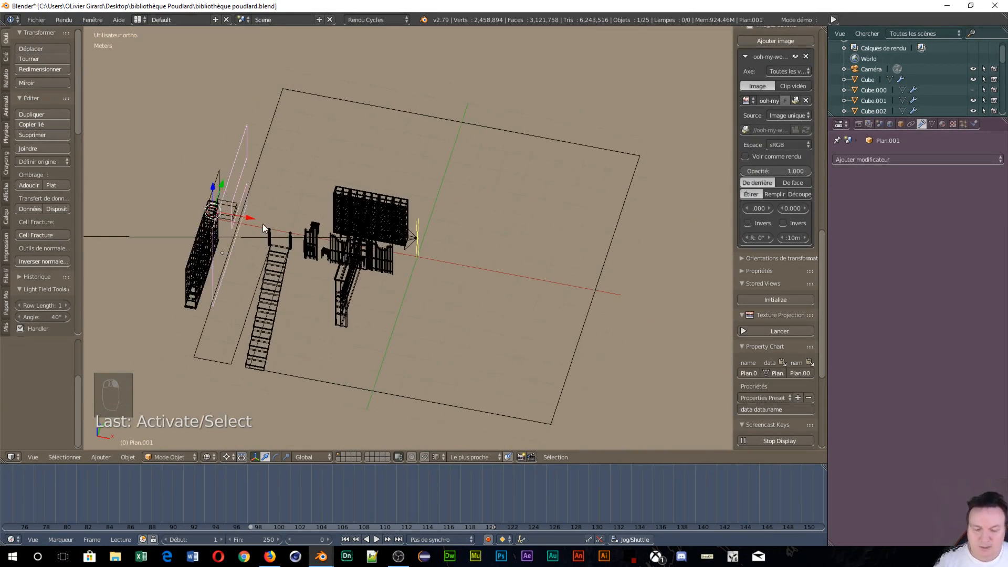
key(Delete)
click(249, 229)
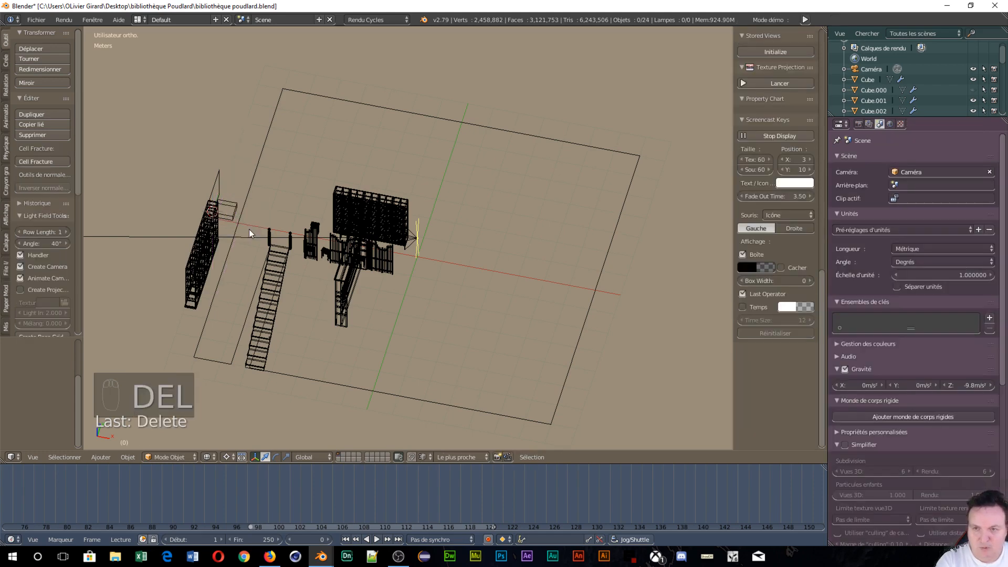
Step: Select the two border edges at the far end of the floor plane, in edge select mode
right_click(225, 263)
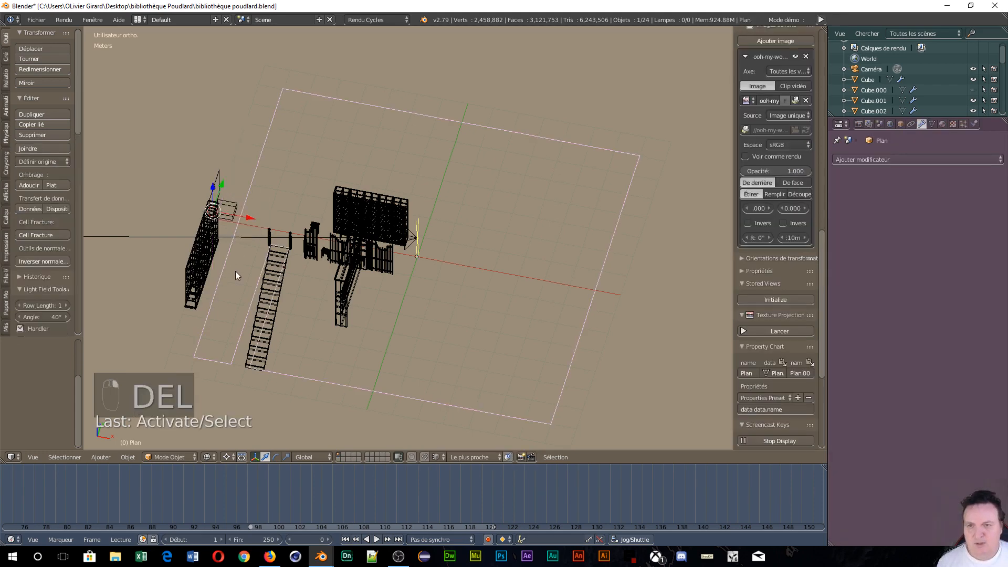
key(Tab)
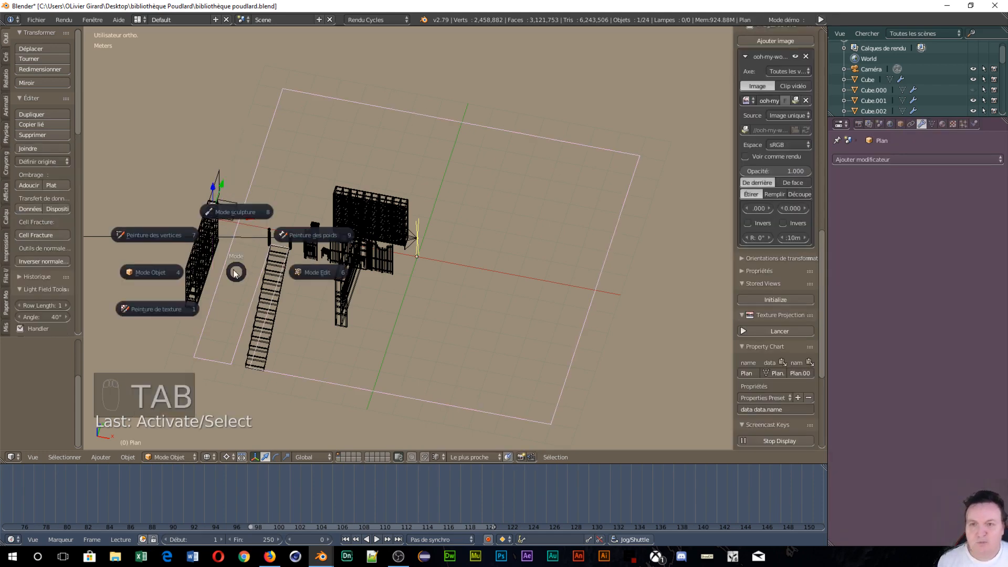
click(314, 271)
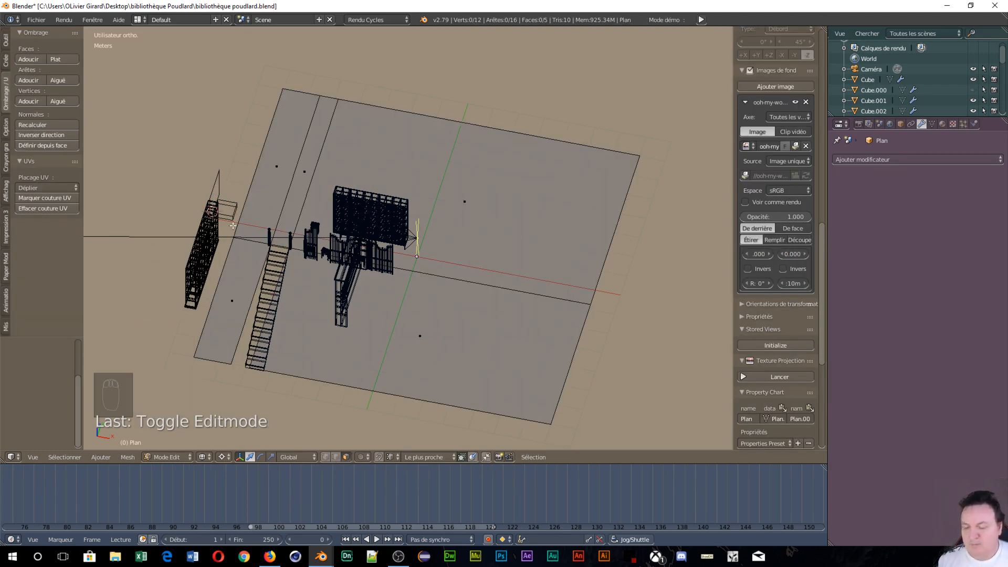
key(ctrl+Tab)
click(229, 241)
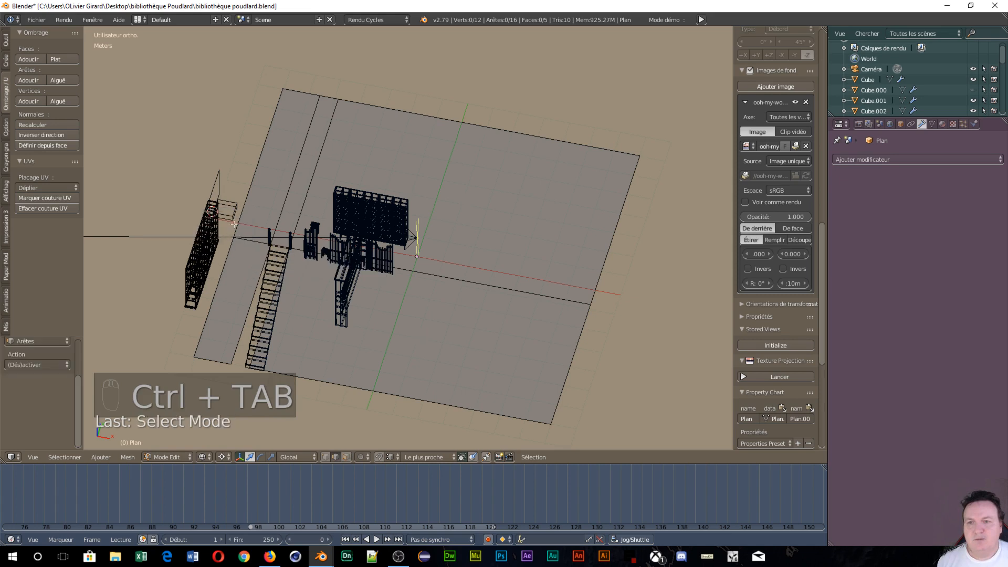
right_click(236, 224)
shift+right_click(221, 280)
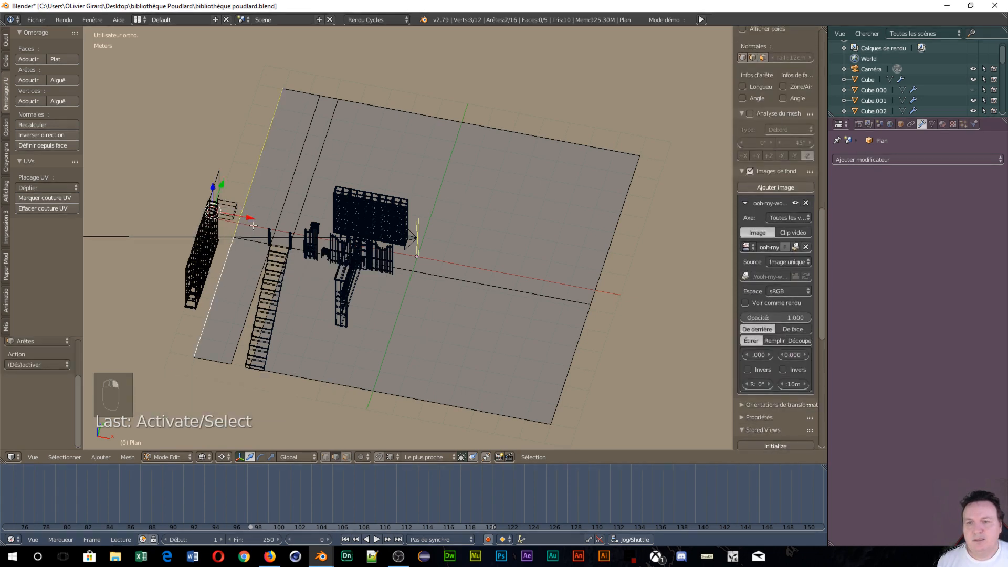
Step: Set the snap element to edges and extend the floor's far edges along the global X axis to the bookcase copy
click(391, 457)
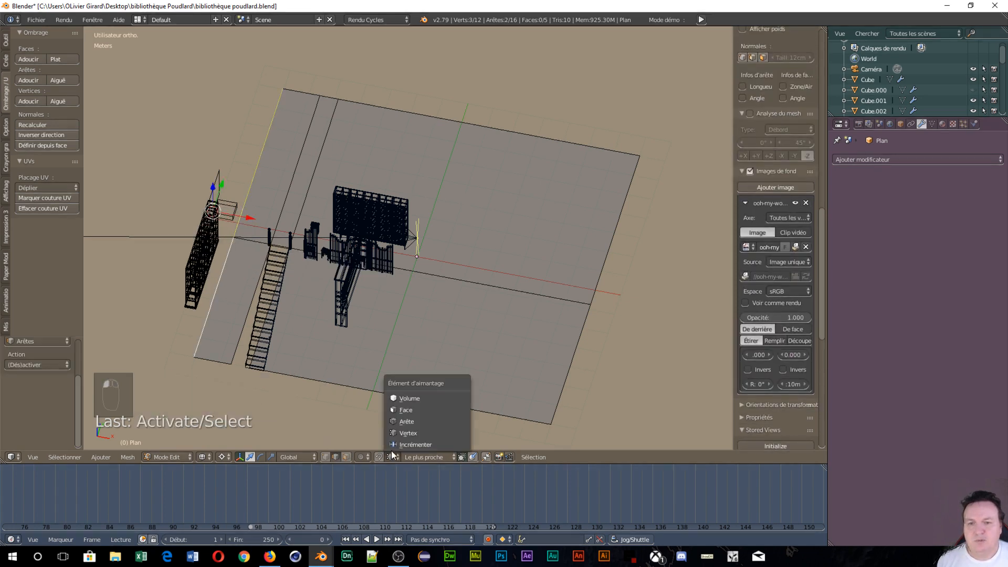
click(398, 424)
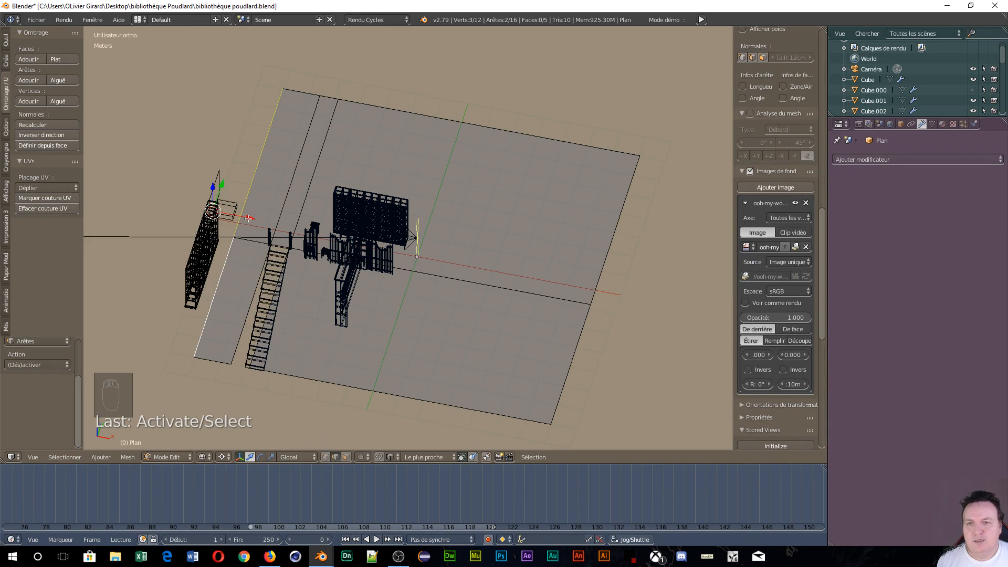
drag(246, 219, 178, 310)
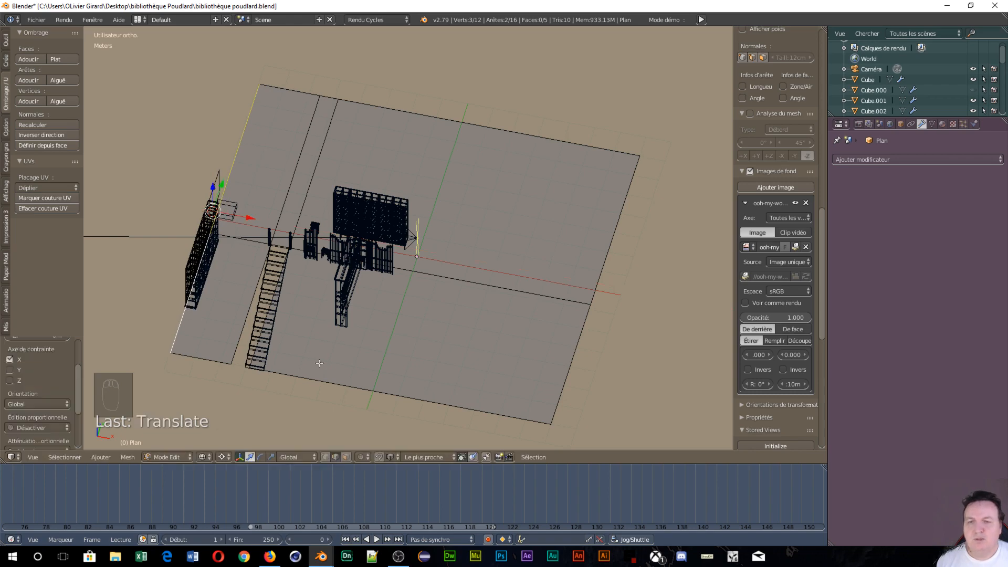
Step: Inspect the extended floor plane, the staircase and the bookcase copy from several angles
middle_drag(320, 362, 314, 272)
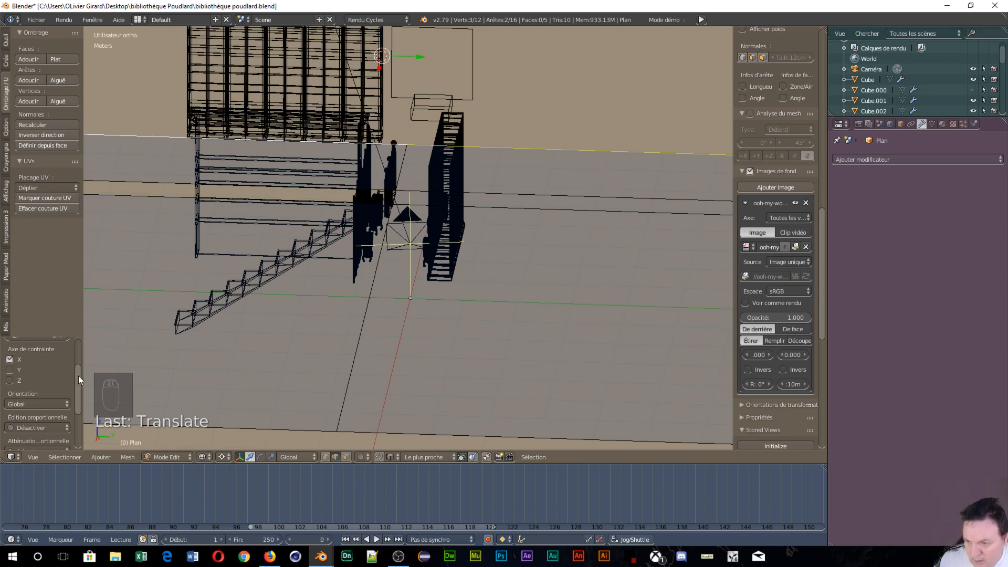
scroll(455, 317, up, 2)
scroll(431, 294, down, 4)
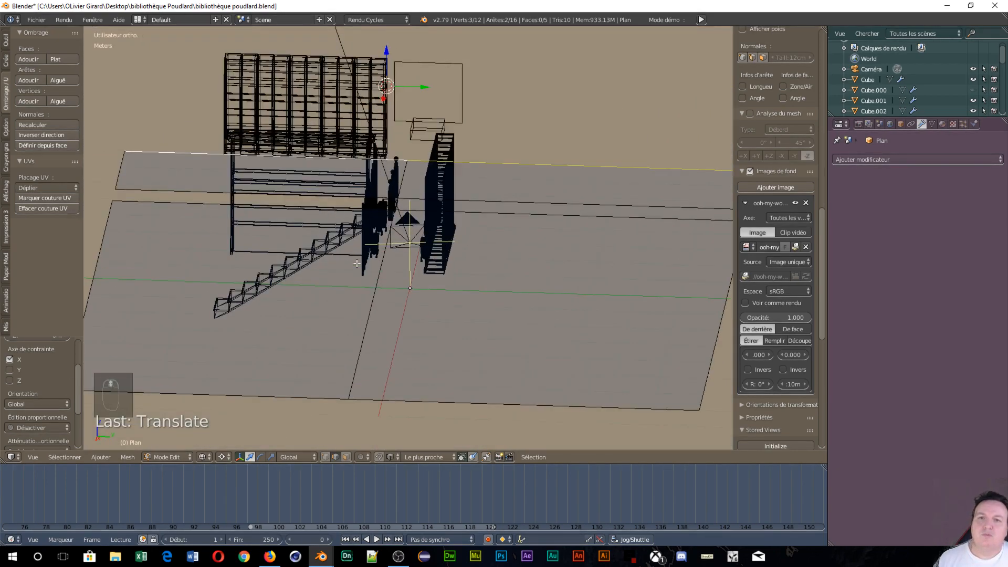
scroll(356, 264, up, 3)
mouse_move(357, 263)
middle_down()
mouse_move(416, 267)
mouse_move(353, 269)
mouse_move(369, 278)
middle_up()
scroll(358, 258, down, 5)
scroll(338, 187, up, 2)
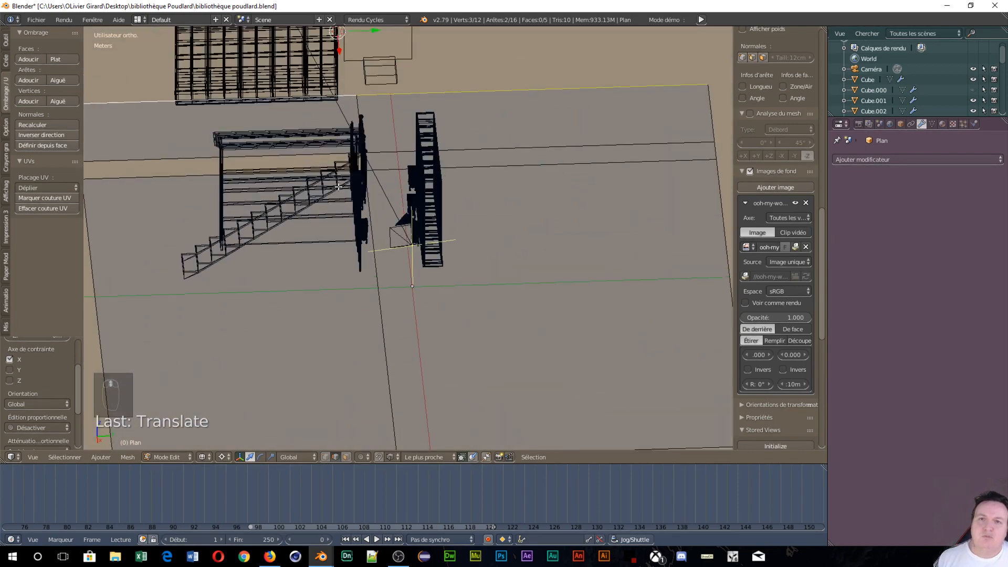
Step: Check the desk area of the reference photo through the camera and snap the 3D cursor to the scene centre
key(KP_0)
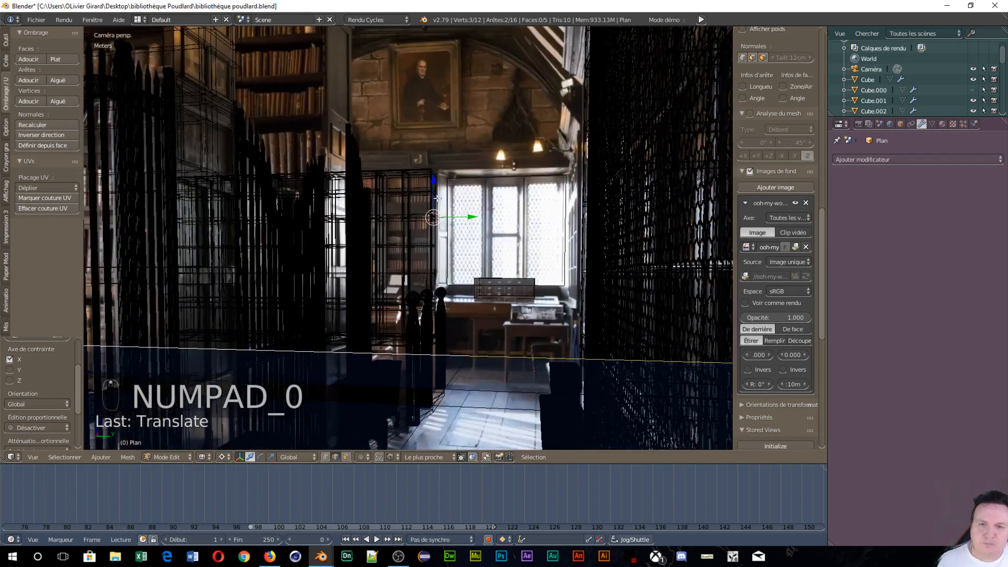
scroll(543, 287, up, 3)
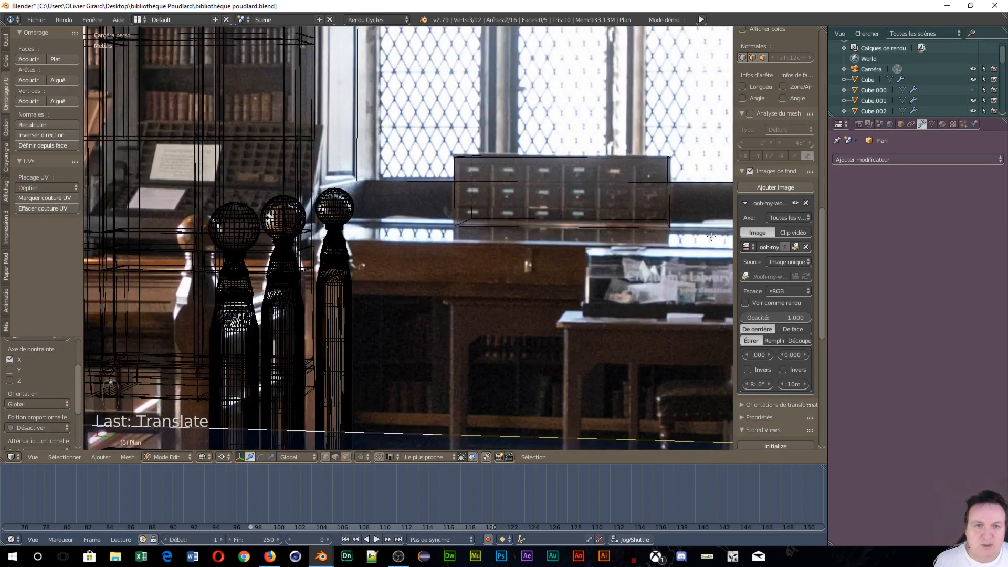
scroll(478, 310, down, 2)
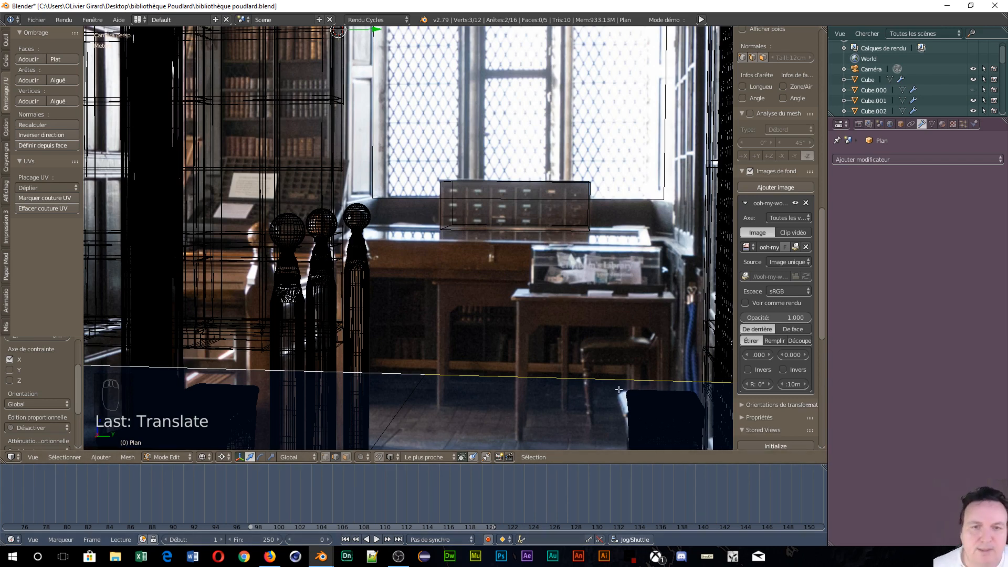
scroll(539, 290, down, 4)
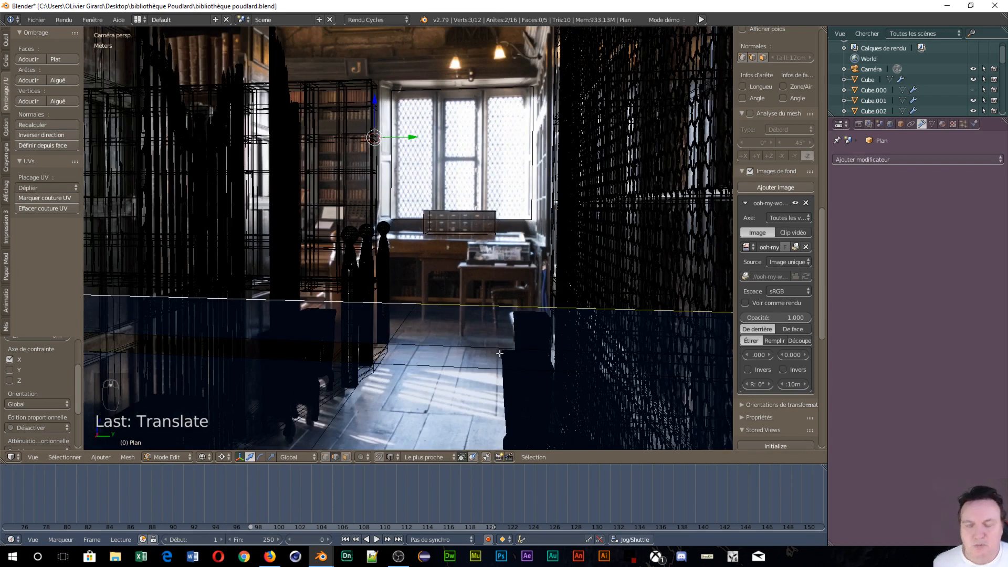
scroll(482, 337, down, 4)
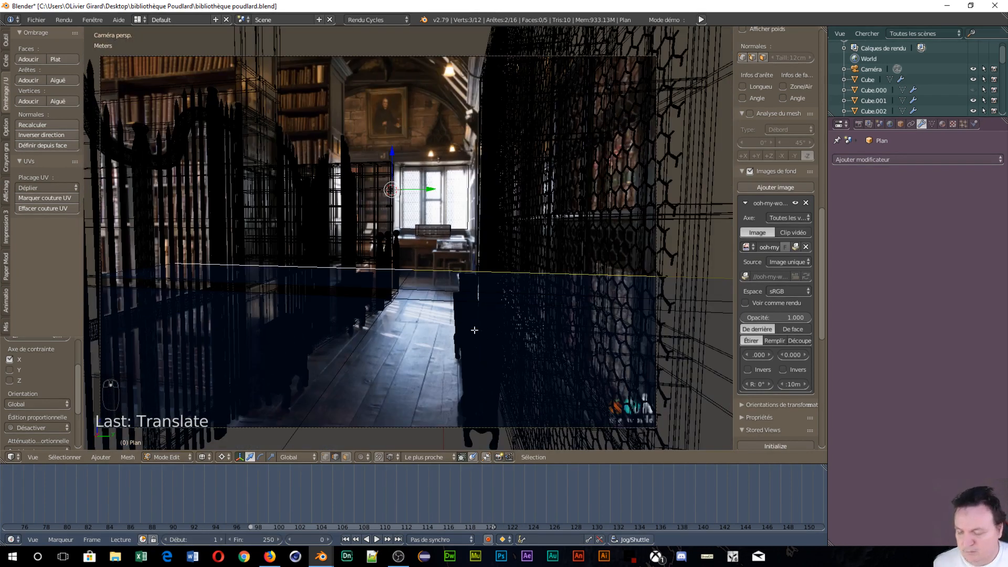
key(shift+a)
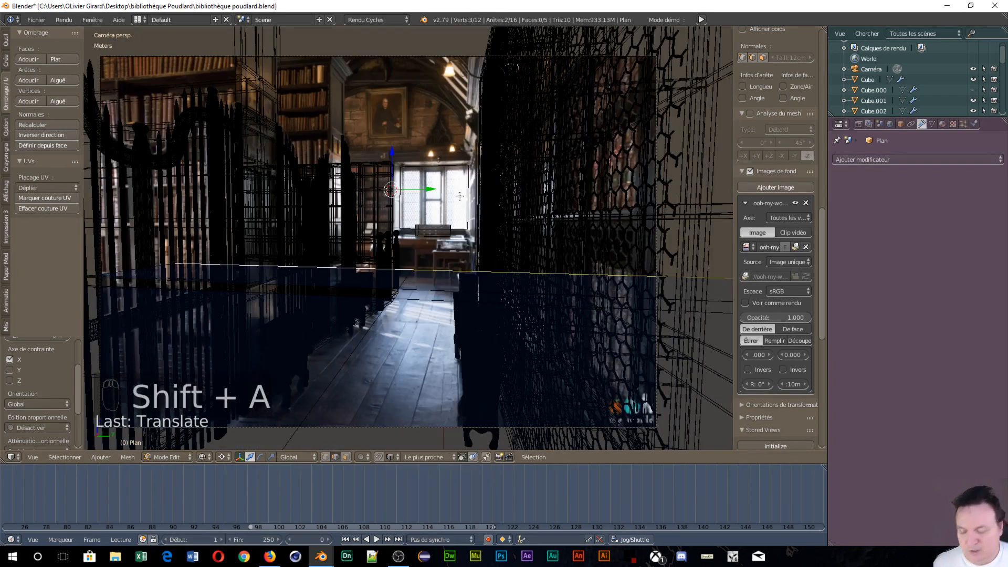
key(shift+s)
key(shift+s)
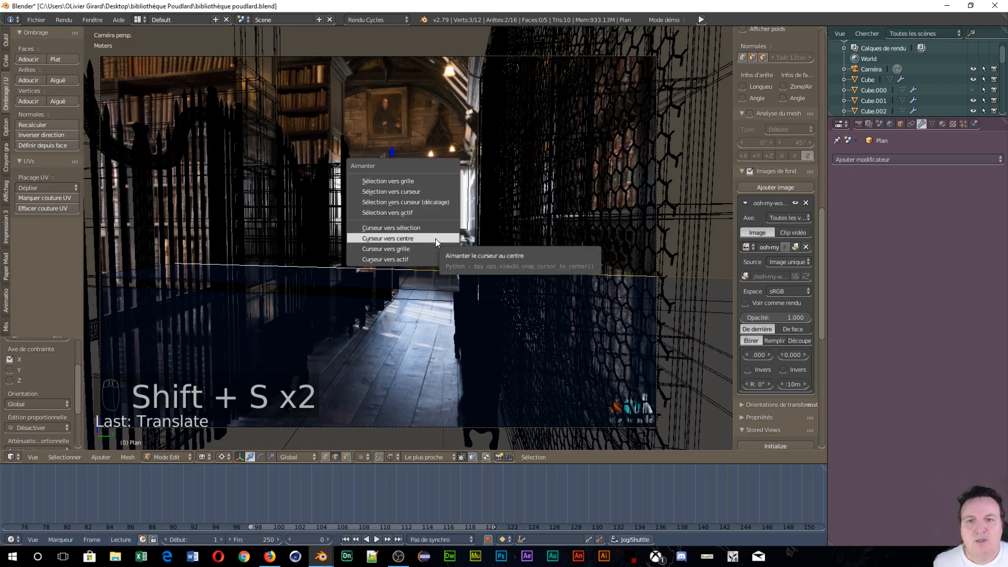
click(435, 238)
key(shift+a)
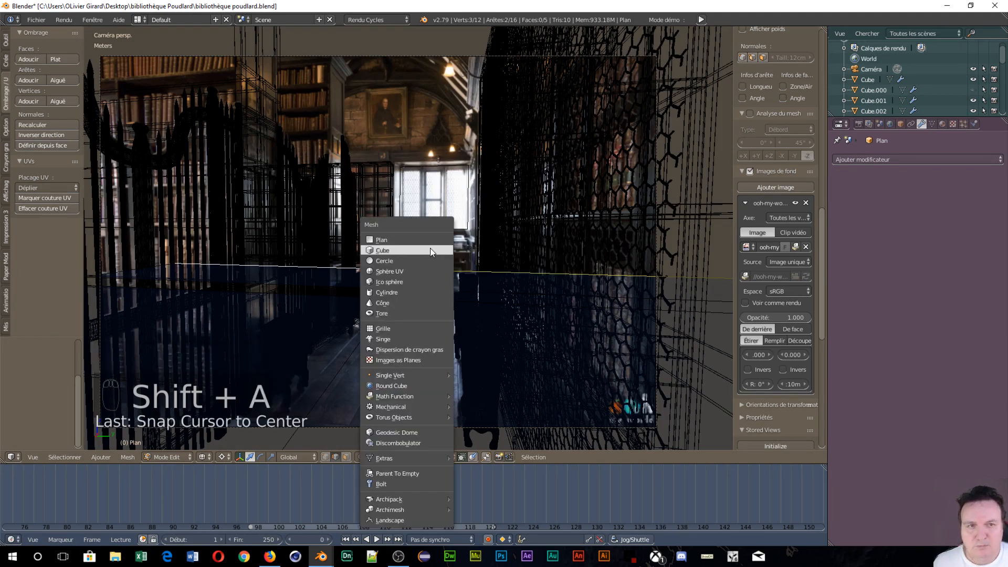
click(430, 249)
scroll(668, 235, down, 6)
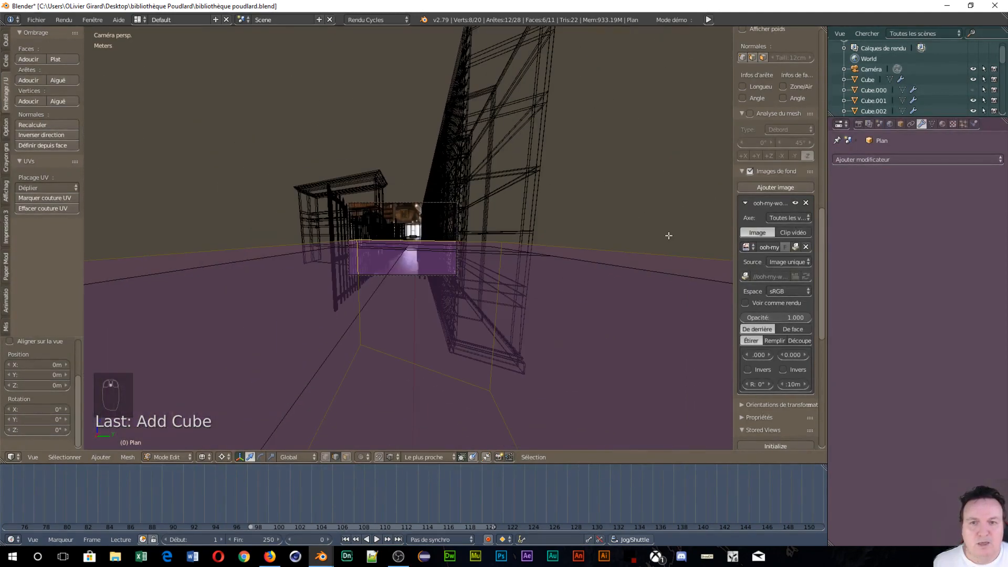
scroll(669, 235, up, 6)
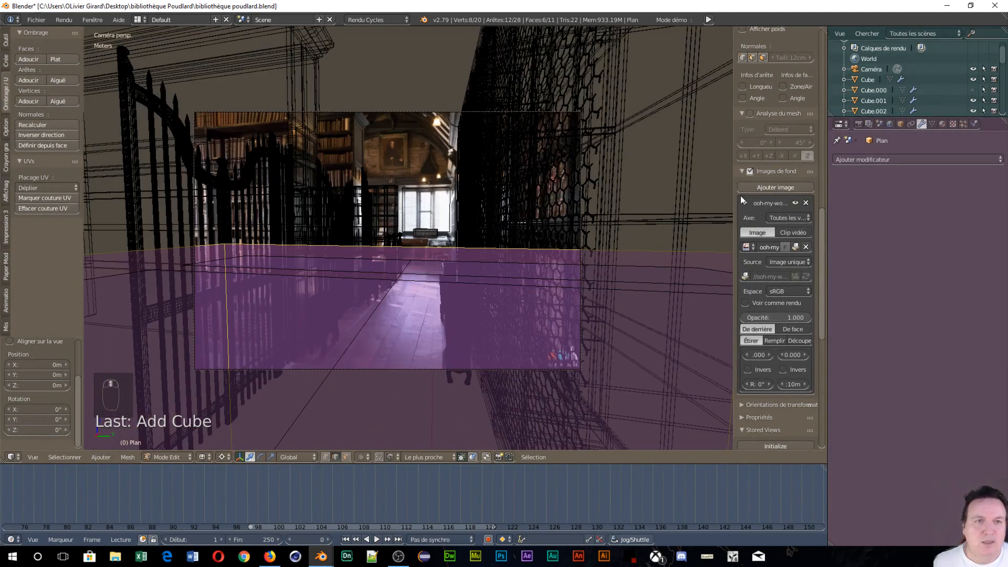
scroll(781, 155, up, 15)
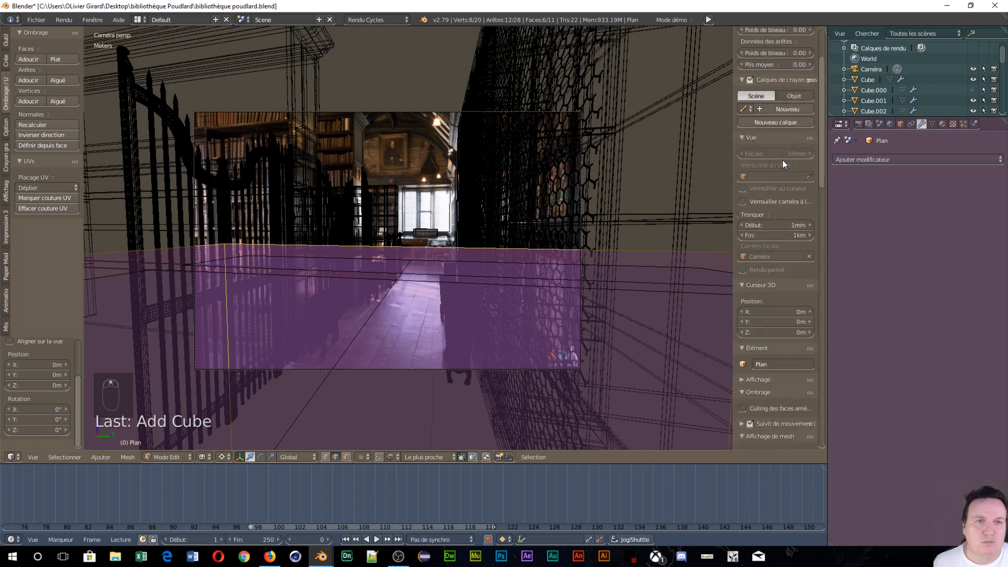
scroll(783, 165, up, 4)
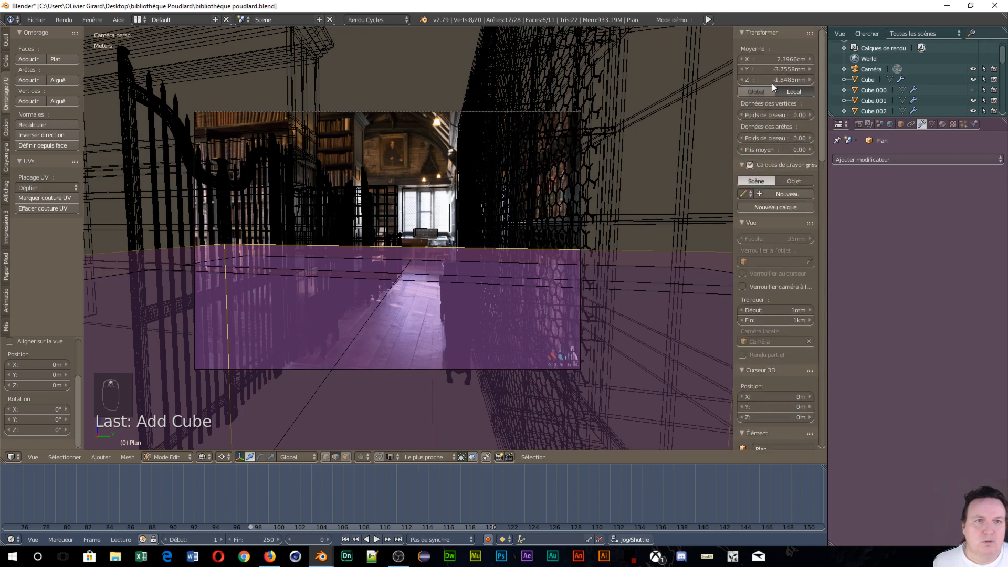
scroll(772, 349, down, 9)
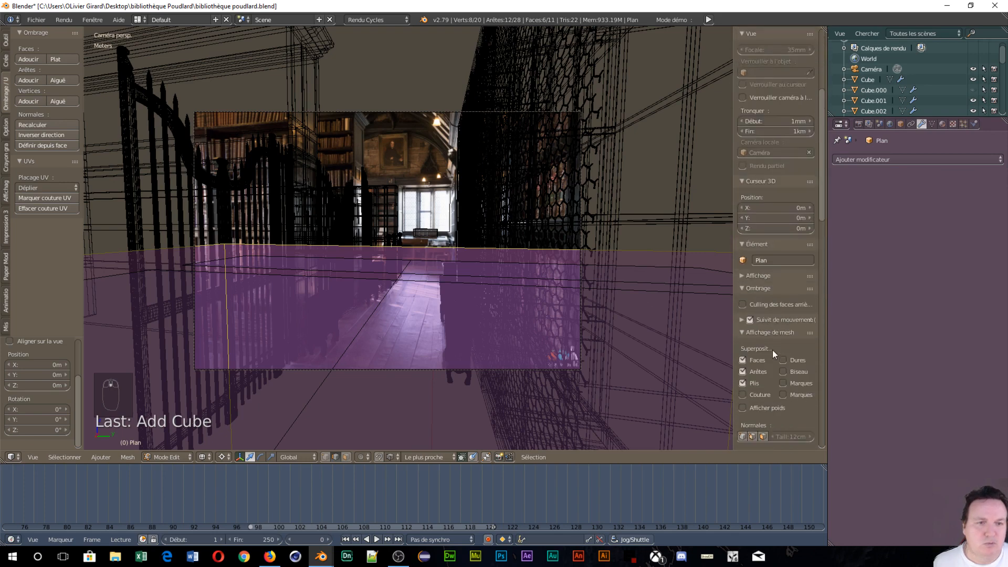
scroll(773, 349, up, 9)
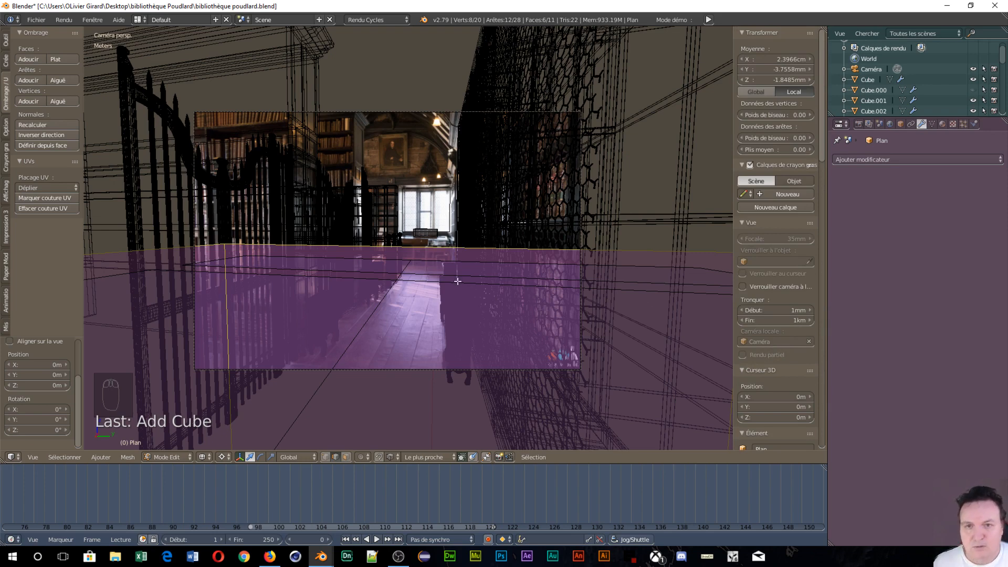
scroll(457, 282, down, 5)
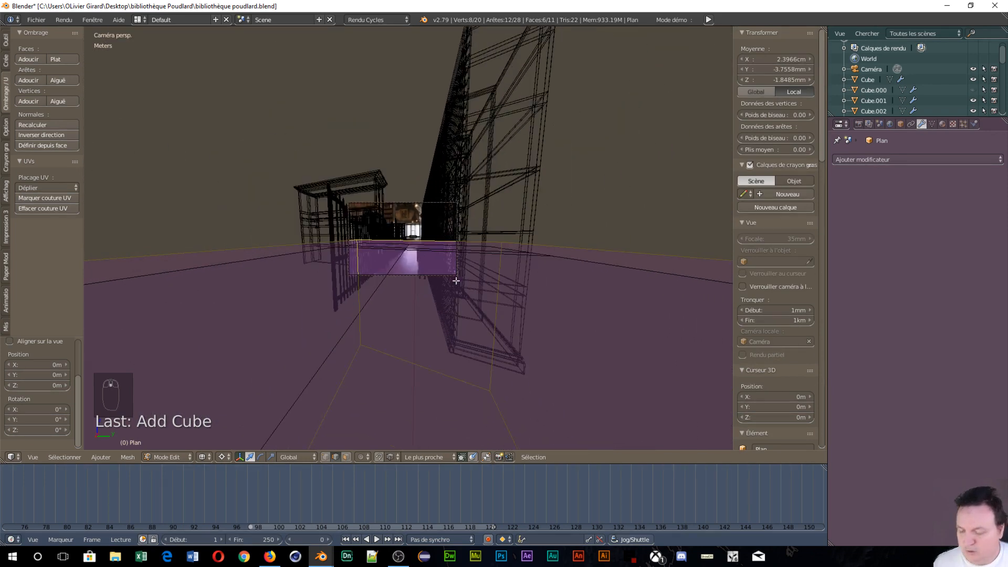
key(ctrl+z)
Step: Leave edit mode on the floor plane and add a separate cube object at the scene centre
key(Tab)
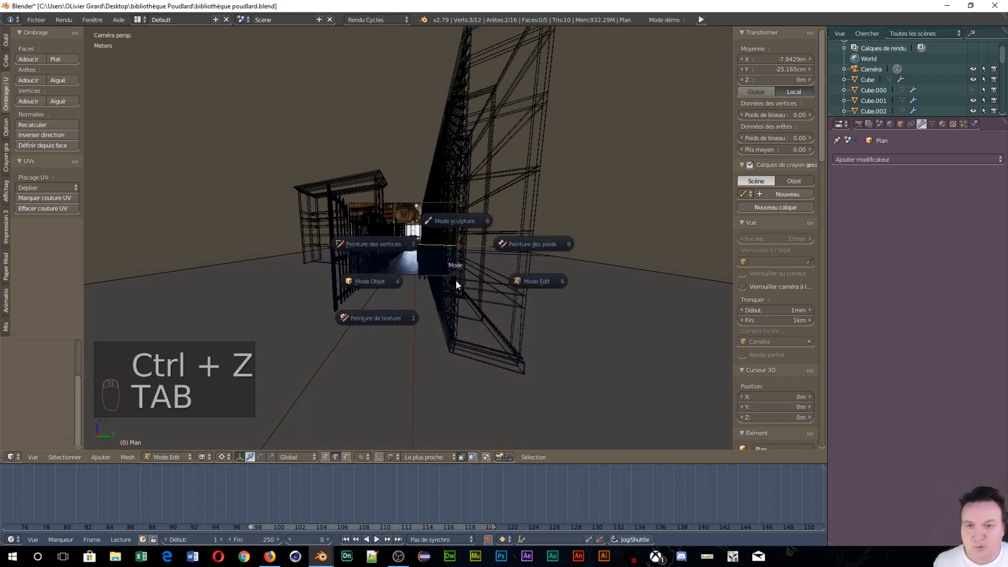
click(374, 283)
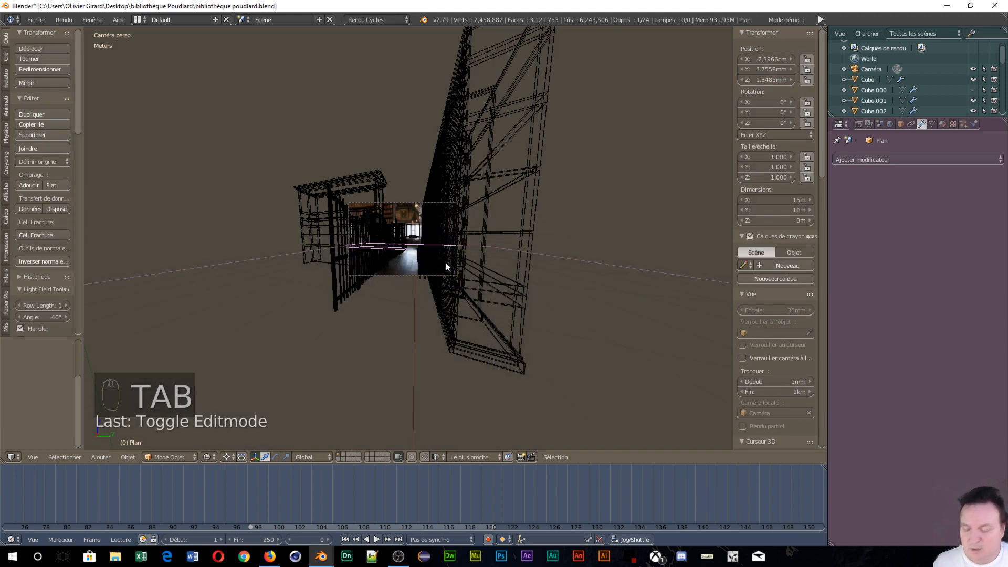
key(shift+a)
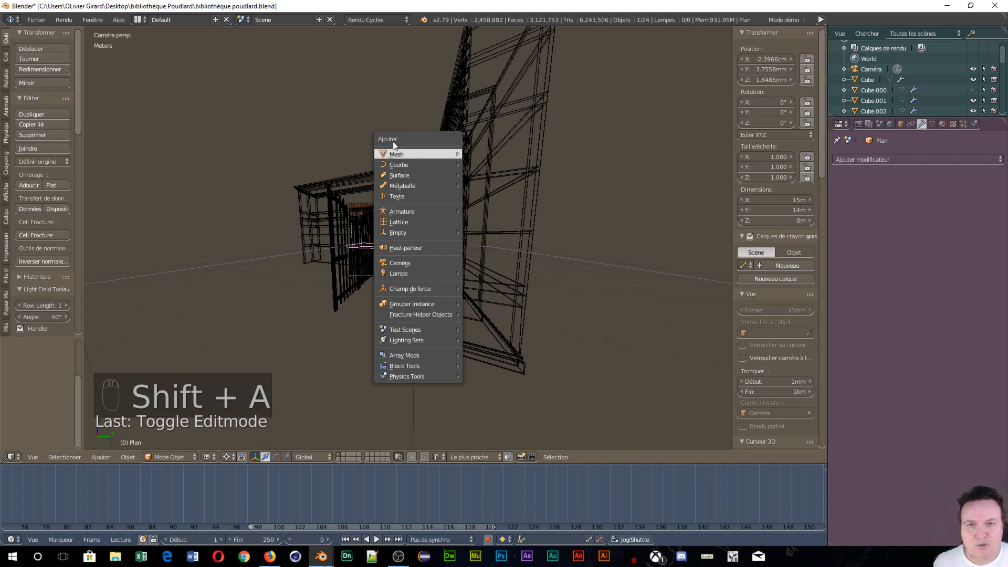
mouse_move(409, 154)
click(487, 166)
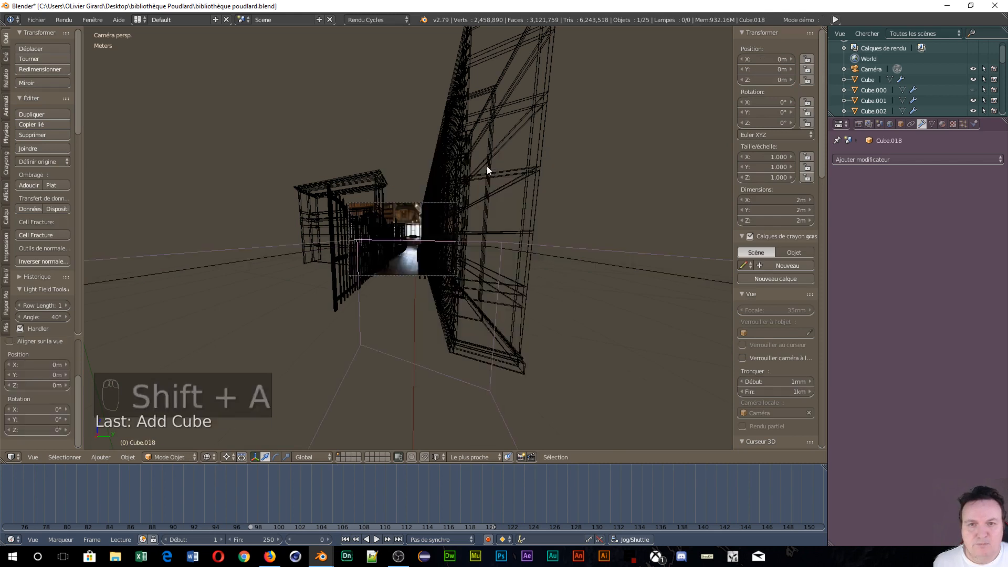
Step: Set the new cube's Z position to 1 m
click(771, 80)
text(1)
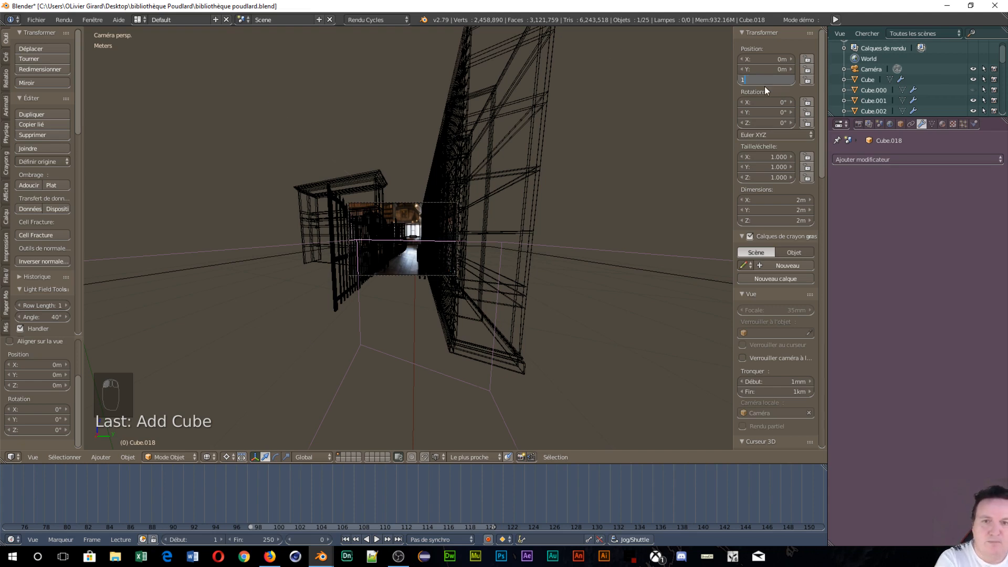
key(Return)
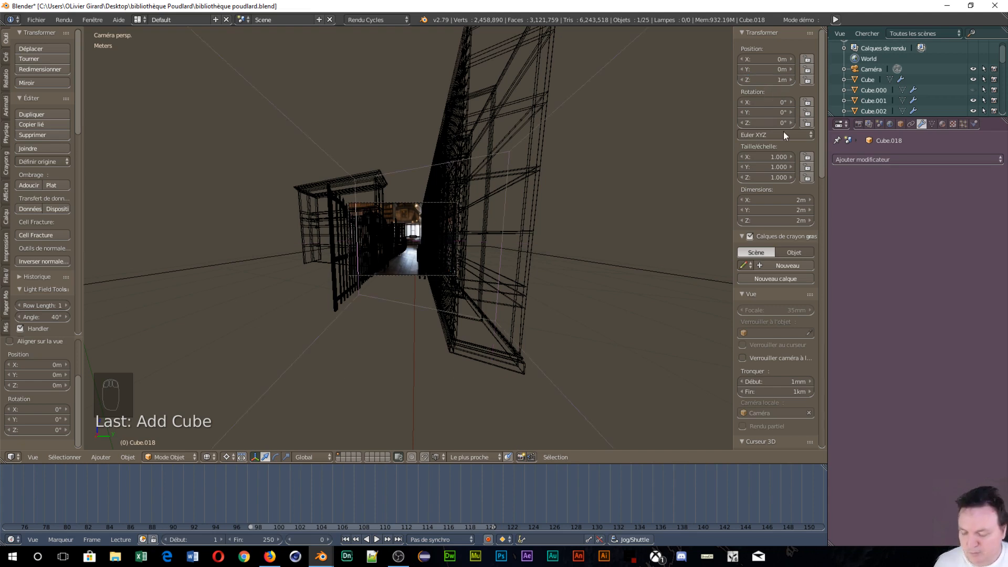
Step: Move the cube along the global X axis toward the far end of the room, to about -3.94 m
key(g)
key(x)
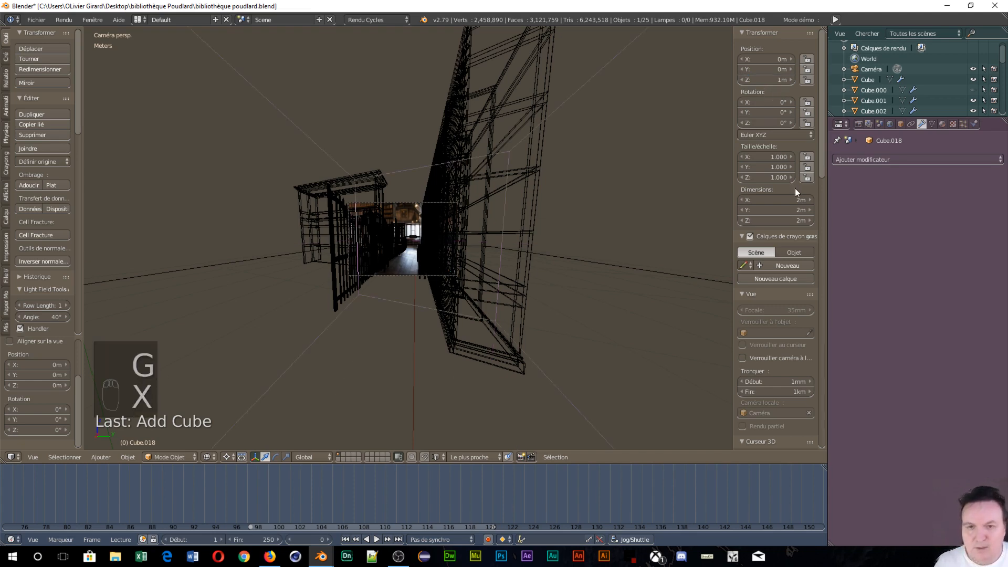
key(g)
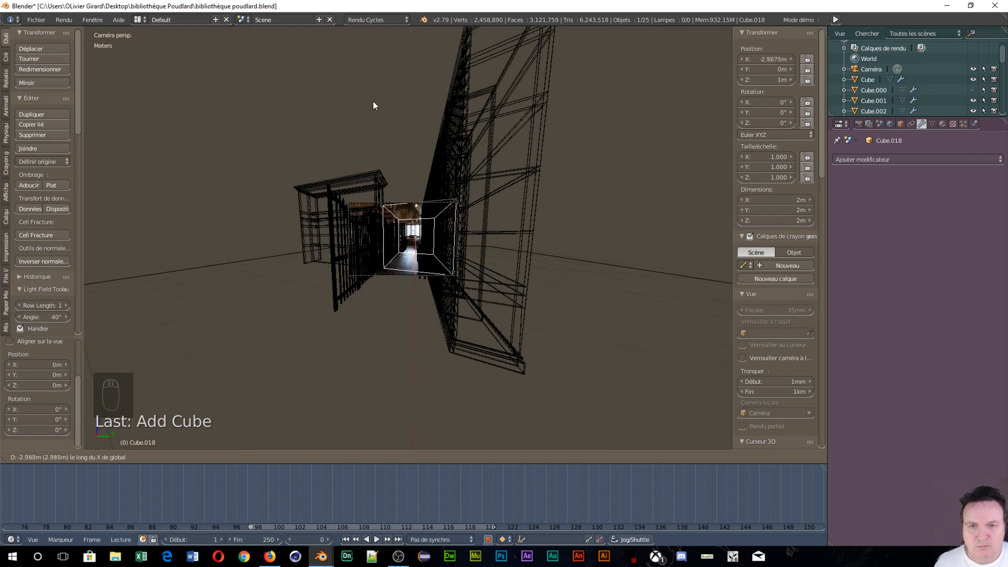
click(373, 42)
scroll(471, 291, up, 10)
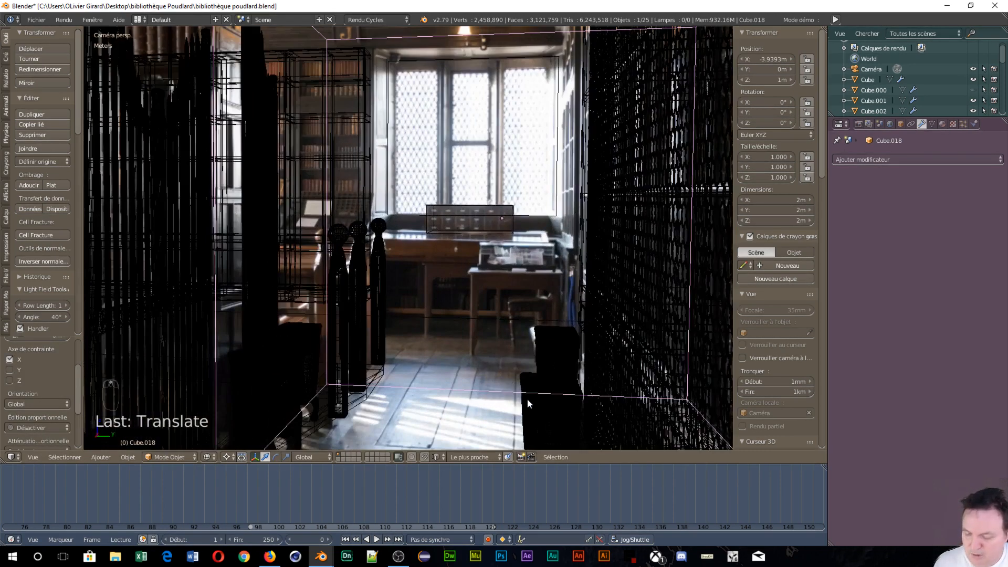
key(r)
key(x)
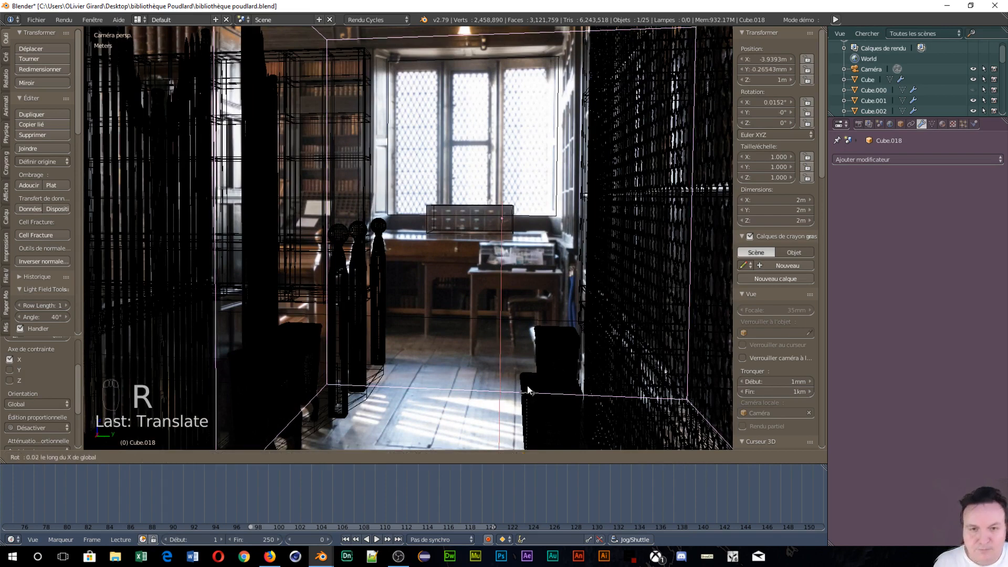
right_click(524, 277)
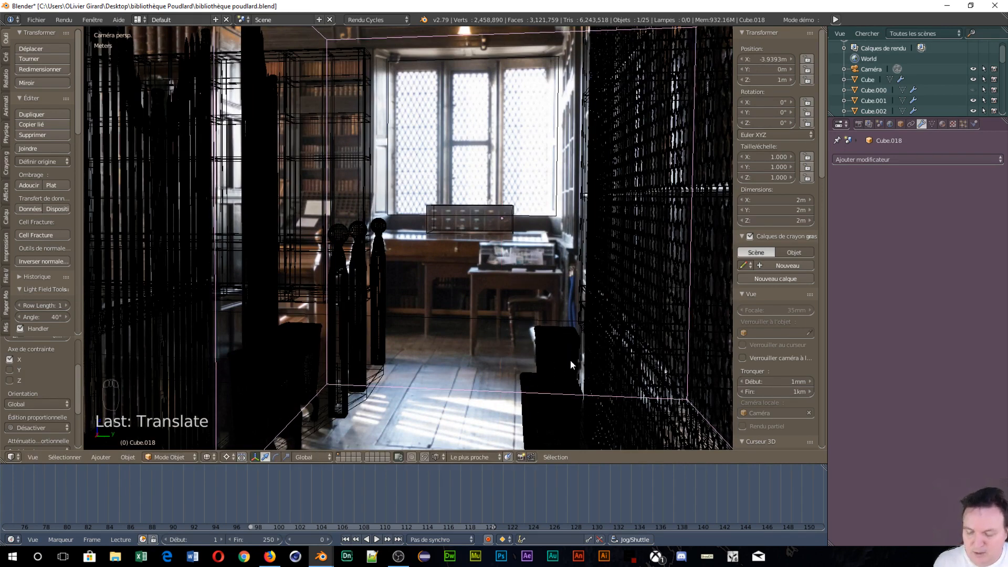
Step: Shift the cube slightly farther along the global X axis, to about -4.03 m
key(g)
key(x)
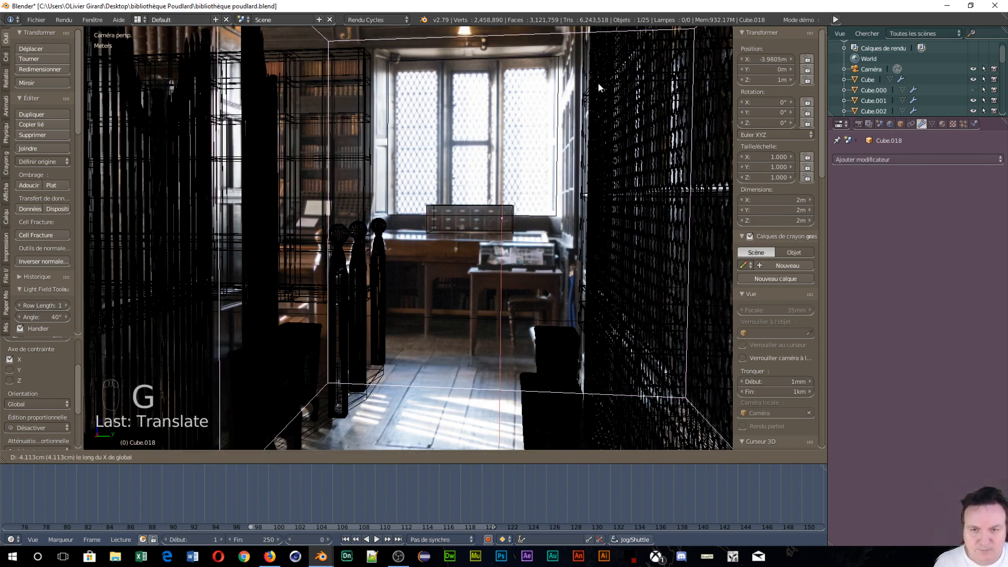
click(578, 227)
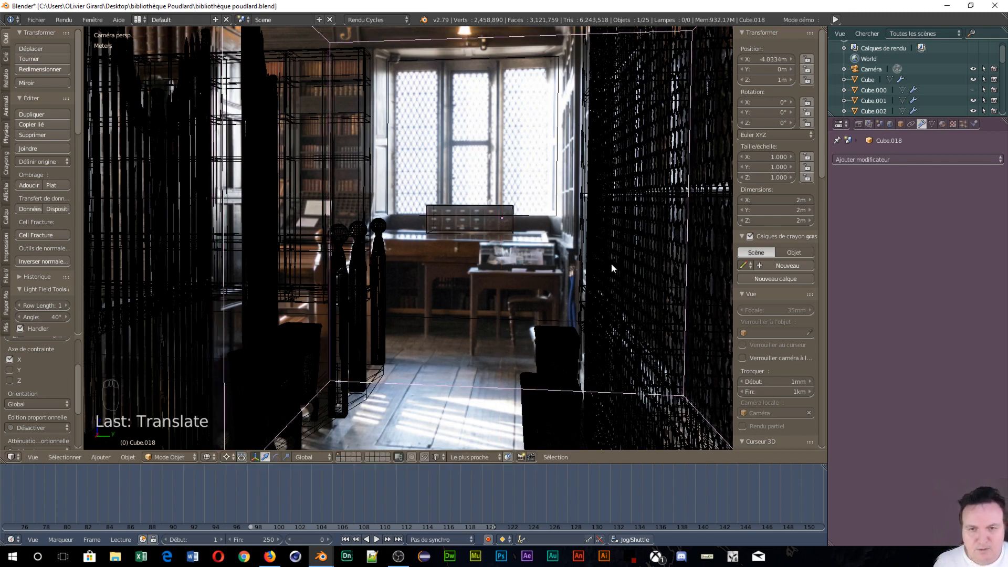
Step: Set the pivot point to the median point (Barycentre) and move the cube along X to about -6.58 m, near the far bookcase
scroll(557, 376, down, 5)
middle_drag(600, 375, 557, 442)
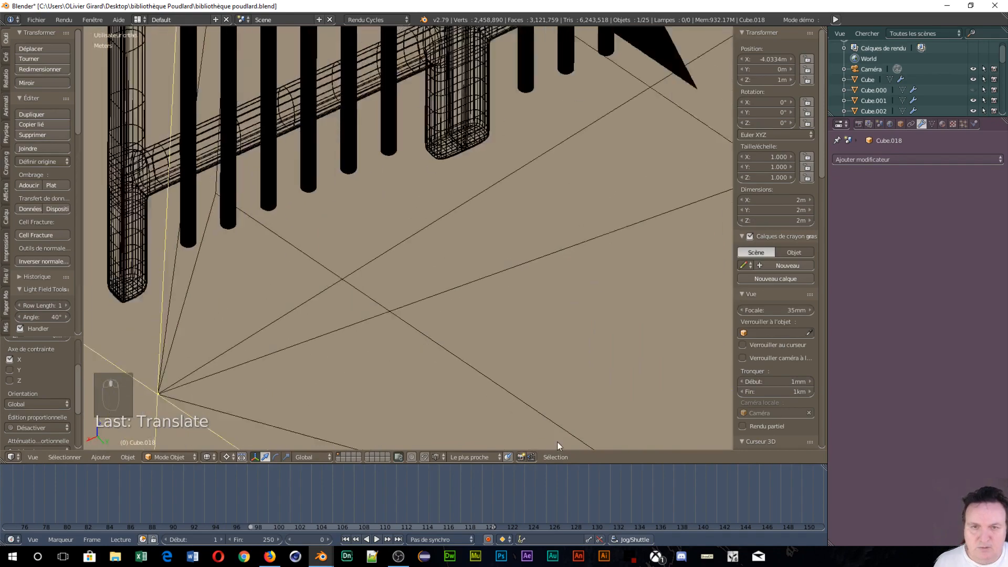
scroll(578, 396, down, 12)
scroll(587, 395, down, 5)
middle_drag(608, 361, 540, 367)
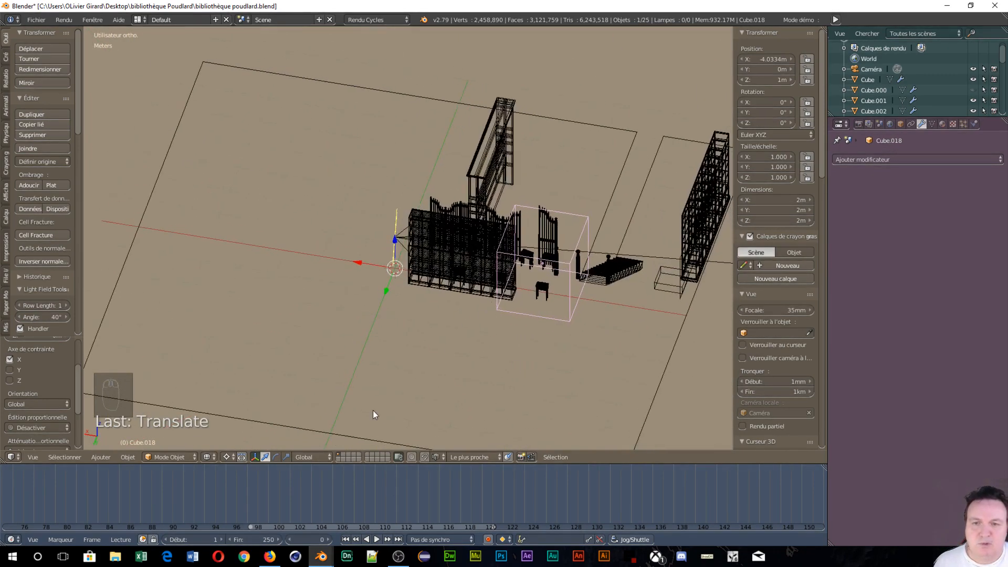
click(226, 456)
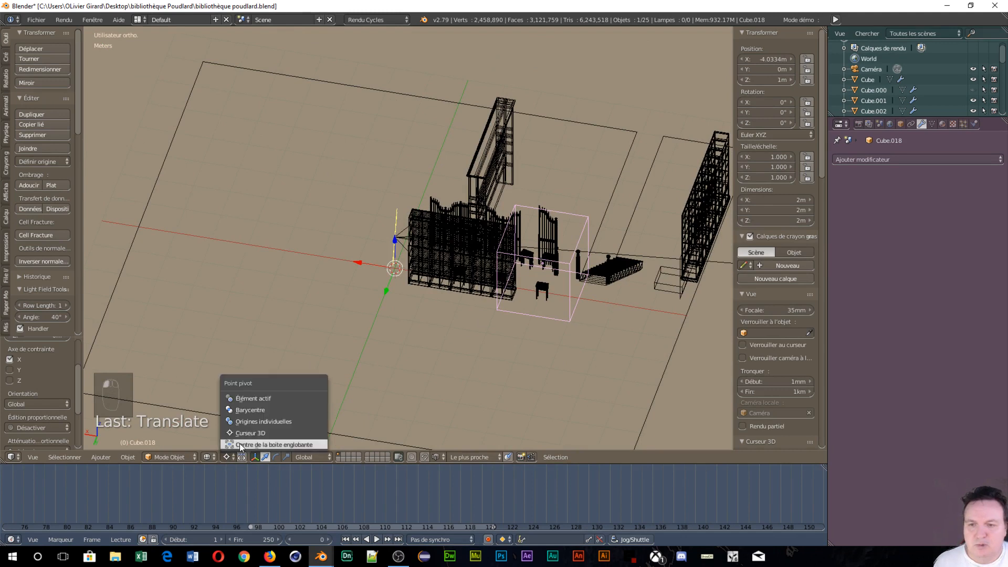
click(247, 409)
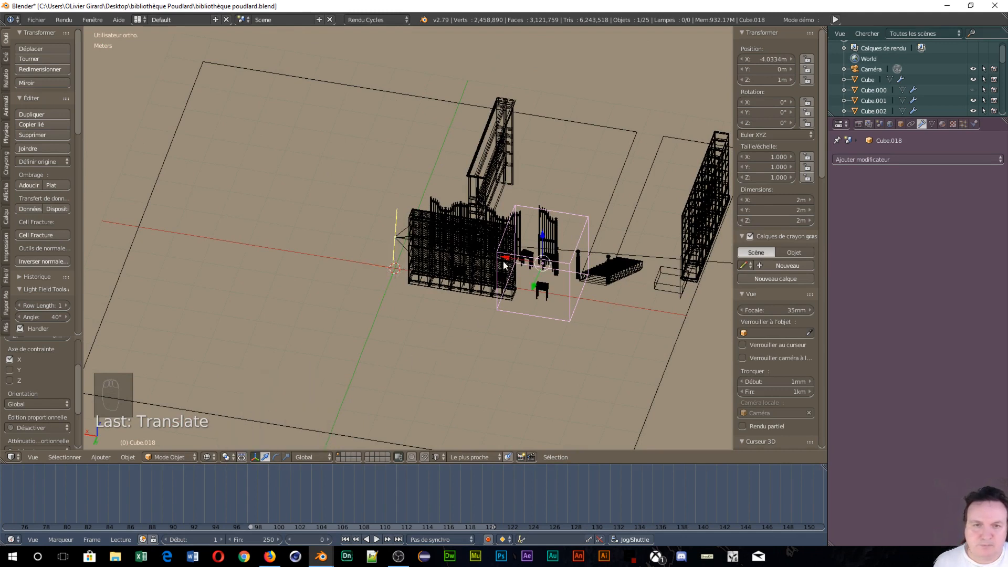
drag(505, 258, 594, 295)
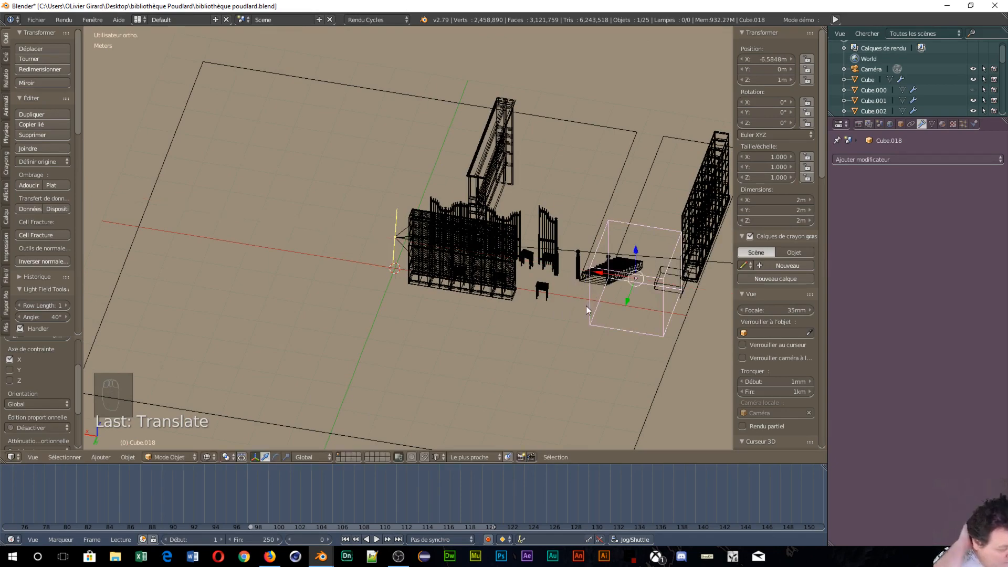
Step: Look through the camera at the desk below the far window and enter edit mode on the cube
key(KP_0)
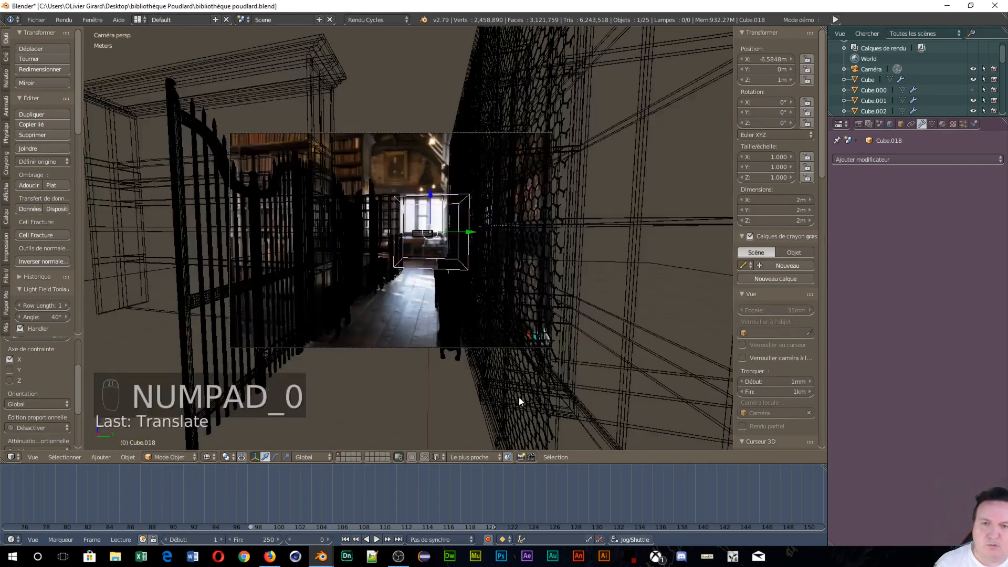
key(less)
key(less)
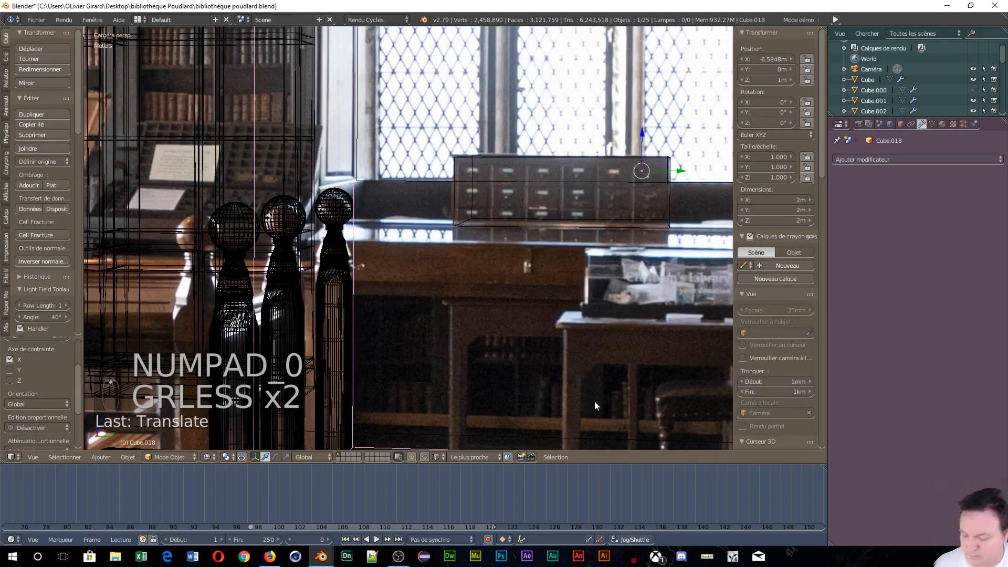
shift+middle_drag(603, 382, 414, 164)
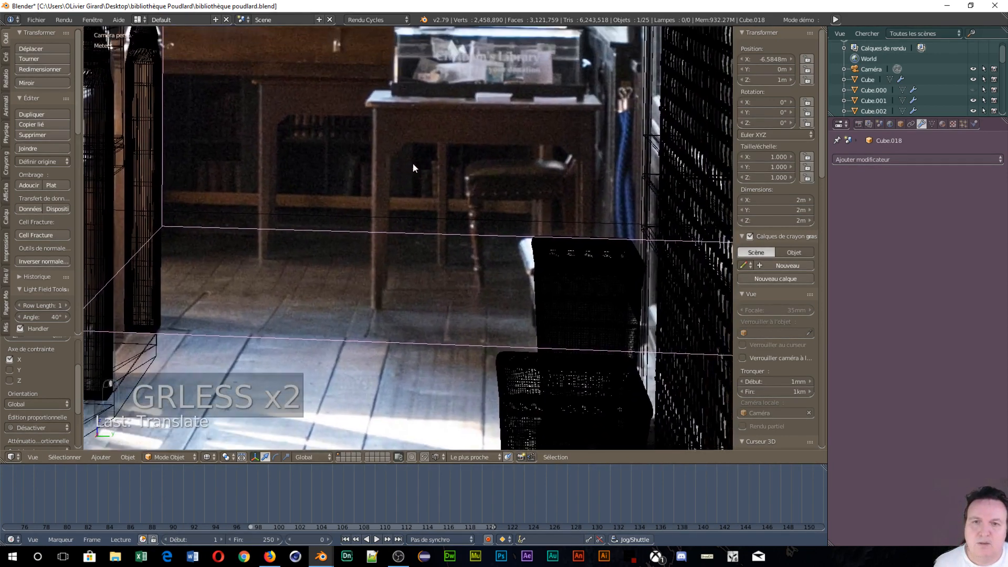
scroll(415, 200, down, 4)
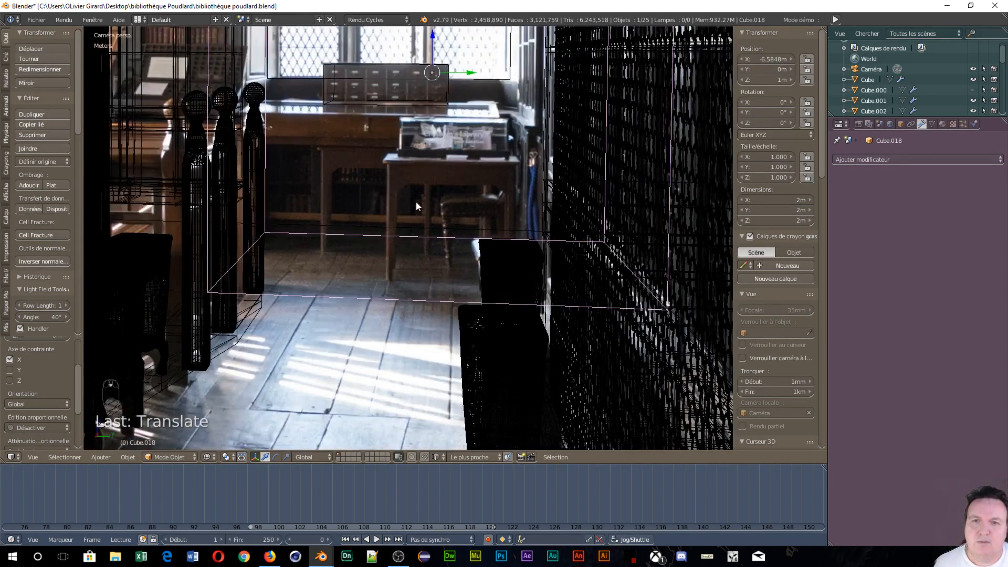
scroll(416, 203, down, 3)
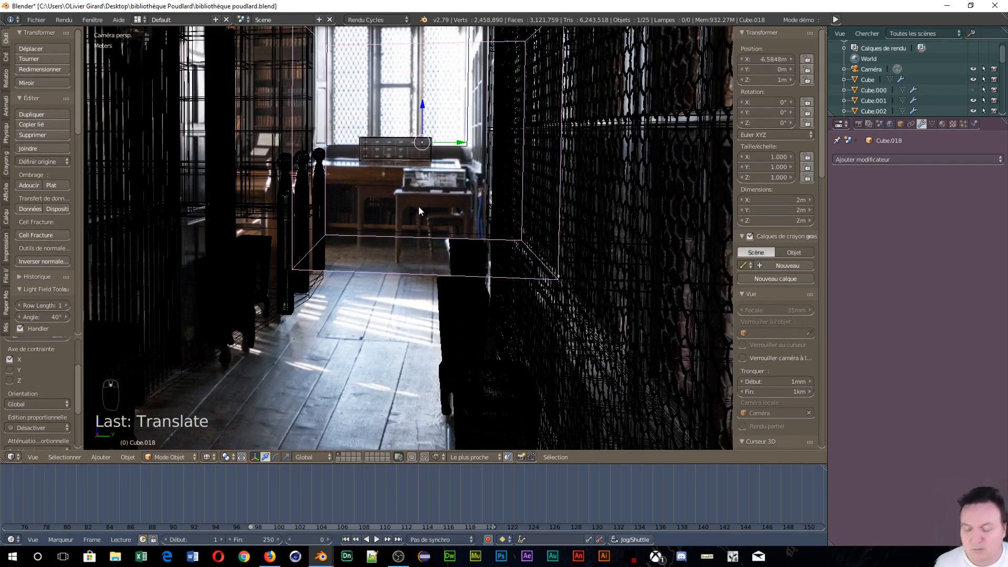
key(Tab)
click(471, 172)
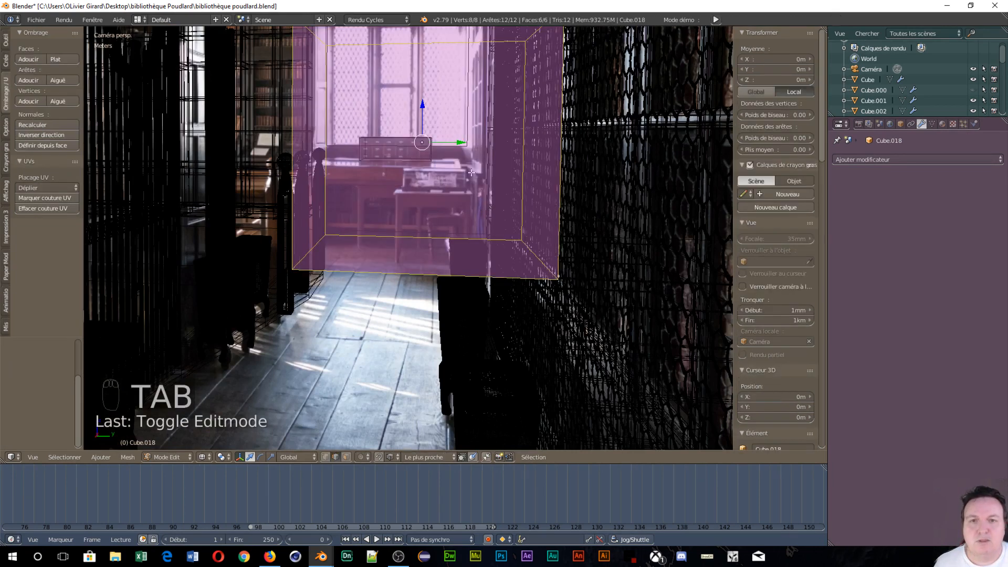
Step: Switch to face selection and lower the cube's top face along Z to about -53 cm, near the desktop's height
right_click(426, 43)
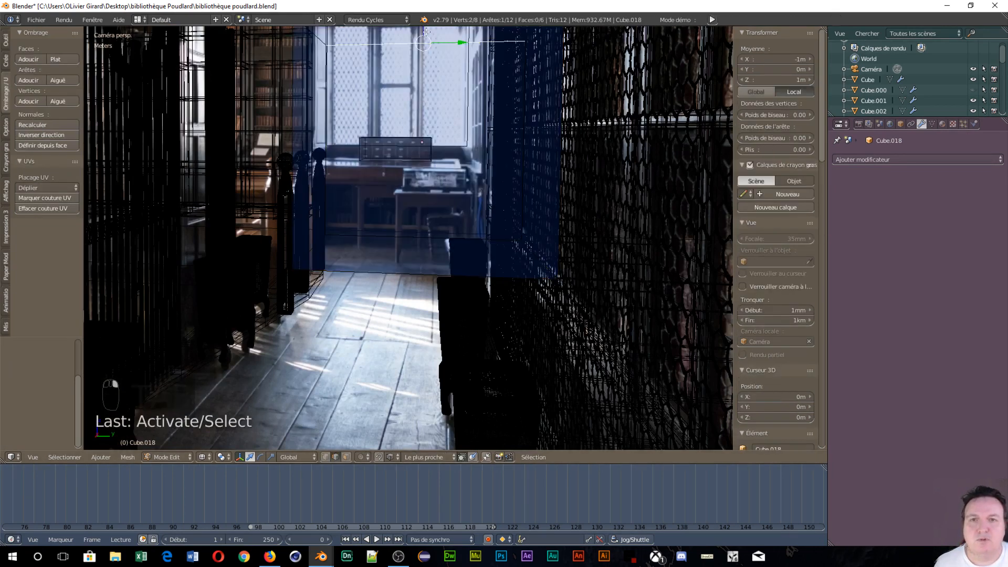
scroll(424, 33, down, 2)
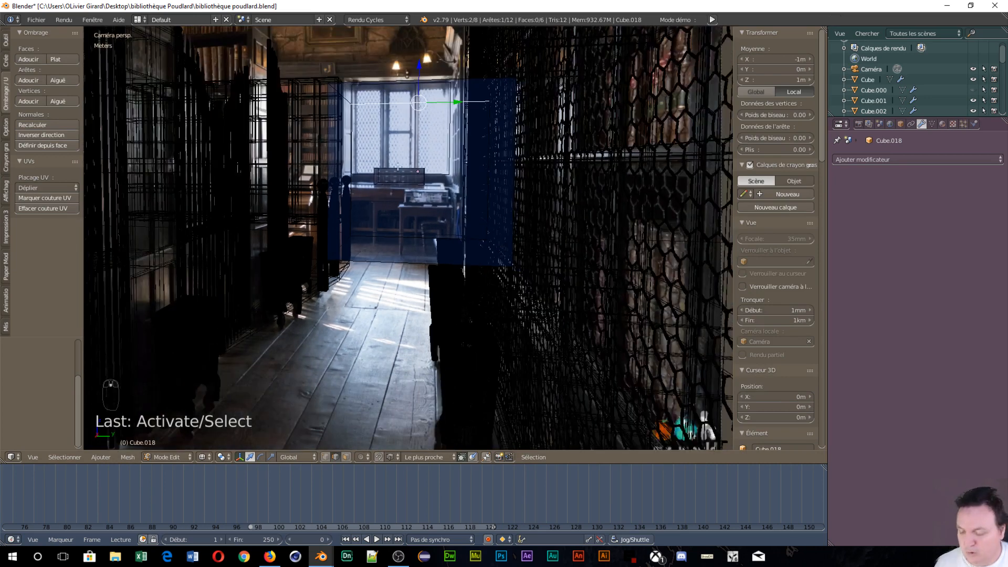
key(ctrl+Tab)
click(382, 177)
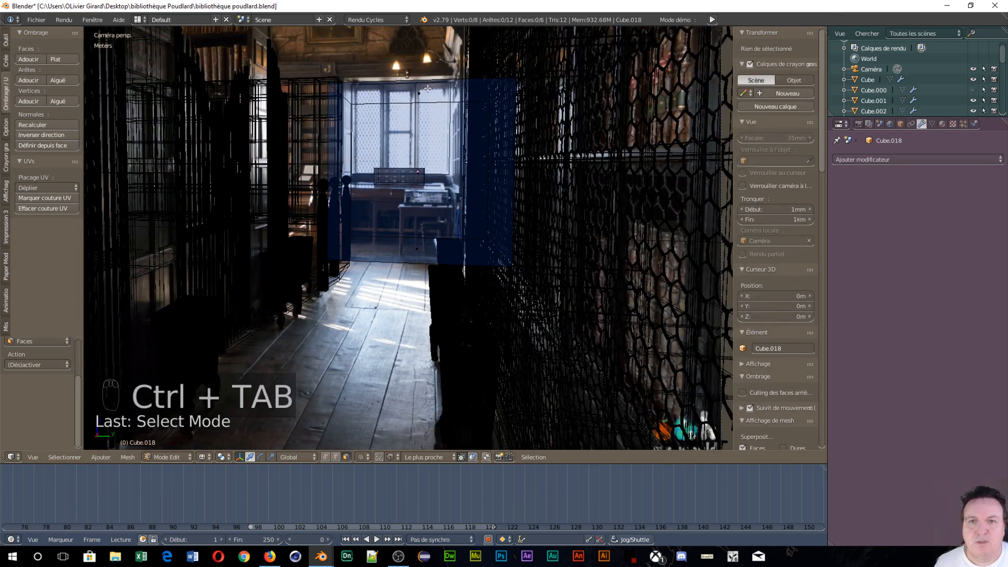
right_click(428, 88)
drag(422, 63, 429, 223)
scroll(429, 223, up, 5)
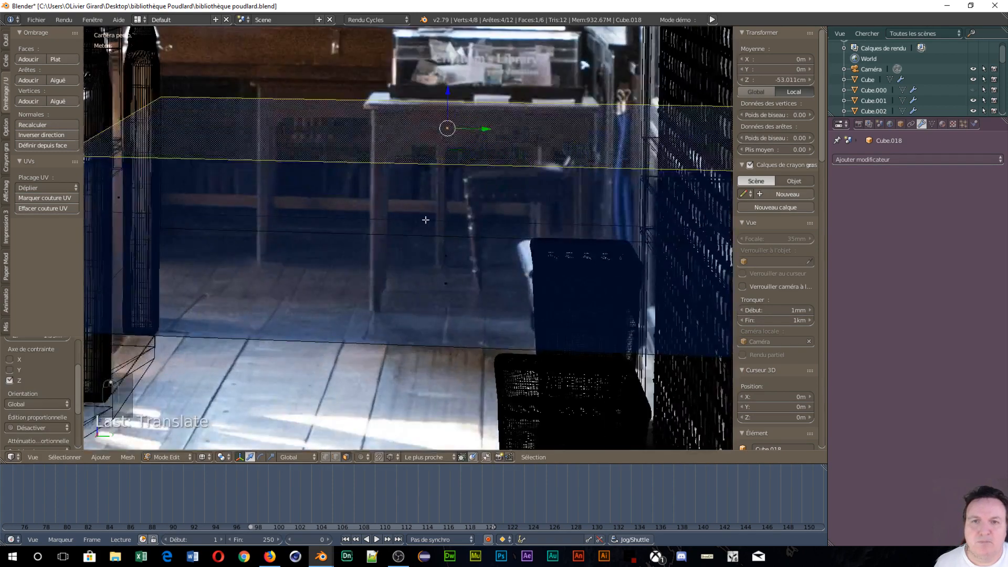
Step: Move the cube's back face along the global X axis to about -1.31 m
right_click(445, 179)
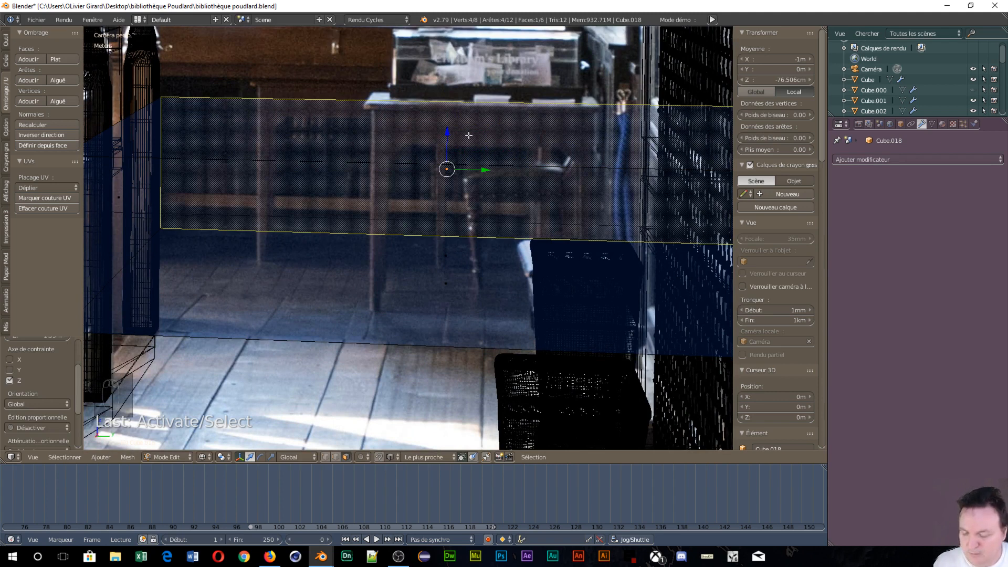
key(g)
key(x)
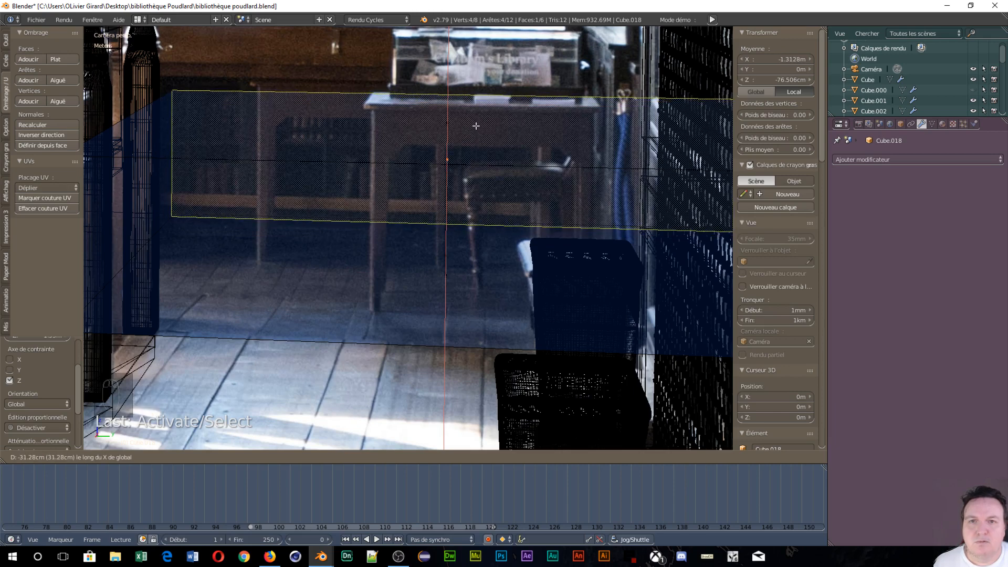
click(476, 126)
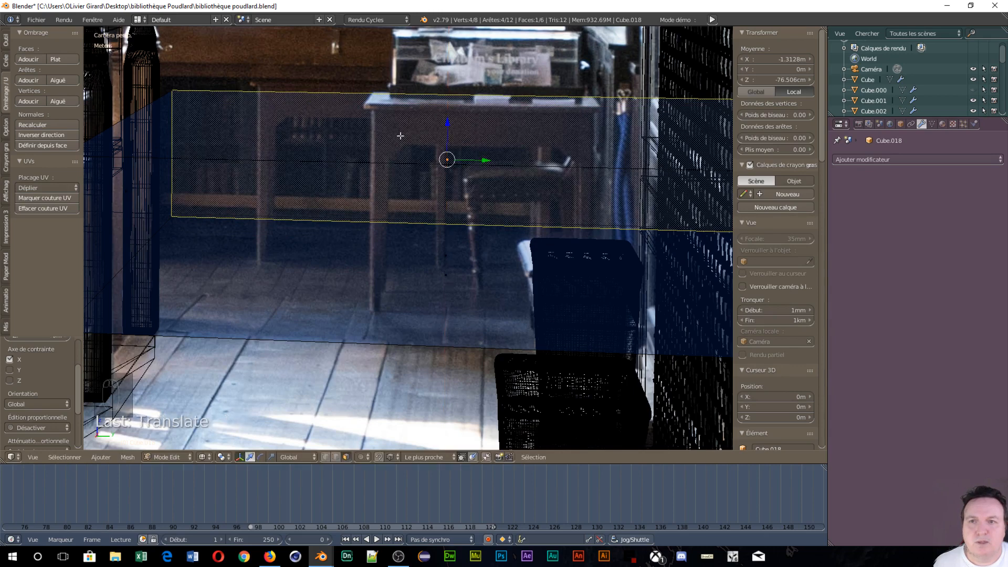
Step: Pull the cube's left face along Y to the small desk's left edge and fine-tune the top face to about -53.3 cm in Z
right_click(142, 178)
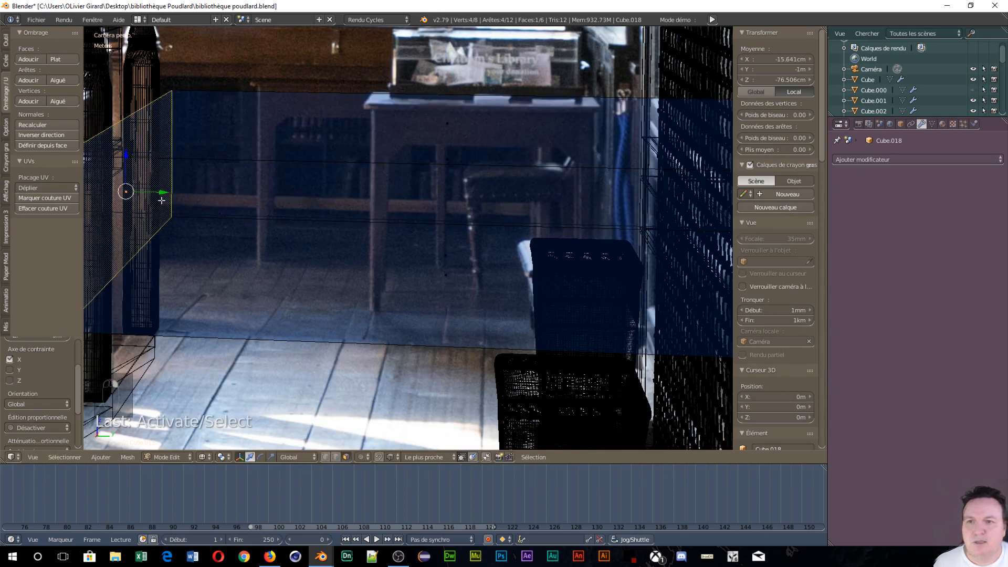
drag(162, 200, 393, 241)
right_click(570, 128)
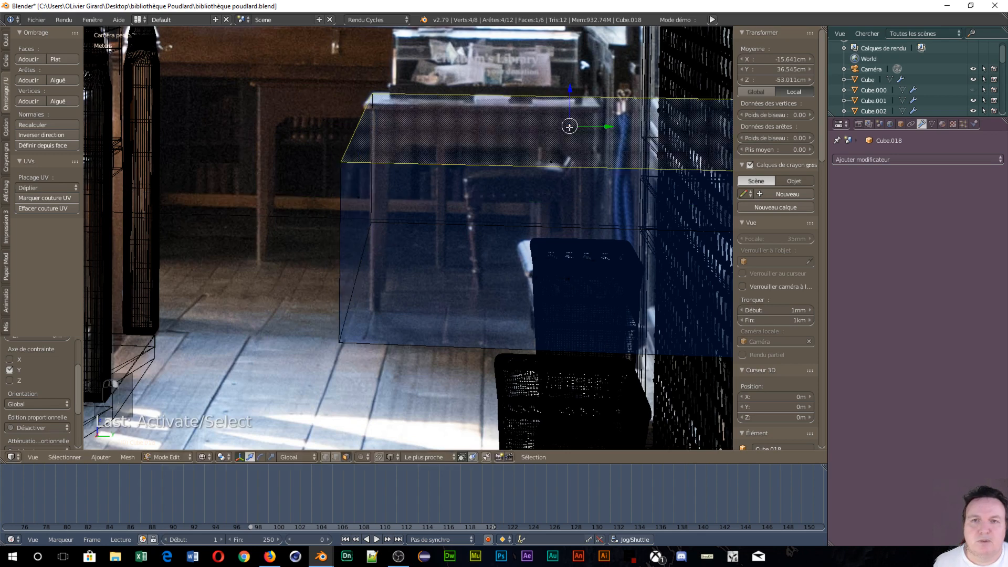
drag(572, 108, 570, 104)
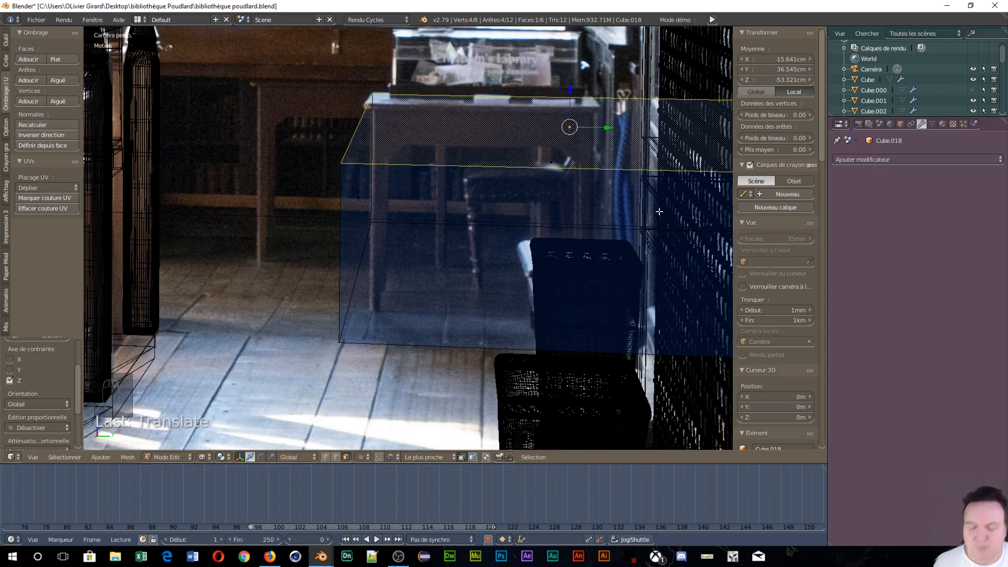
Step: Pull the cube's right face inward along Y toward the small desk's right edge
shift+middle_drag(660, 203, 450, 199)
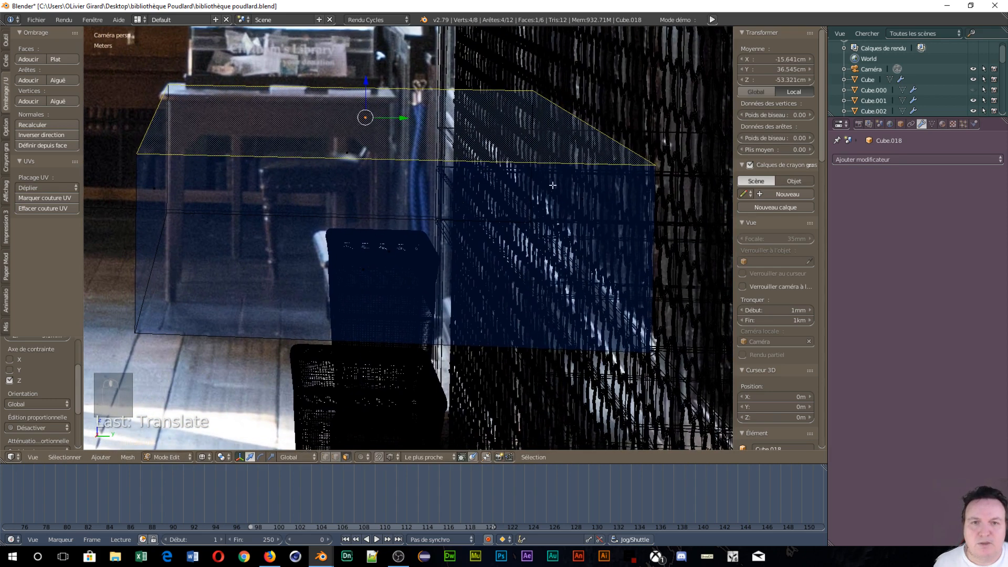
right_click(564, 190)
drag(609, 201, 450, 201)
right_click(282, 111)
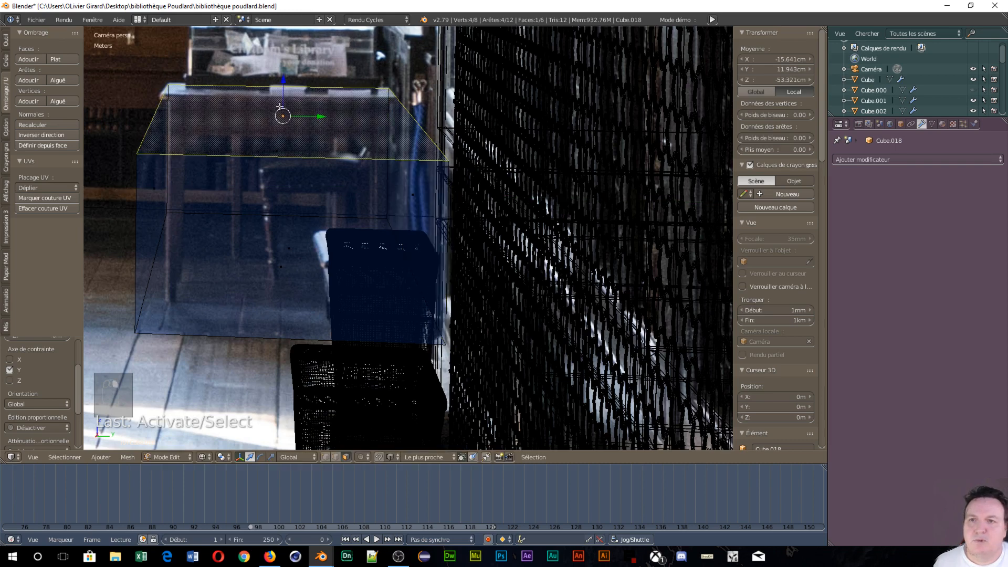
key(g)
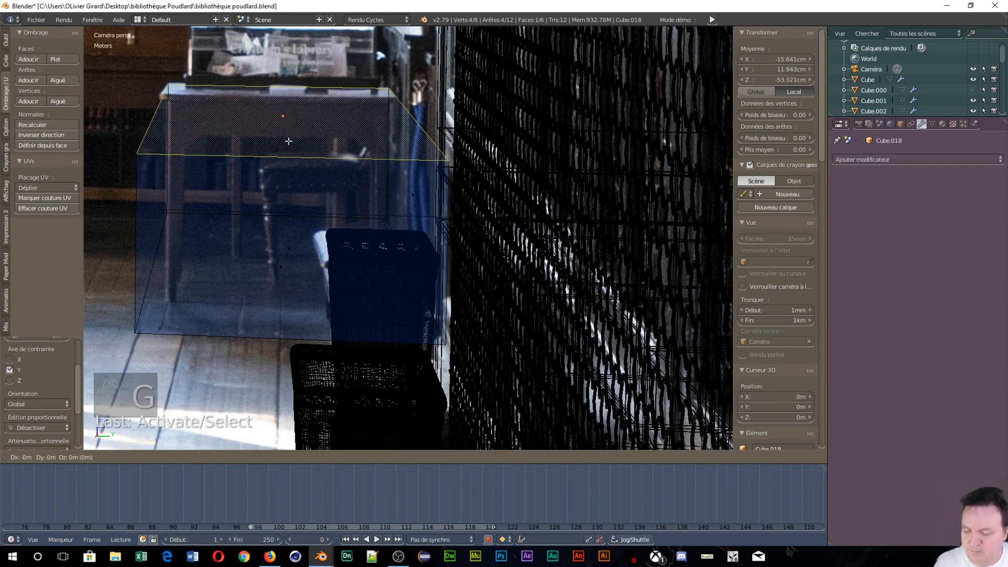
key(x)
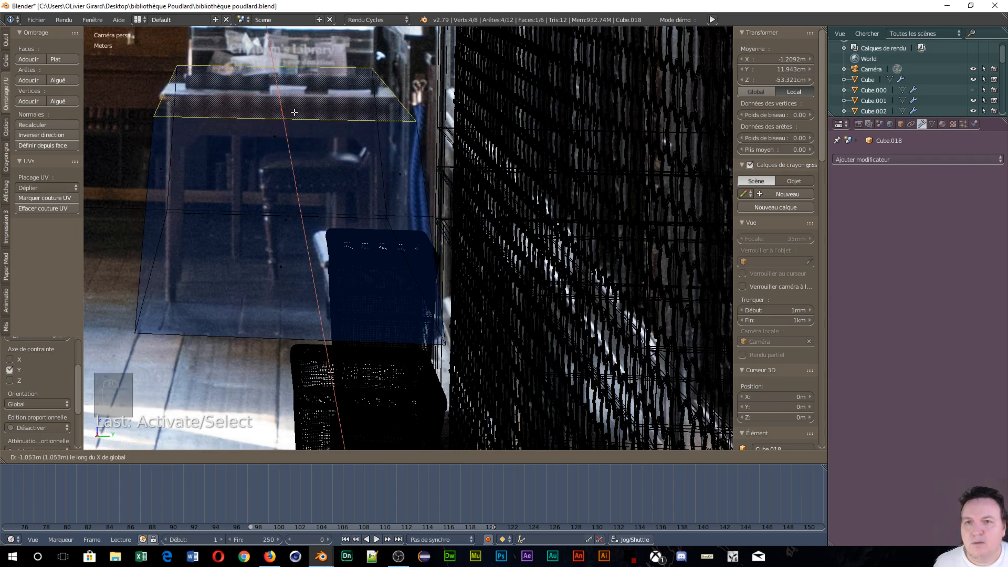
key(Escape)
Step: Push the cube's back face farther along the global X axis, to about -1.42 m
right_click(287, 170)
key(g)
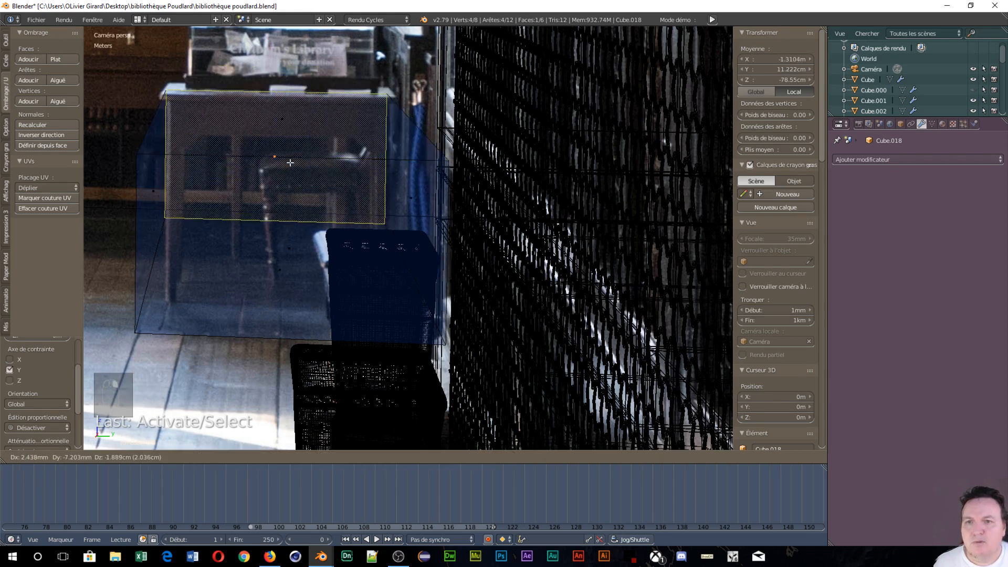
key(x)
key(Escape)
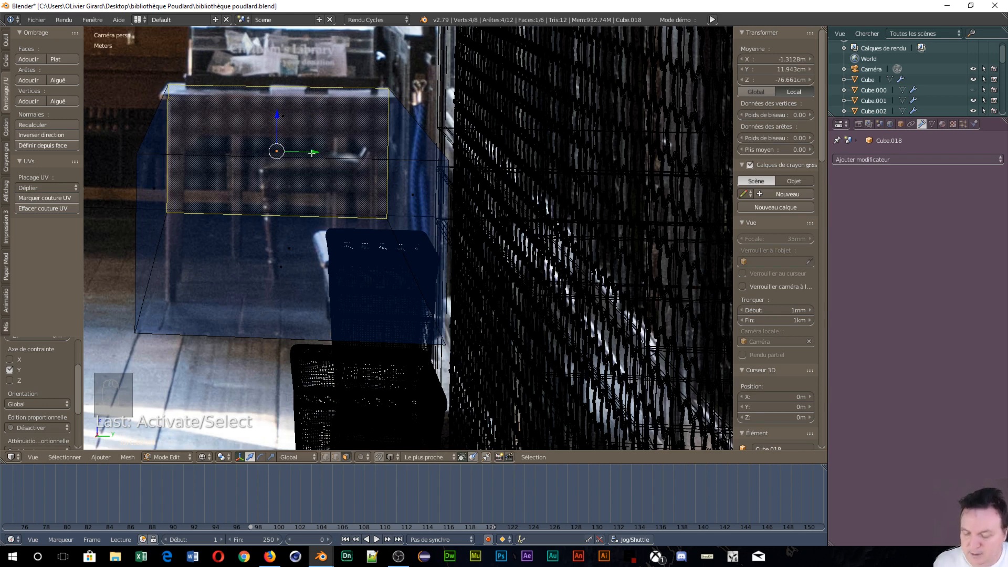
key(g)
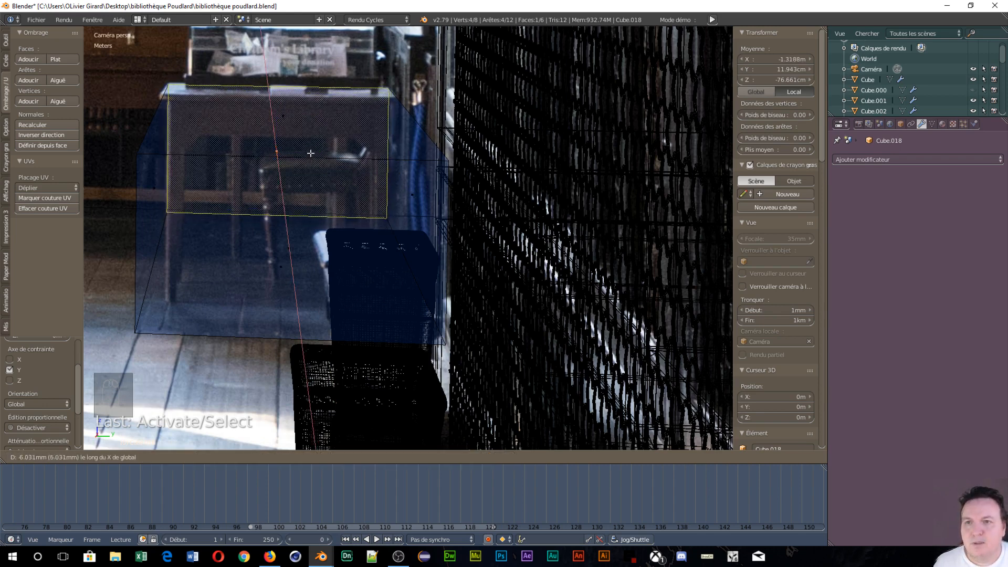
click(310, 151)
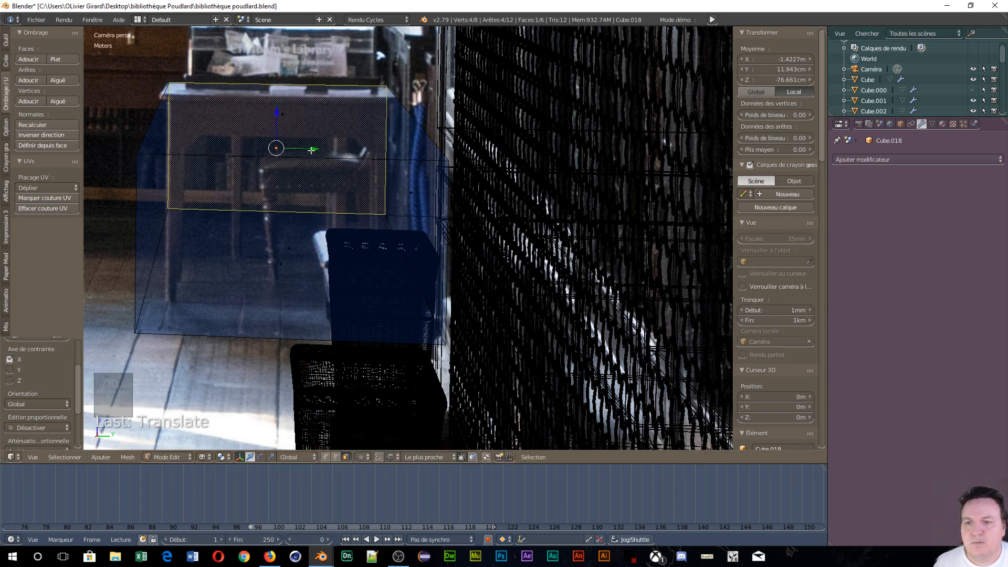
Step: Move the cube's front face back along the global X axis to about 52 cm
right_click(285, 254)
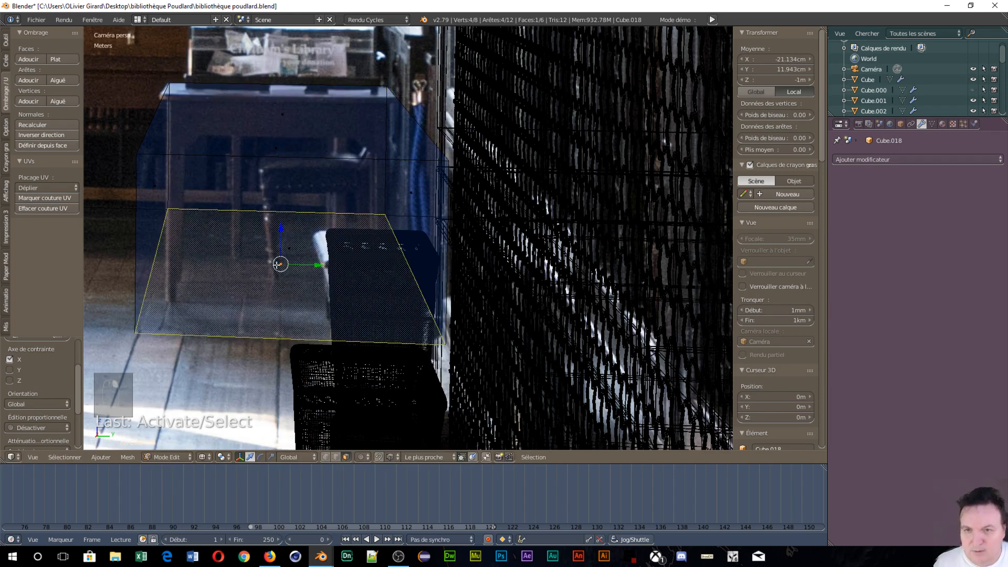
right_click(295, 261)
key(g)
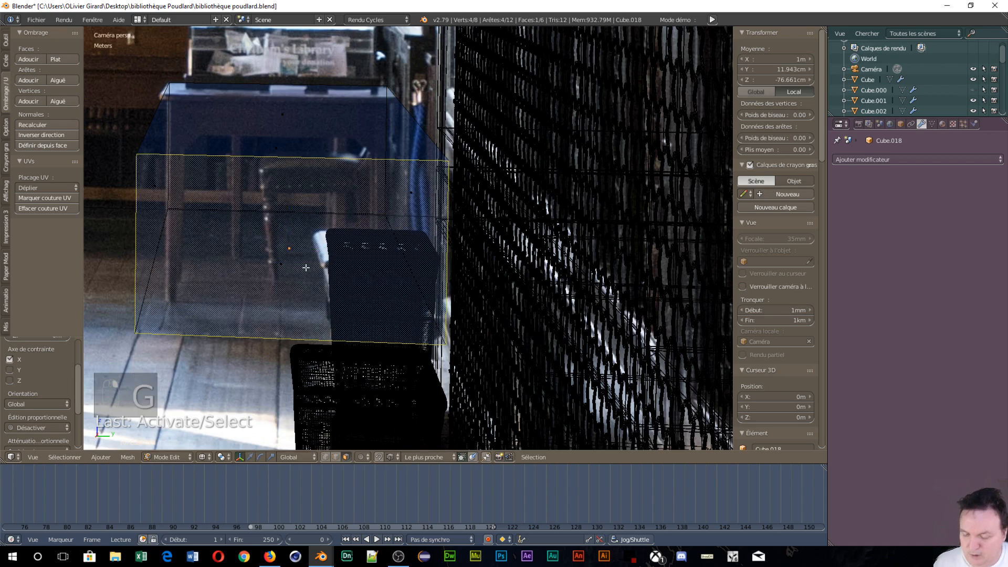
key(x)
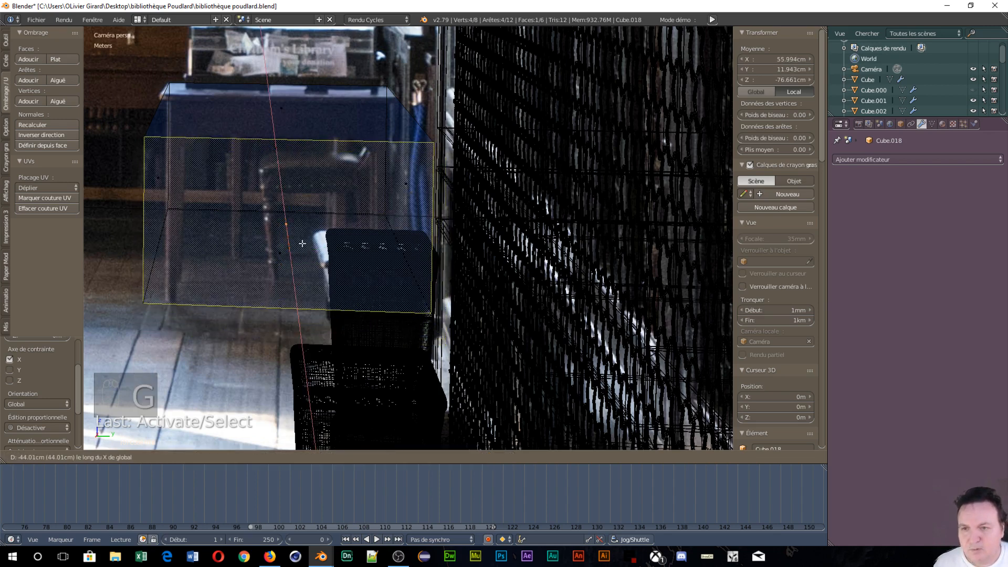
click(297, 238)
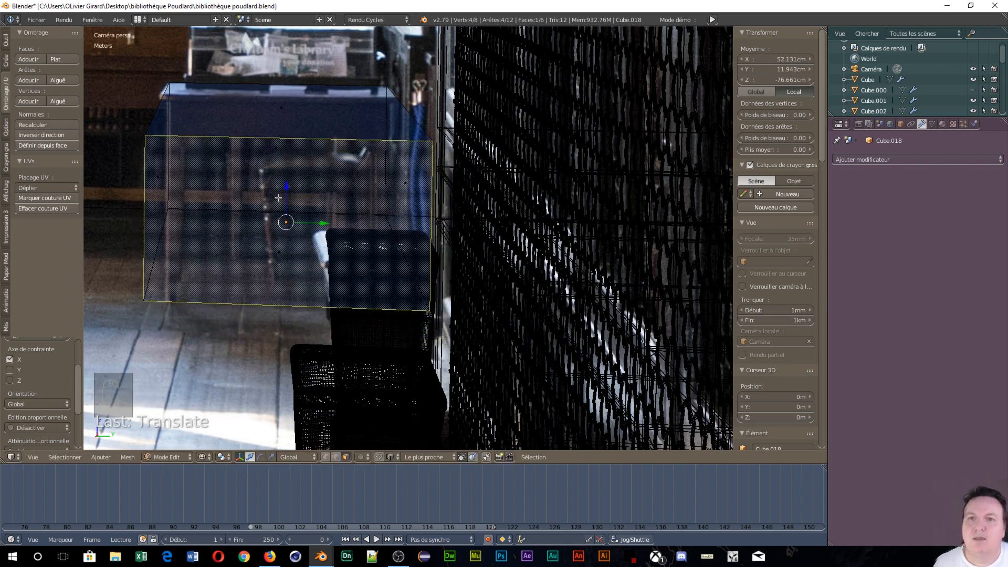
Step: Raise the cube's top face along Z to about -43 cm
right_click(282, 110)
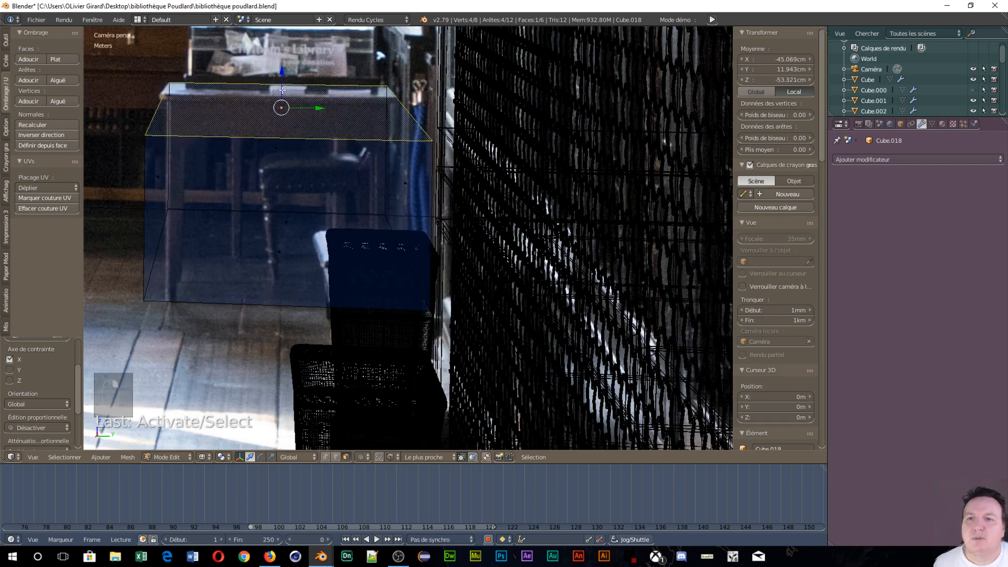
key(g)
key(z)
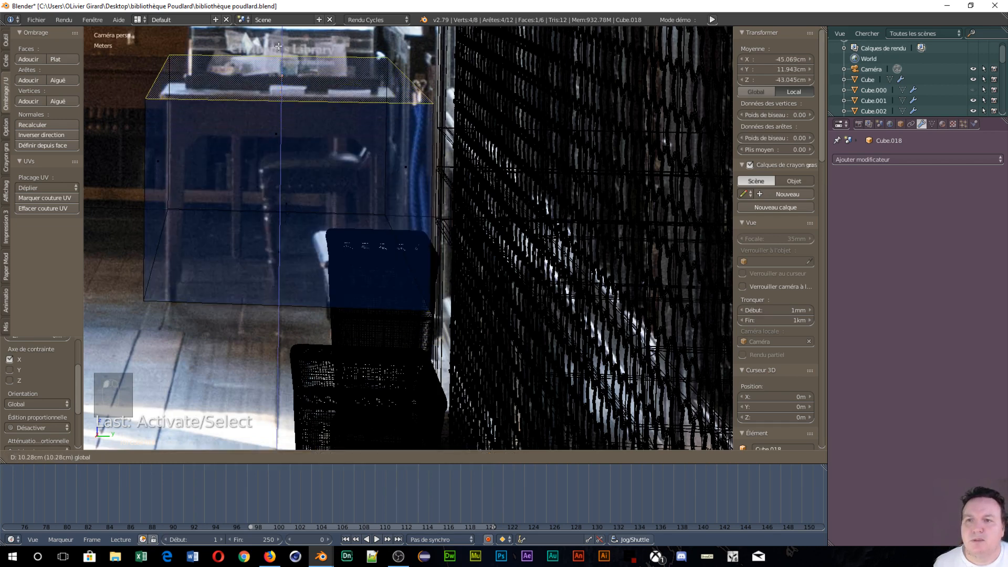
click(278, 47)
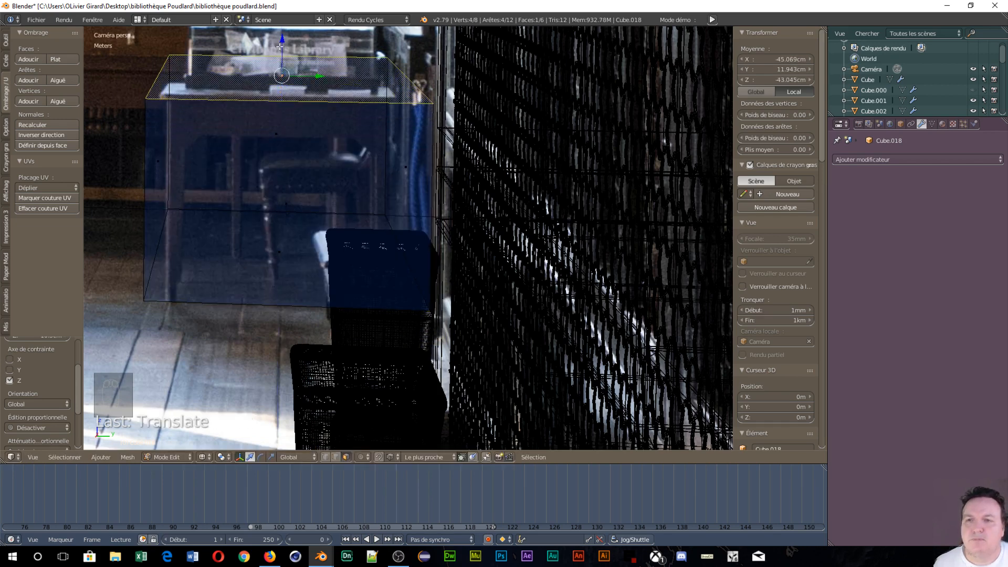
Step: Bring the cube's back face forward along X to about -5.8 cm and move its left face inward along Y to about -22.9 cm
right_click(290, 133)
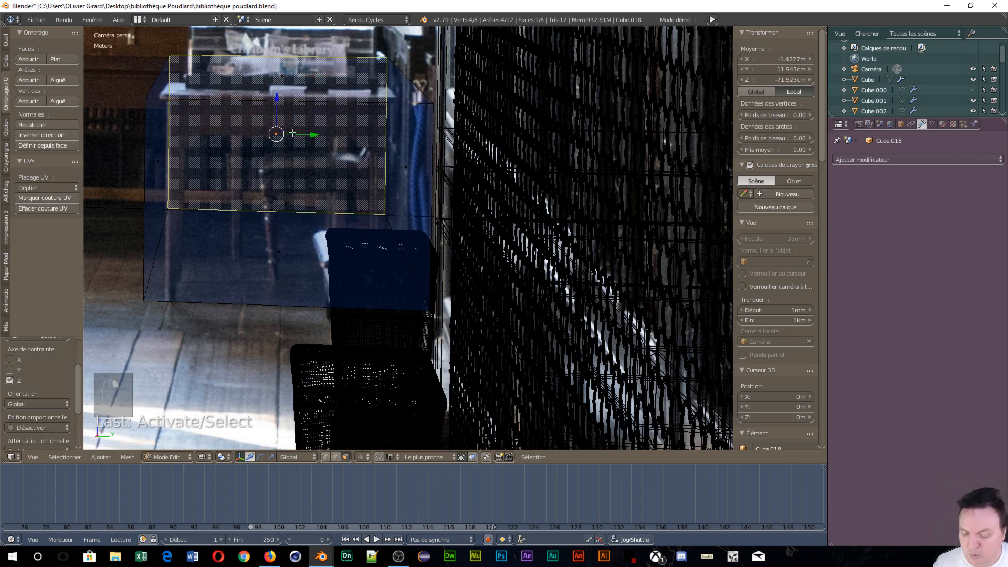
key(g)
key(x)
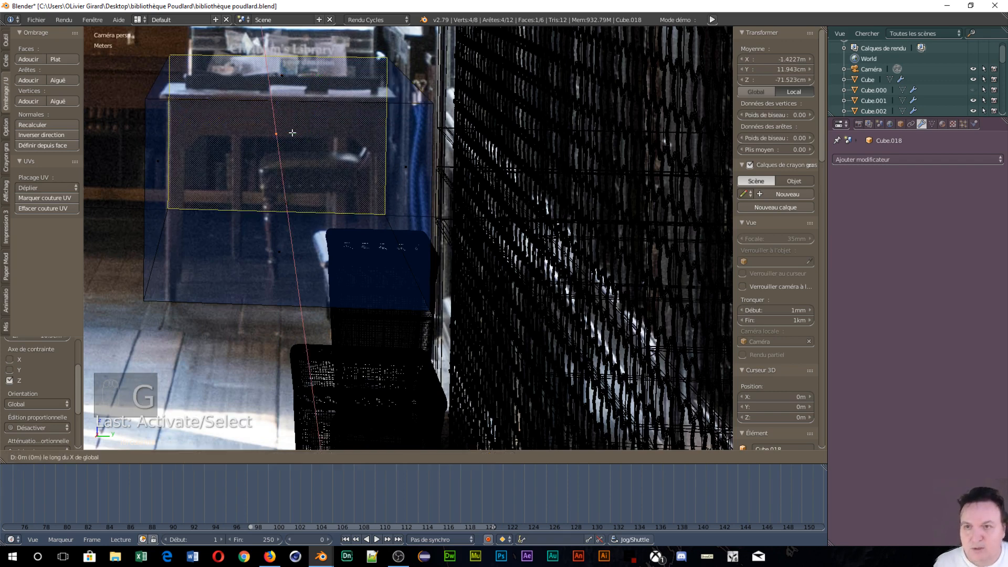
click(279, 175)
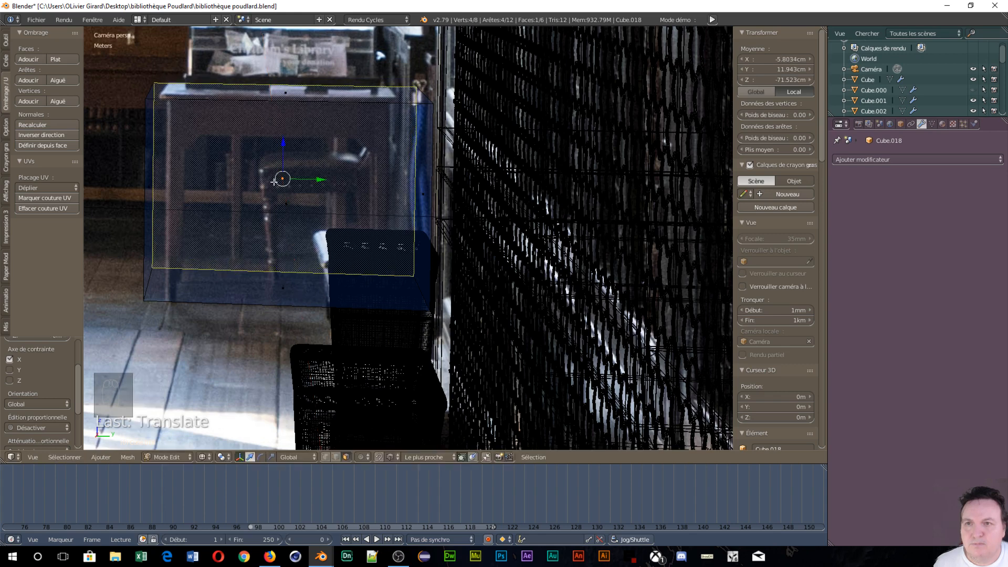
right_click(150, 180)
drag(184, 185, 198, 190)
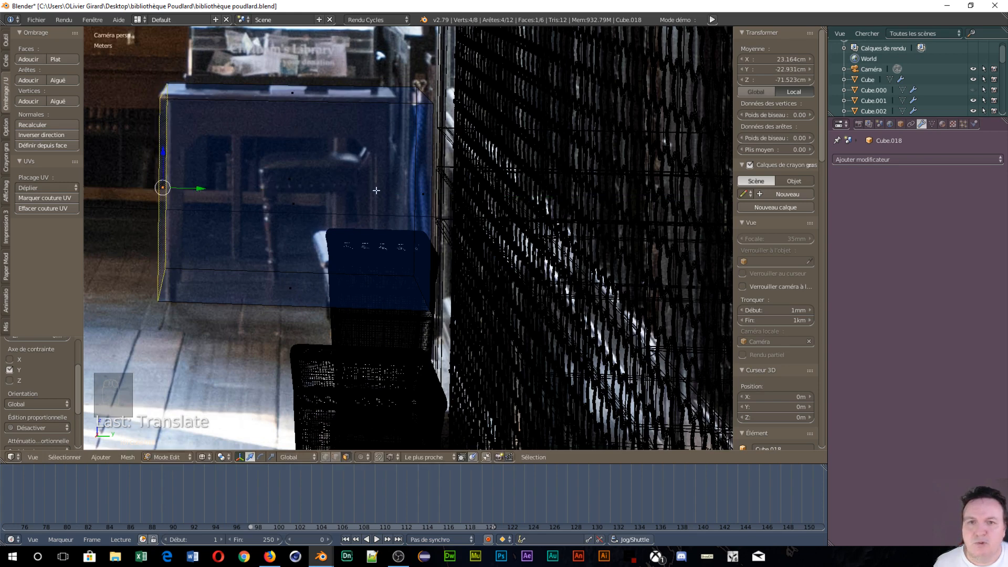
Step: Move the cube's right face inward along Y to about 42.3 cm, then select the cube's front face
right_click(423, 196)
drag(448, 196, 424, 190)
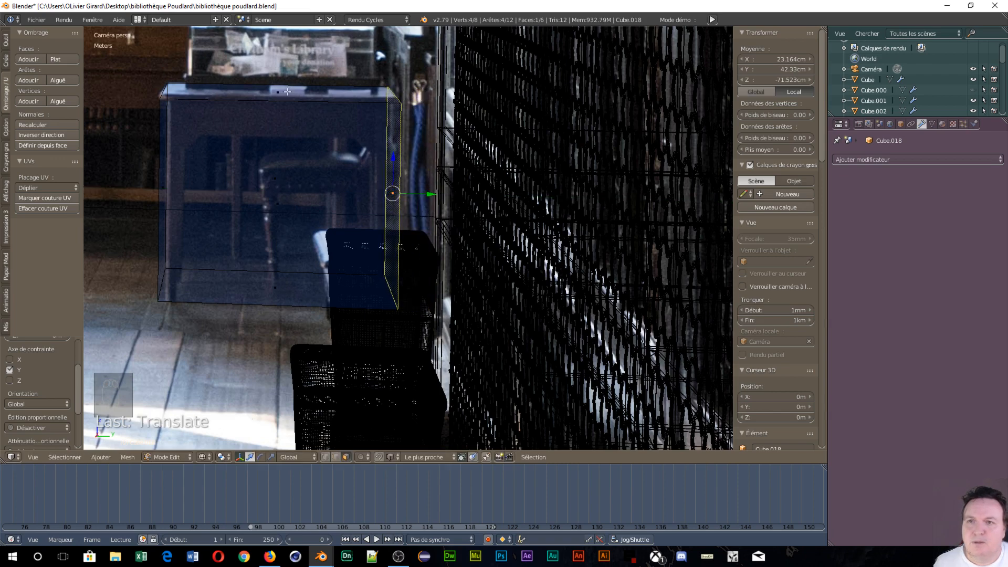
right_click(277, 207)
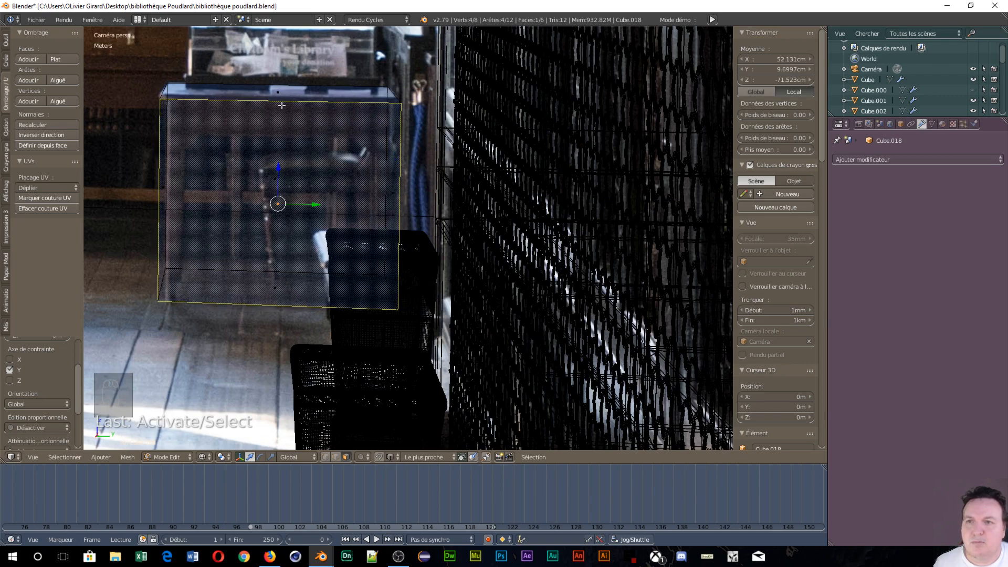
Step: Examine the cube's placement from above relative to the camera, bookshelves and other furniture in the room
scroll(281, 105, up, 2)
scroll(282, 105, down, 3)
middle_drag(545, 200, 452, 291)
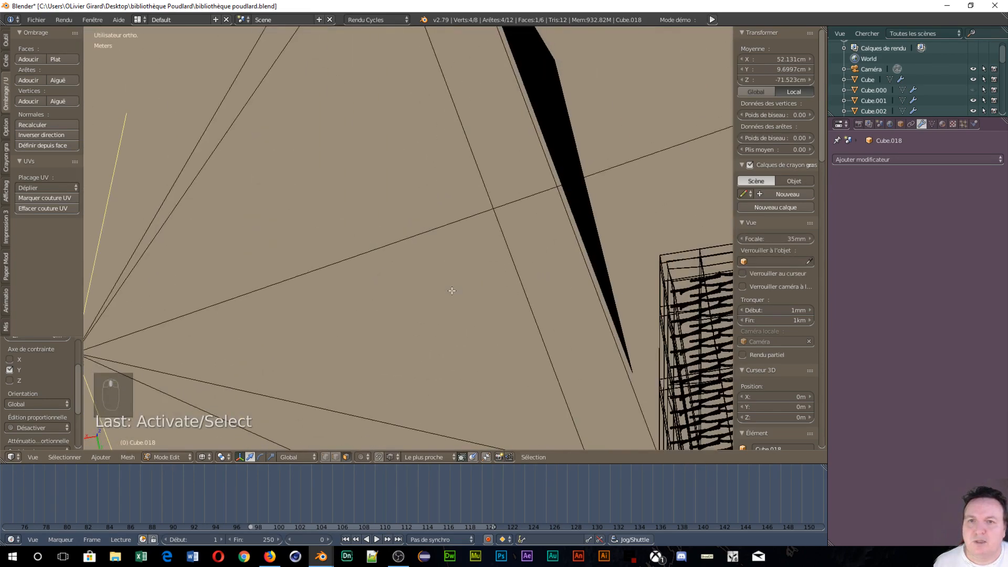
scroll(452, 291, down, 10)
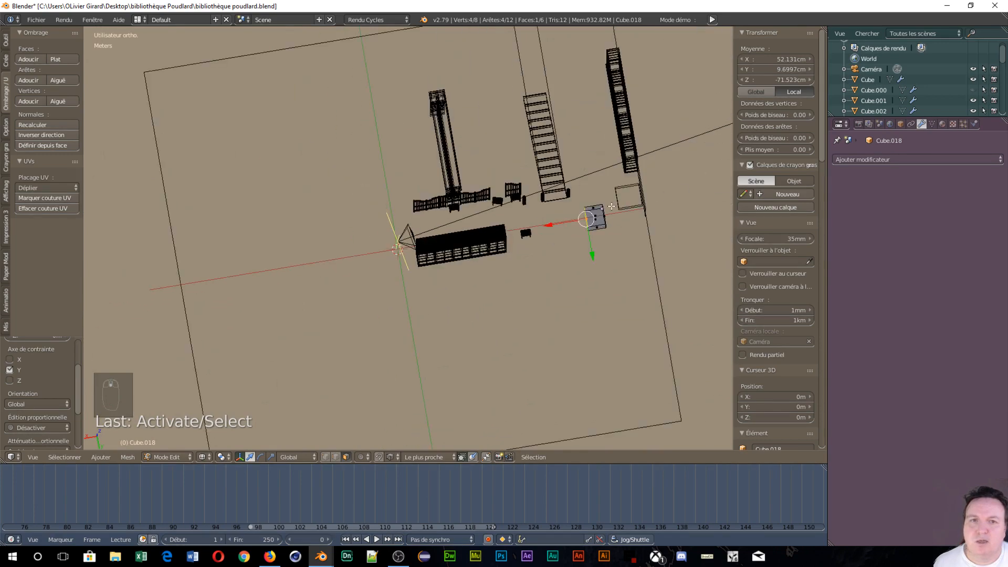
middle_drag(610, 204, 248, 234)
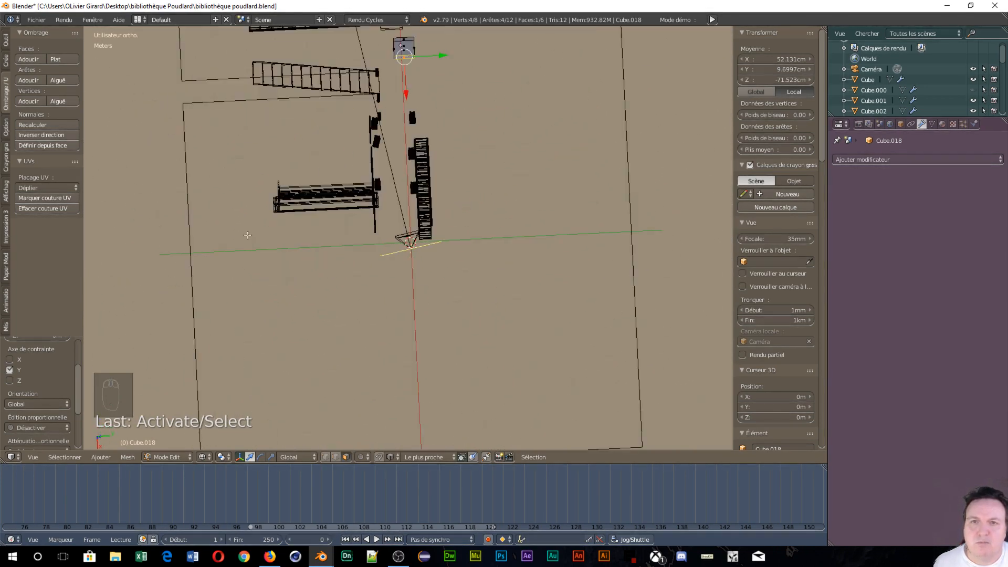
scroll(283, 196, down, 4)
scroll(441, 200, up, 4)
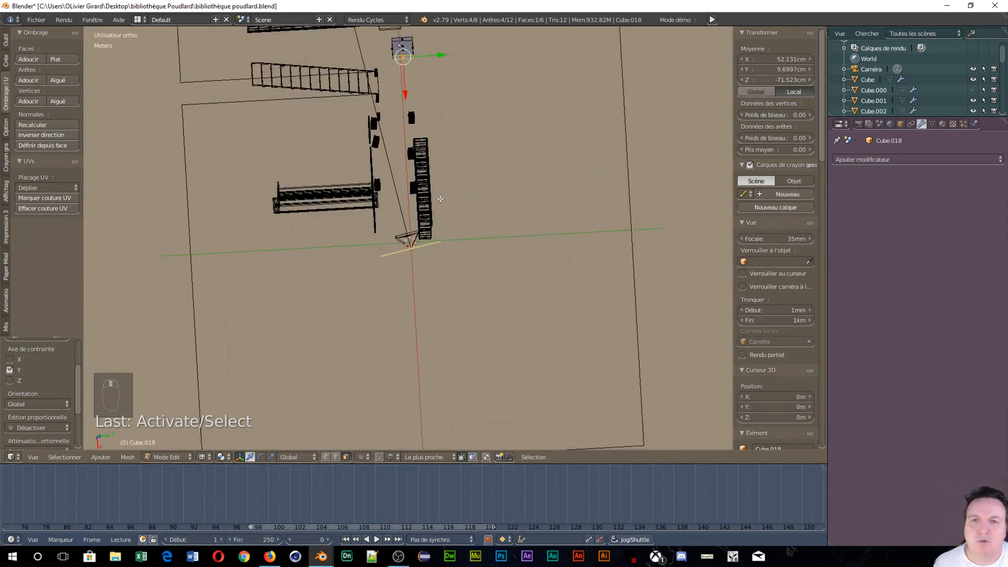
scroll(441, 199, down, 3)
middle_drag(428, 179, 362, 184)
Step: Return to the camera view and raise the cube's top face along Z to about -42 cm
key(KP_0)
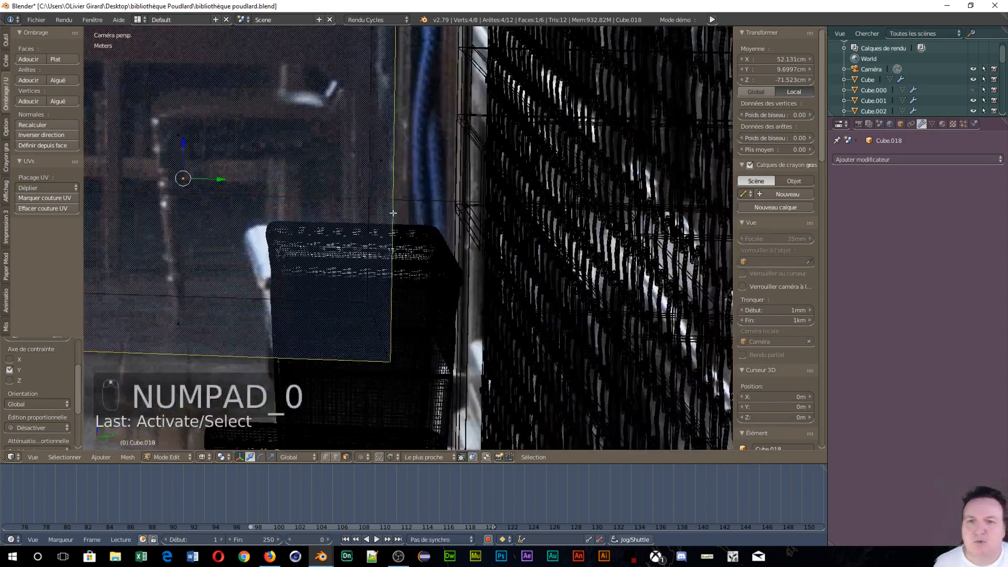
shift+middle_drag(300, 135, 553, 369)
scroll(538, 354, up, 2)
scroll(531, 353, down, 1)
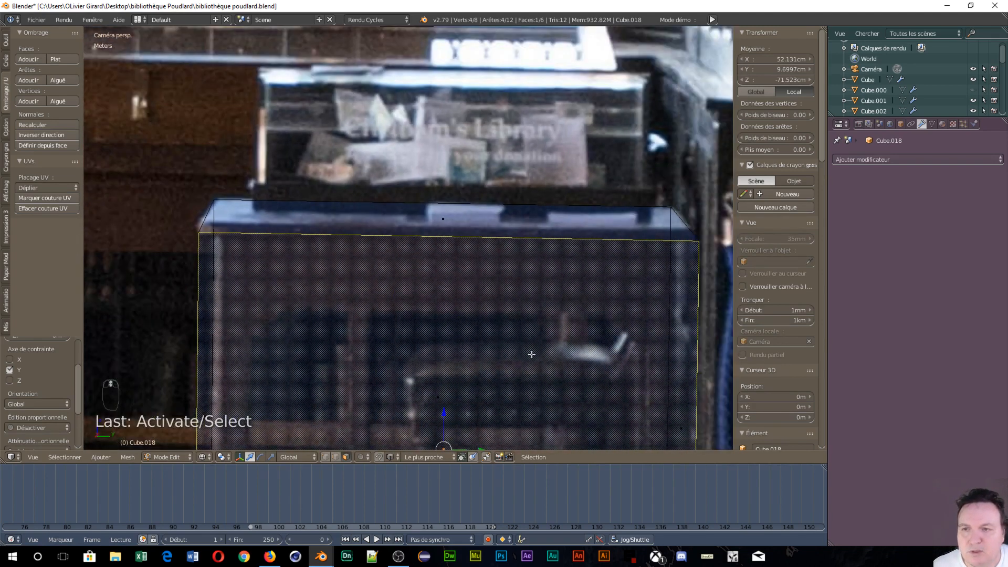
scroll(514, 337, up, 1)
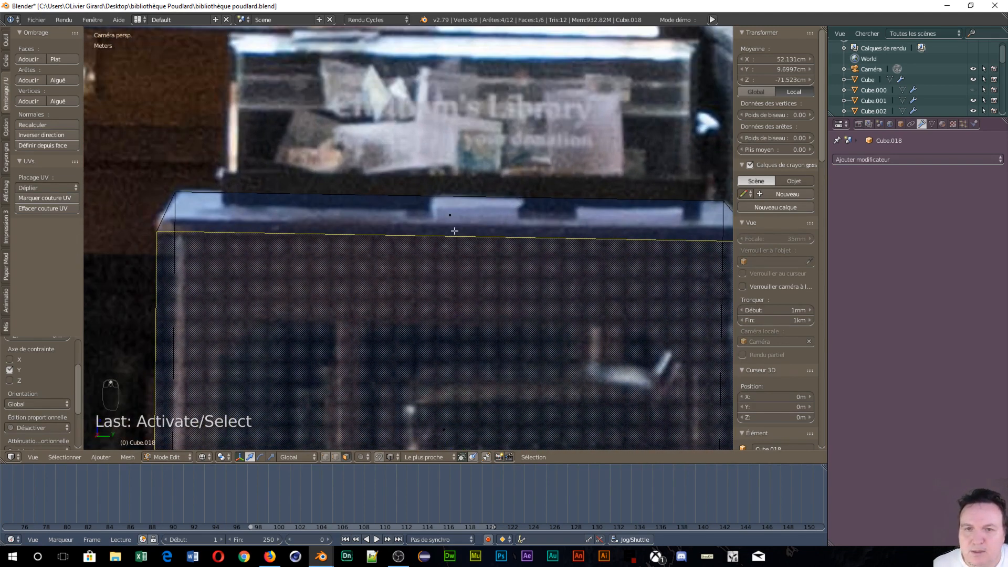
right_click(457, 221)
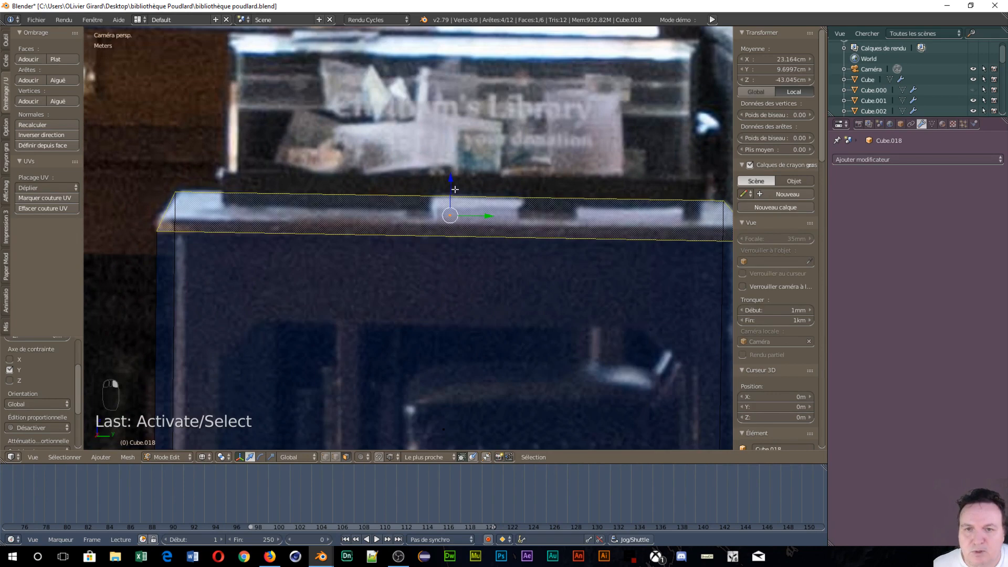
drag(456, 183, 452, 172)
scroll(445, 300, down, 4)
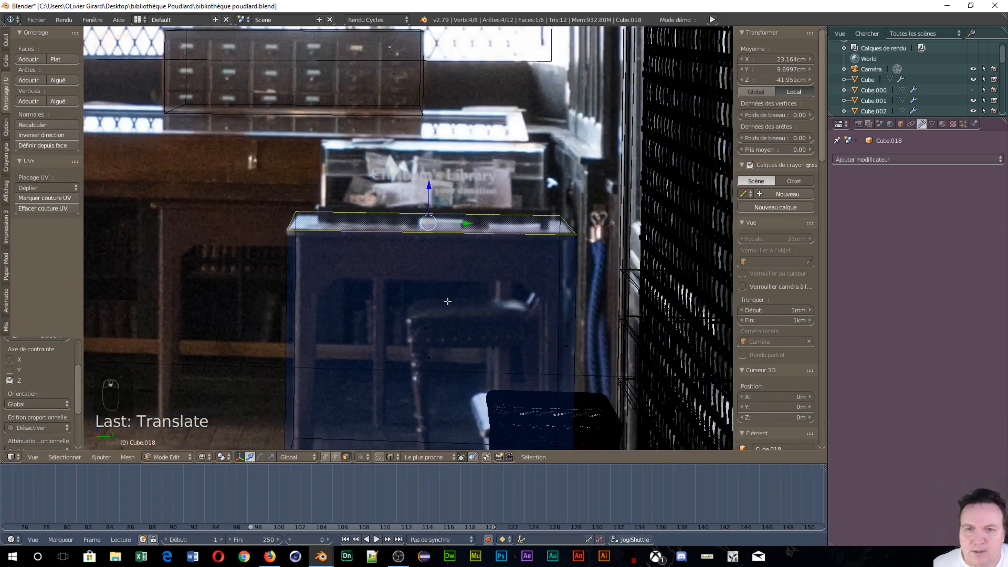
Step: Bring the cube's back face forward along the global X axis to about 9.2 cm, matching the tabletop's rear edge
right_click(428, 333)
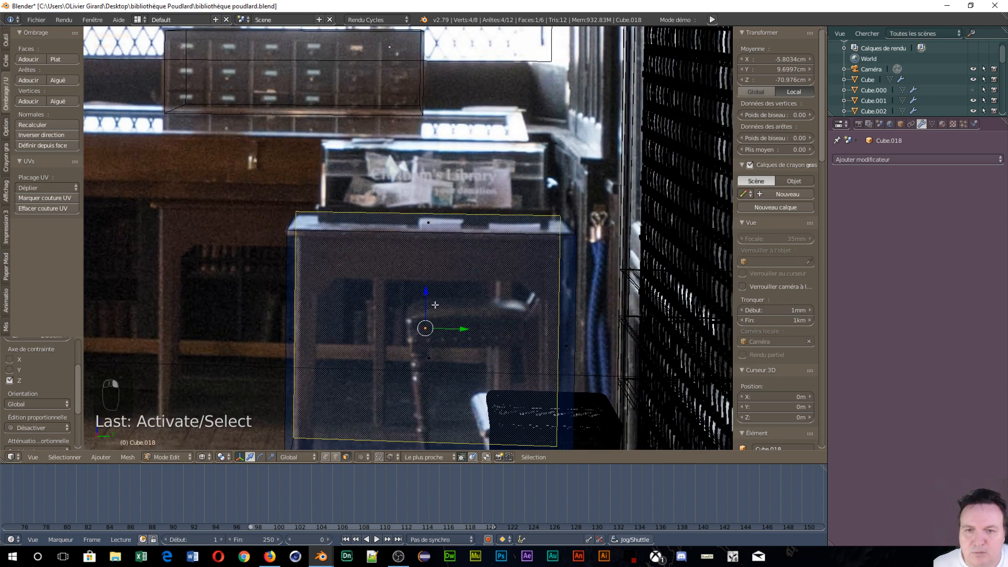
key(g)
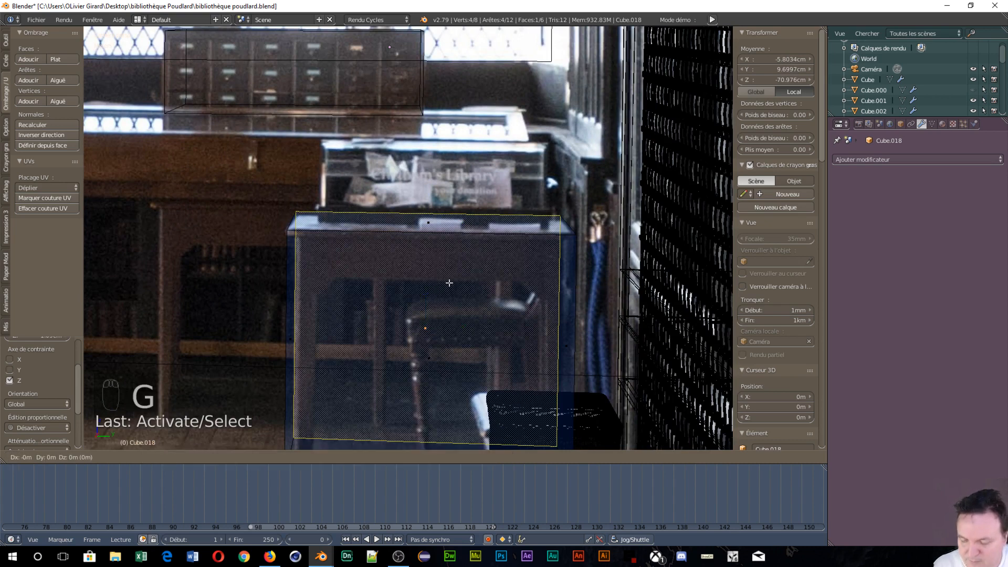
key(x)
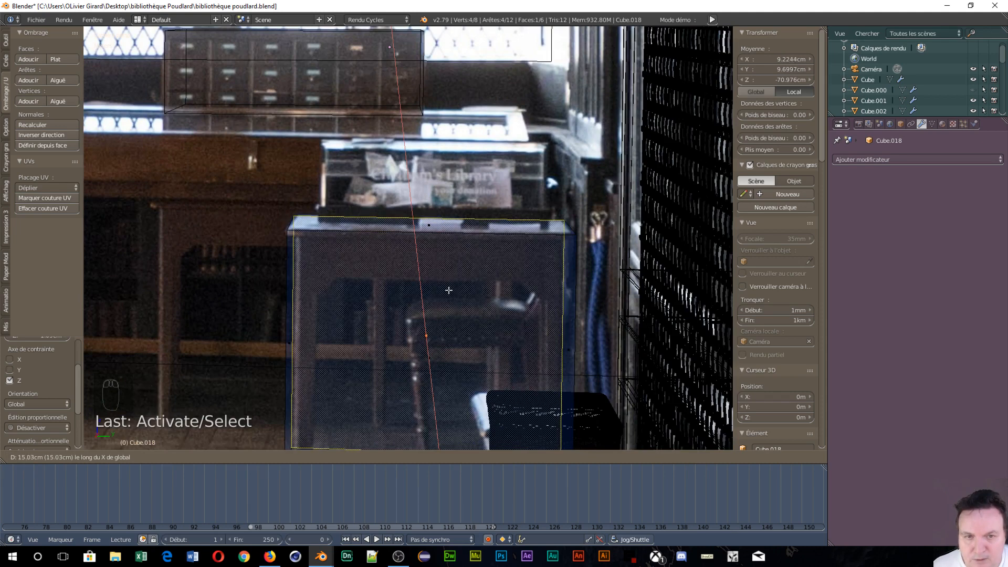
click(449, 290)
scroll(465, 306, up, 3)
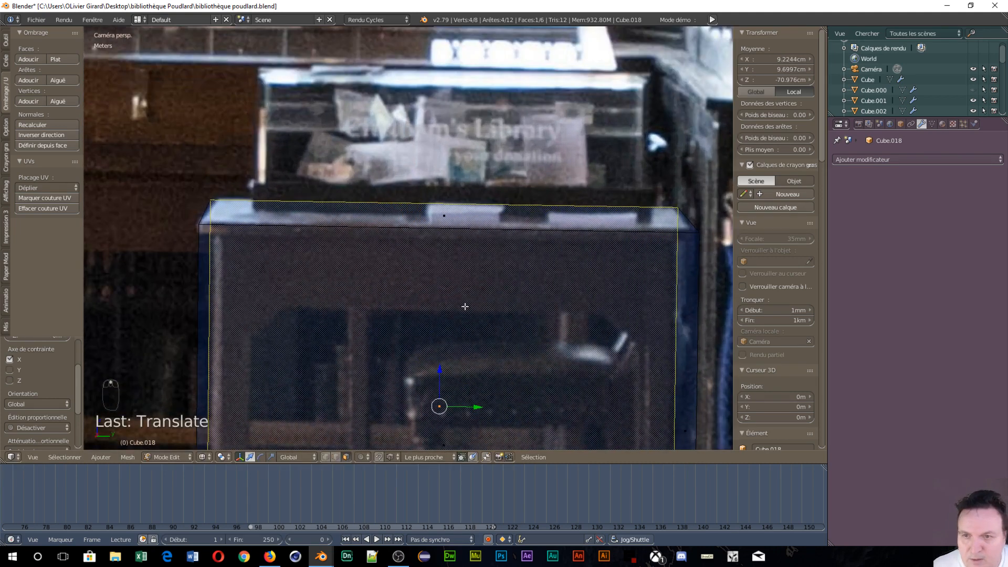
scroll(466, 307, down, 5)
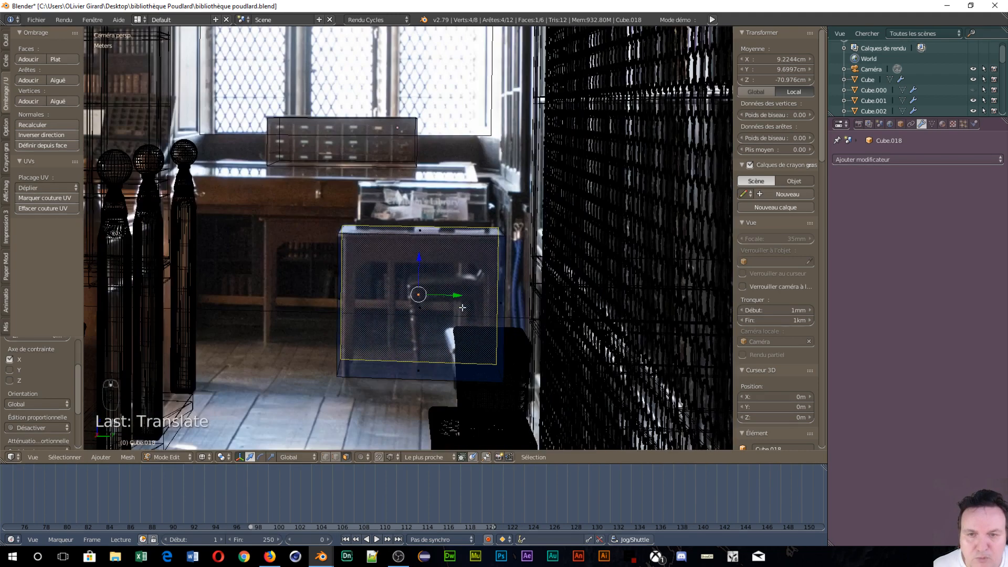
scroll(334, 374, up, 4)
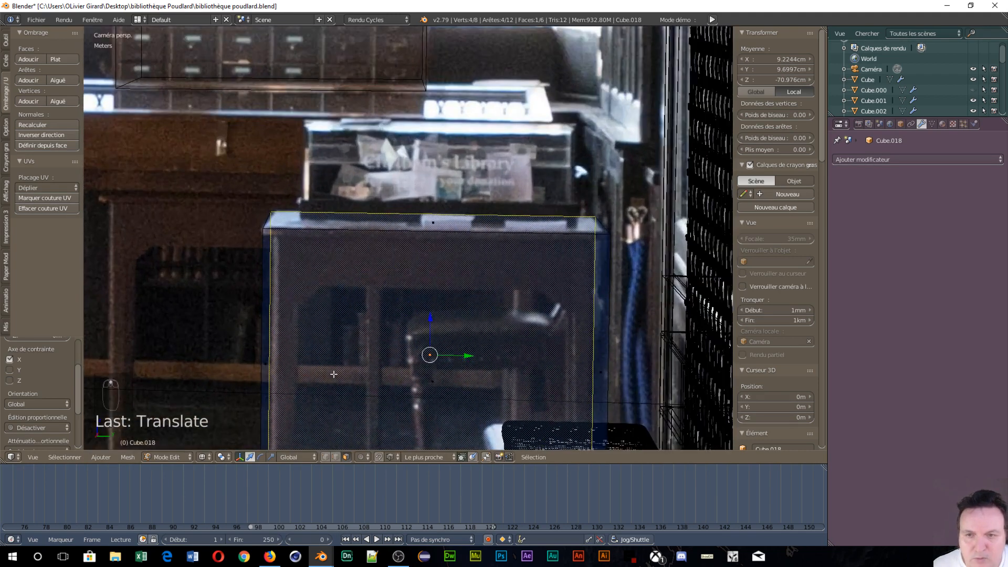
scroll(333, 372, up, 3)
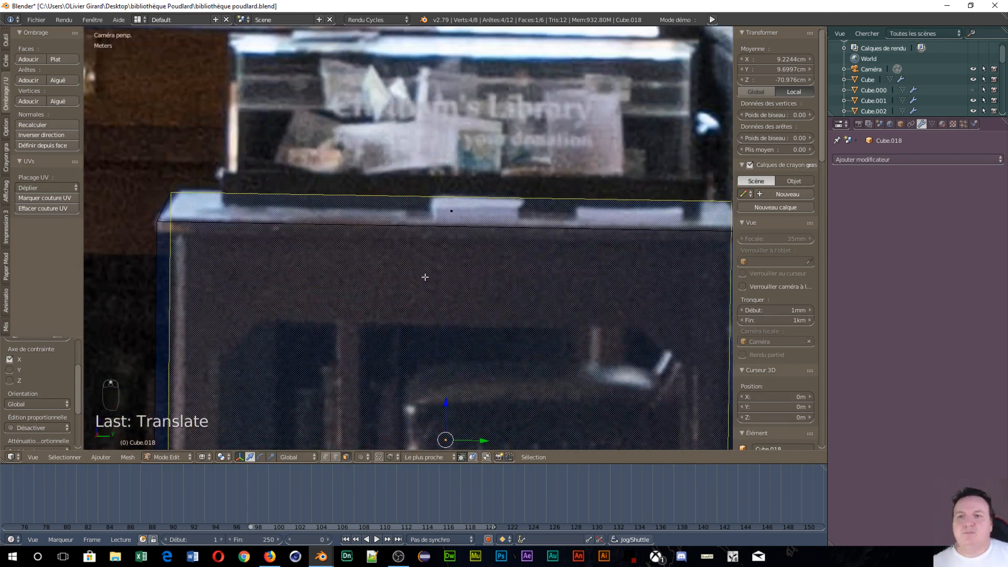
scroll(374, 379, down, 6)
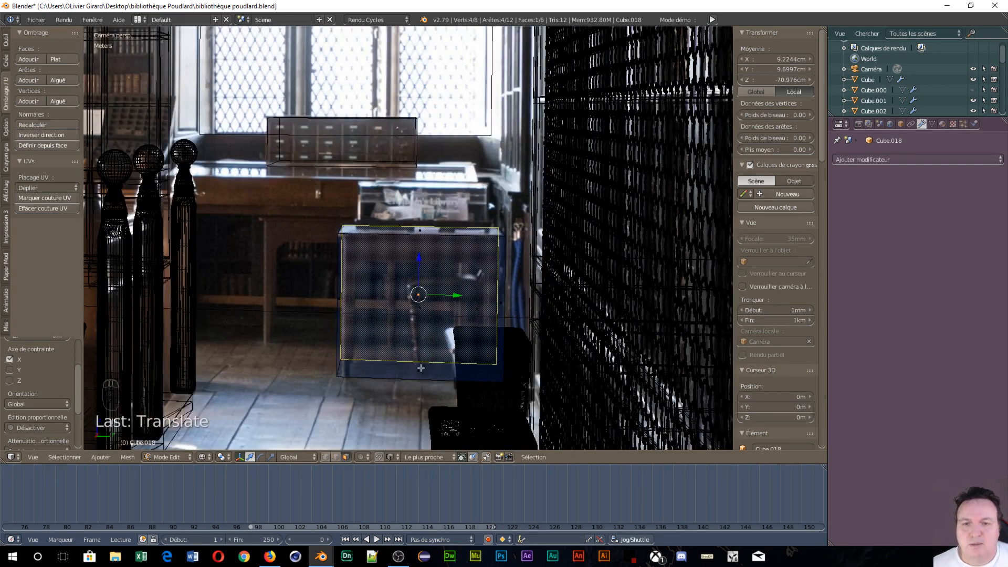
Step: Raise the cube's bottom face along Z to about -43.6 cm, leaving a thin slab for the desk's tabletop
right_click(421, 368)
key(g)
key(z)
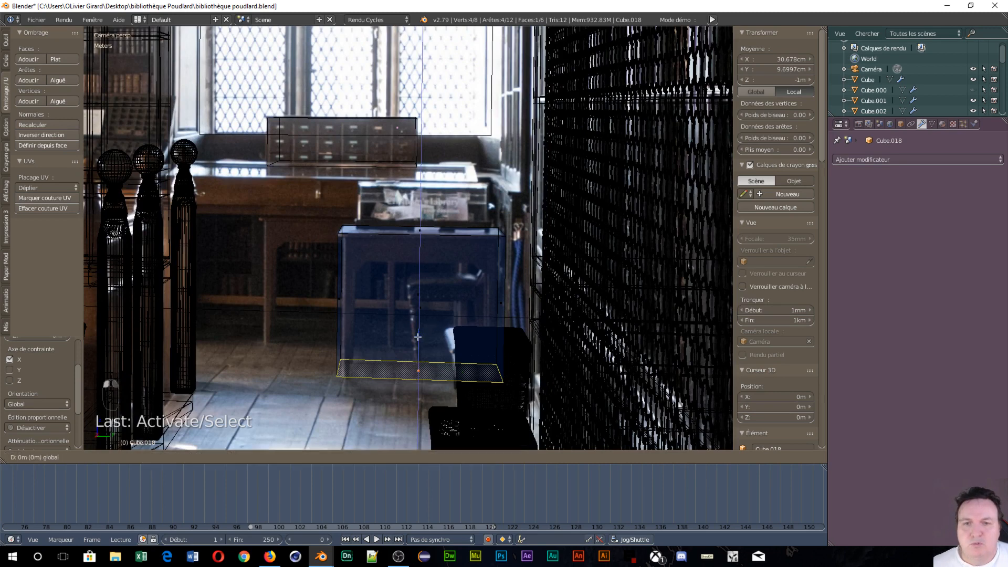
click(386, 200)
scroll(394, 271, up, 8)
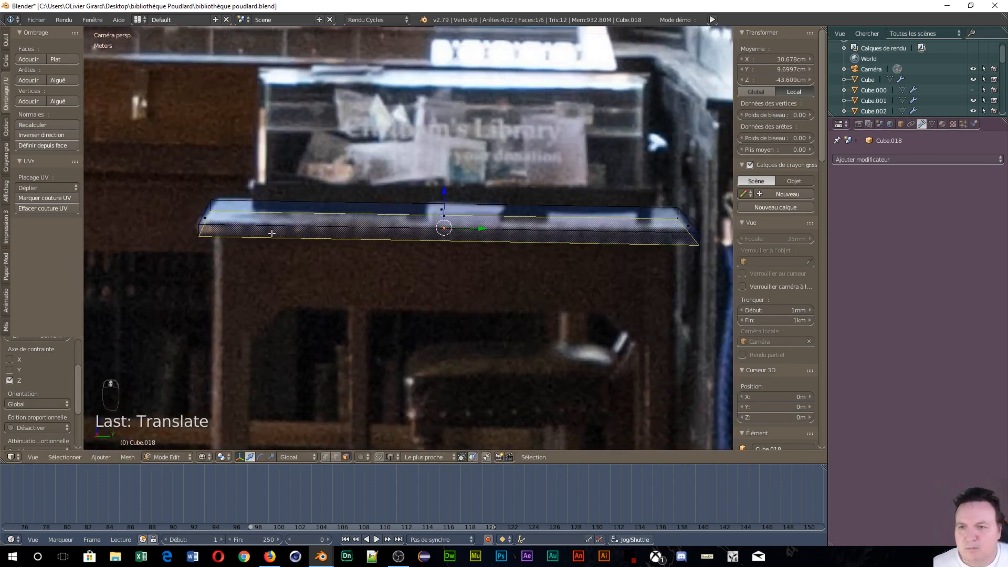
scroll(272, 233, up, 2)
scroll(326, 266, down, 3)
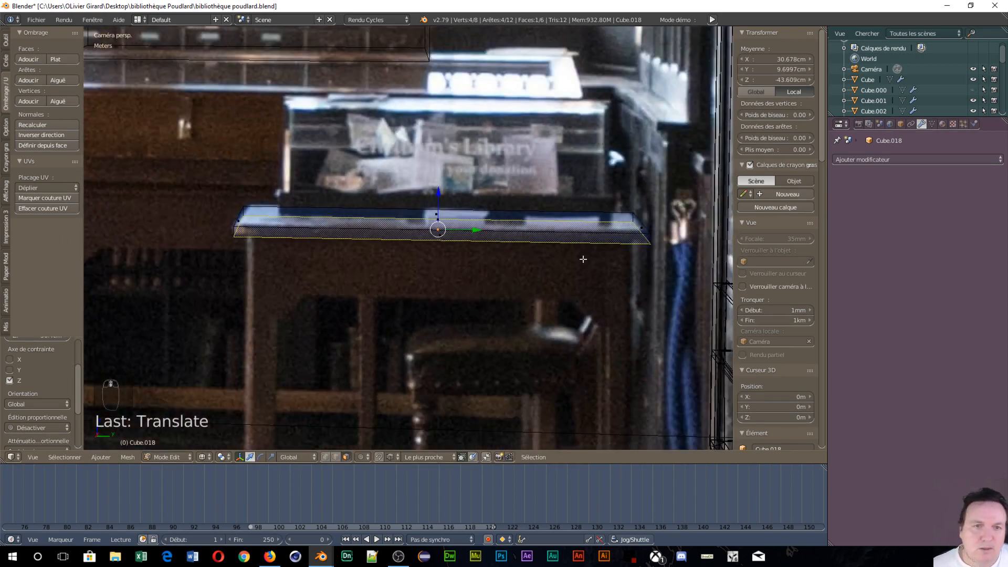
scroll(524, 235, down, 2)
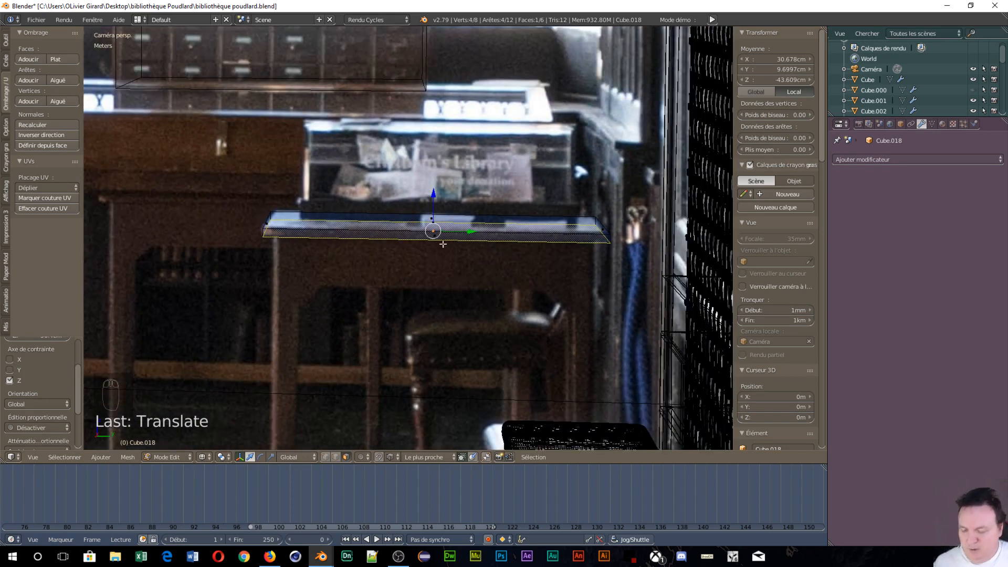
Step: Extrude the tabletop's underside in place, scale it to about 0.95, and extrude it down 9.25 cm to form the apron
key(e)
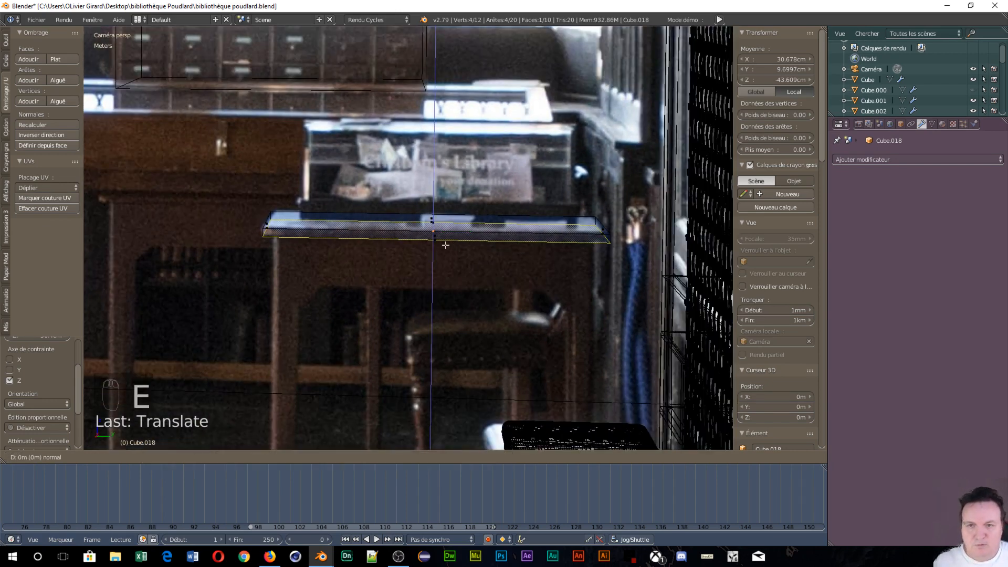
click(445, 245)
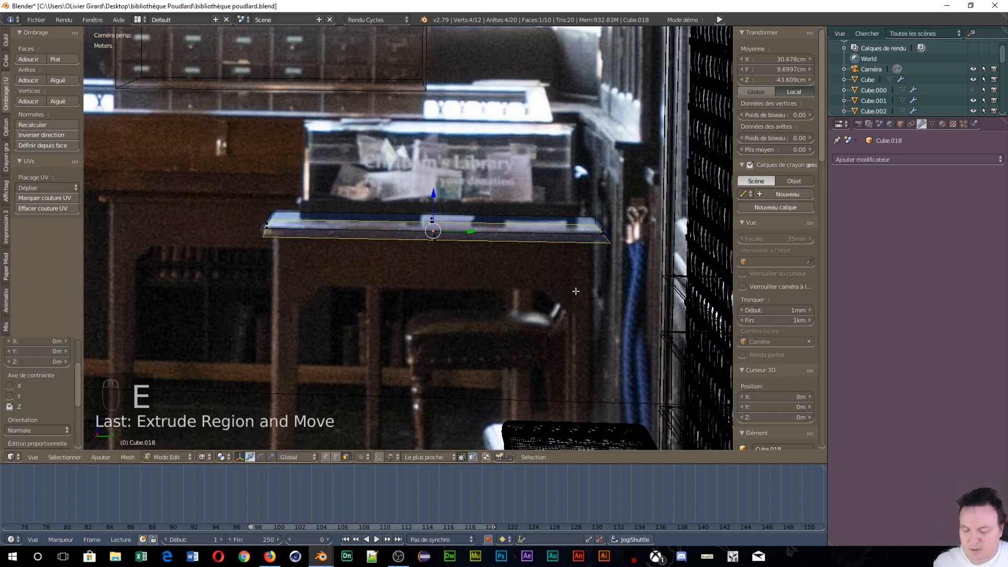
key(s)
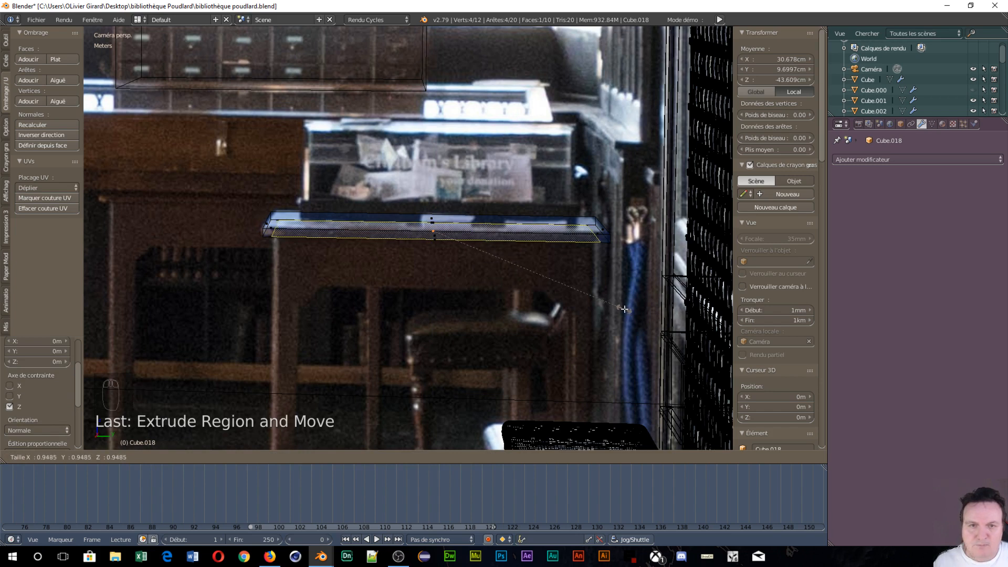
click(625, 310)
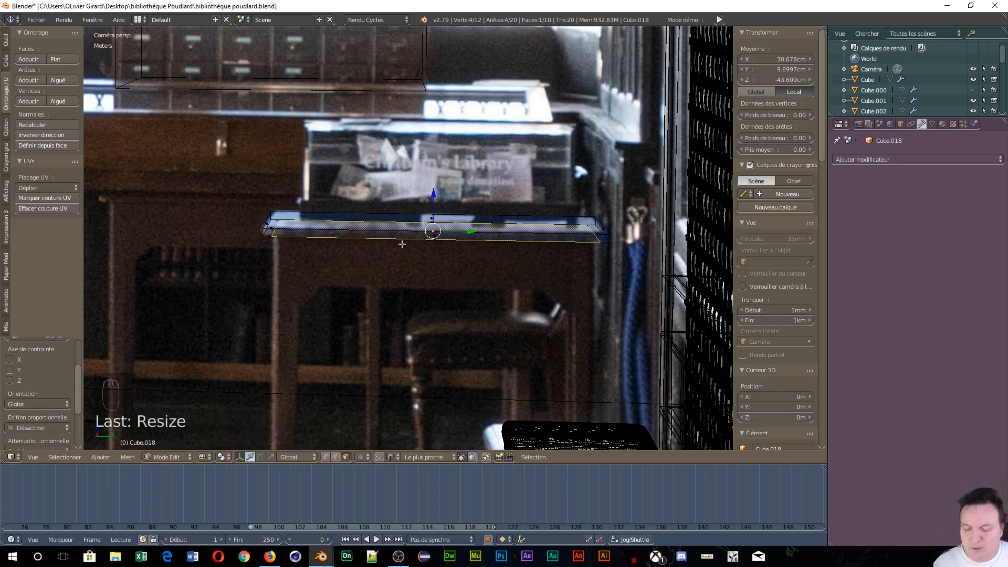
key(e)
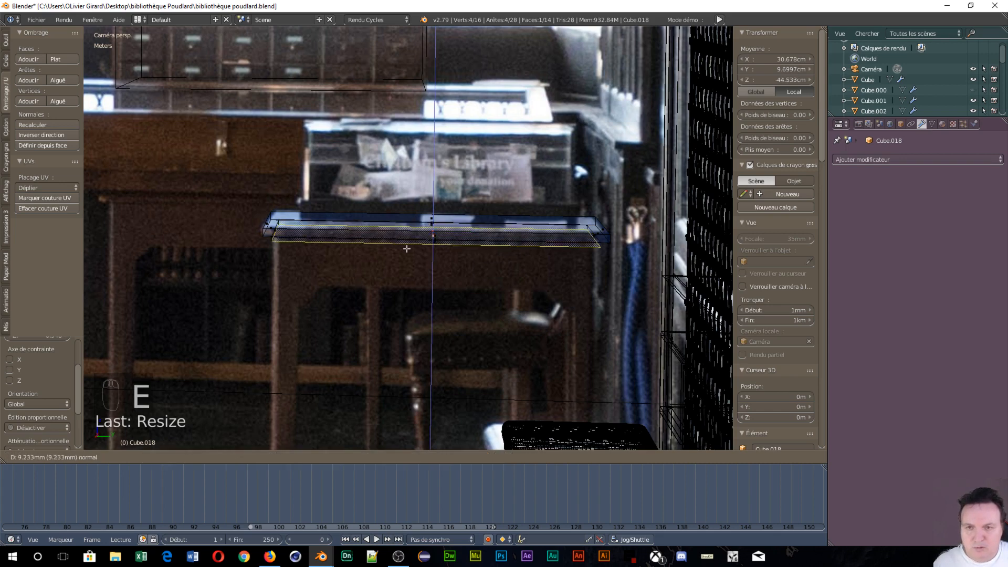
click(419, 292)
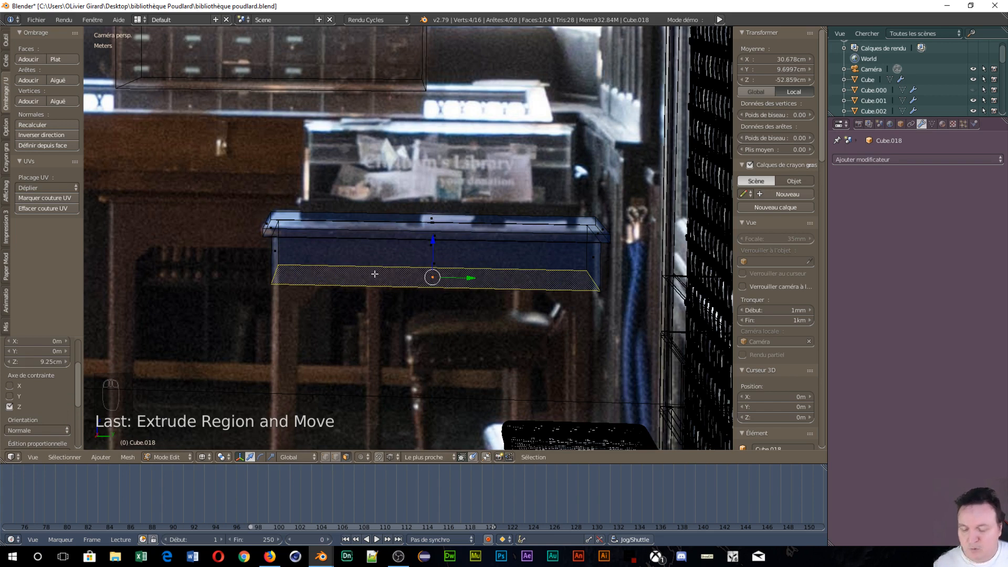
Step: Add two loop cuts across the desk's width and scale them apart along Y by about 2.09 towards the legs
key(ctrl+r)
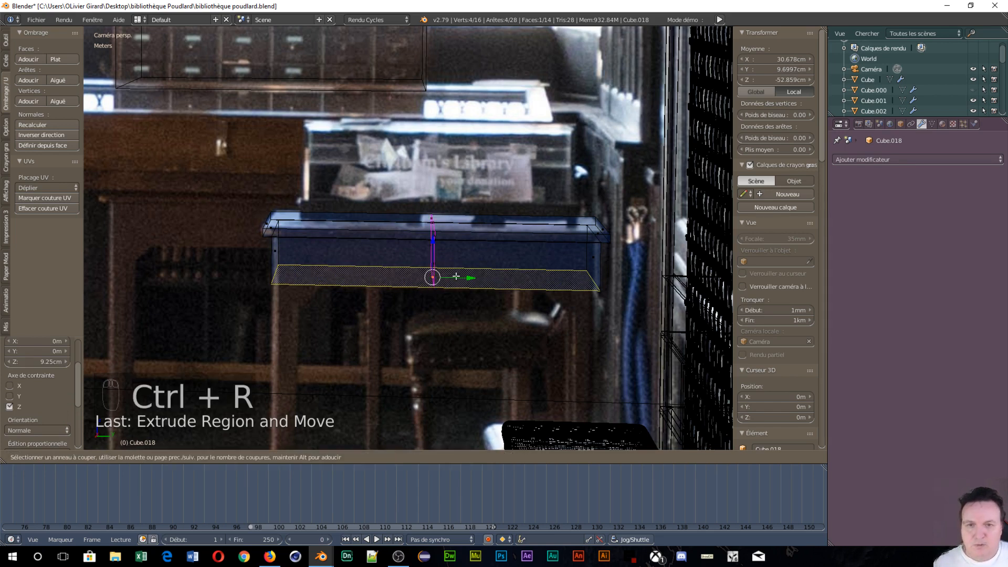
scroll(457, 276, up, 1)
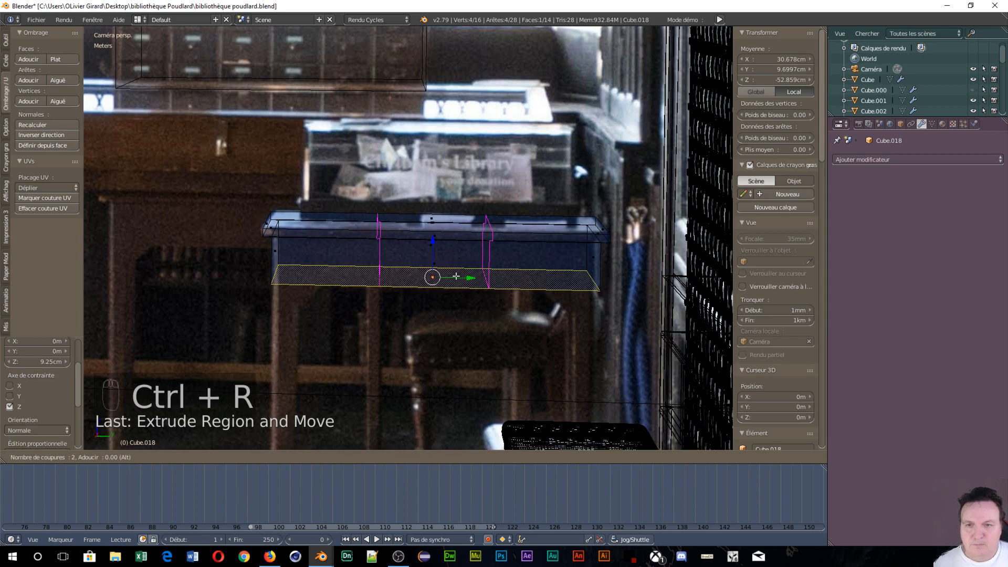
click(456, 276)
click(456, 276)
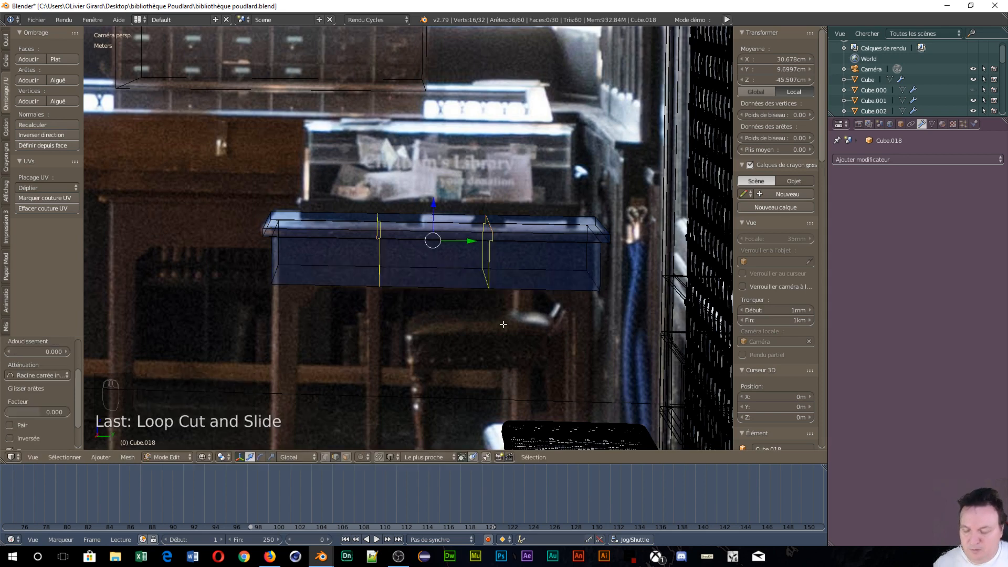
key(s)
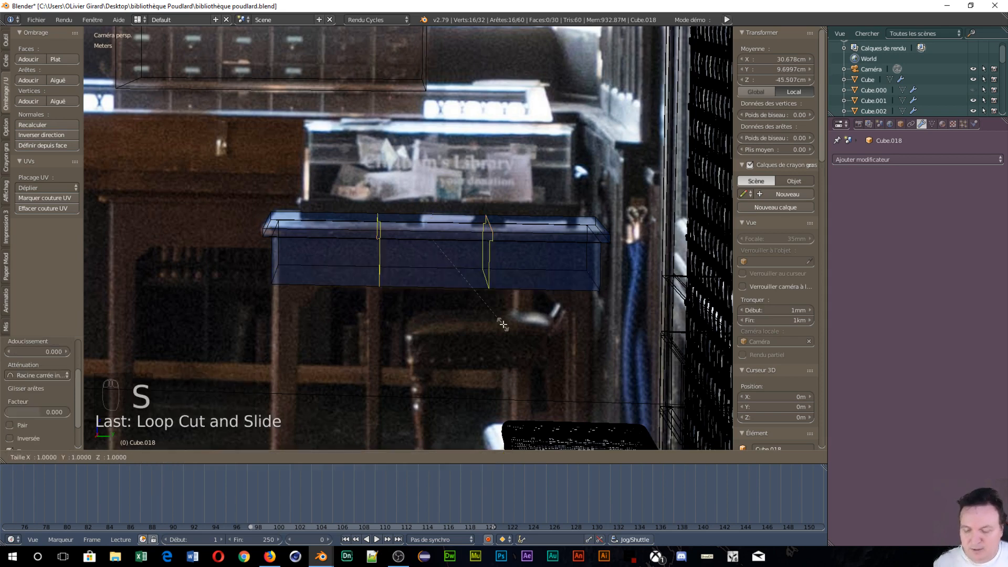
key(y)
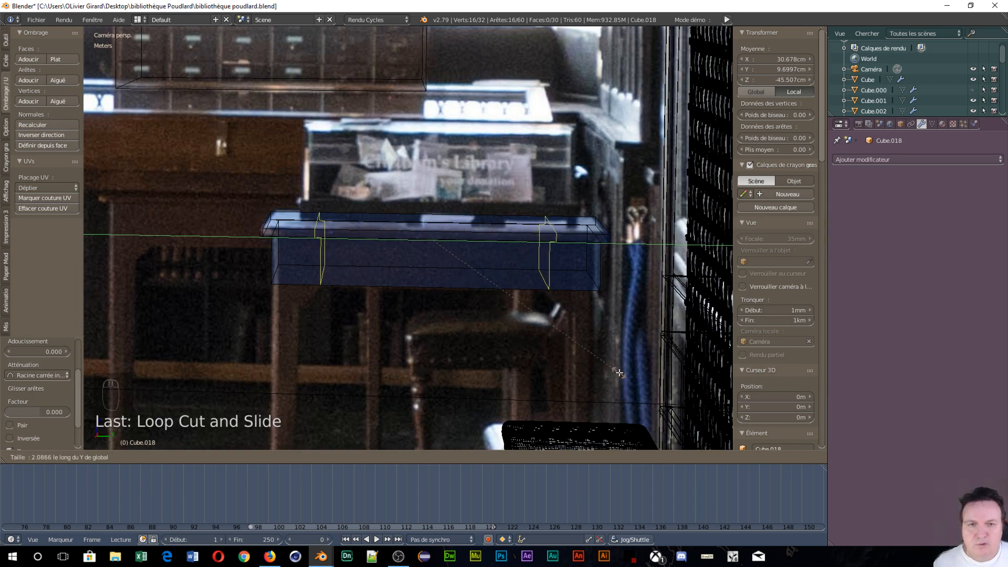
click(620, 372)
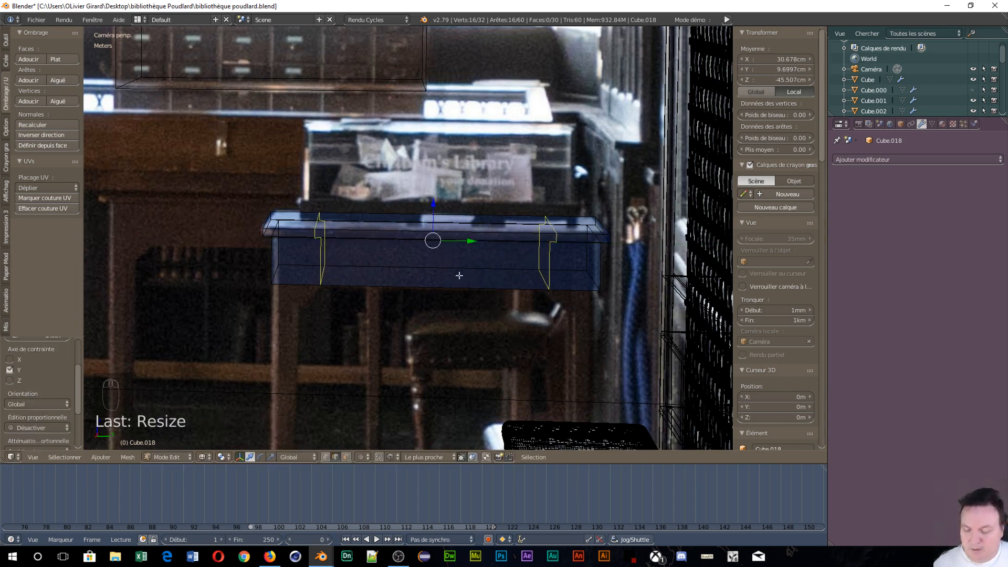
Step: Add two lengthwise loop cuts around the desk and scale them apart along the global X axis to mark the leg depth
key(ctrl+r)
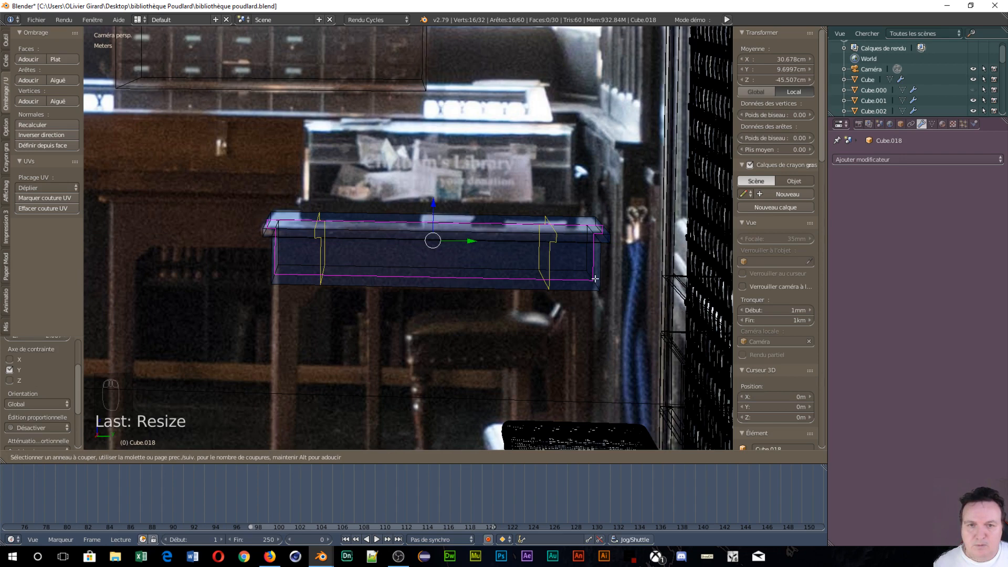
click(595, 278)
right_click(595, 276)
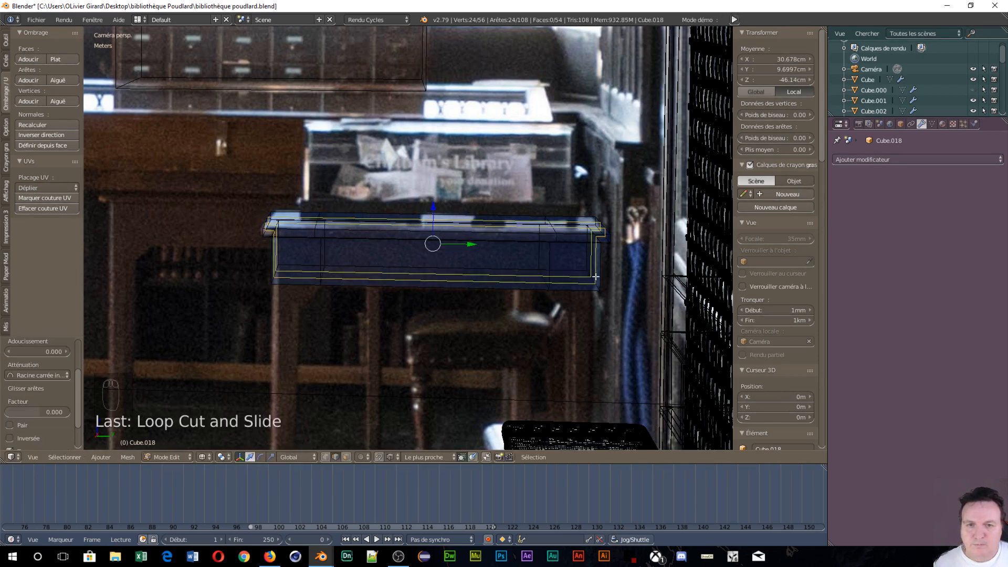
key(s)
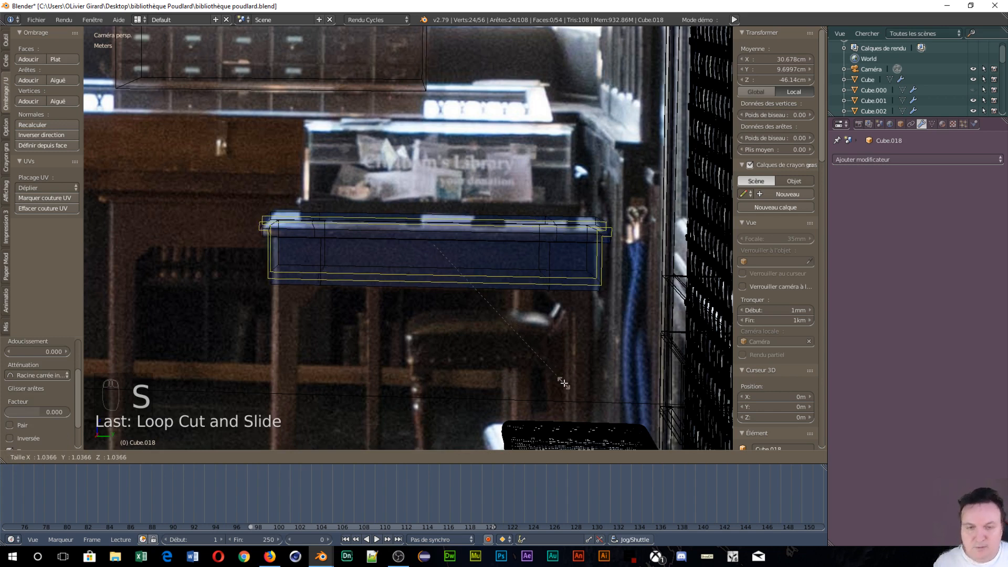
key(x)
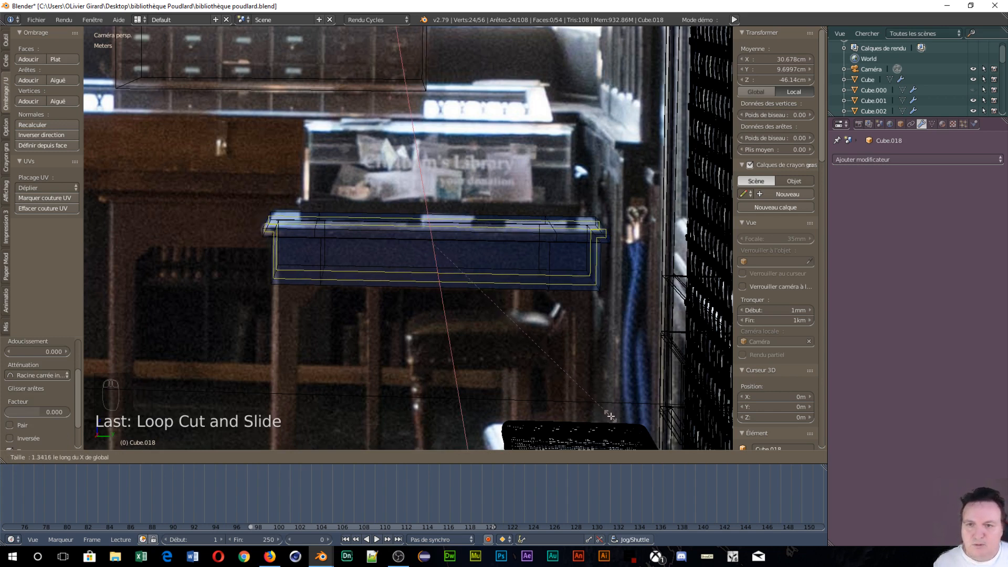
click(633, 441)
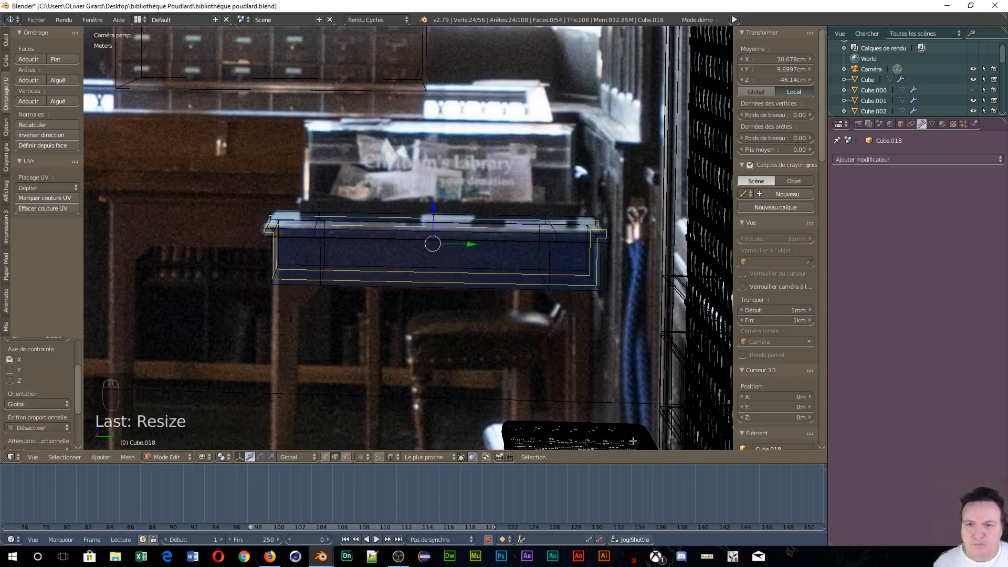
Step: Select the four corner faces on the apron's underside and extrude them down 2.3 cm to start the legs
key(ctrl+Tab)
click(301, 282)
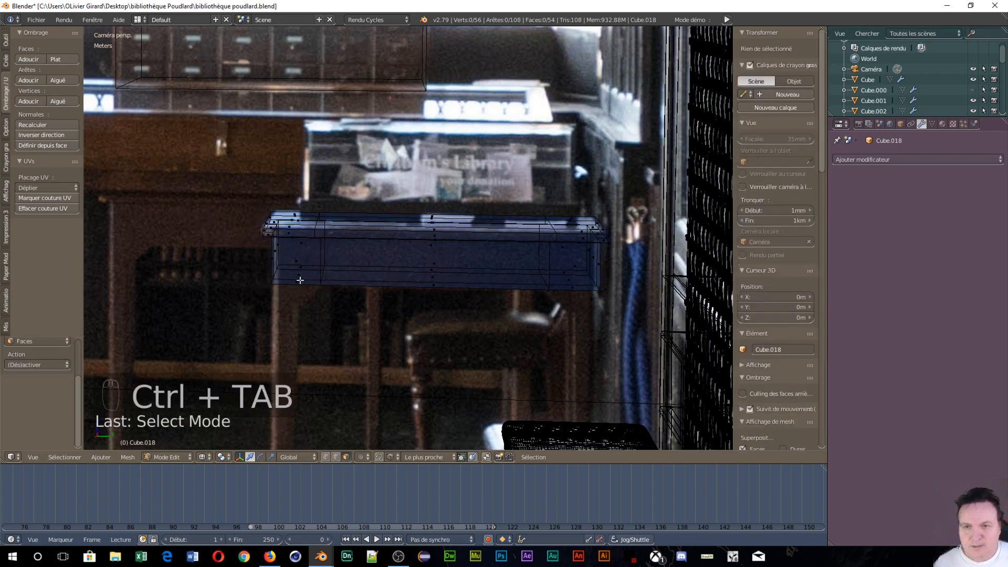
click(301, 283)
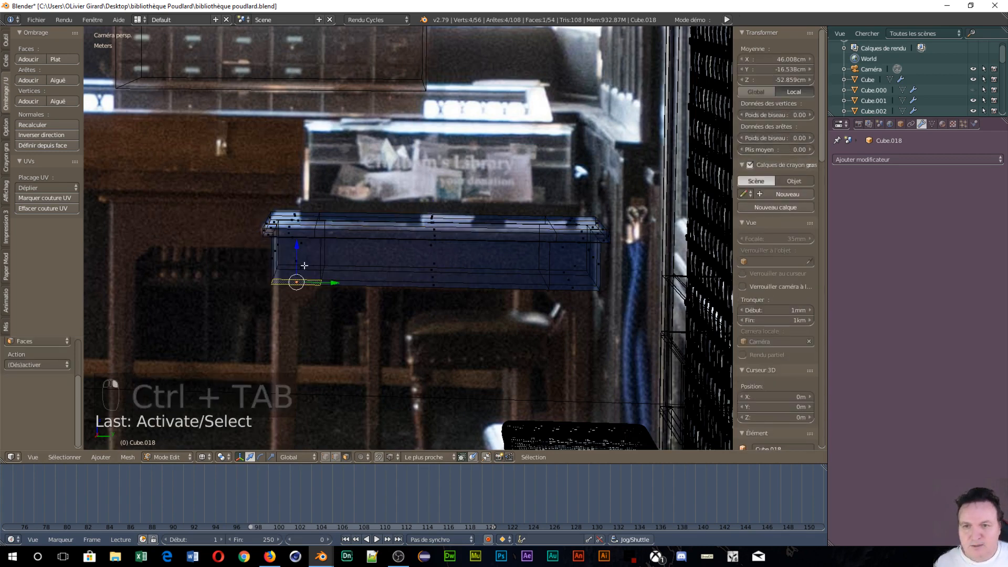
shift+click(305, 266)
shift+click(571, 273)
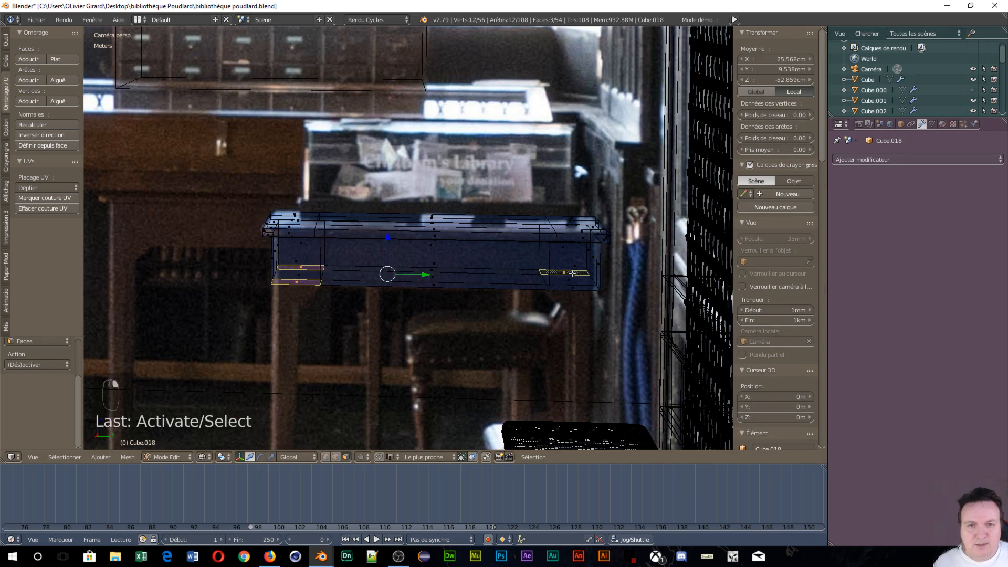
shift+click(576, 289)
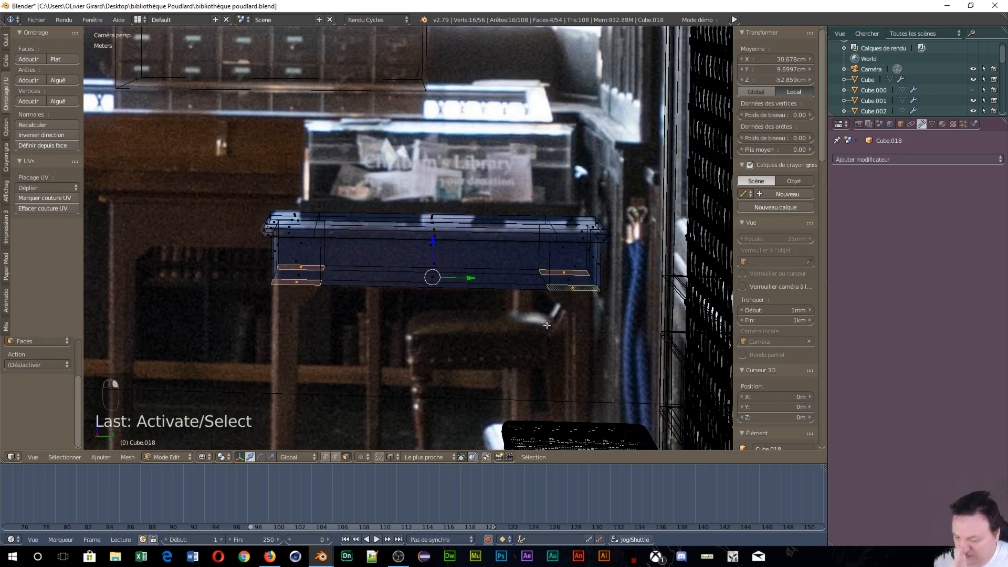
key(e)
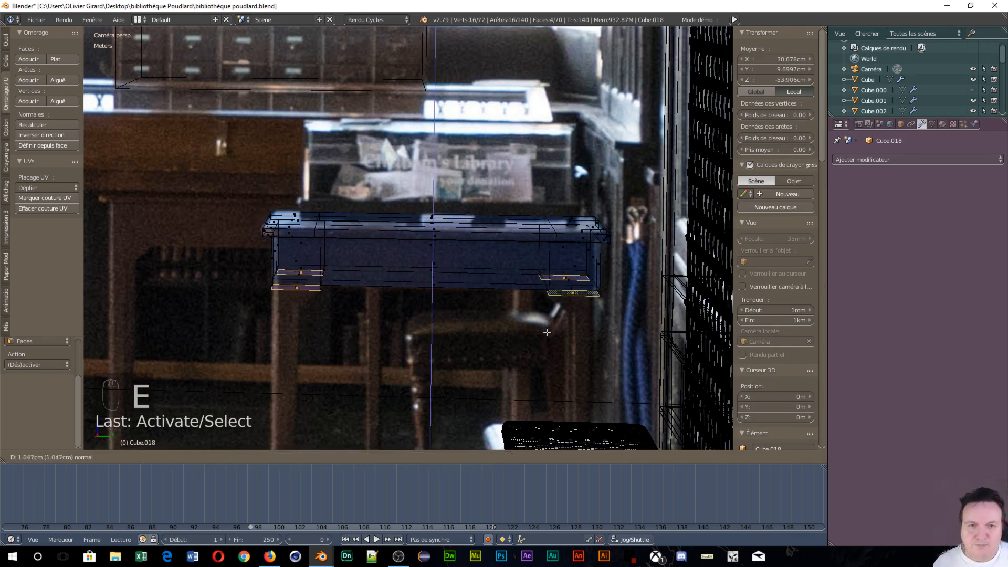
click(546, 336)
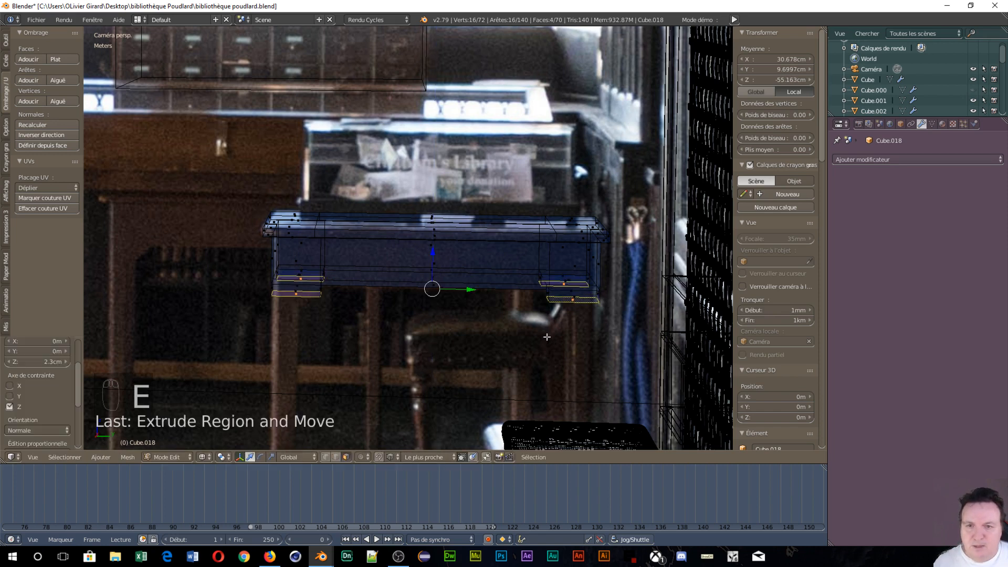
key(s)
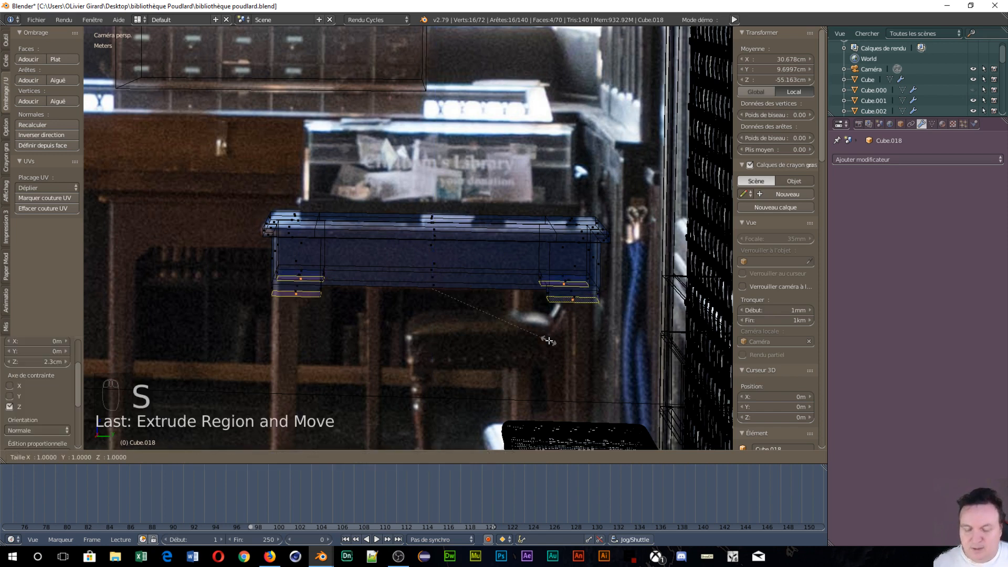
key(y)
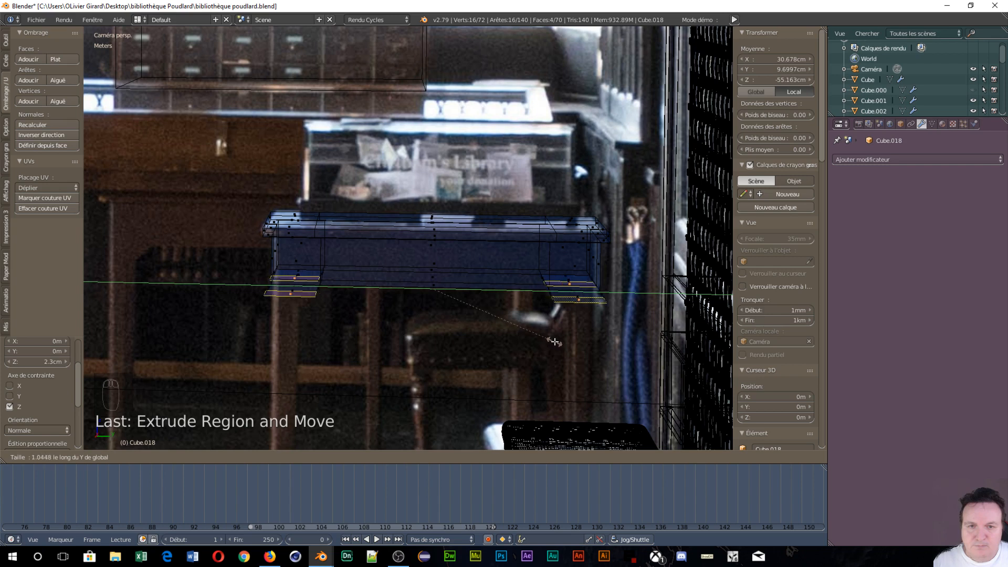
right_click(554, 341)
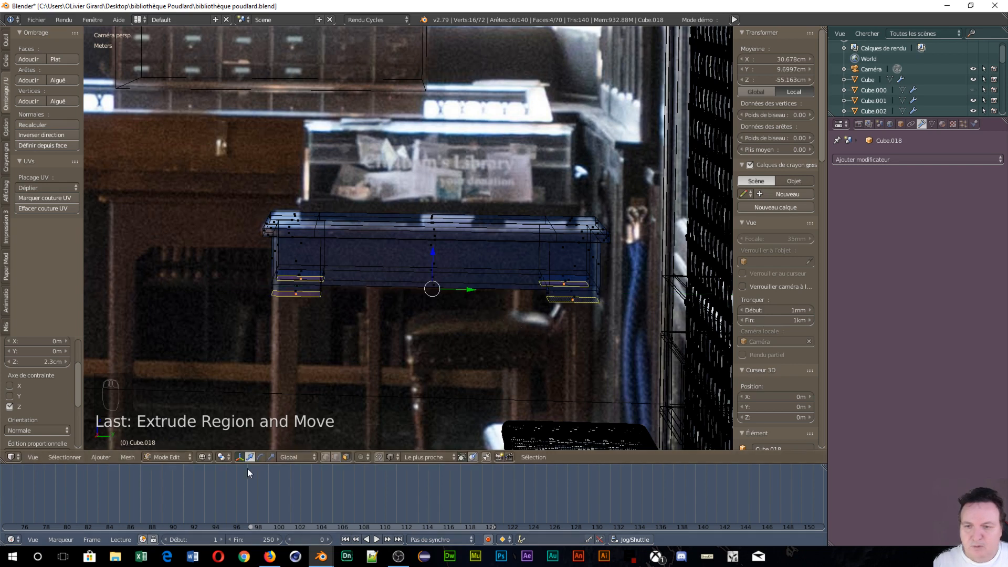
Step: Set the pivot point to individual origins and scale the four leg faces narrower along the global Y axis
click(224, 456)
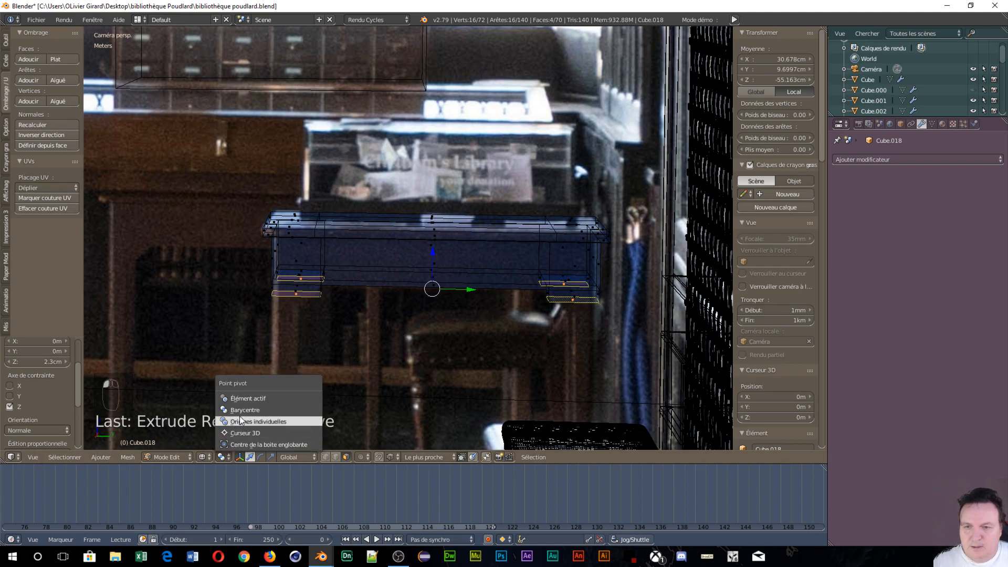
click(257, 422)
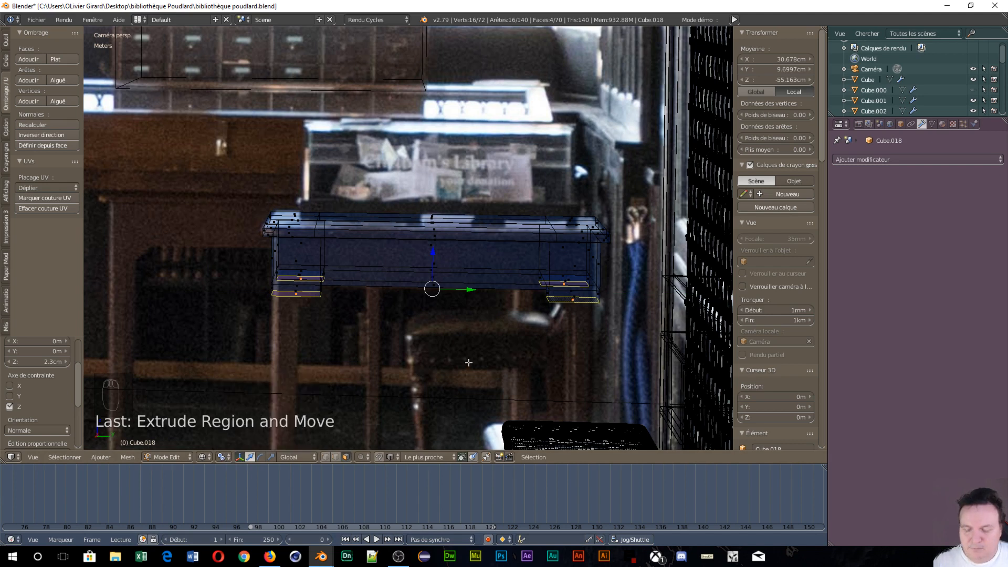
key(s)
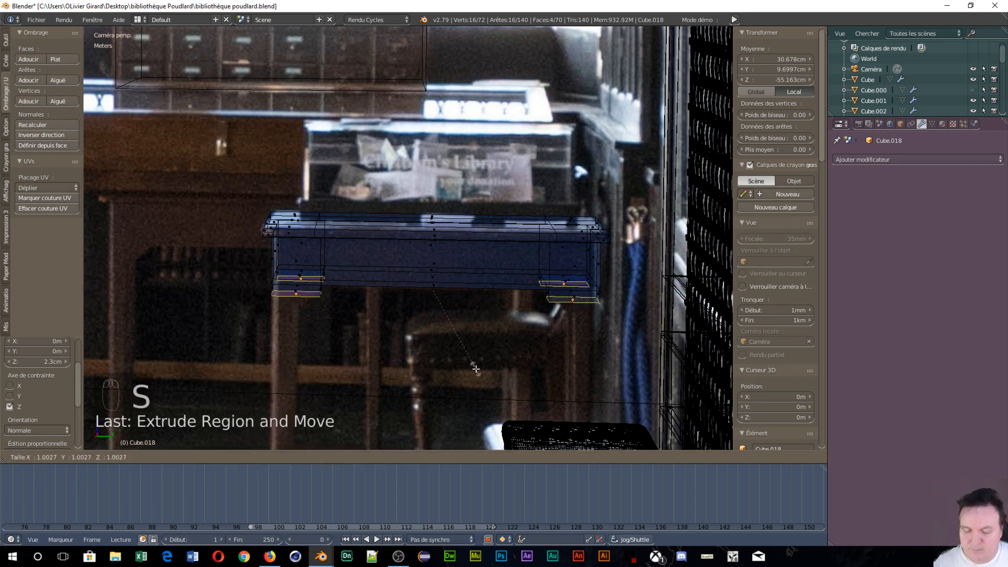
key(y)
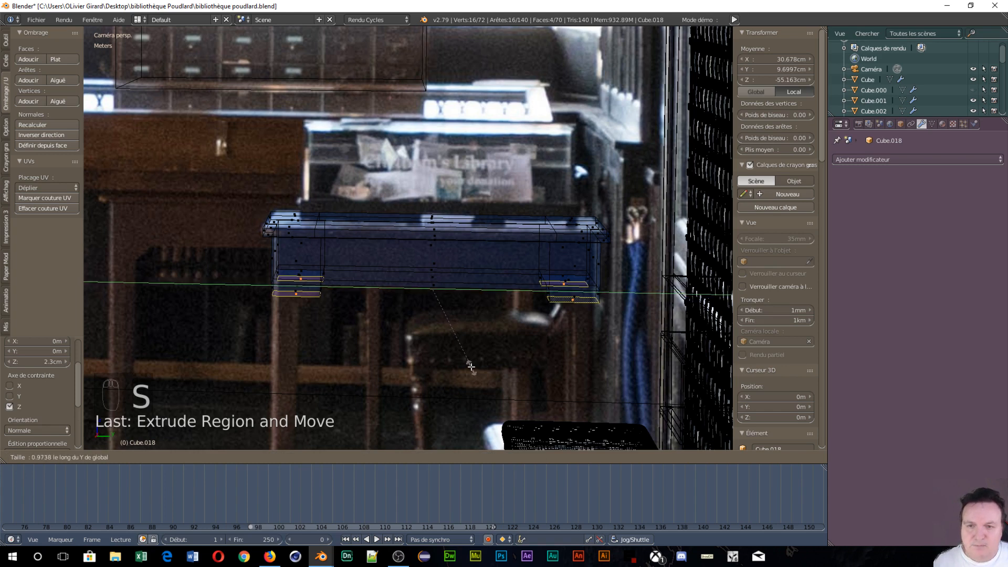
click(460, 351)
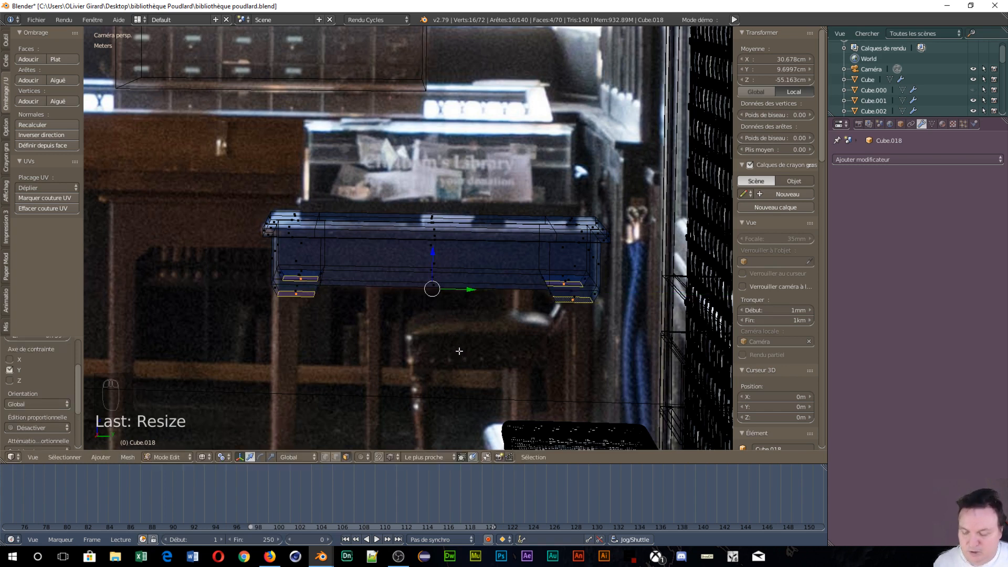
key(g)
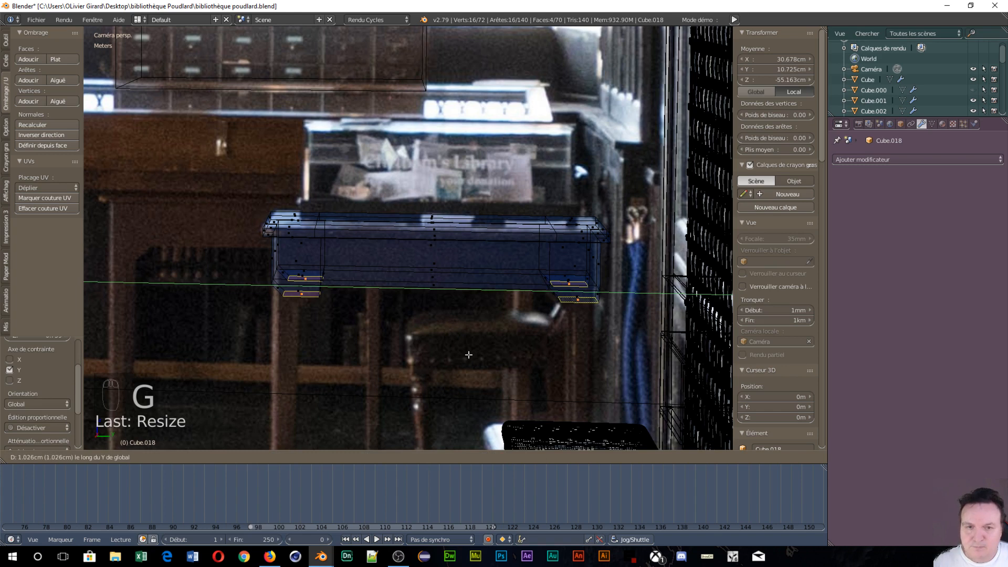
click(469, 355)
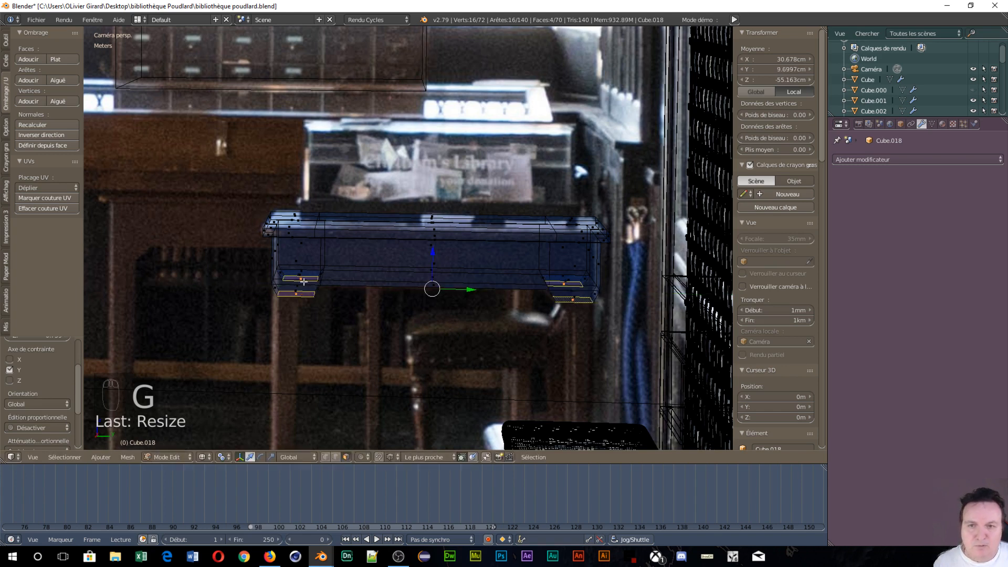
key(b)
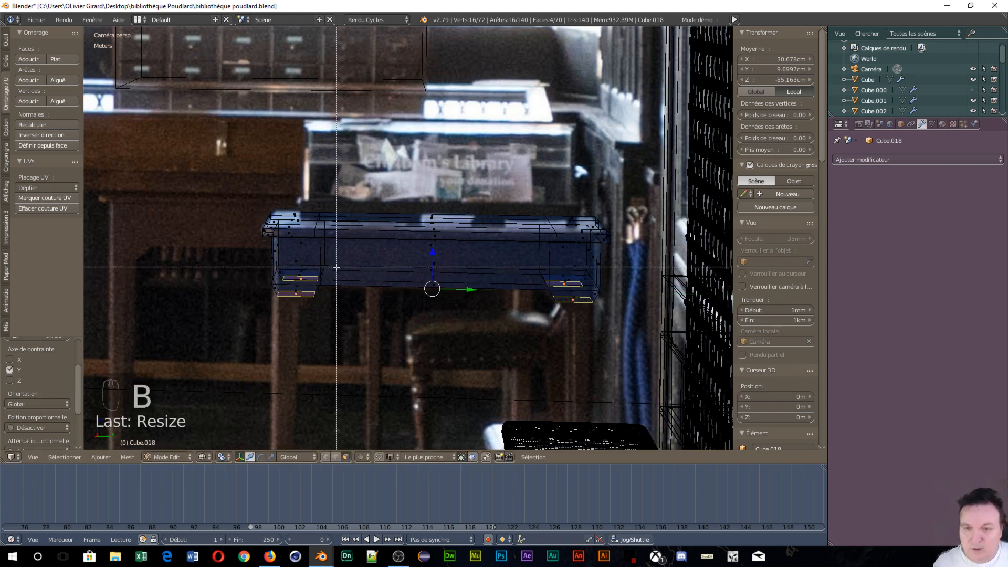
drag(334, 267, 263, 320)
middle_drag(263, 320, 262, 320)
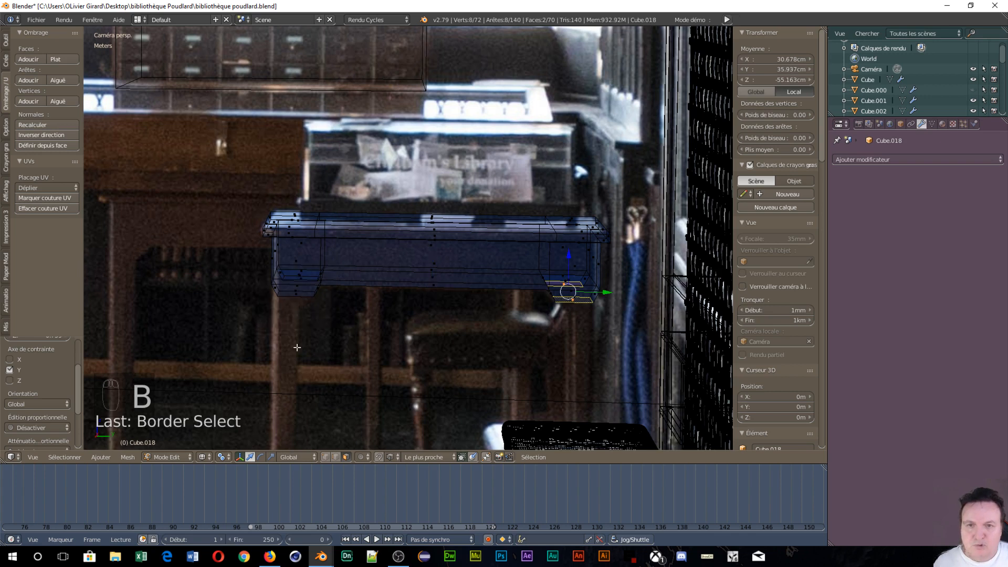
Step: Add a loop cut at the middle of the desk's width and delete the vertices of the half on the negative Y side
key(ctrl+r)
double_click(435, 281)
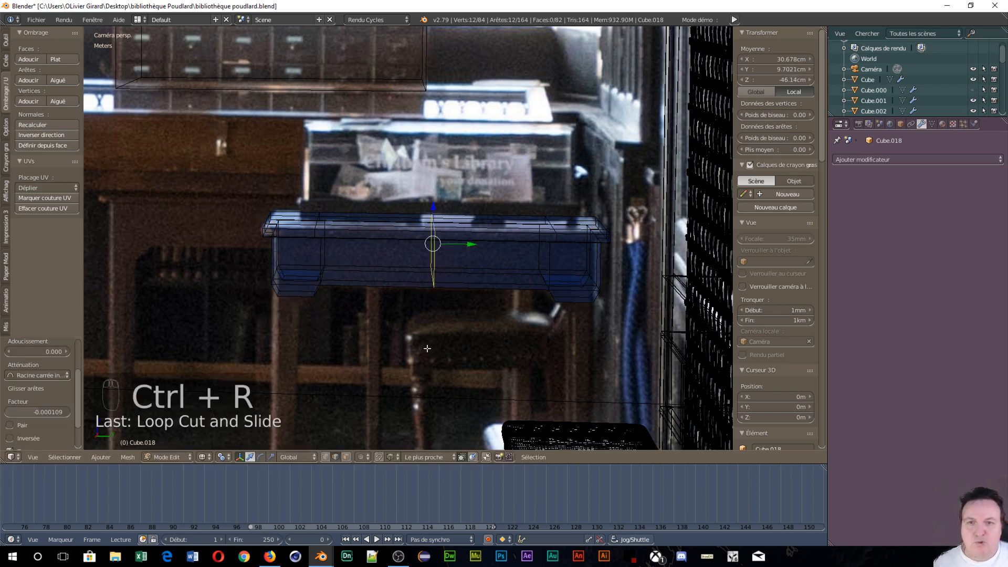
key(ctrl+Tab)
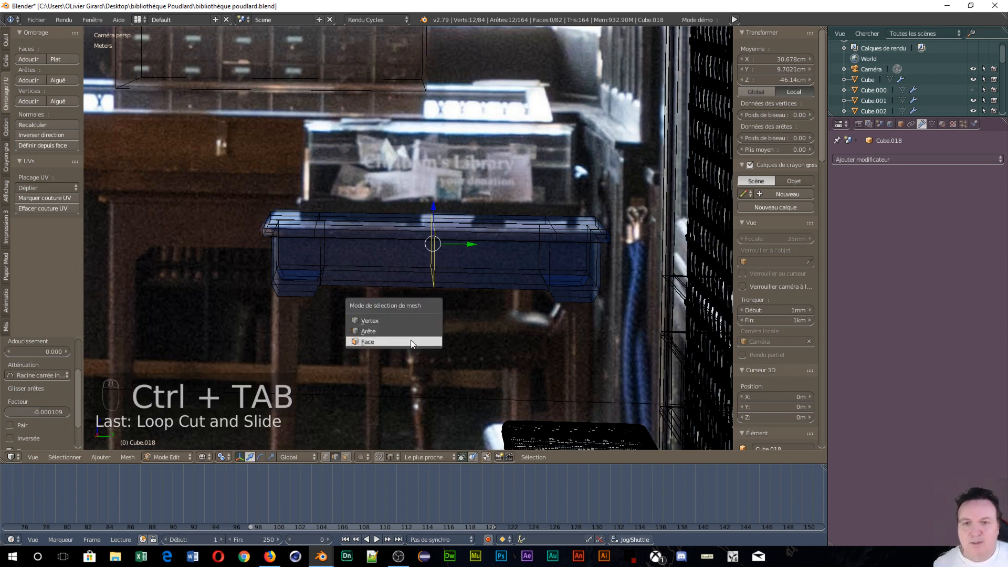
click(376, 318)
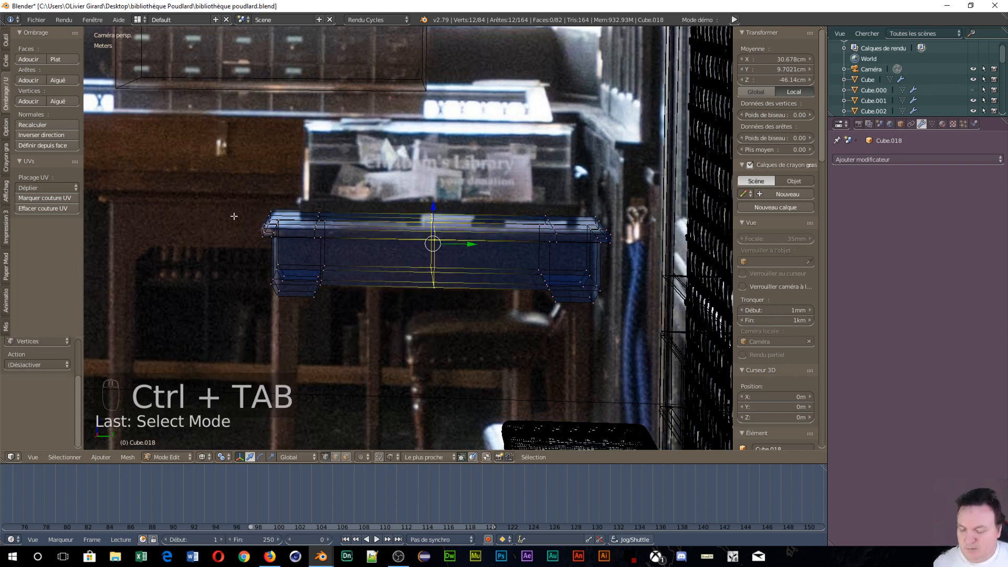
key(a)
key(b)
drag(230, 197, 361, 373)
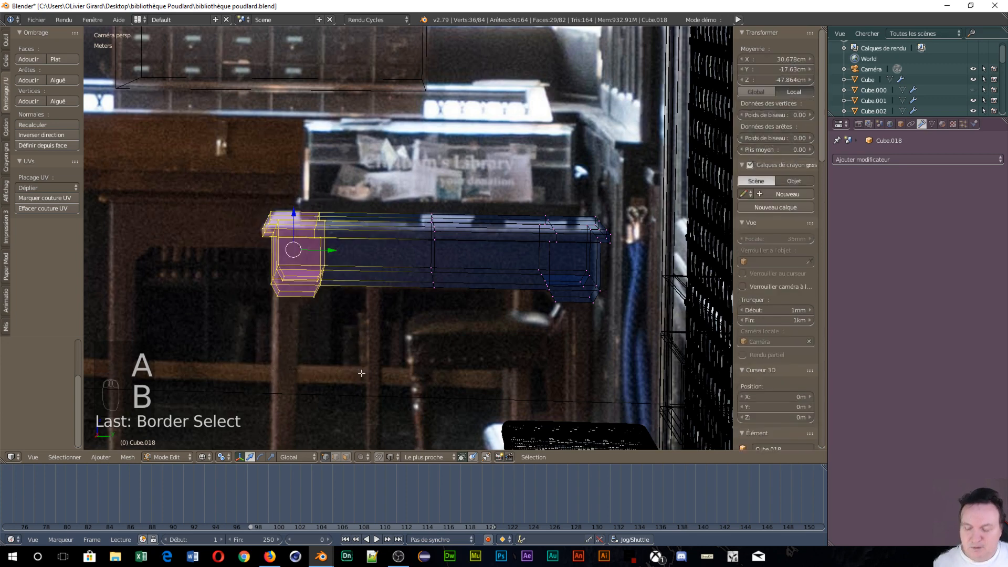
key(x)
click(358, 373)
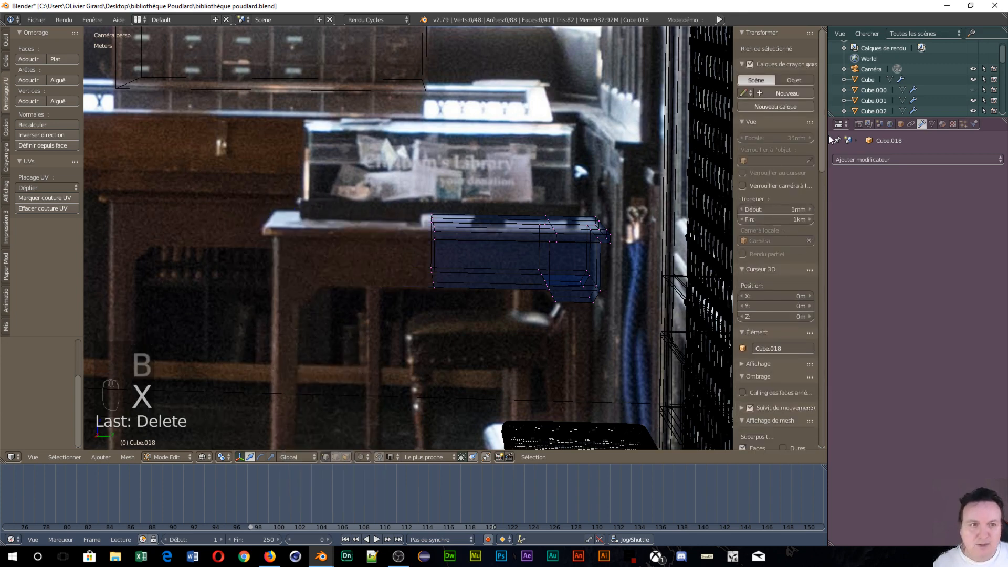
Step: Add a Mirror modifier to the half desk, mirroring on Y instead of X with clipping enabled
click(878, 159)
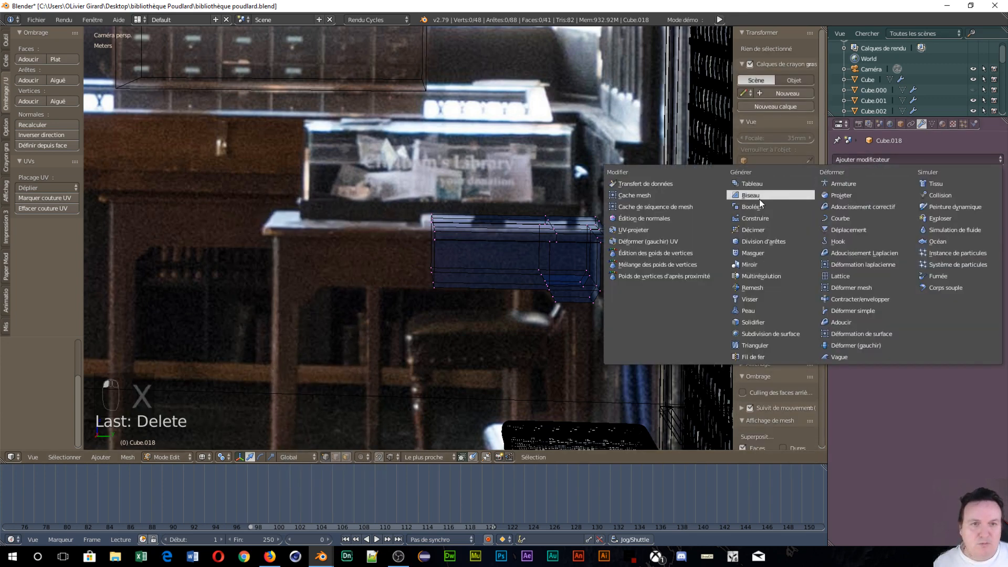
click(763, 261)
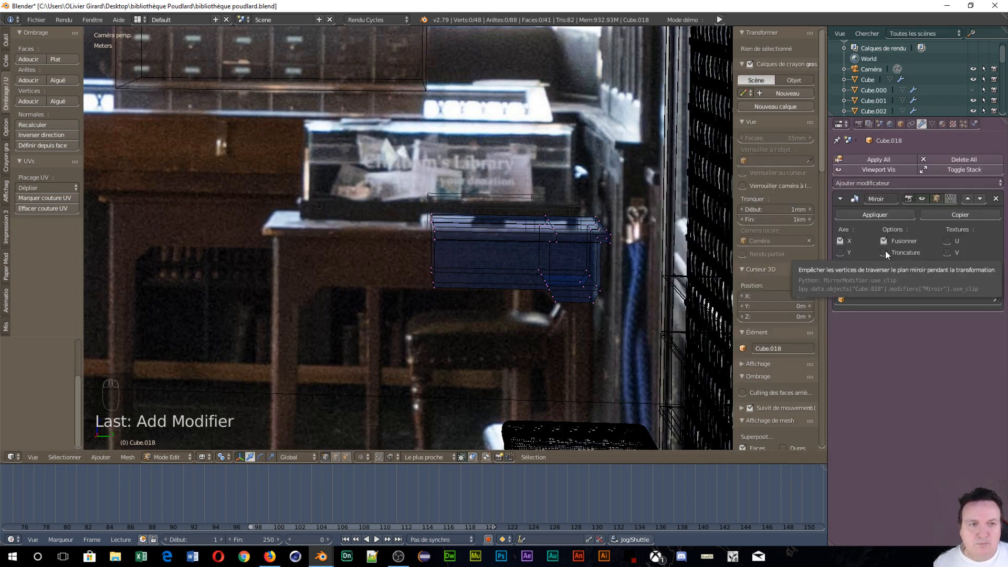
click(884, 252)
click(840, 242)
click(840, 253)
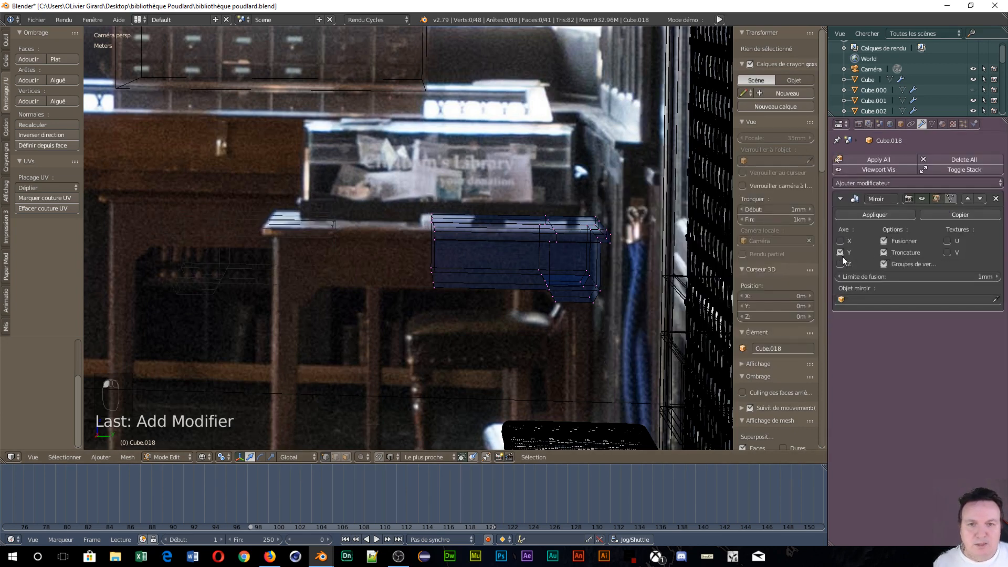
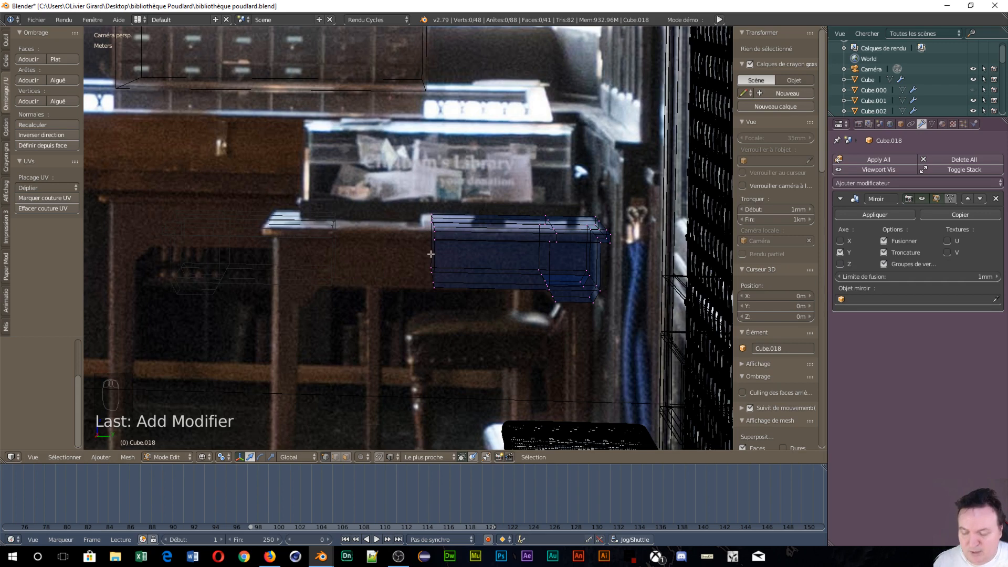
Step: Select the edge loop at the desk's open middle and snap the 3D cursor to it
alt+right_click(434, 255)
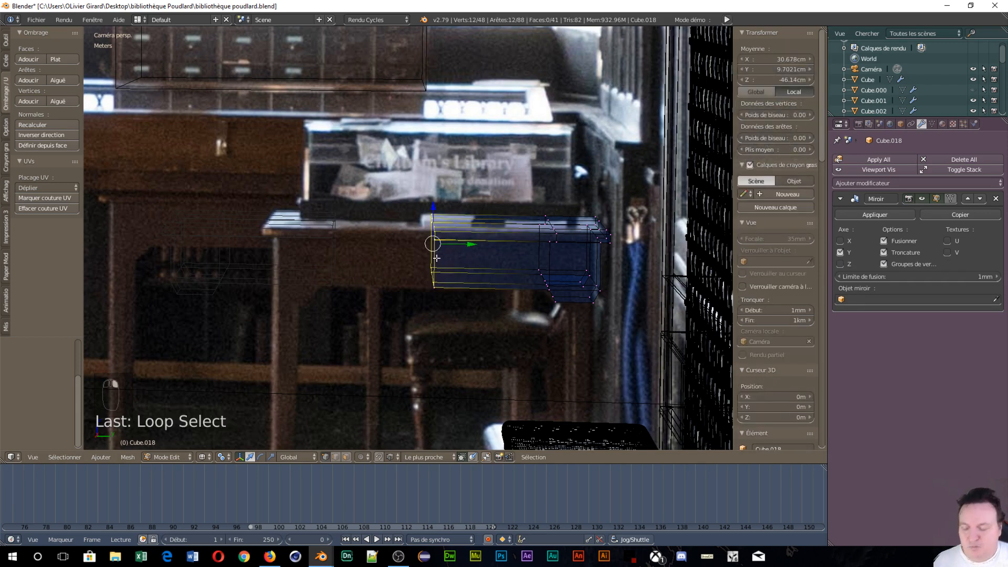
key(shift+s)
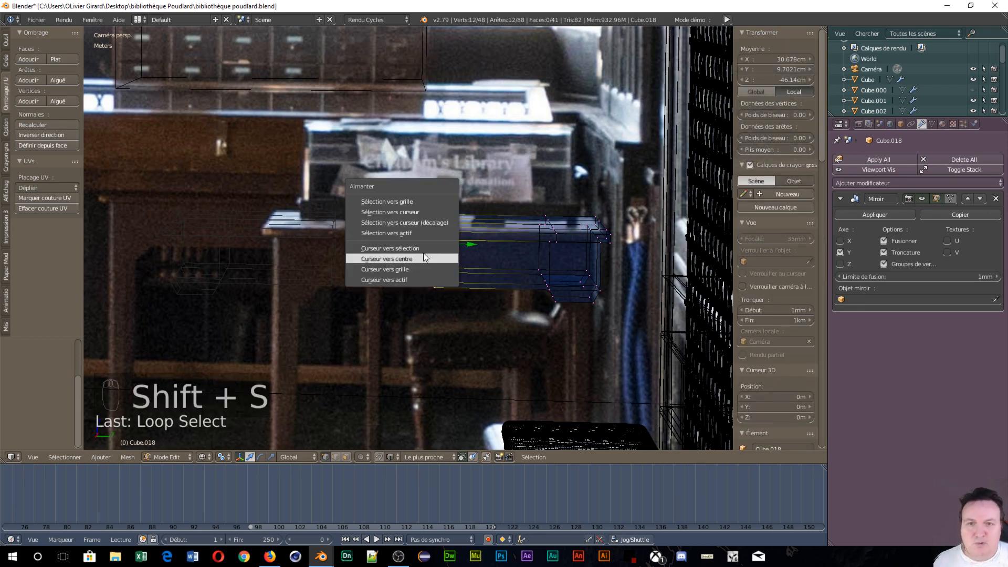
click(417, 247)
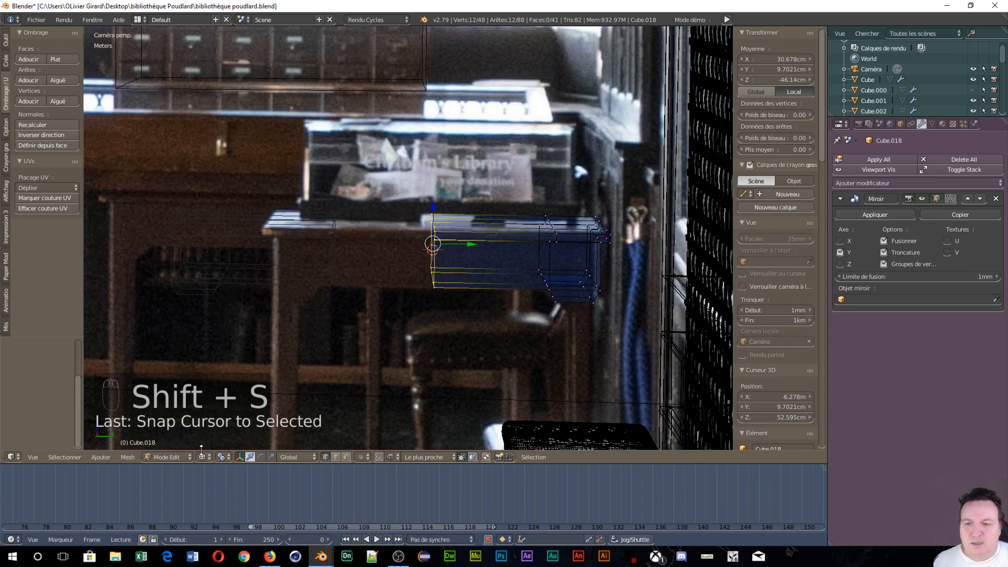
Step: Return the half desk to Object Mode and set its origin to the 3D cursor
key(Tab)
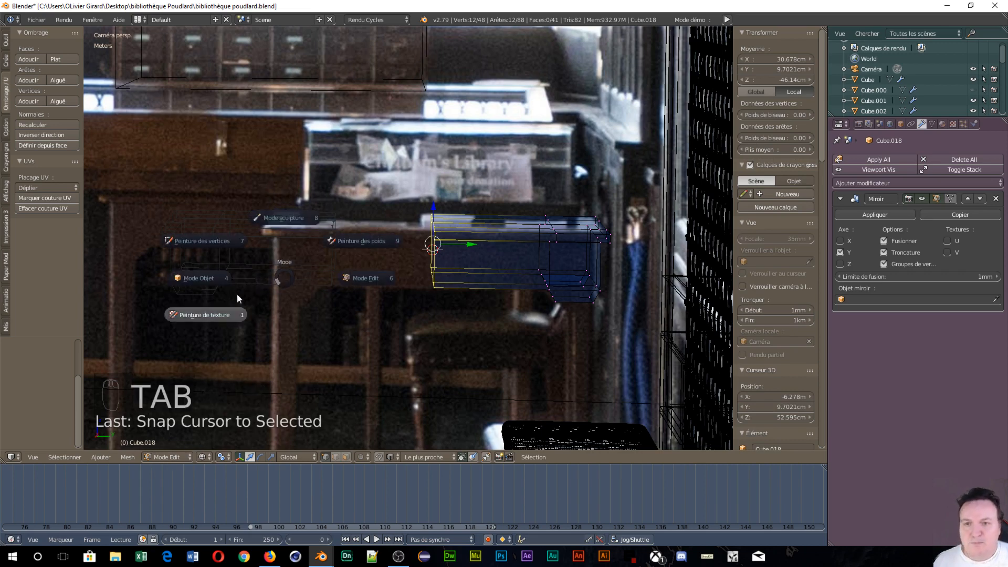
click(197, 278)
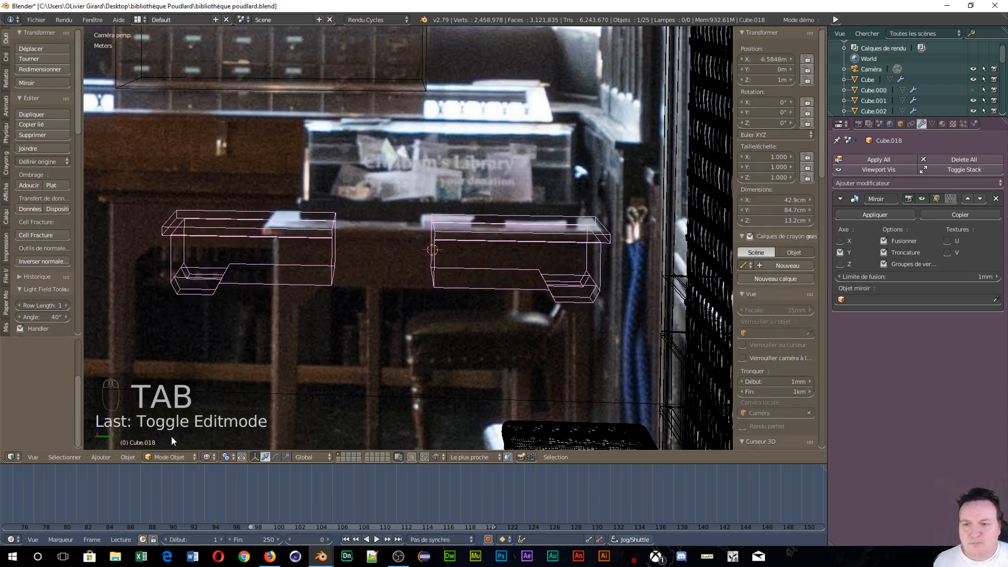
click(128, 457)
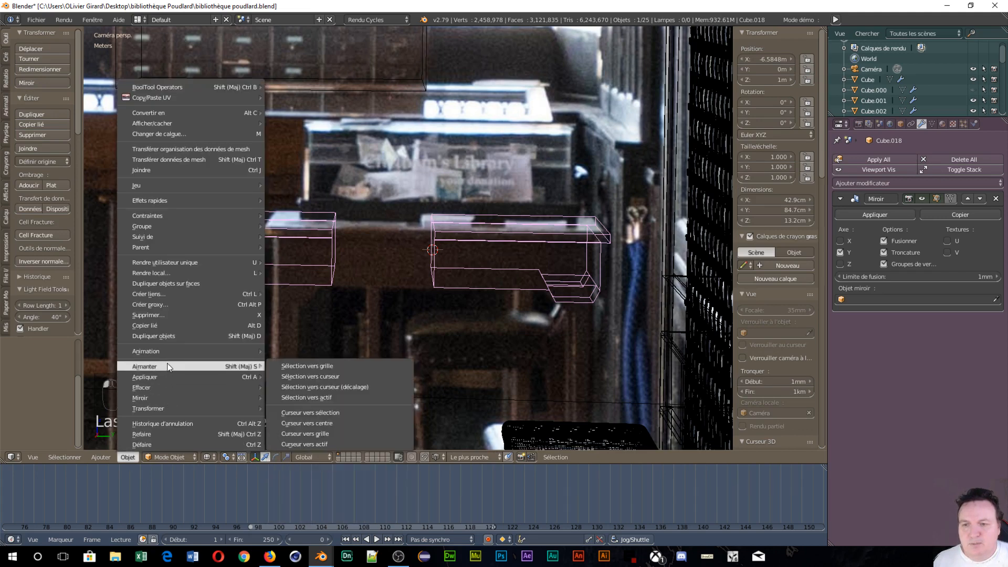
mouse_move(181, 409)
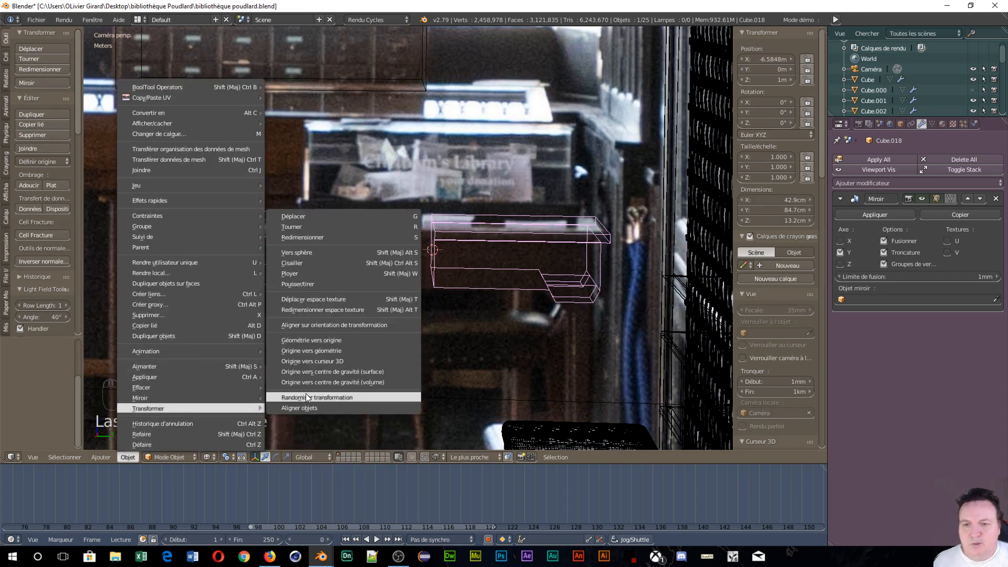
click(351, 362)
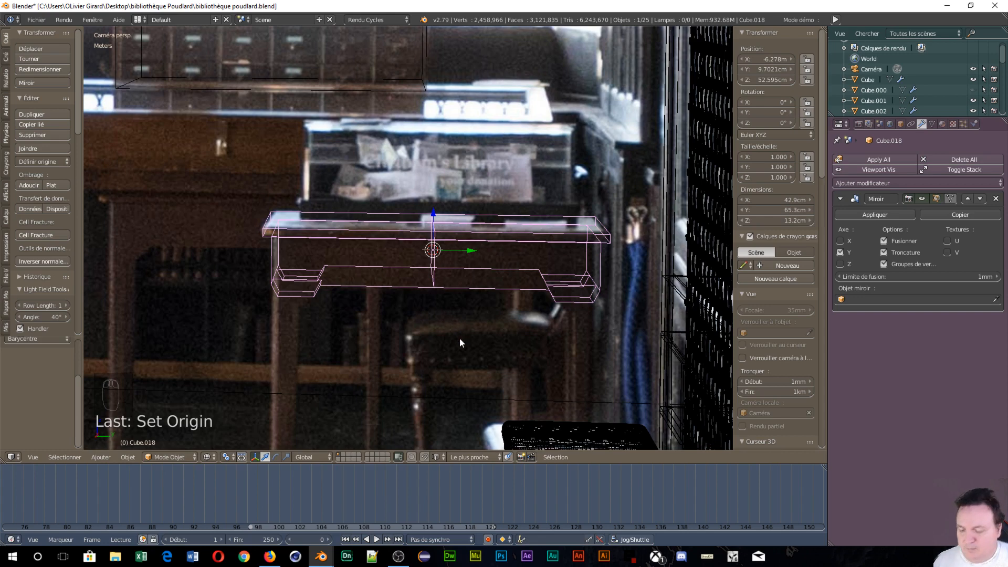
Step: In Edit Mode with face selection, select the two leg bottom faces and move them slightly inward along the global Y axis
key(Tab)
key(Tab)
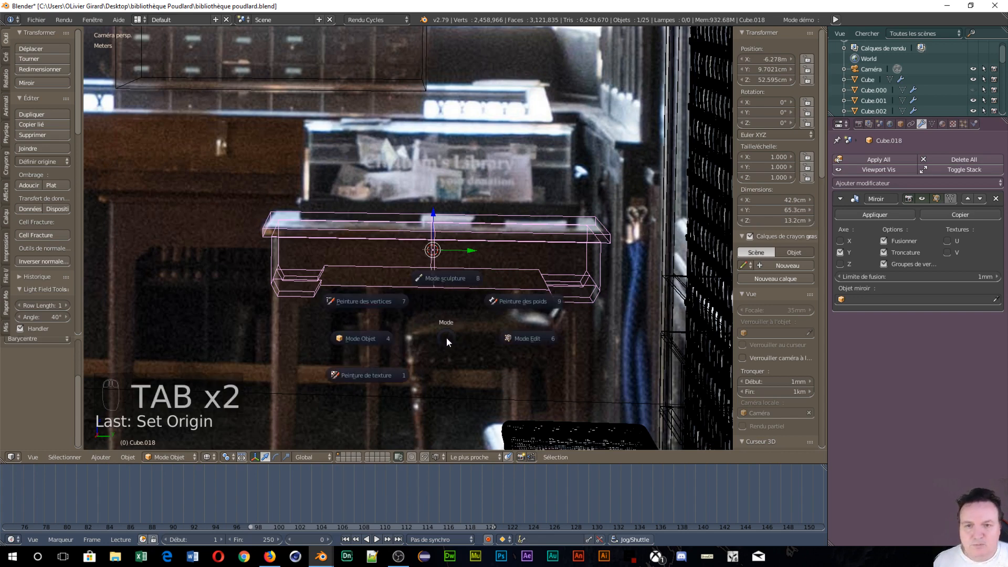
click(521, 339)
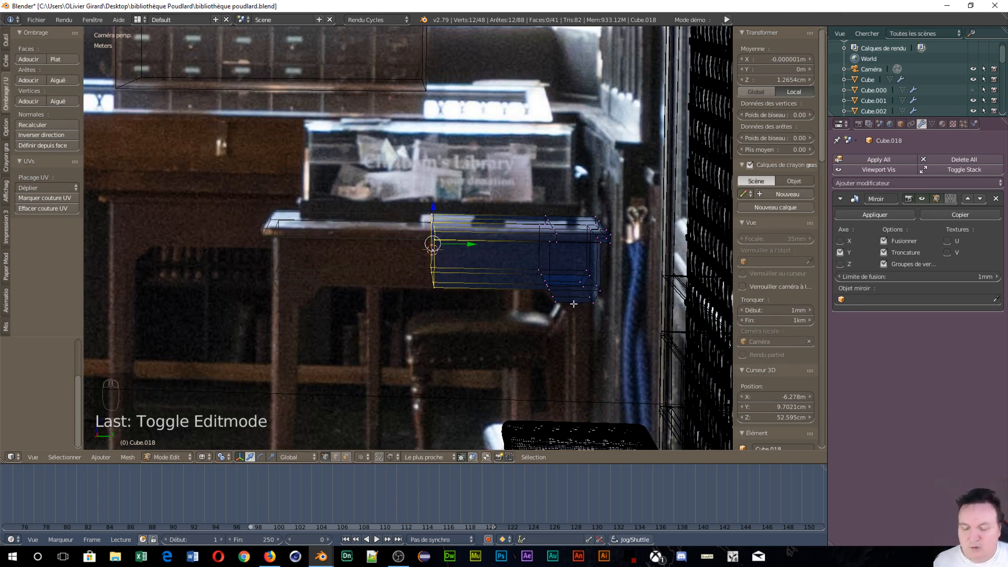
key(ctrl+Tab)
click(541, 326)
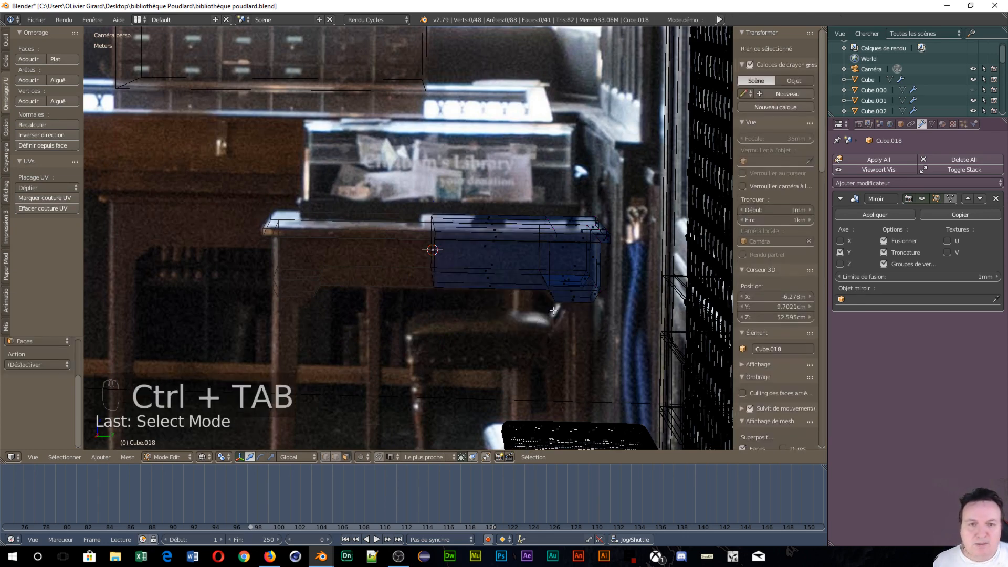
right_click(571, 299)
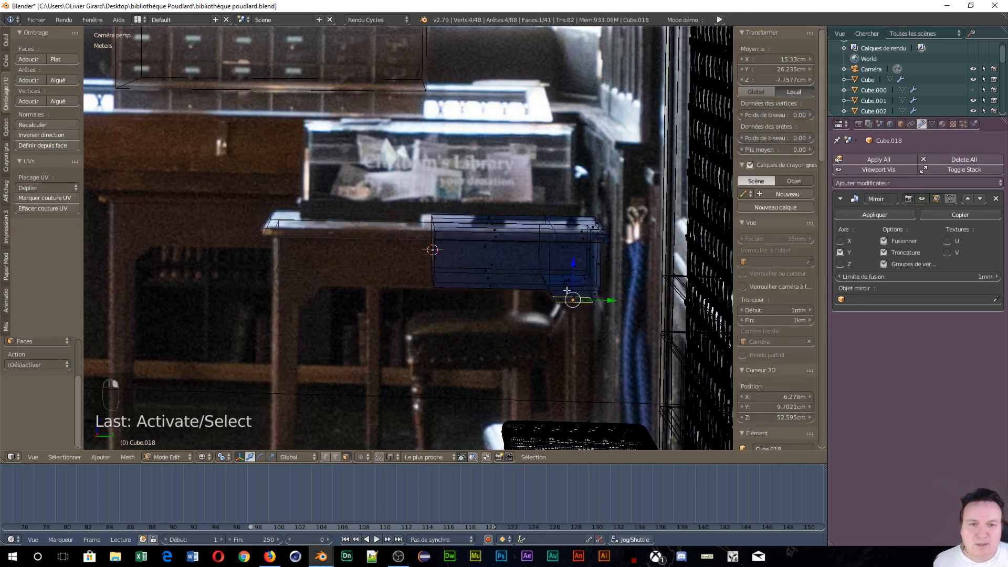
shift+right_click(562, 286)
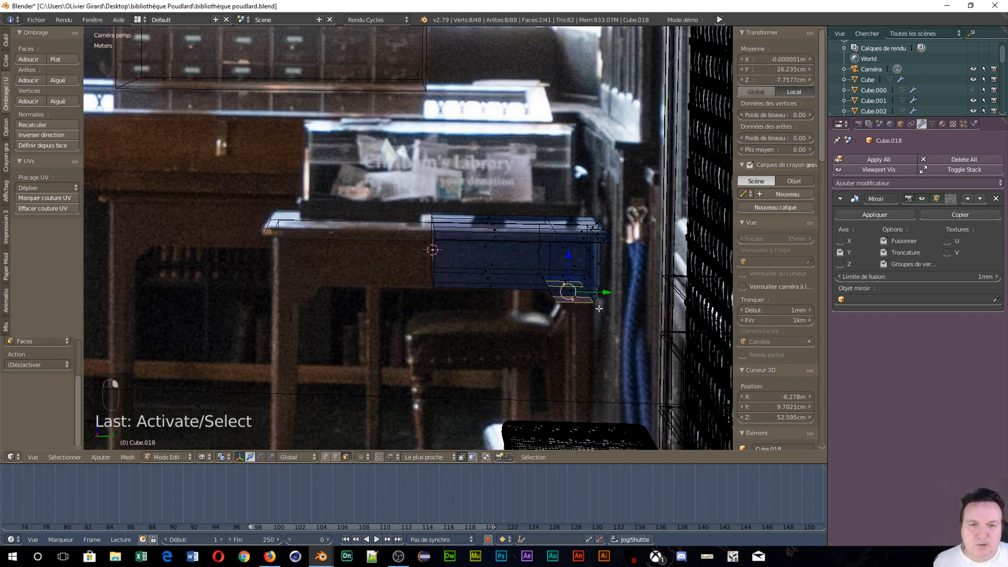
drag(605, 293, 577, 276)
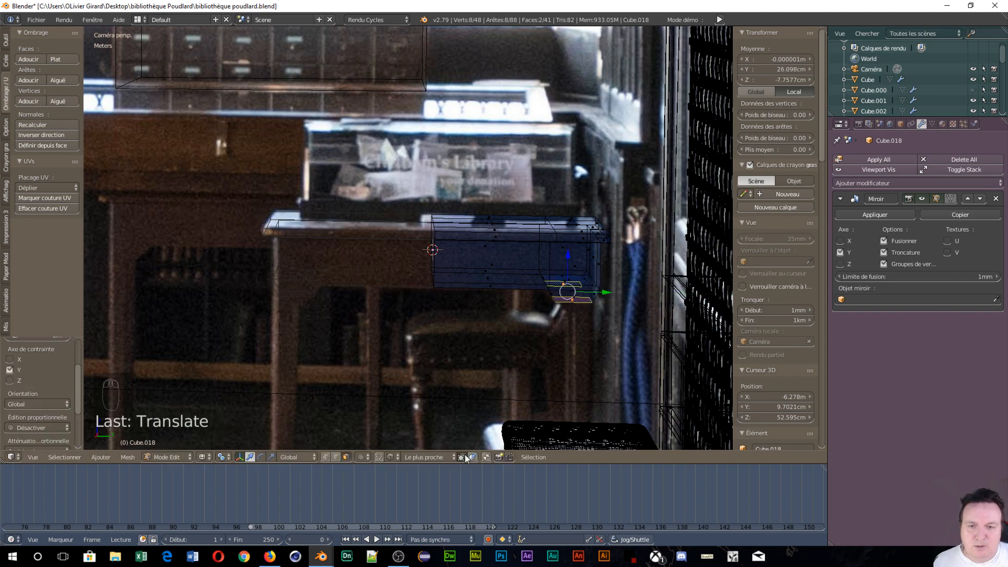
scroll(446, 261, up, 4)
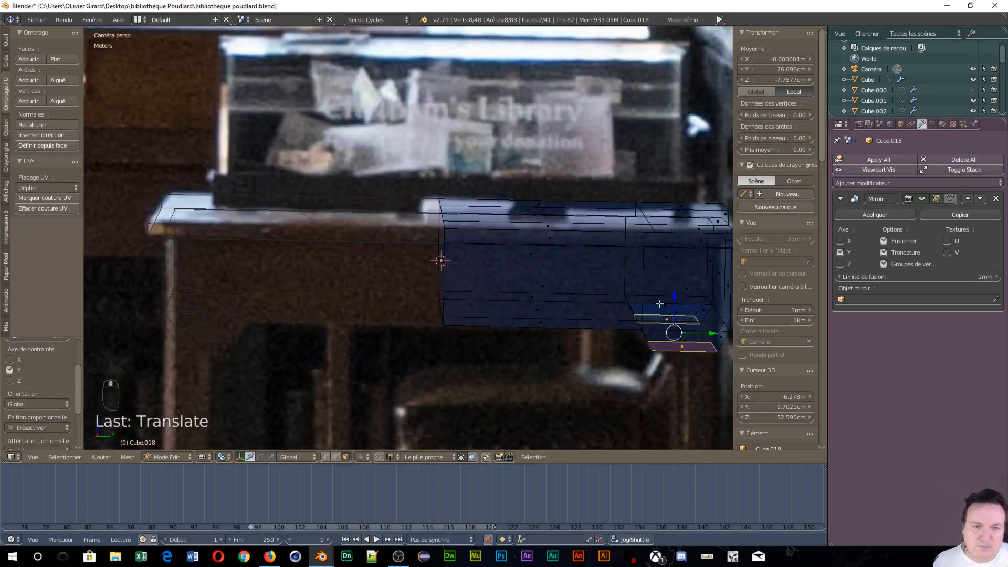
scroll(447, 261, up, 4)
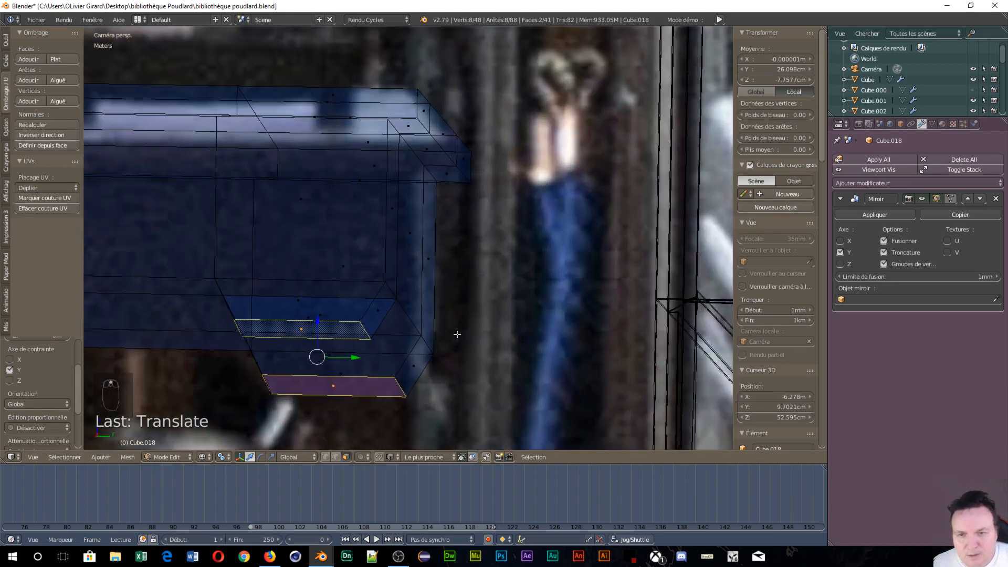
Step: Move the two selected leg faces along Y to about 27.5 cm near the table's outer edge, with the pivot point set to Barycentre
drag(354, 357, 435, 303)
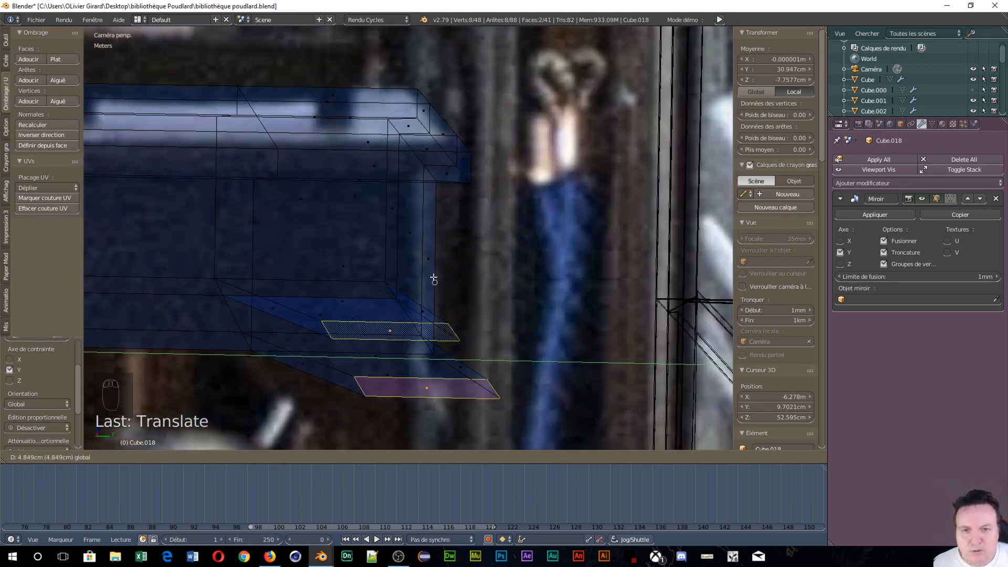
drag(433, 230, 435, 242)
drag(433, 296, 369, 320)
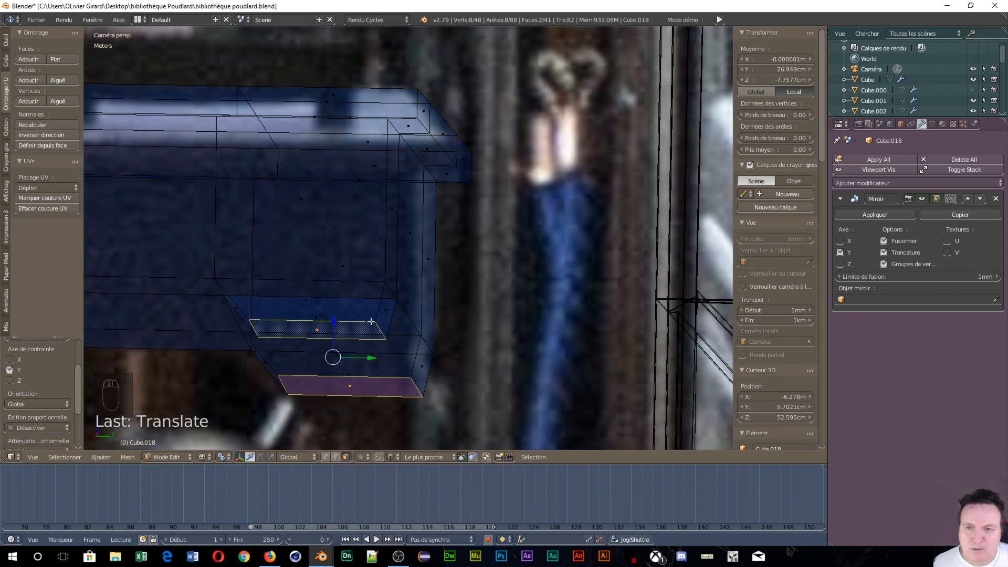
click(221, 456)
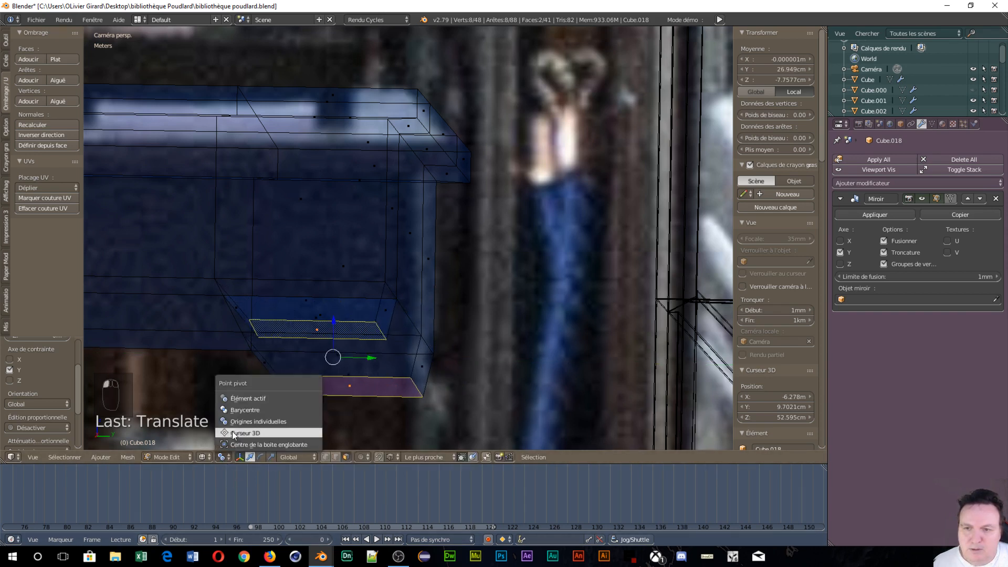
click(247, 409)
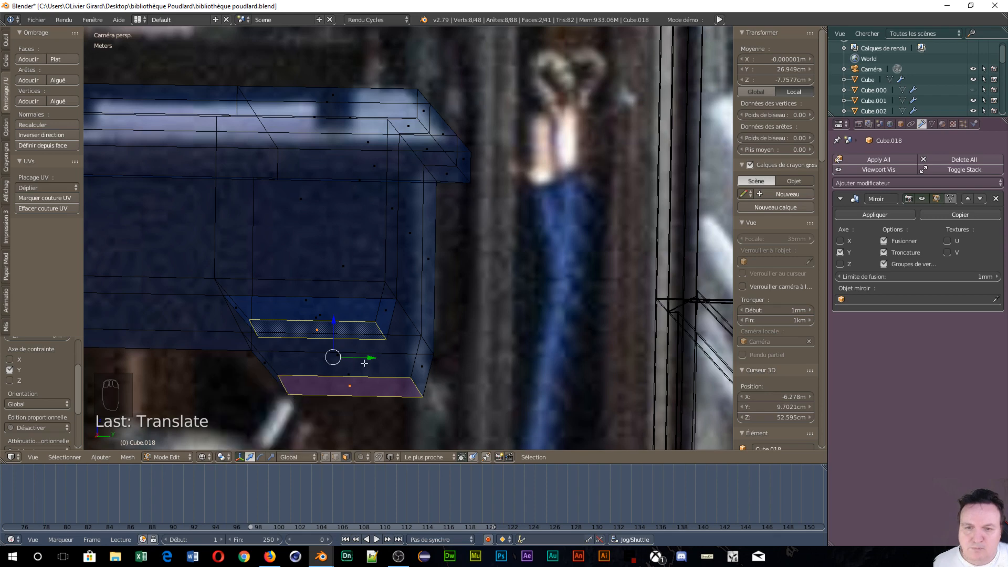
drag(370, 358, 439, 329)
Step: Extrude the two selected faces downward about 1.6 cm to continue the leg brackets
scroll(437, 333, down, 14)
scroll(440, 336, up, 7)
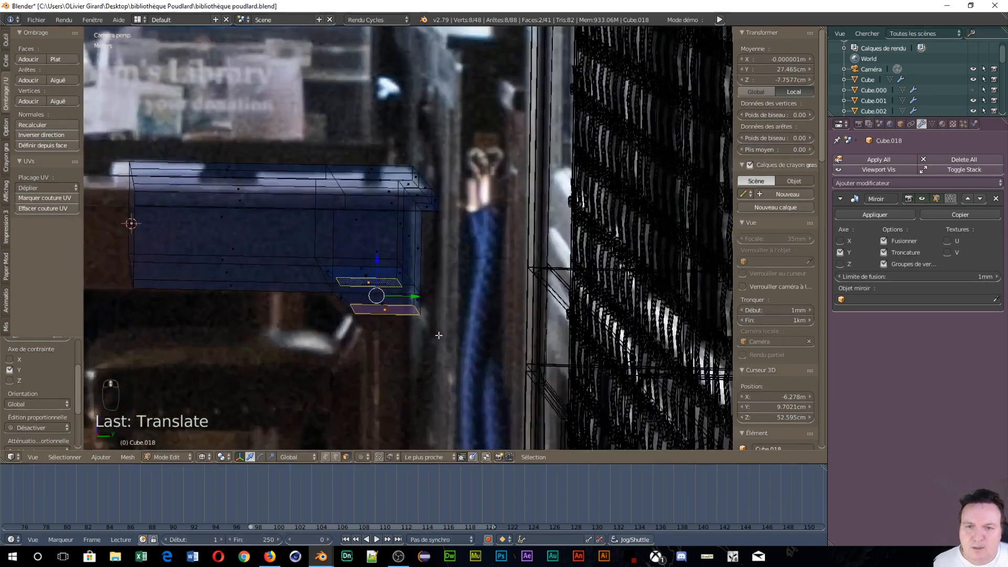
key(e)
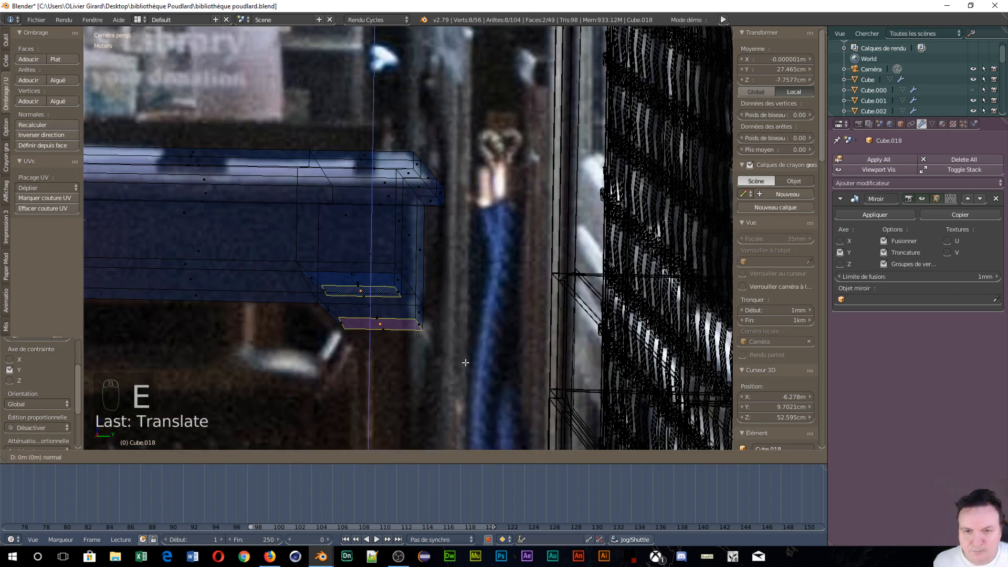
click(465, 377)
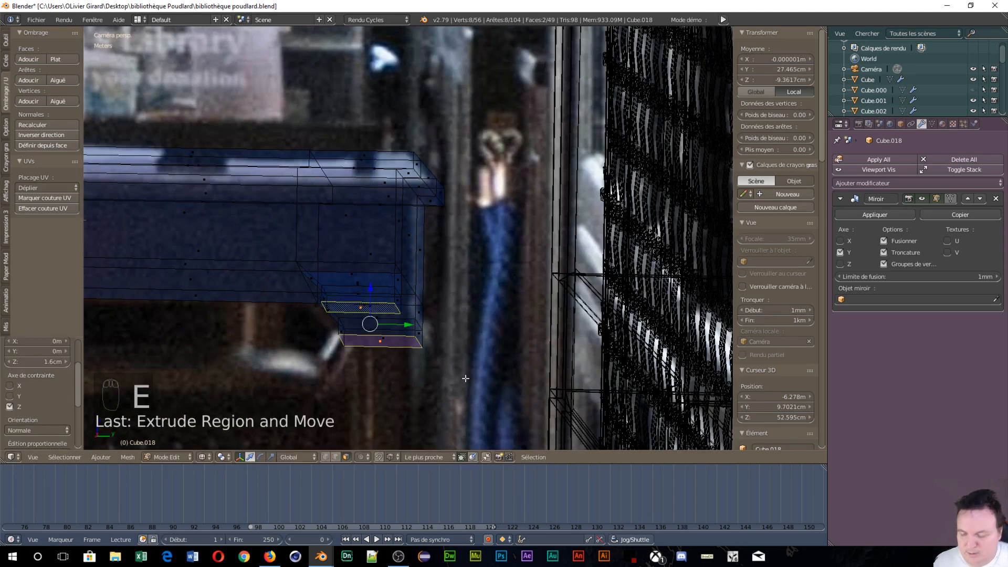
Step: Narrow the extruded faces along Y and shift them about 1.2 cm outward, flush with the table's outer side
key(s)
key(y)
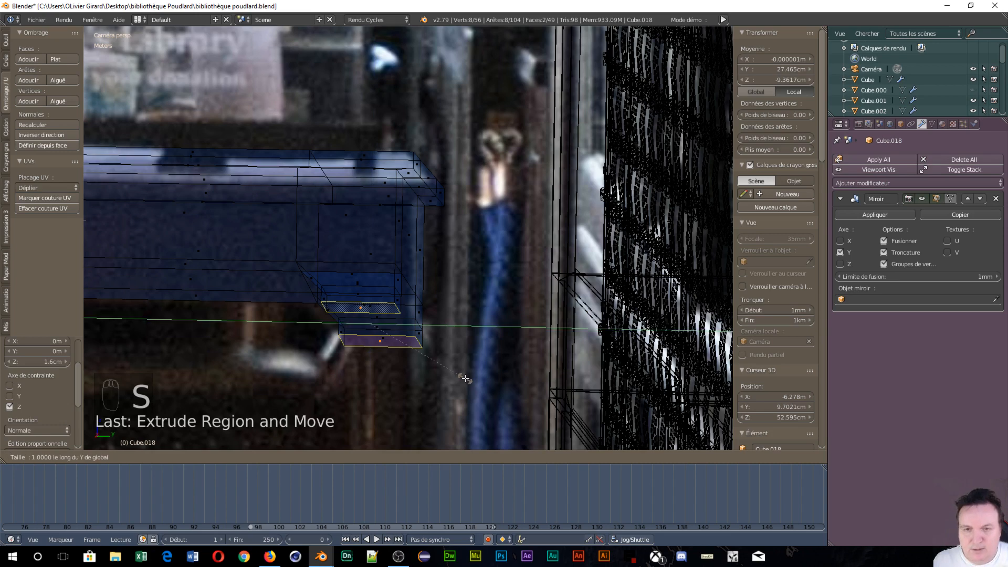
click(433, 361)
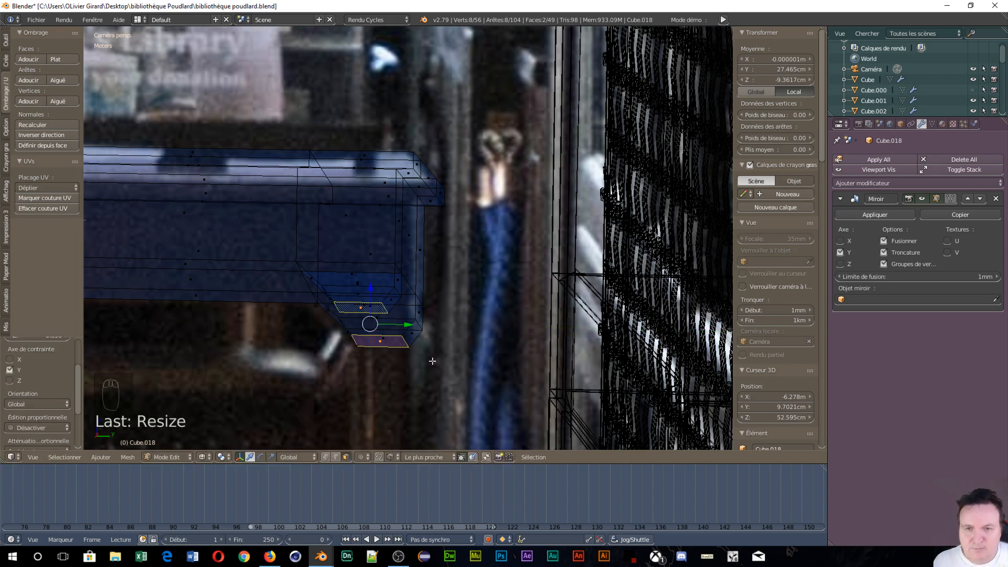
click(407, 327)
drag(404, 325, 419, 322)
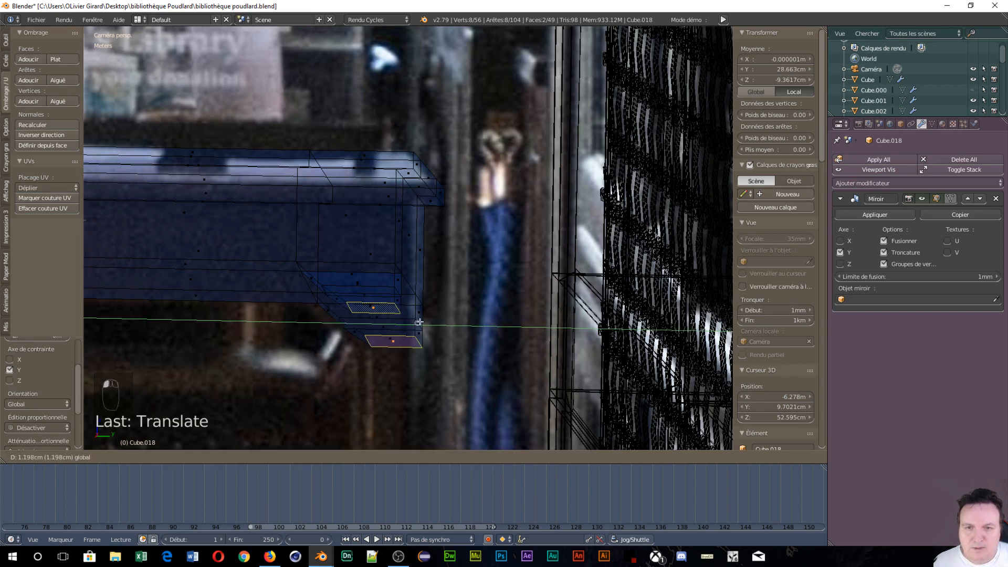
click(422, 323)
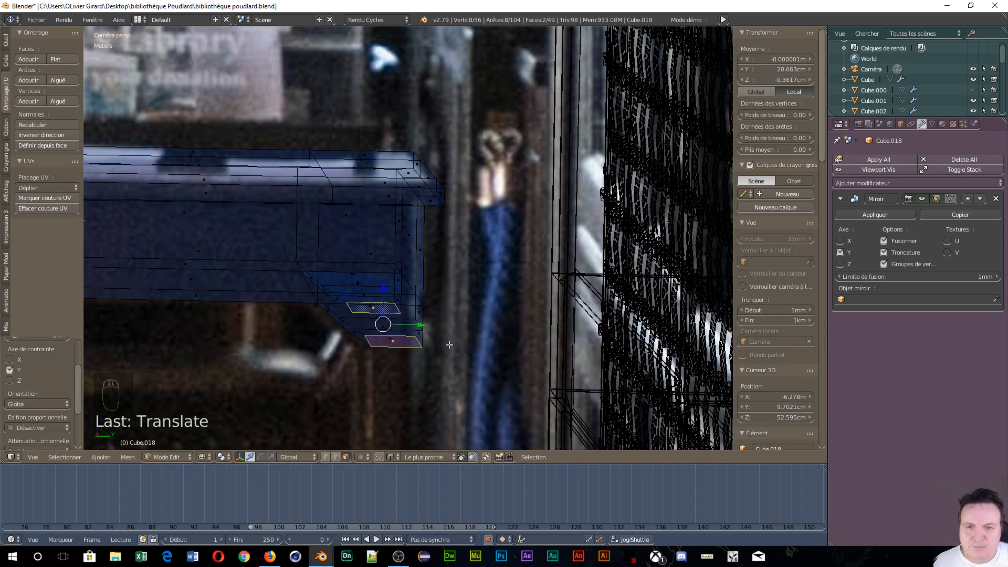
Step: Extrude the two faces downward about 31.9 cm to form the legs and lower their ends to about -53.8 cm in Z
scroll(401, 264, down, 6)
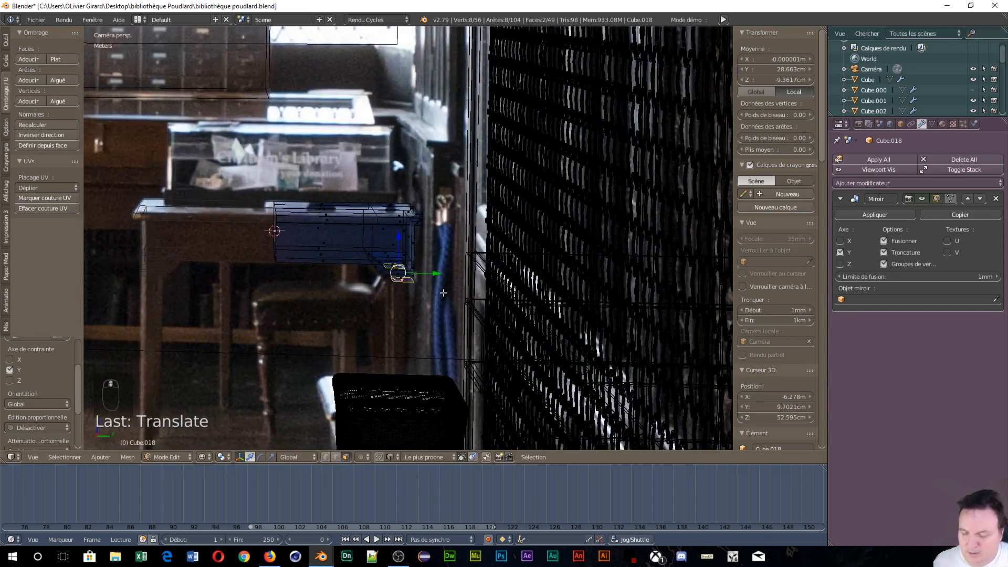
key(e)
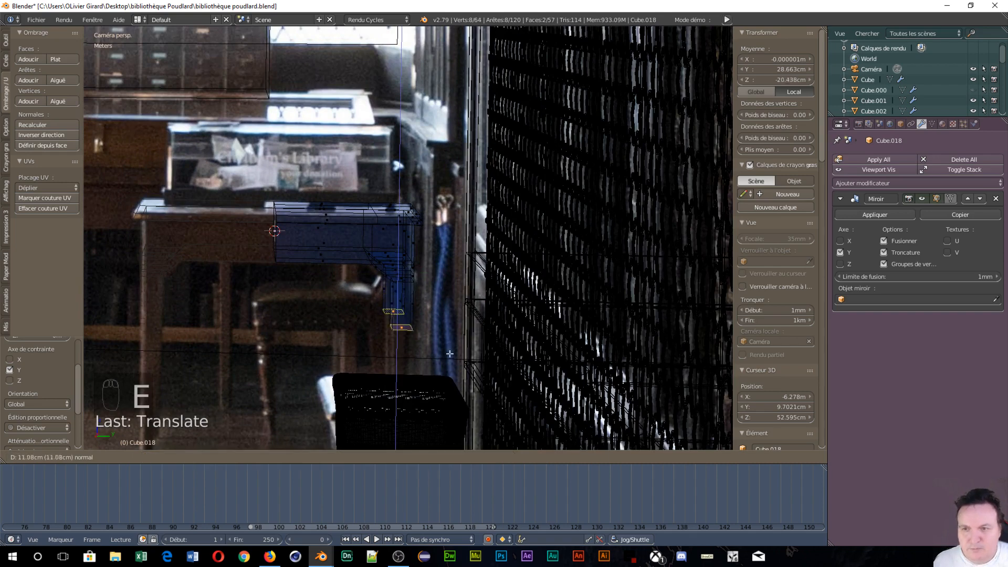
click(448, 431)
shift+middle_drag(268, 428, 366, 313)
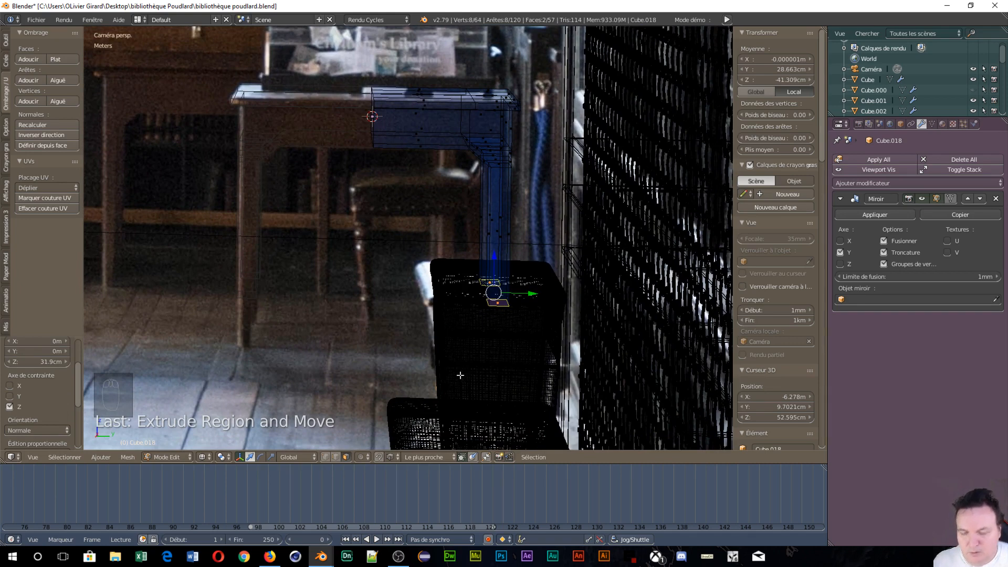
drag(493, 261, 501, 313)
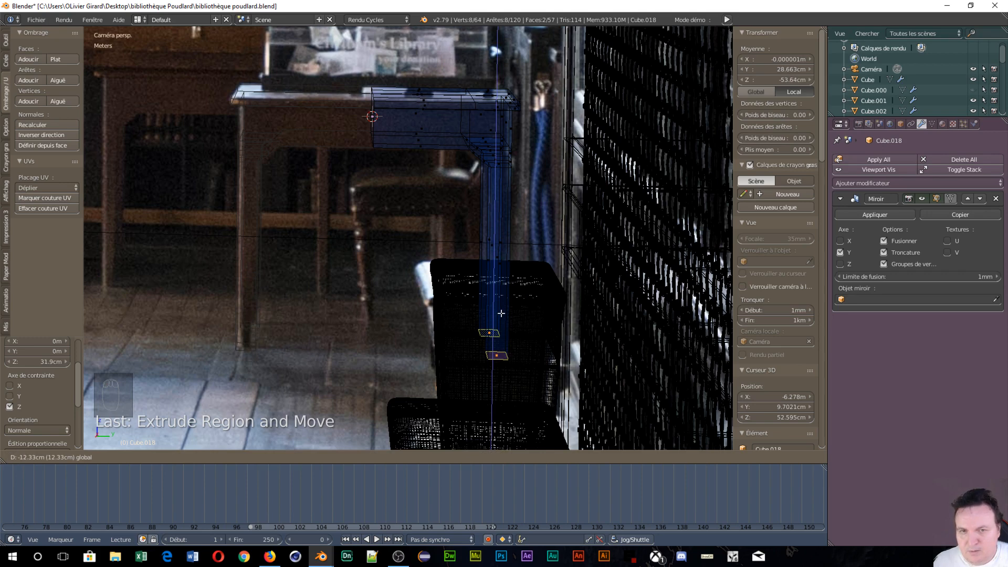
drag(502, 313, 502, 315)
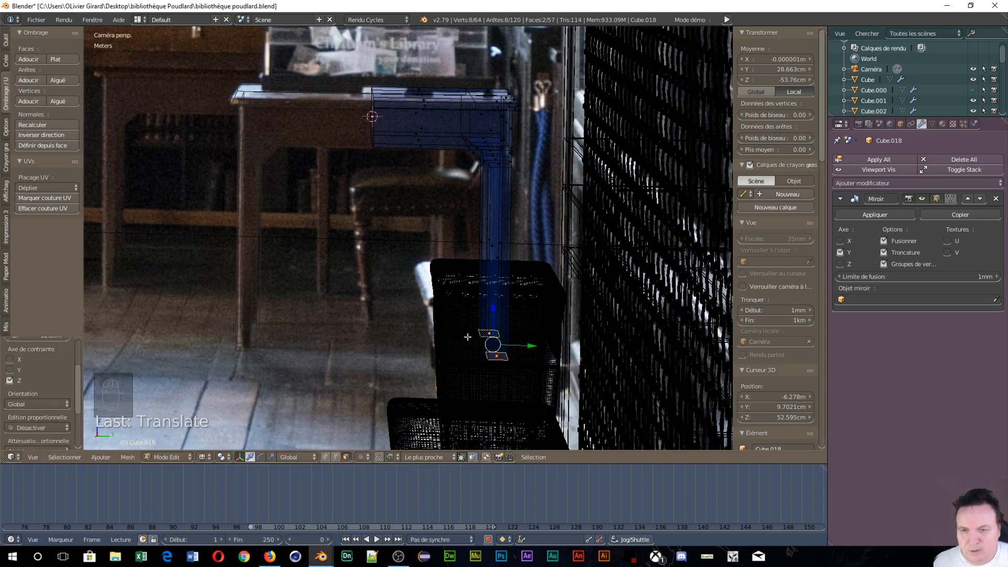
Step: Scale down the end faces of the legs to taper them and move the ends outward along Y to about 29.3 cm
key(s)
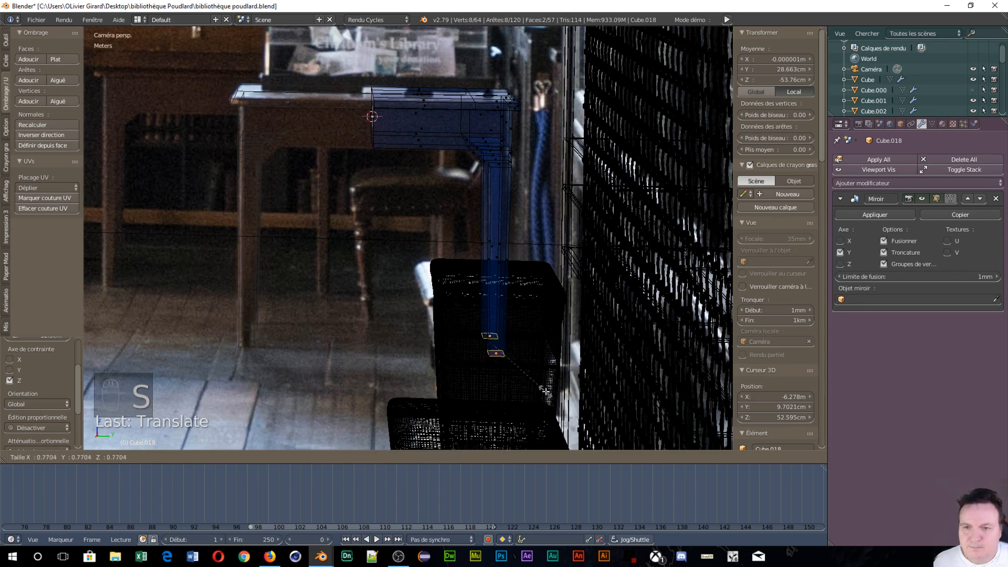
click(531, 355)
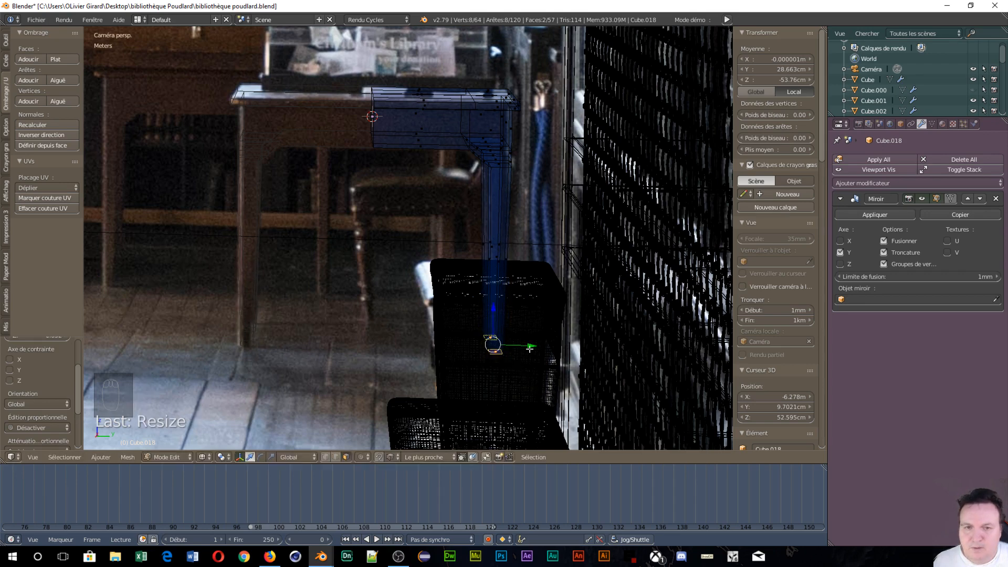
drag(529, 345, 531, 345)
Step: Examine the alignment of the table's legs from the end of the table, outside the camera view
scroll(274, 275, down, 3)
middle_drag(385, 311, 362, 296)
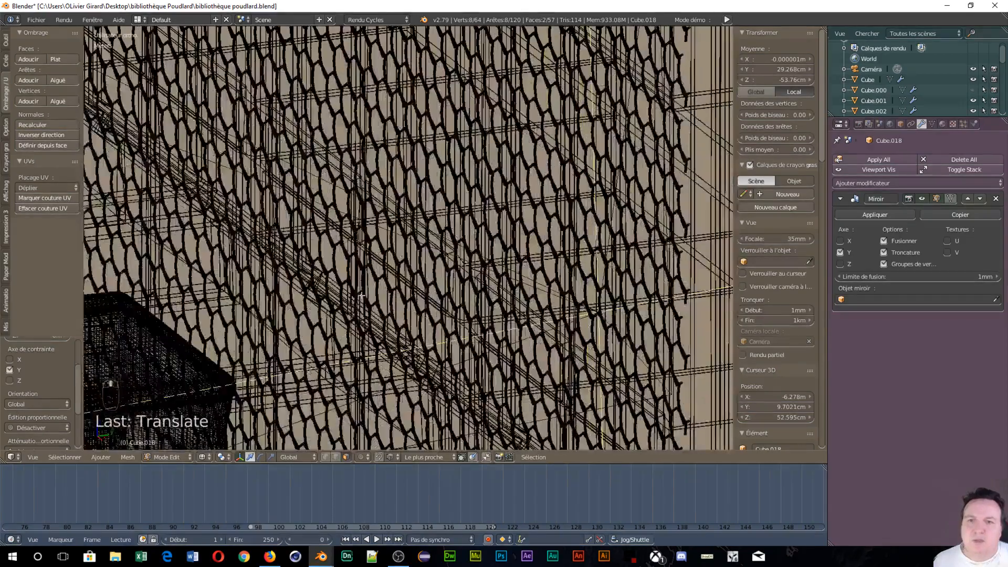
scroll(361, 295, down, 10)
middle_drag(90, 189, 416, 284)
scroll(142, 216, down, 3)
scroll(143, 216, up, 2)
scroll(145, 216, down, 2)
scroll(150, 317, up, 2)
scroll(337, 285, up, 3)
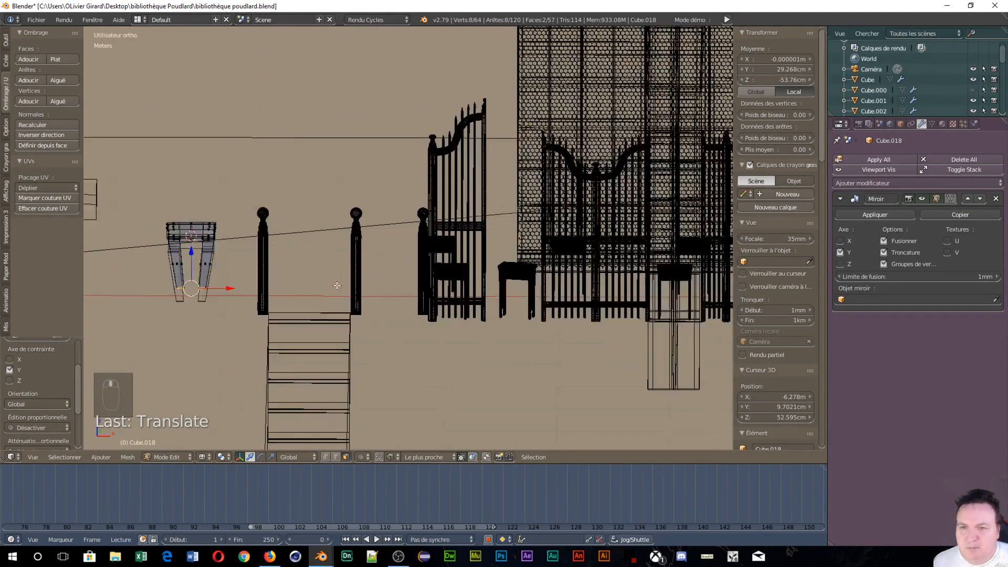
scroll(337, 285, up, 1)
scroll(337, 286, up, 2)
shift+middle_drag(189, 335, 422, 306)
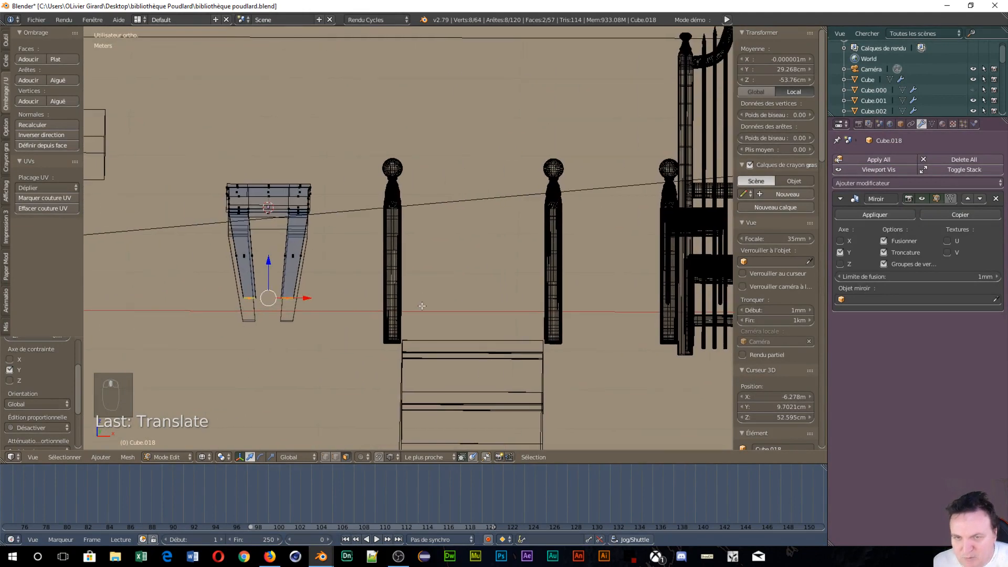
scroll(312, 341, up, 1)
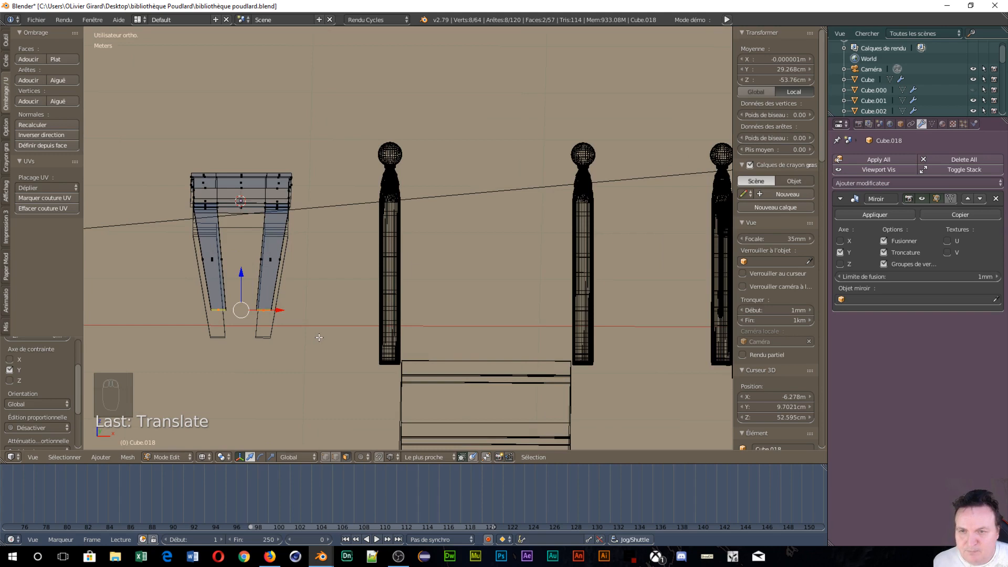
key(s)
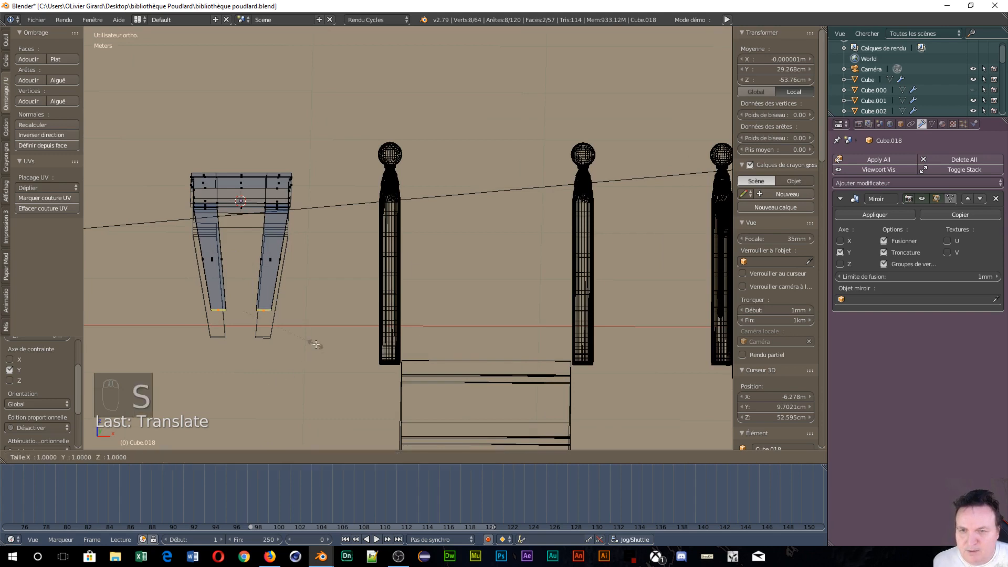
key(x)
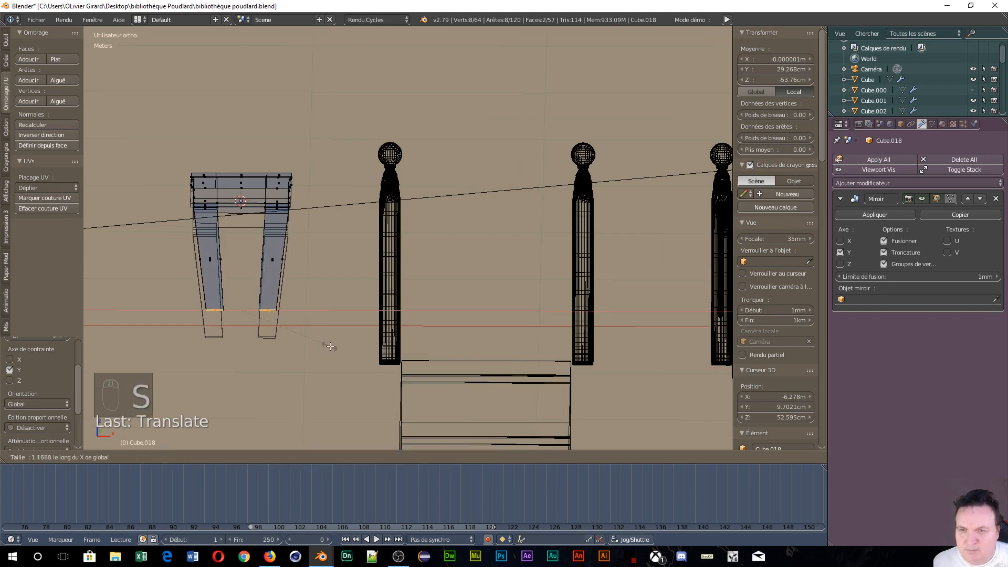
right_click(350, 353)
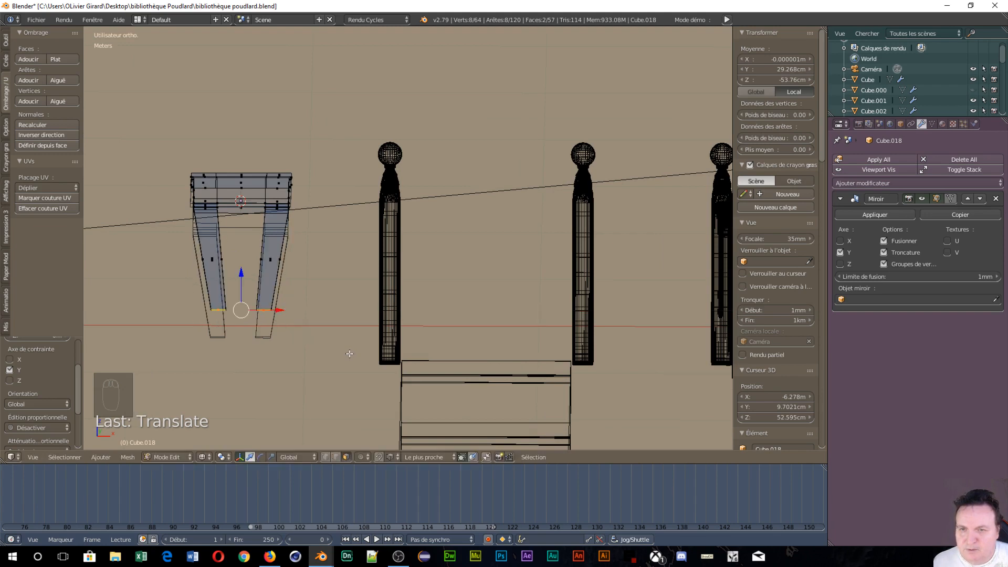
Step: Move each leg's end face outward along X, to about 17.2 cm and -17.2 cm, aligning the outer sides with the tabletop frame
right_click(257, 310)
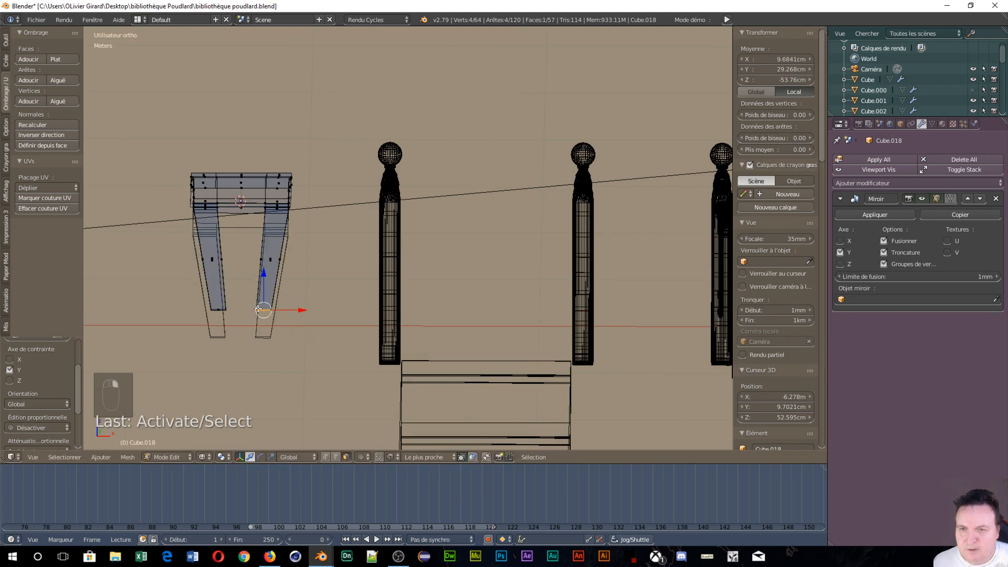
drag(297, 310, 289, 214)
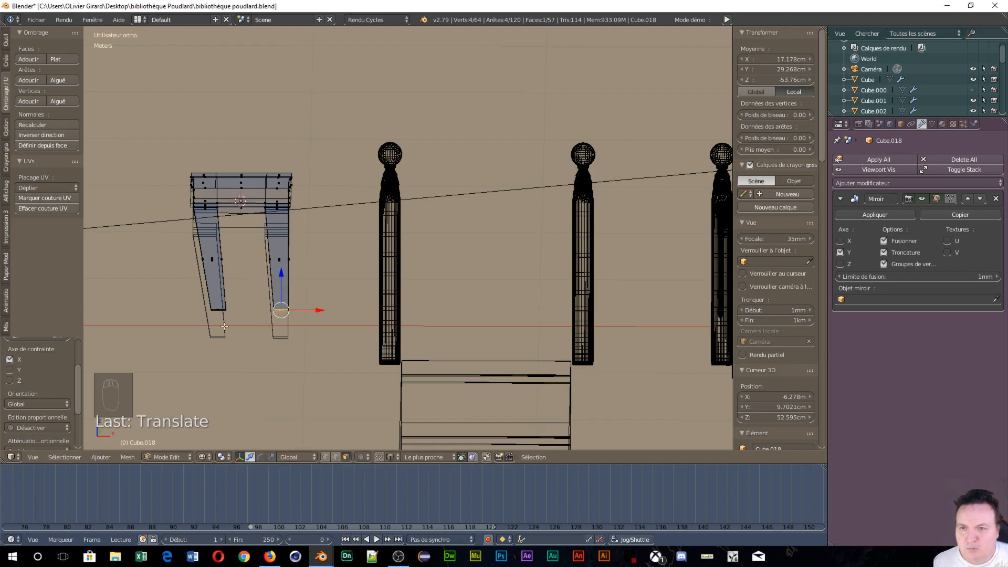
right_click(218, 308)
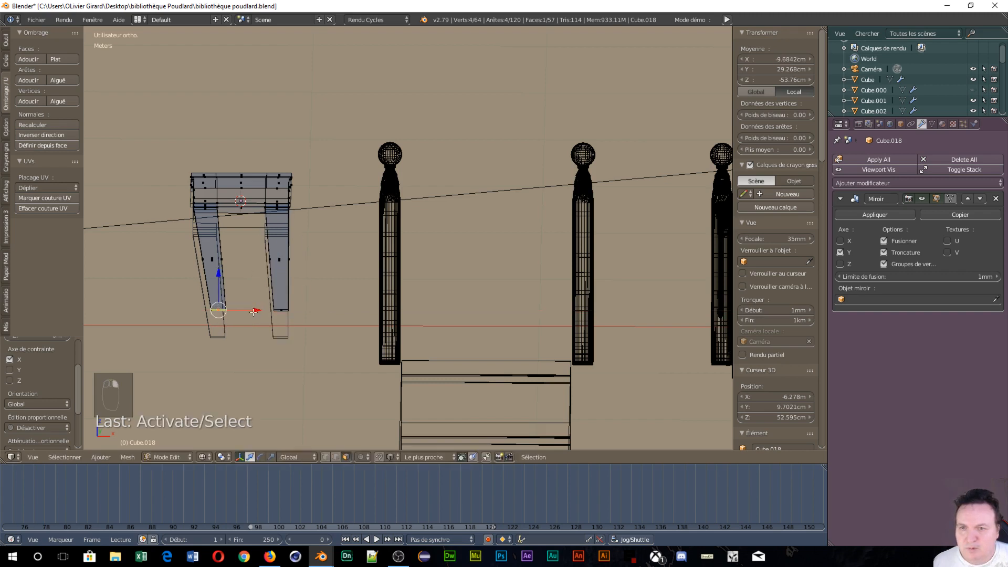
drag(254, 311, 192, 215)
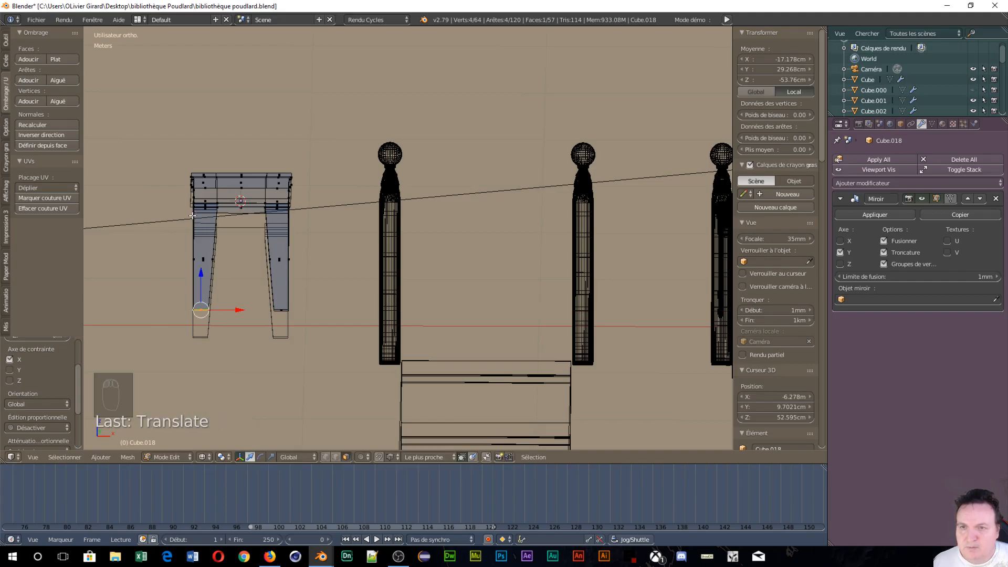
Step: Return to Object mode and compare the whole table with the reference photo through the camera
scroll(351, 256, down, 3)
middle_drag(493, 311, 372, 325)
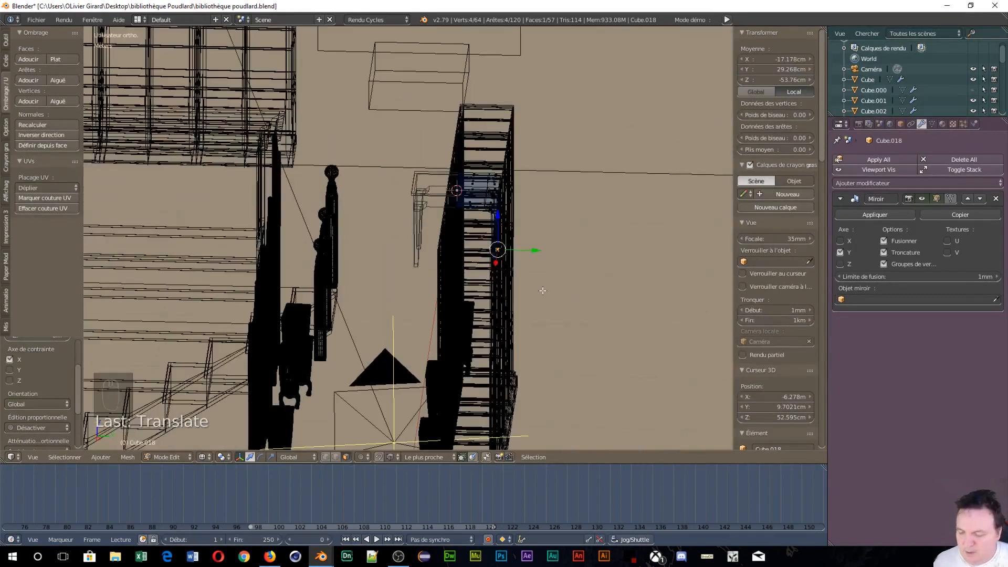
key(Tab)
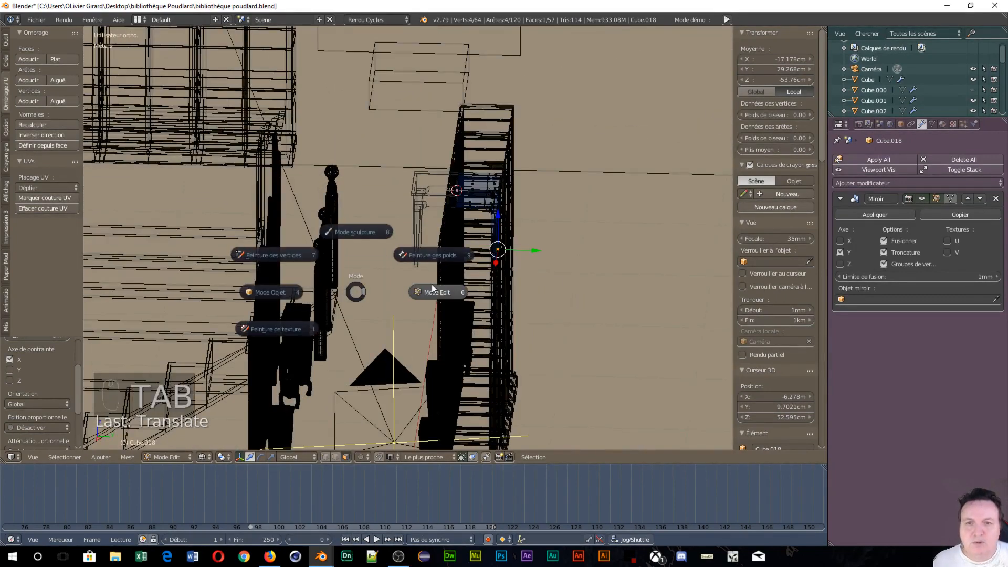
click(268, 285)
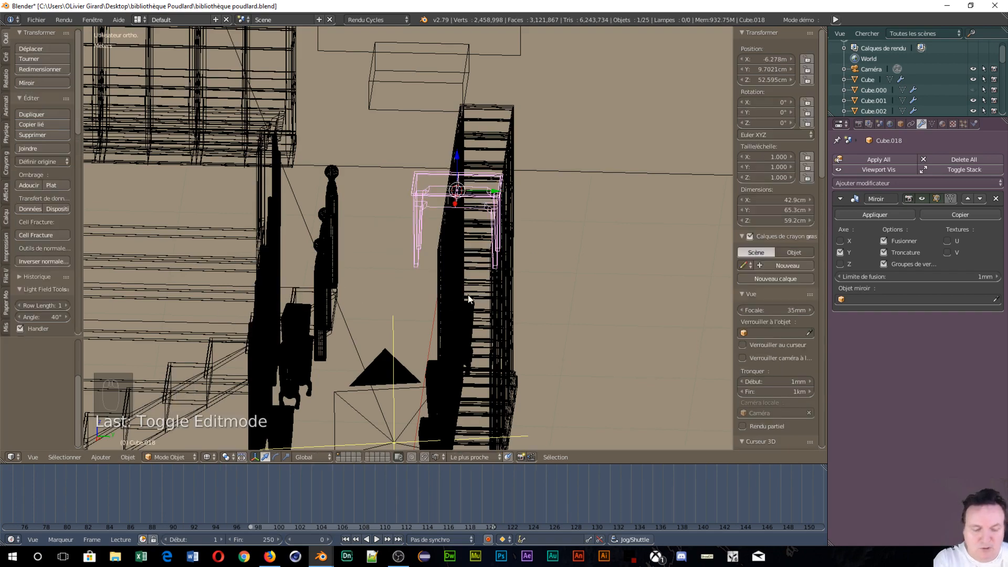
key(KP_0)
scroll(420, 216, up, 2)
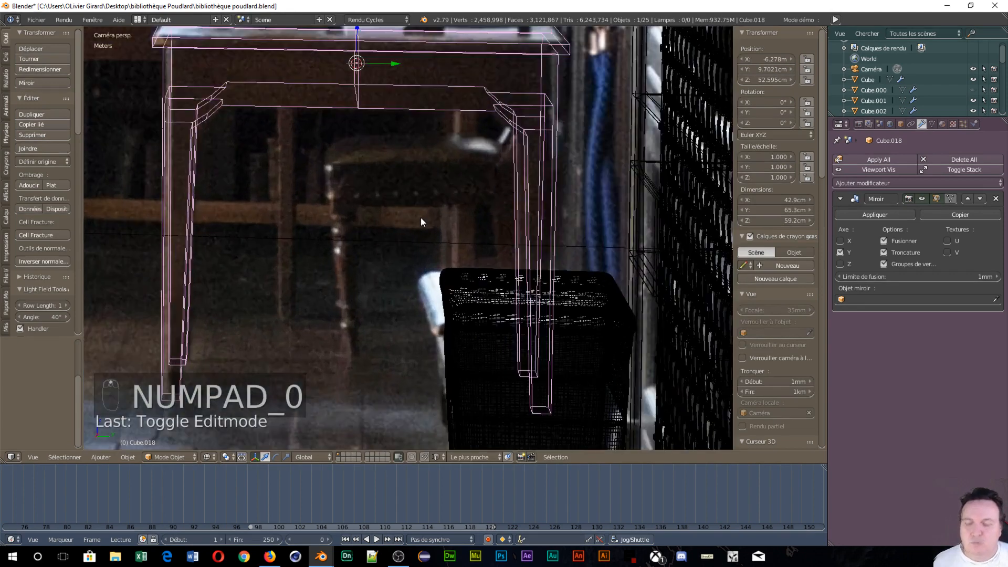
shift+middle_drag(420, 215, 432, 327)
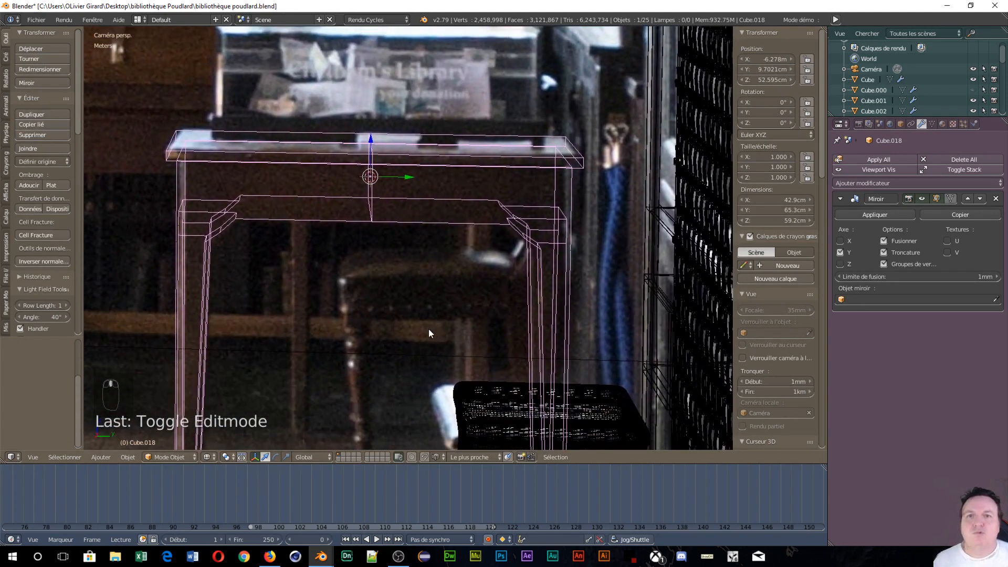
scroll(428, 329, up, 1)
scroll(411, 322, down, 3)
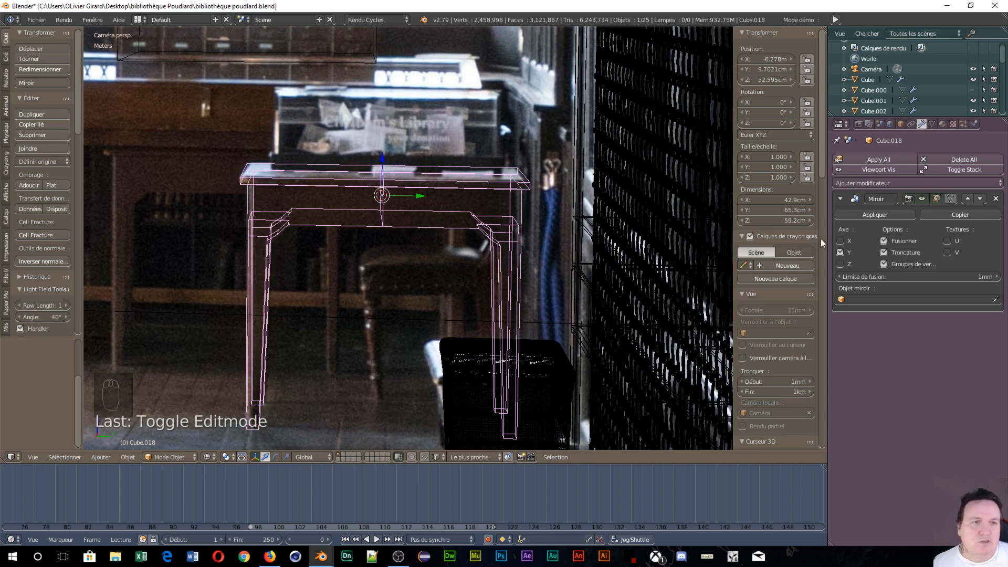
Step: Apply the table's Mirror modifier and add a Subdivision Surface modifier with 2 view subdivisions
click(875, 215)
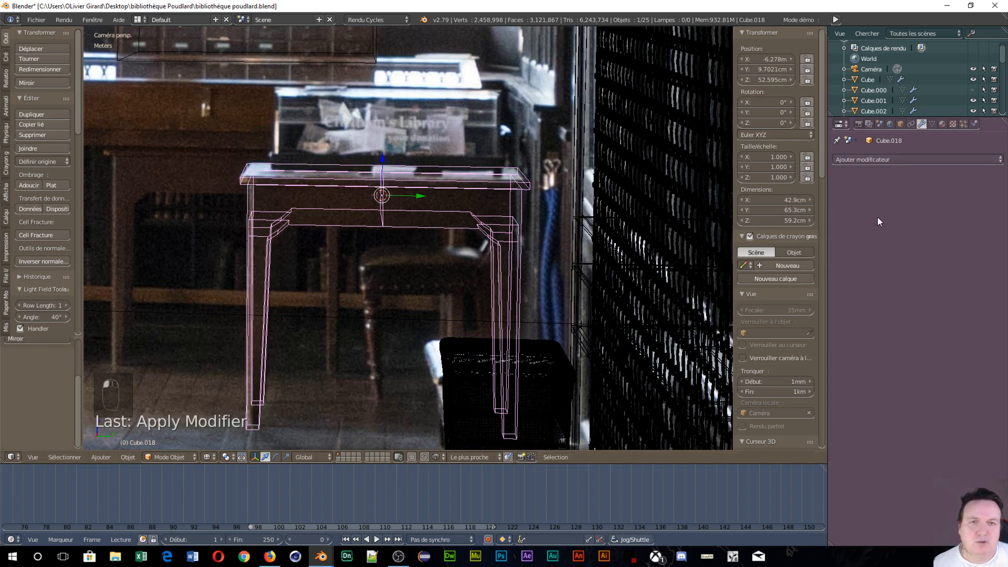
click(871, 160)
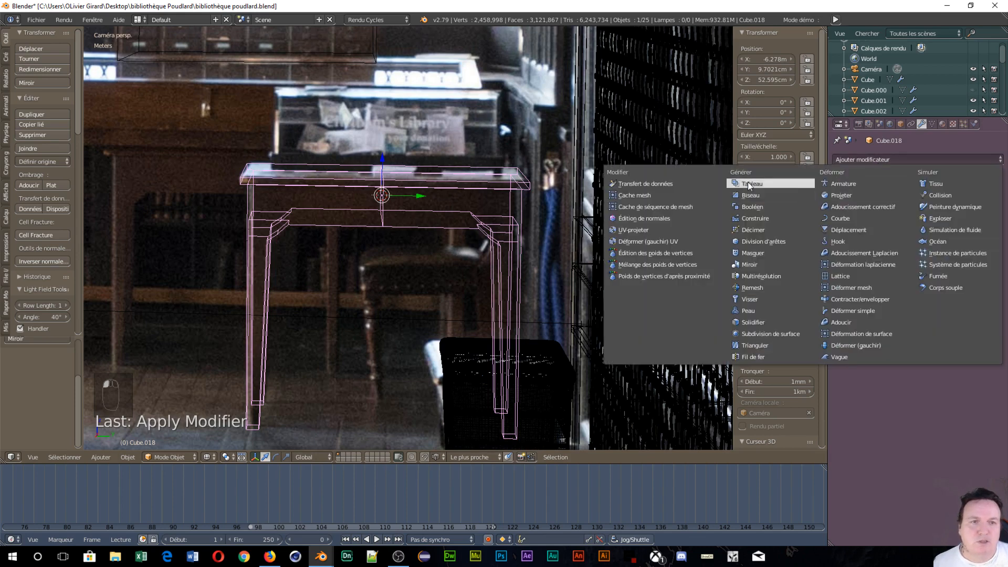
click(760, 335)
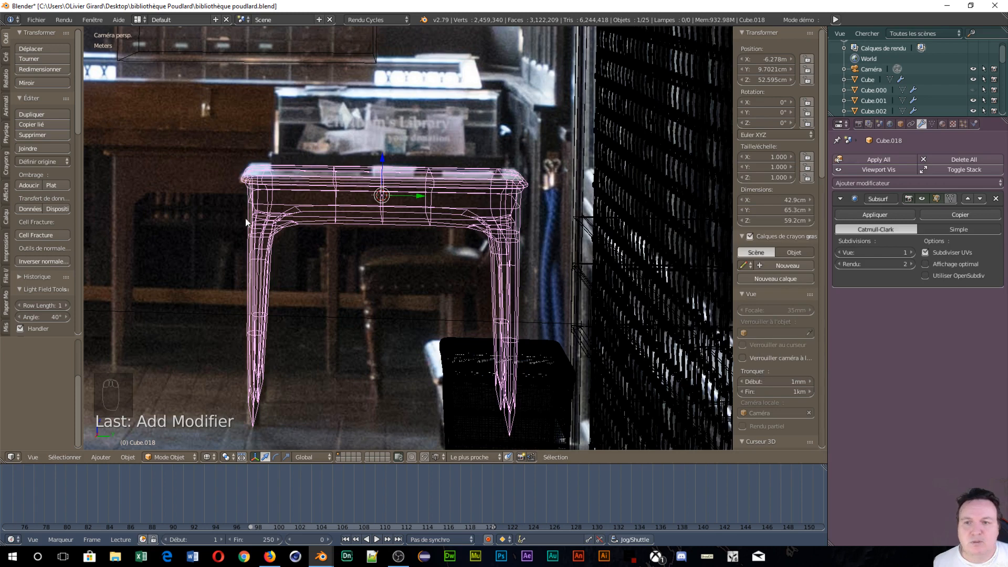
click(910, 253)
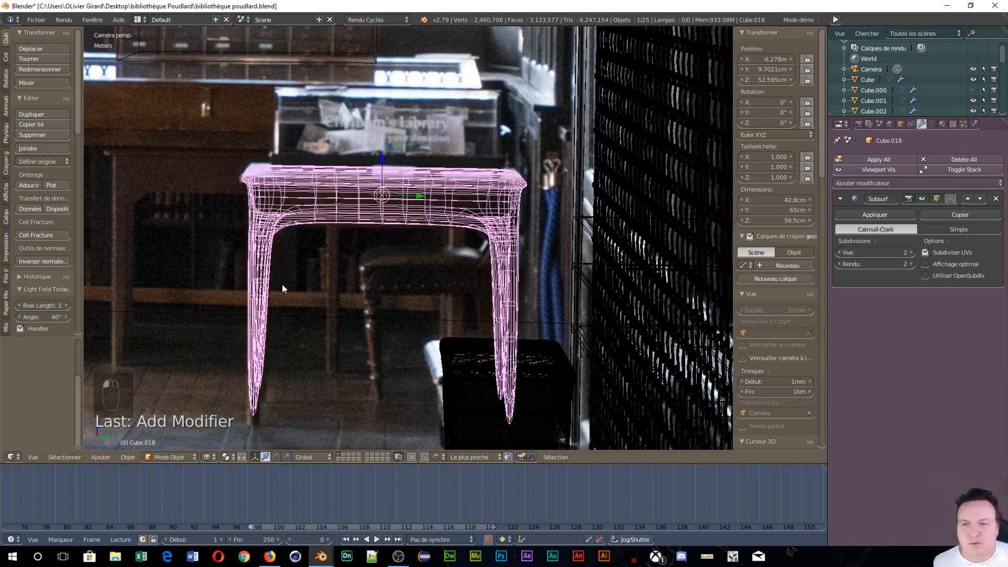
Step: In Edit mode, add a loop cut on the front leg at the negative Y end and slide it right down to the foot
key(Tab)
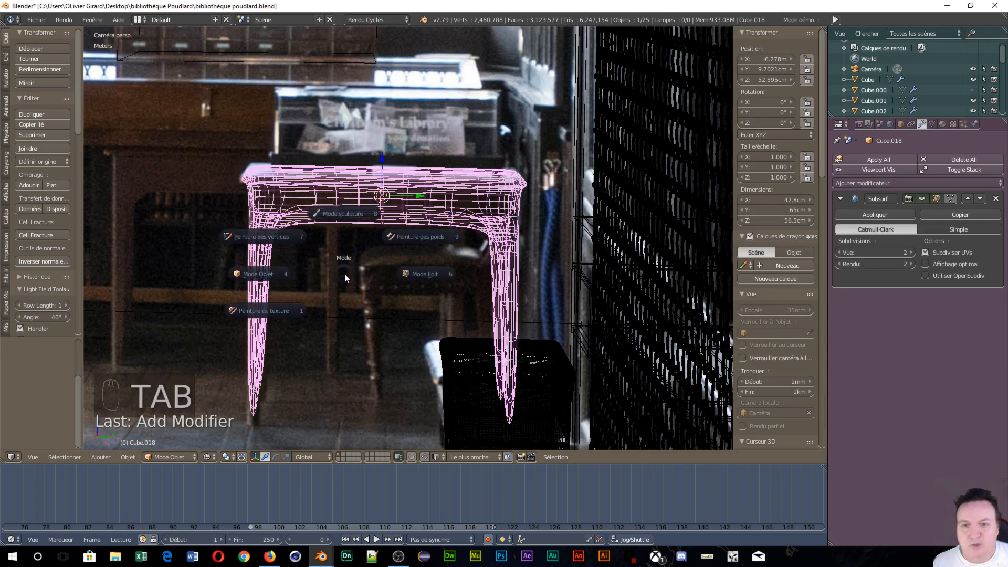
click(424, 274)
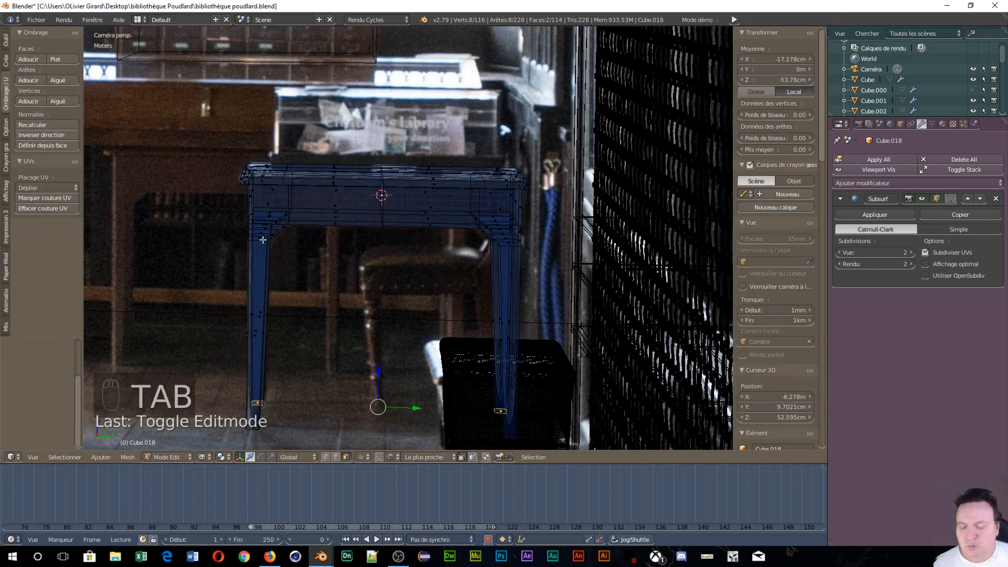
key(ctrl+r)
click(267, 258)
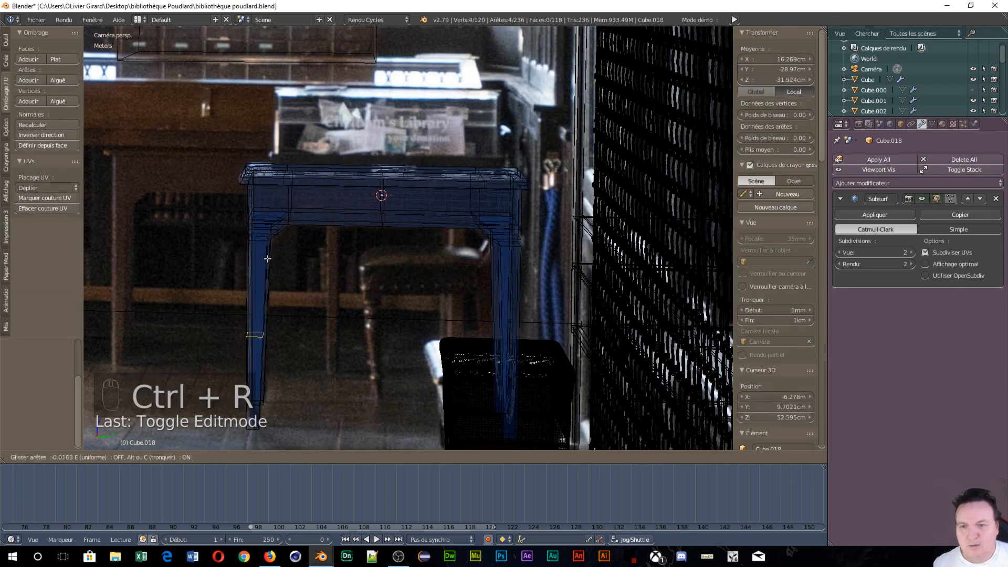
click(268, 341)
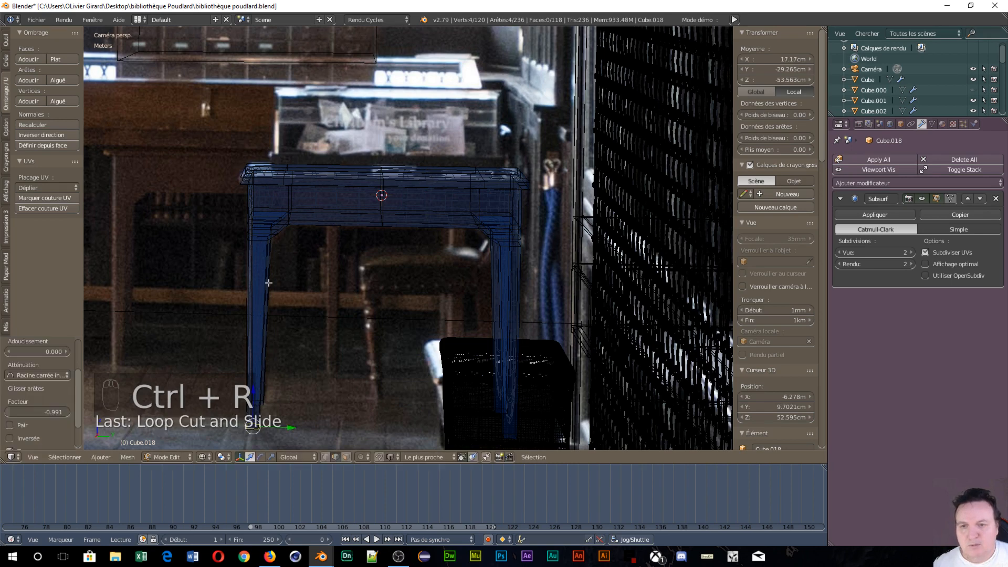
key(ctrl+e)
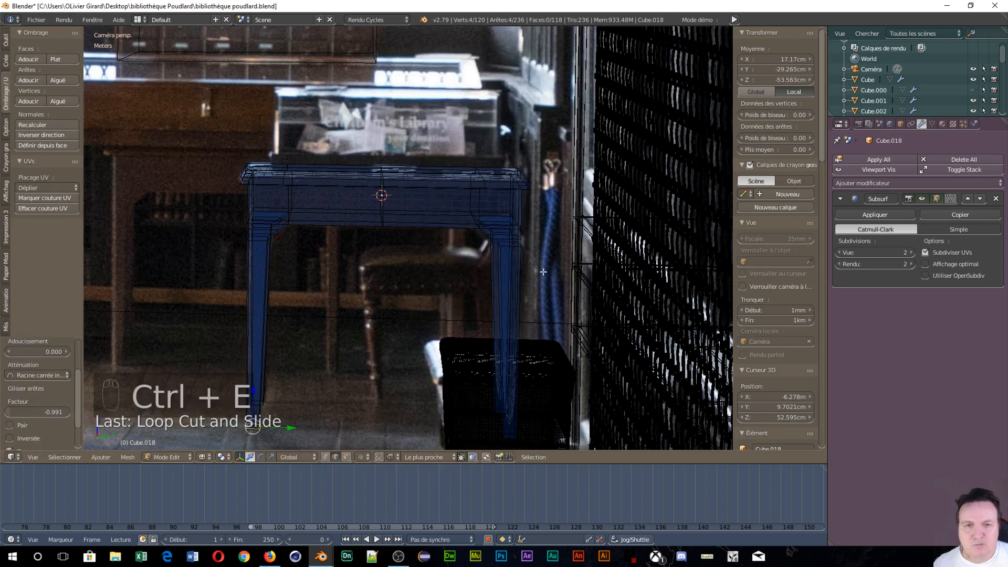
Step: Isolate the table in local view and add a loop cut close to the foot of each of the other three legs
key(KP_Divide)
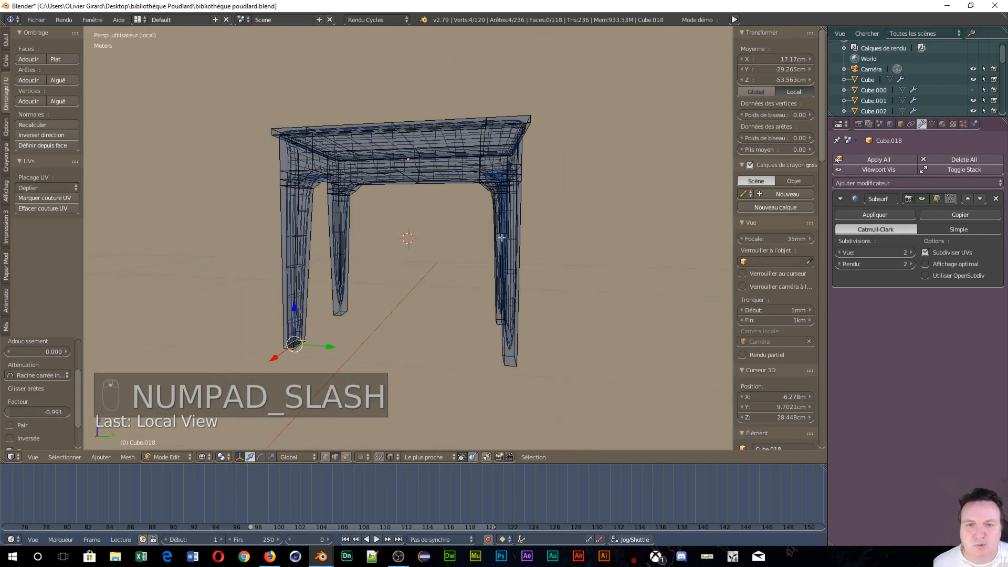
key(ctrl+r)
click(514, 252)
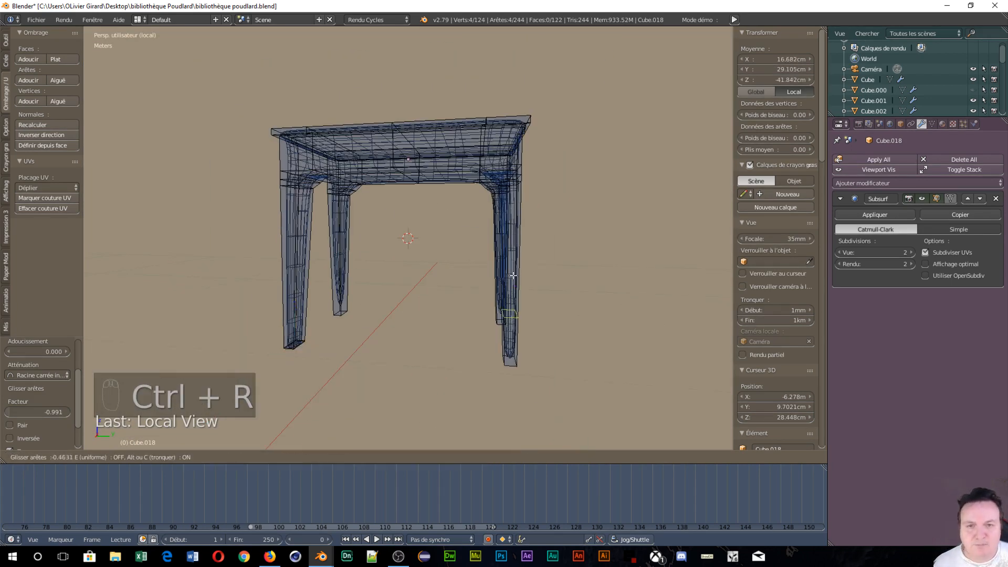
click(524, 321)
middle_drag(524, 321, 482, 342)
key(ctrl+r)
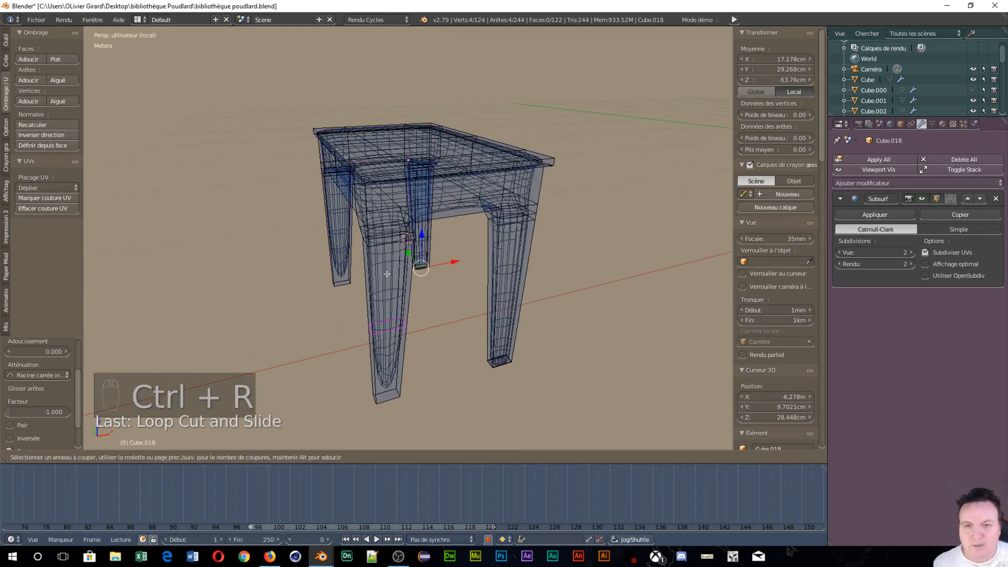
click(406, 321)
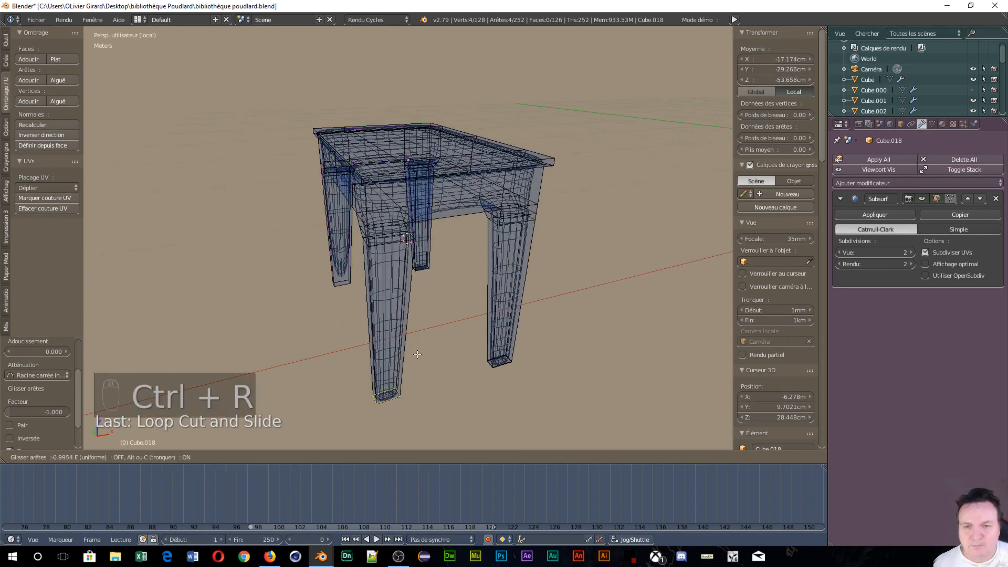
click(414, 356)
key(ctrl+r)
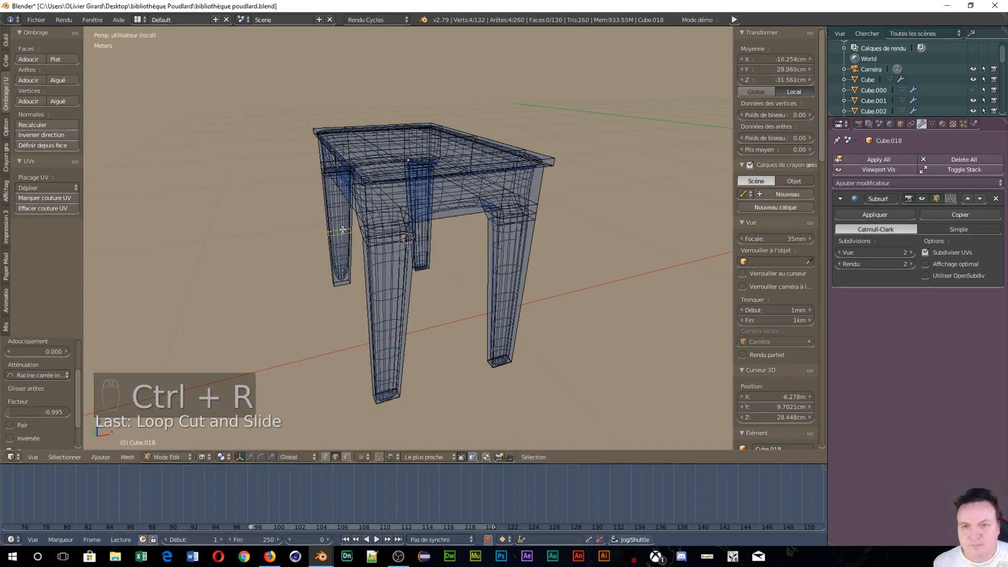
click(341, 235)
click(352, 284)
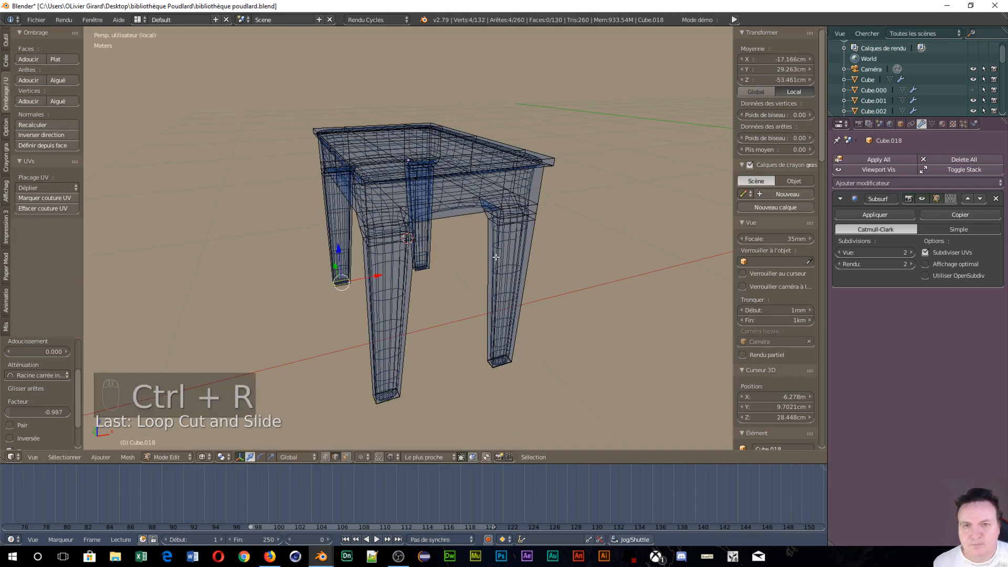
Step: Display the Subdivision Surface result on the table's editing cage and examine the rounded frame and legs
middle_drag(495, 257, 377, 308)
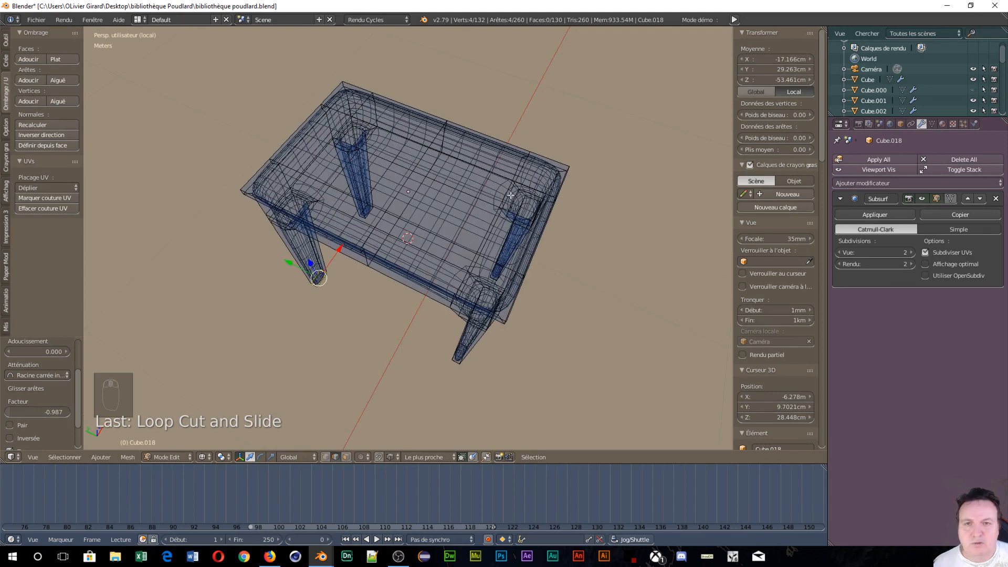
click(952, 198)
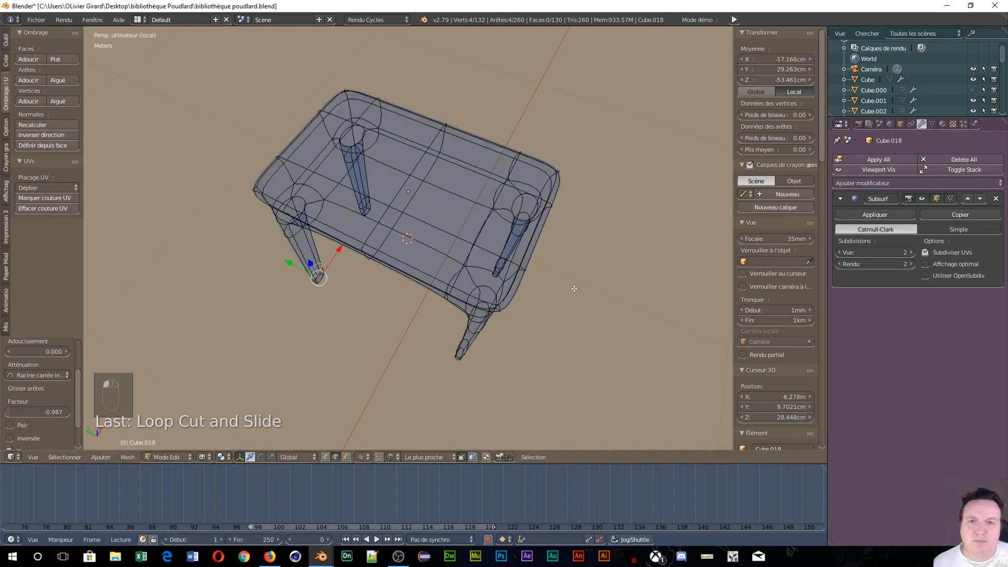
scroll(564, 258, up, 4)
middle_drag(564, 258, 474, 208)
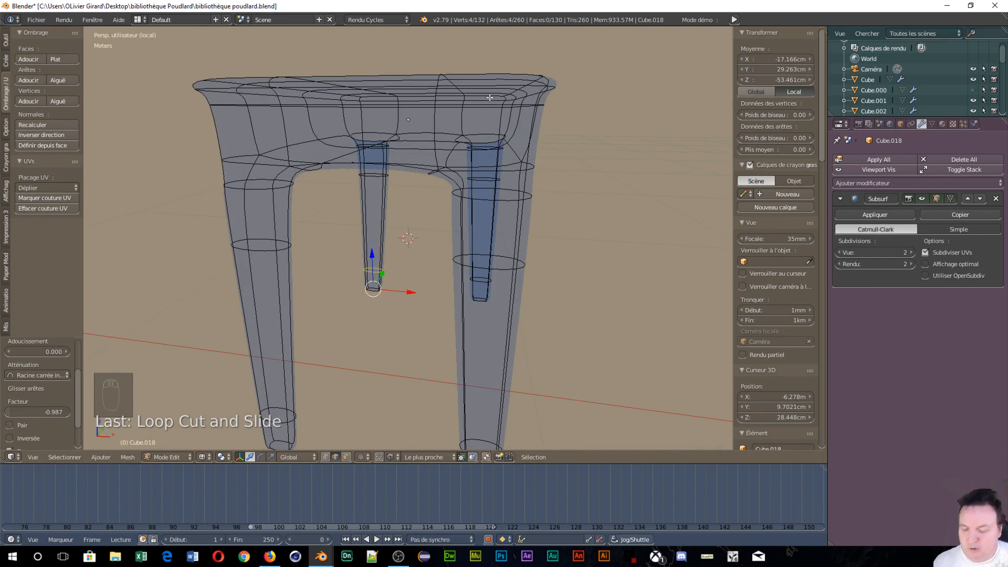
Step: Add a loop cut around the frame just beneath the tabletop and another along the table's end at about Y -31.2 cm
key(ctrl+r)
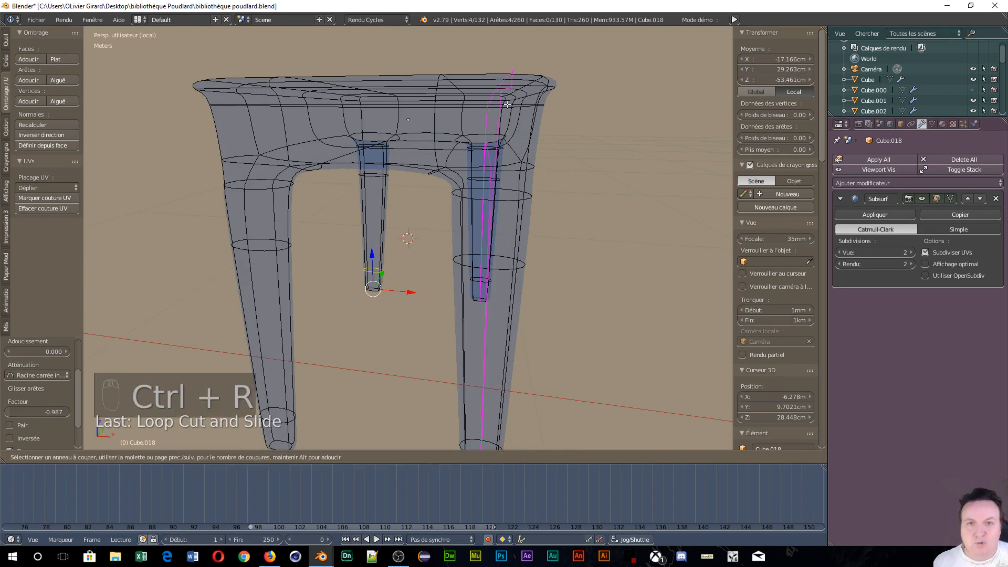
click(543, 100)
click(515, 97)
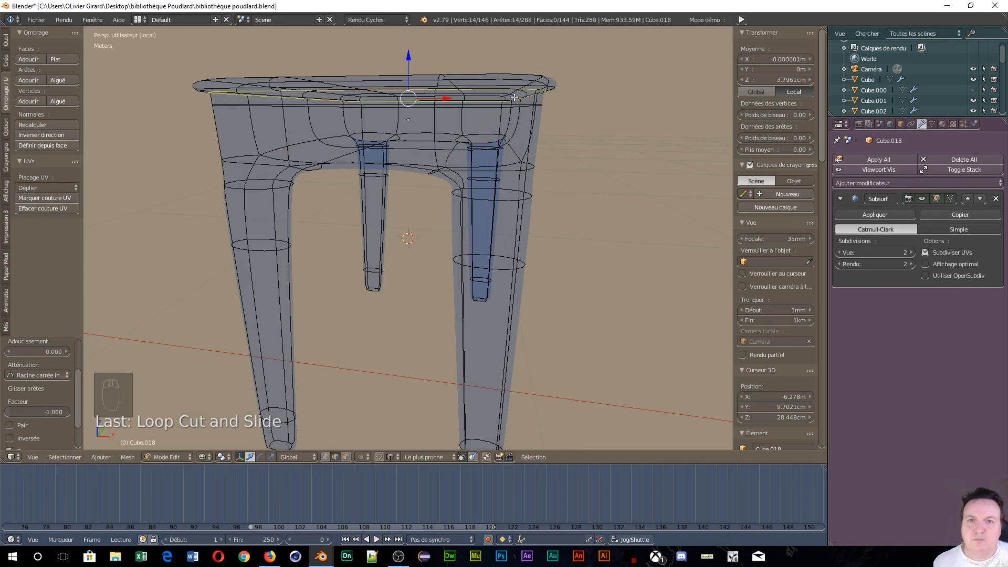
key(ctrl+r)
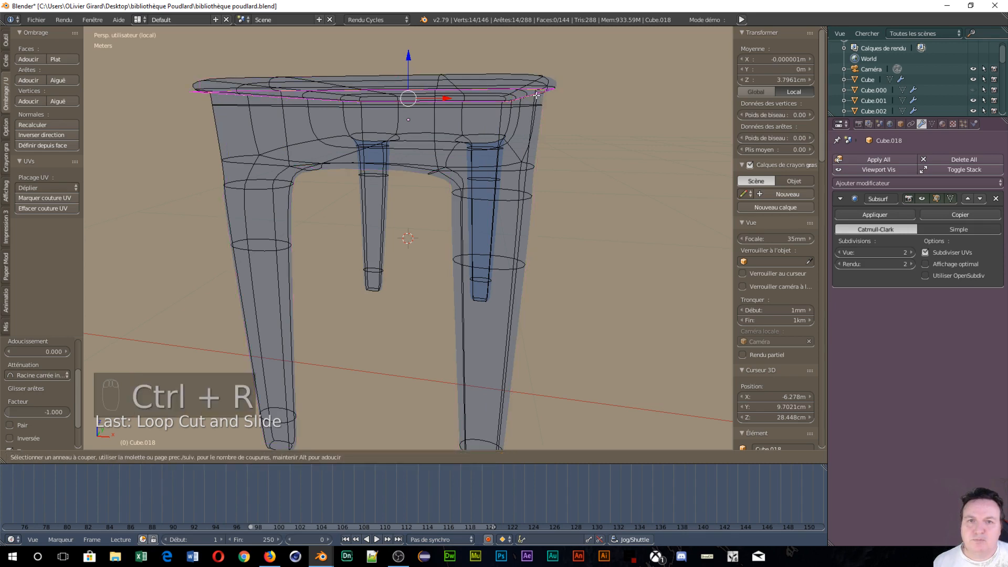
click(549, 101)
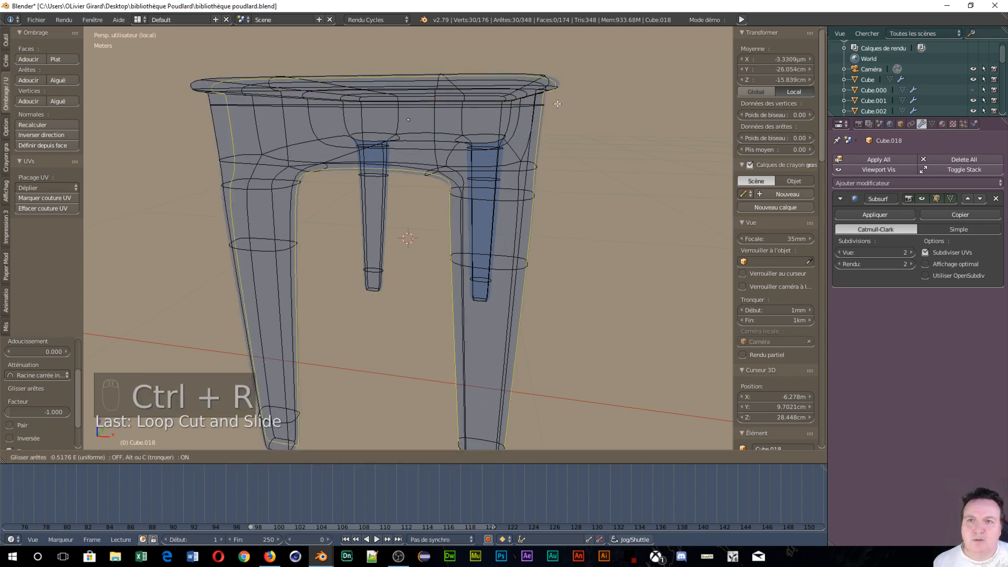
click(579, 108)
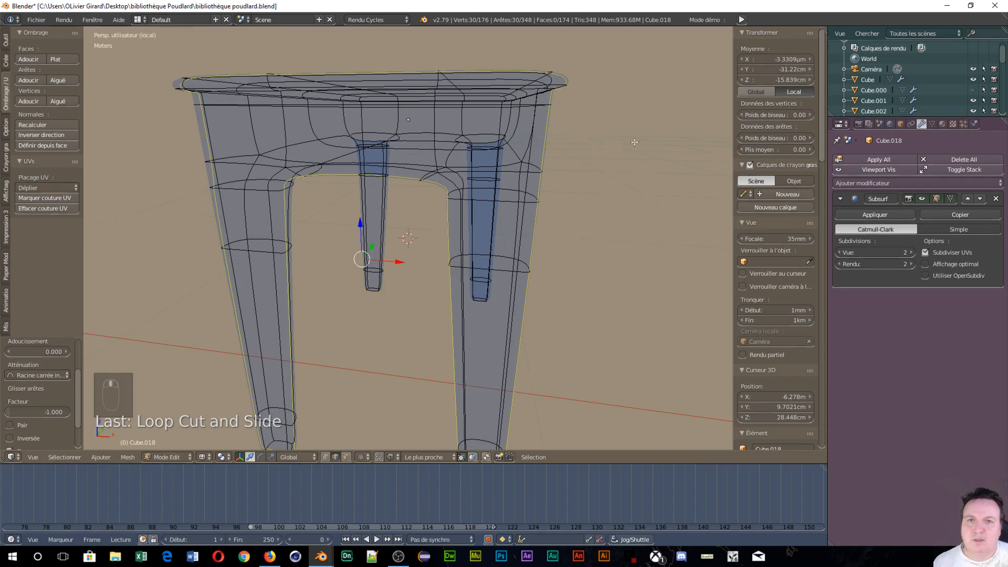
Step: Add a loop cut around the frame and slide it down to its lower edge, at about Z -5.5 cm
middle_drag(634, 142, 555, 192)
key(ctrl+r)
double_click(607, 145)
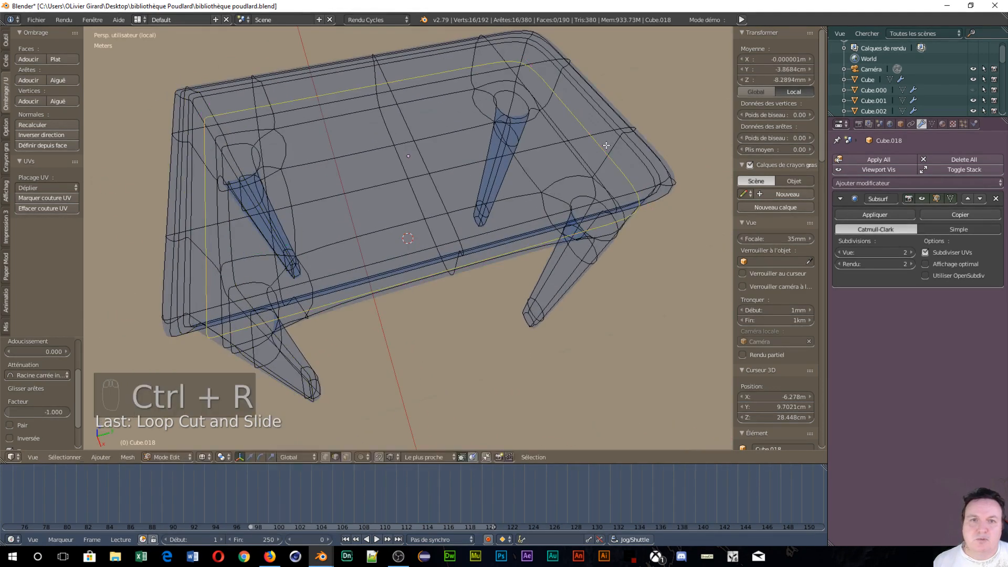
click(618, 202)
key(ctrl+r)
click(597, 149)
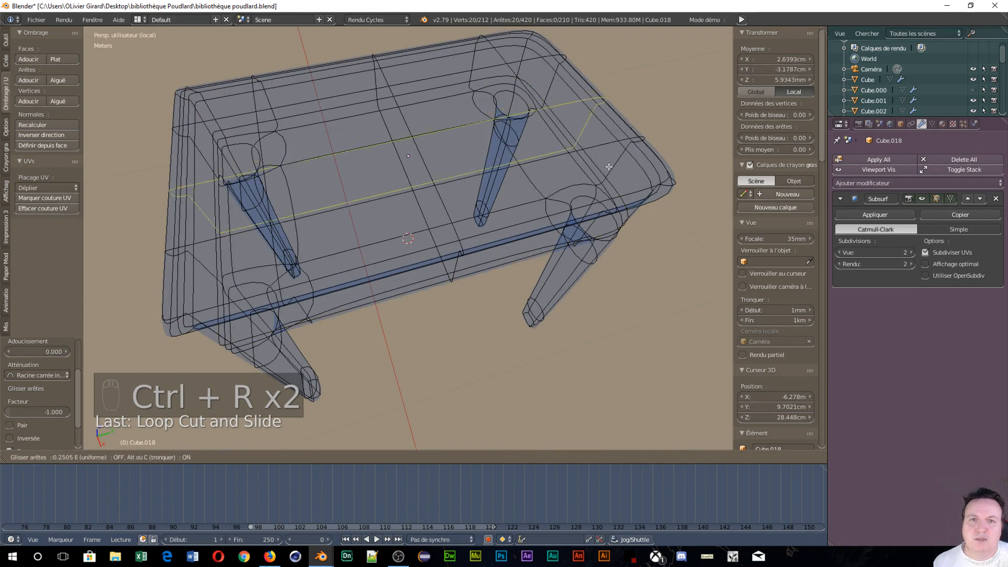
click(651, 244)
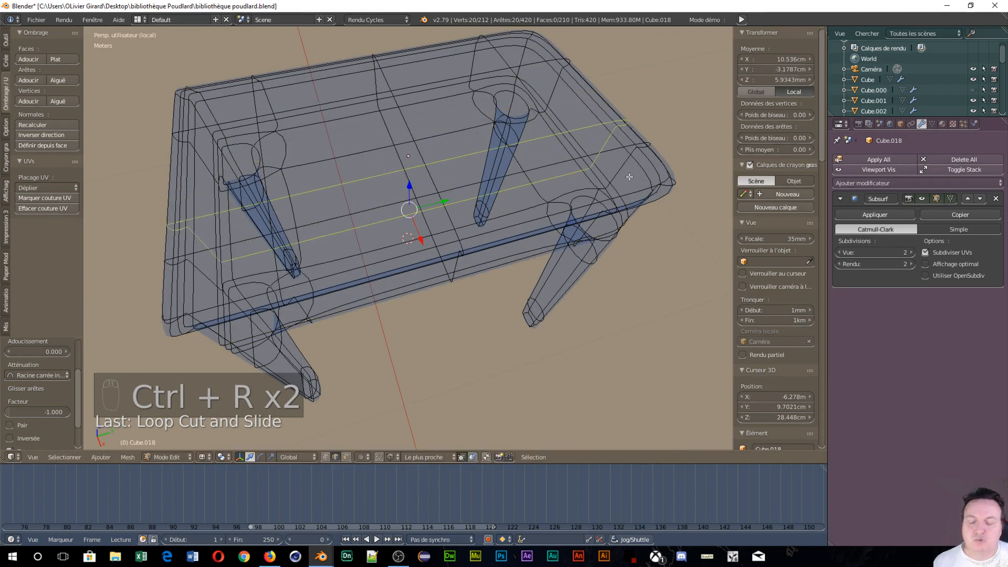
key(ctrl+z)
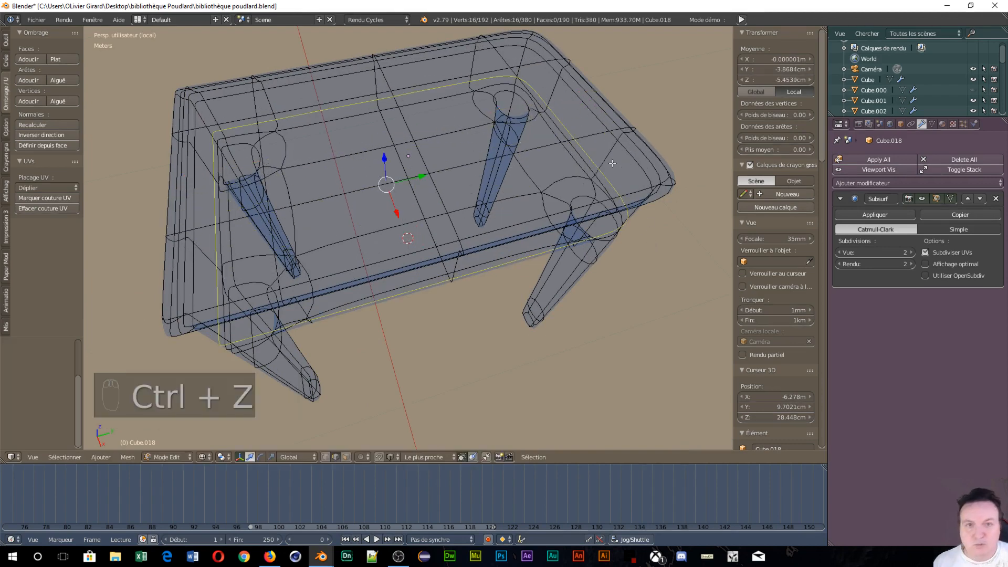
Step: Add loop cuts along the table's remaining three sides, at about Y 31.2 cm, X 20.6 cm and X -20.6 cm
key(ctrl+r)
click(643, 189)
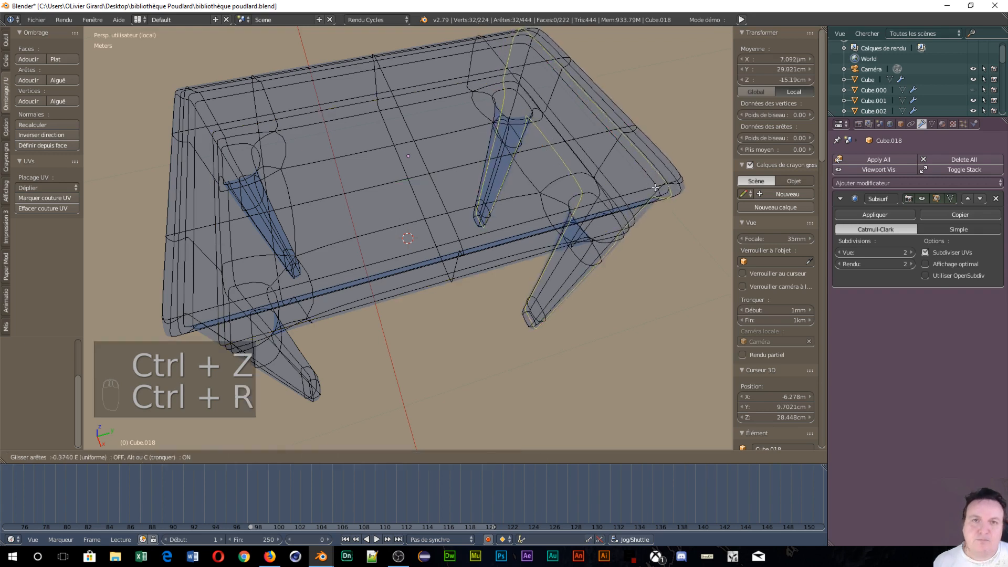
click(674, 194)
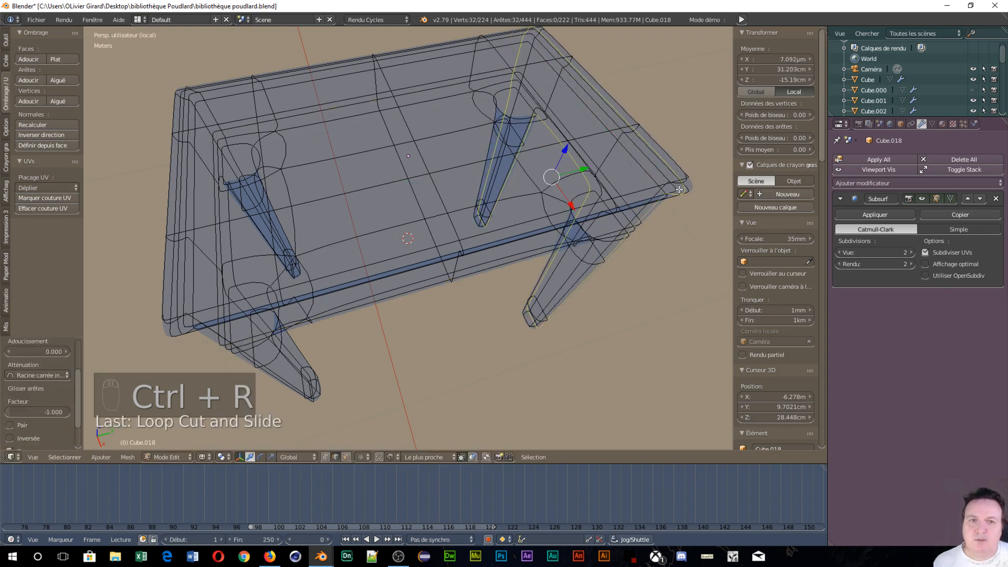
key(ctrl+r)
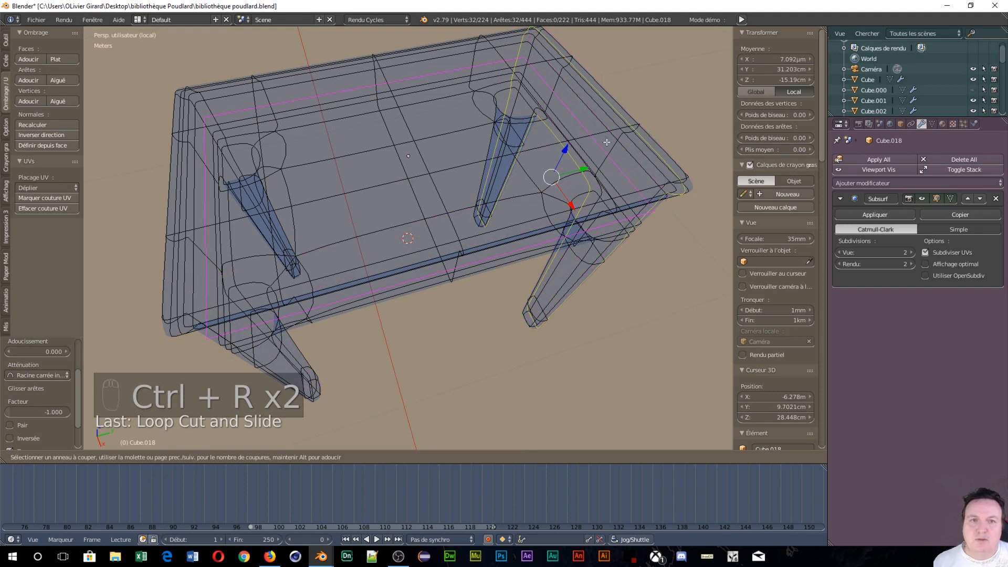
click(659, 162)
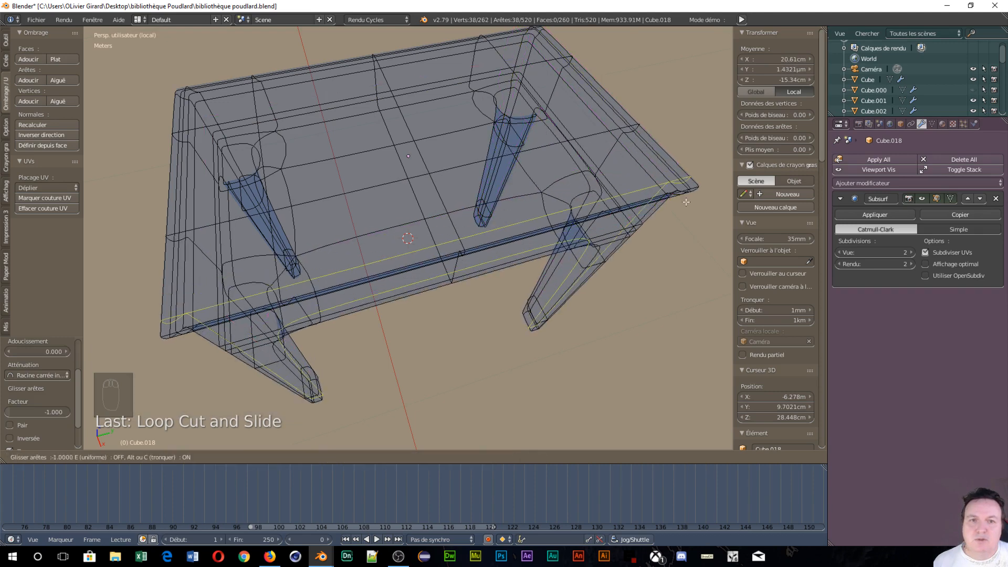
click(602, 50)
key(ctrl+r)
click(561, 49)
click(535, 30)
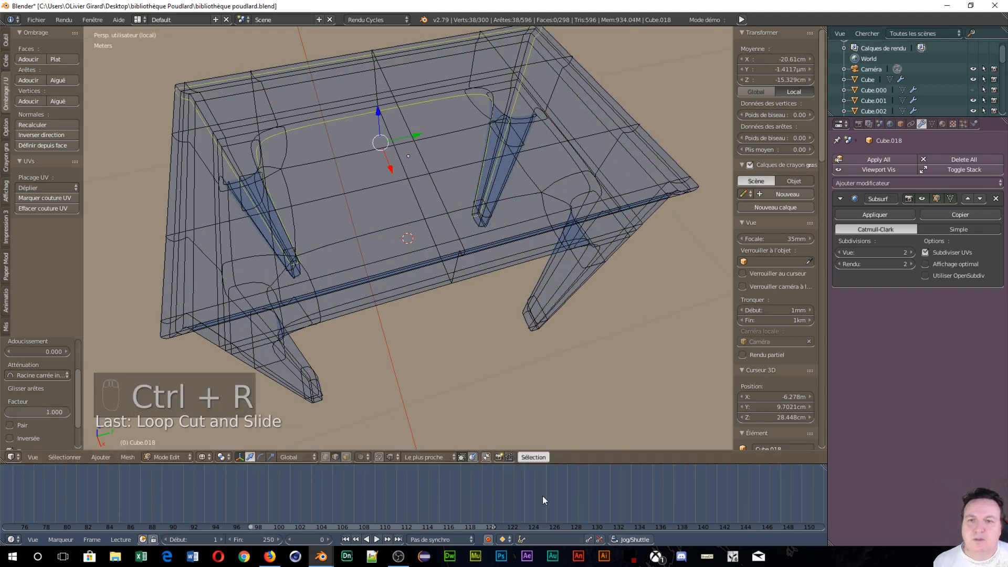
Step: Add a loop cut around the top of the leg at the positive X, negative Y corner, at about Z -7.8 cm
key(ctrl+r)
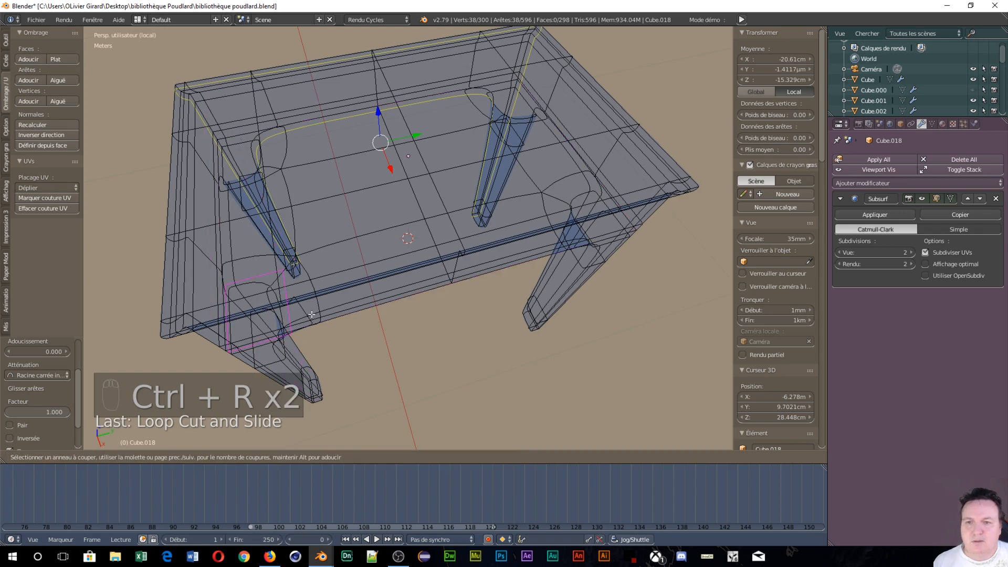
click(315, 315)
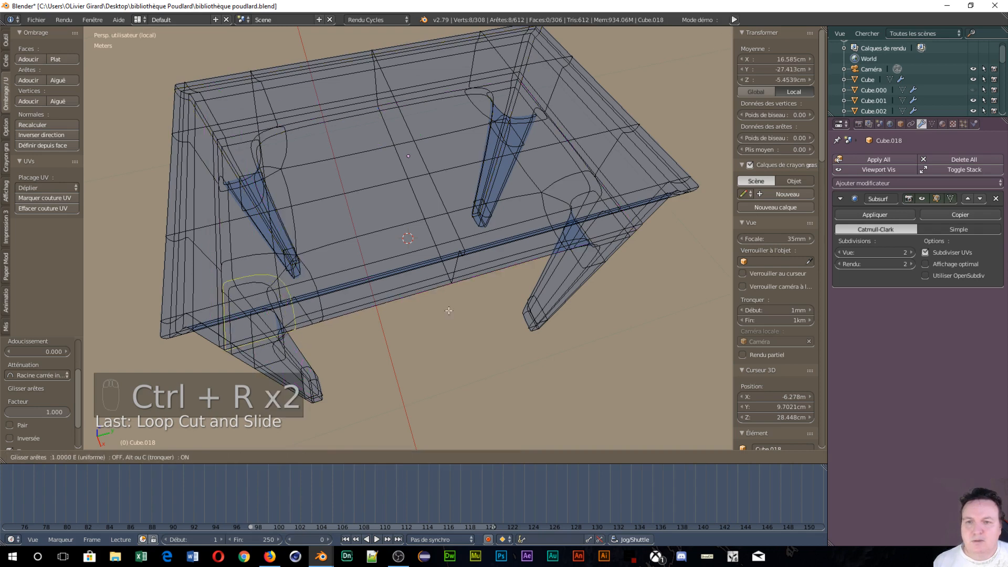
click(263, 328)
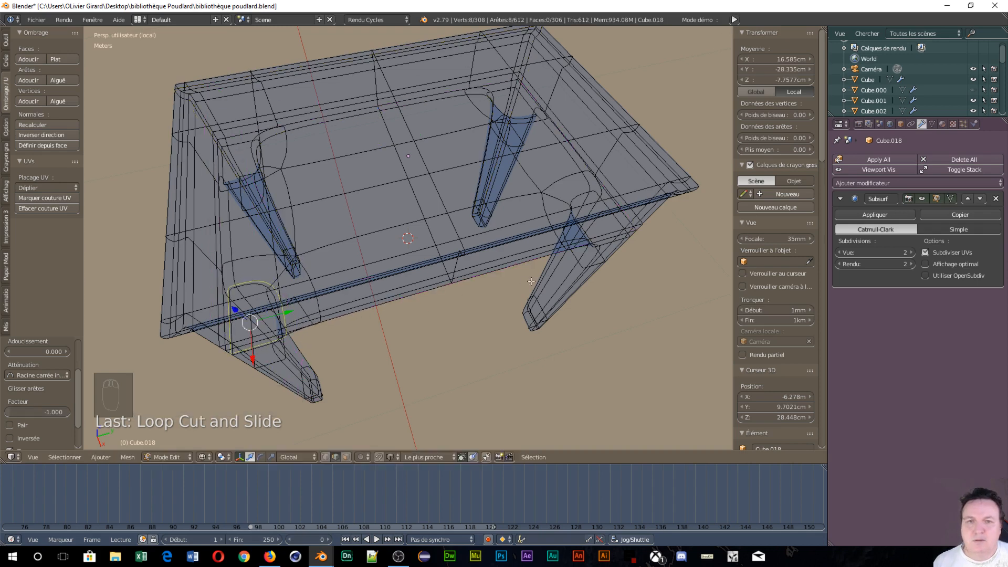
Step: Add a loop cut around the top of the leg at the positive X, positive Y corner, at about Z -9.4 cm
key(ctrl+r)
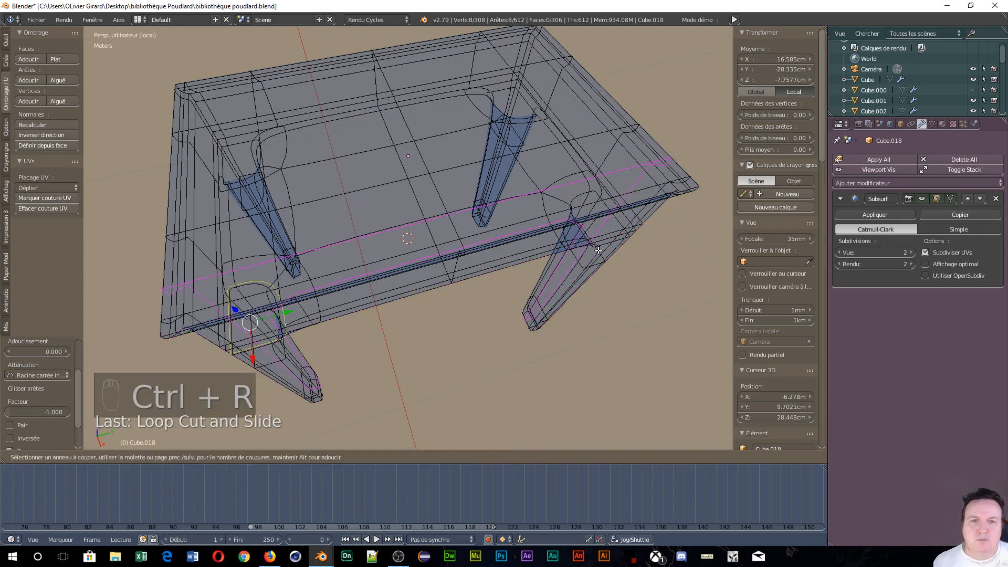
click(610, 247)
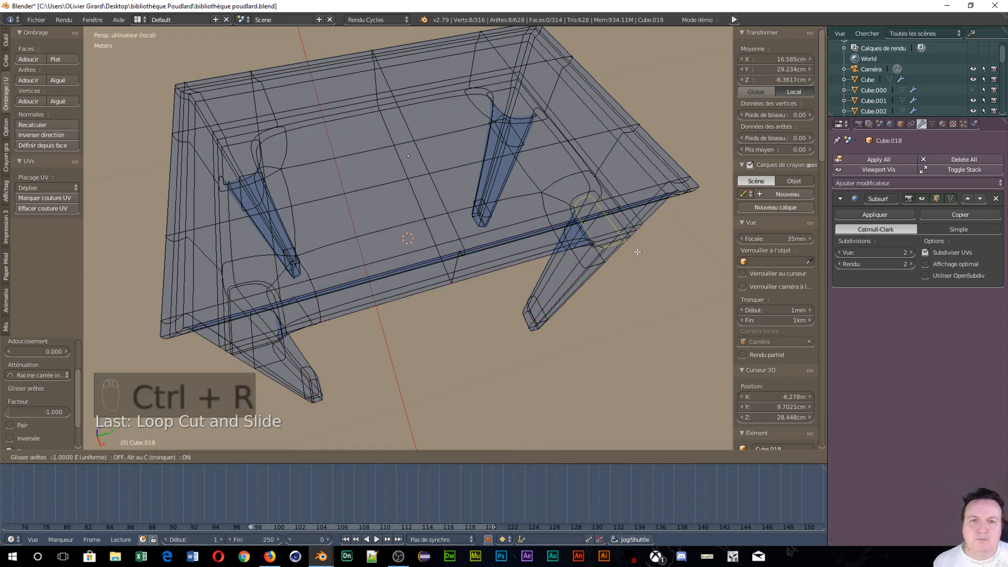
click(632, 250)
Step: Leave the table's local view for the full scene through the camera, deselect all mesh elements and return to Object Mode
middle_drag(632, 250, 461, 230)
scroll(461, 231, down, 5)
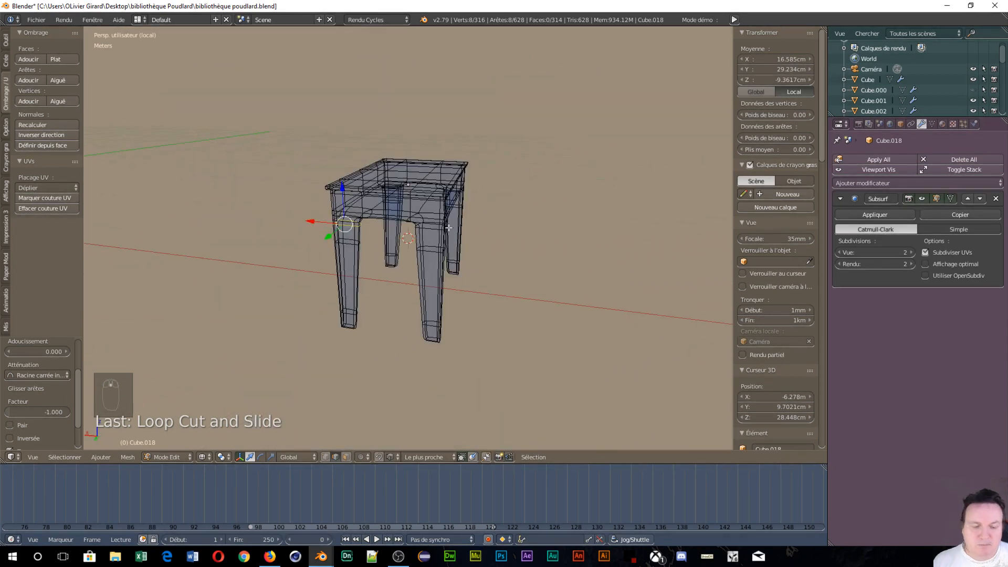
key(KP_0)
key(KP_Divide)
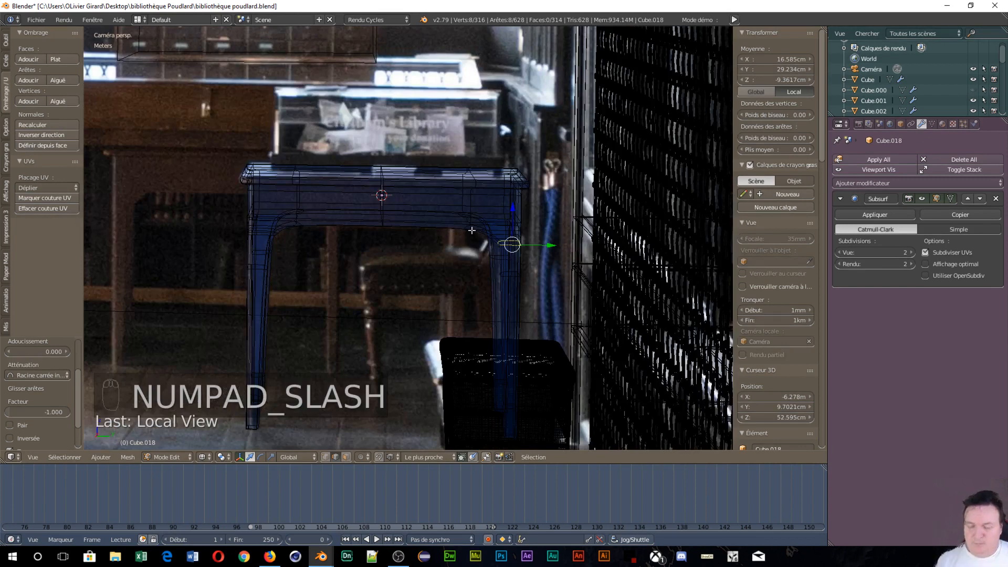
key(a)
key(a)
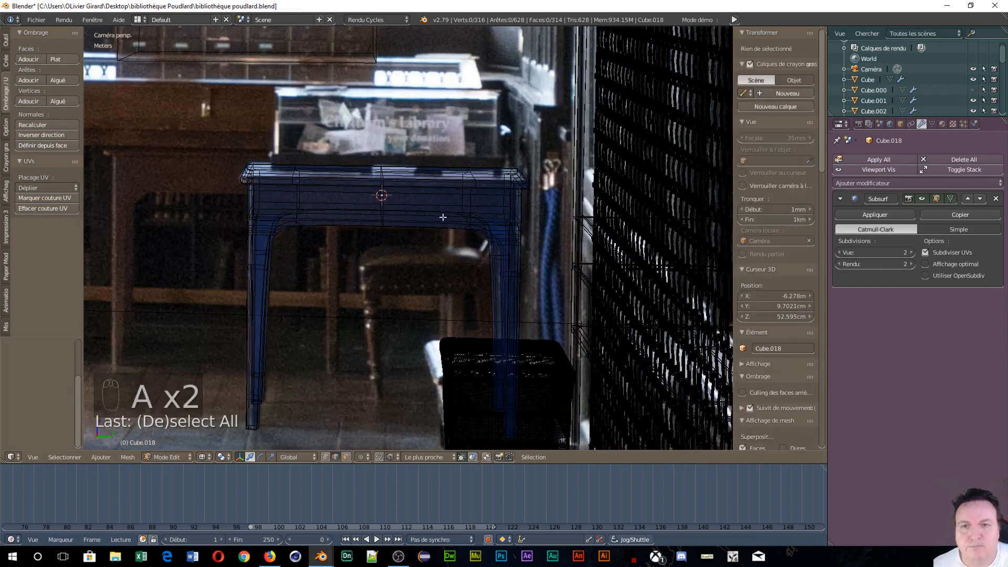
key(Tab)
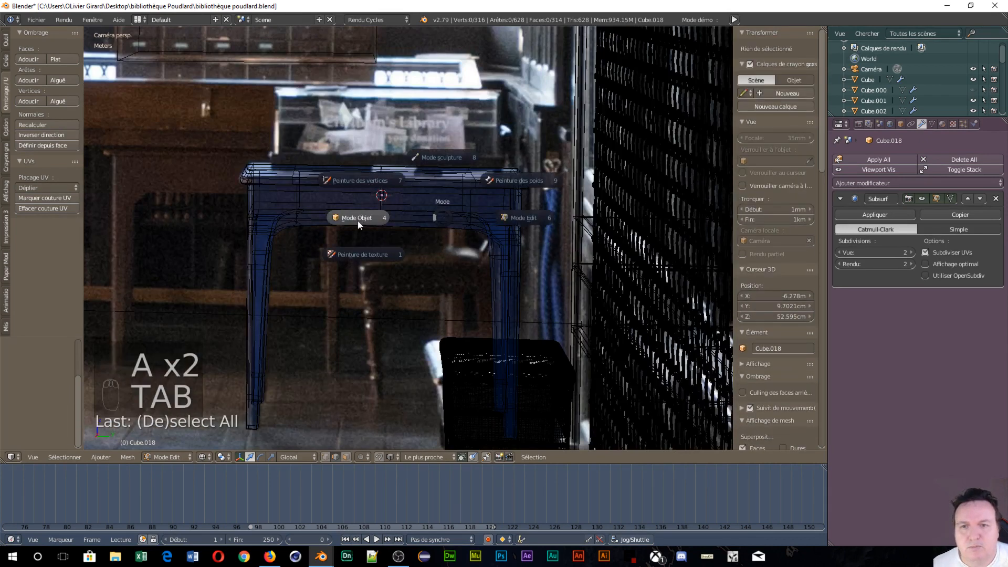
click(359, 223)
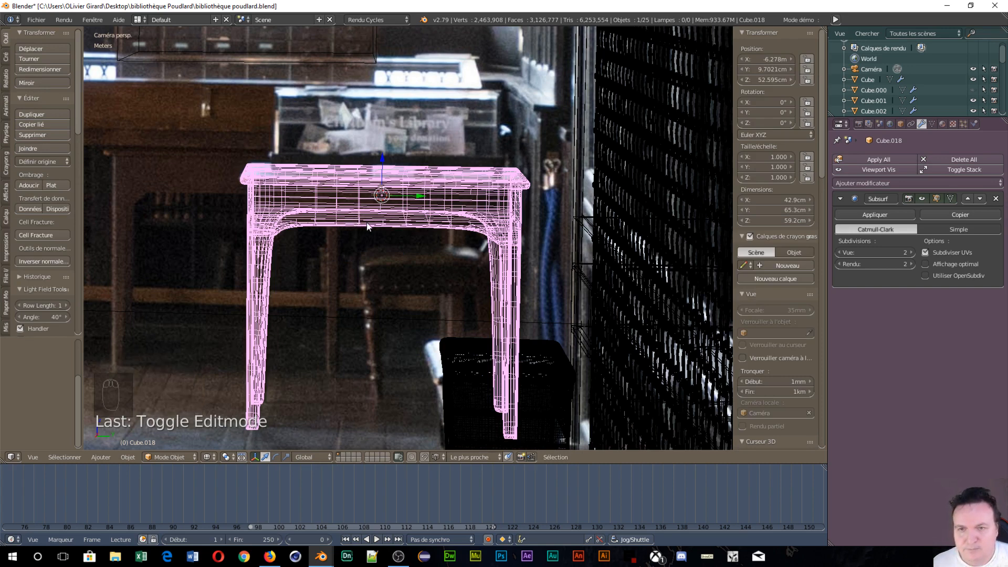
Step: Duplicate the table about -97.8 cm along X and move the copy to about Y -30.6 cm, Z 50.8 cm
key(shift+d)
key(x)
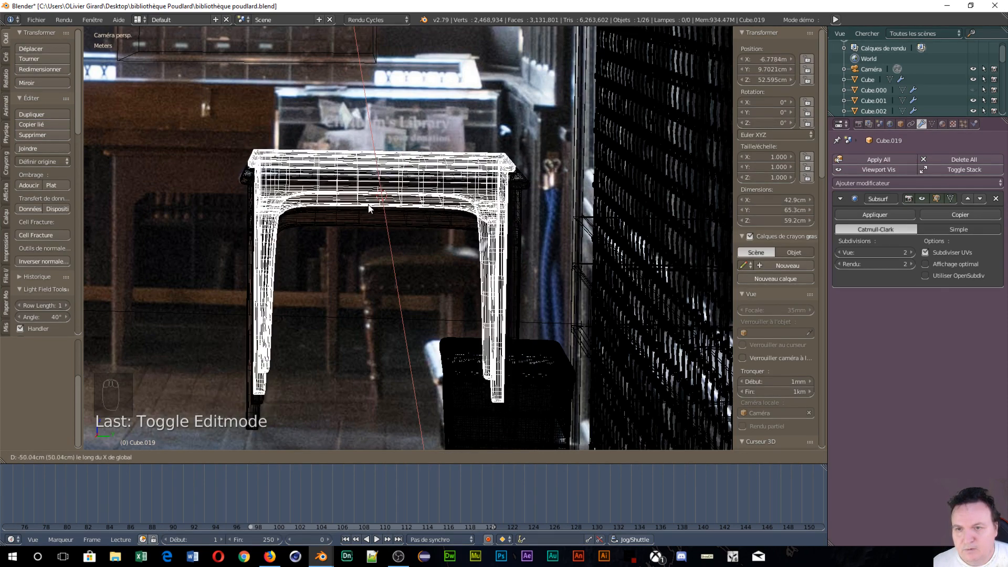
click(363, 191)
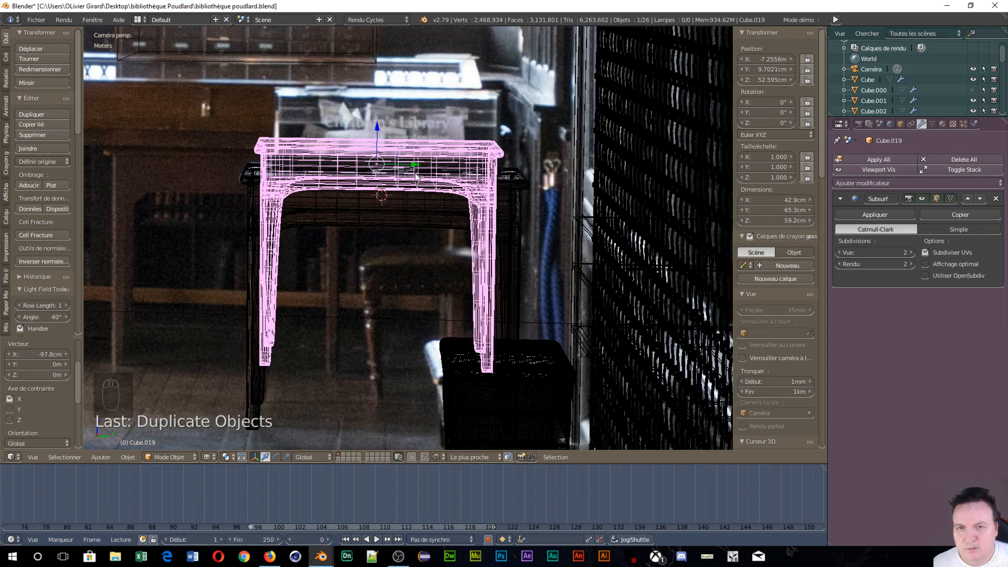
drag(415, 166, 228, 131)
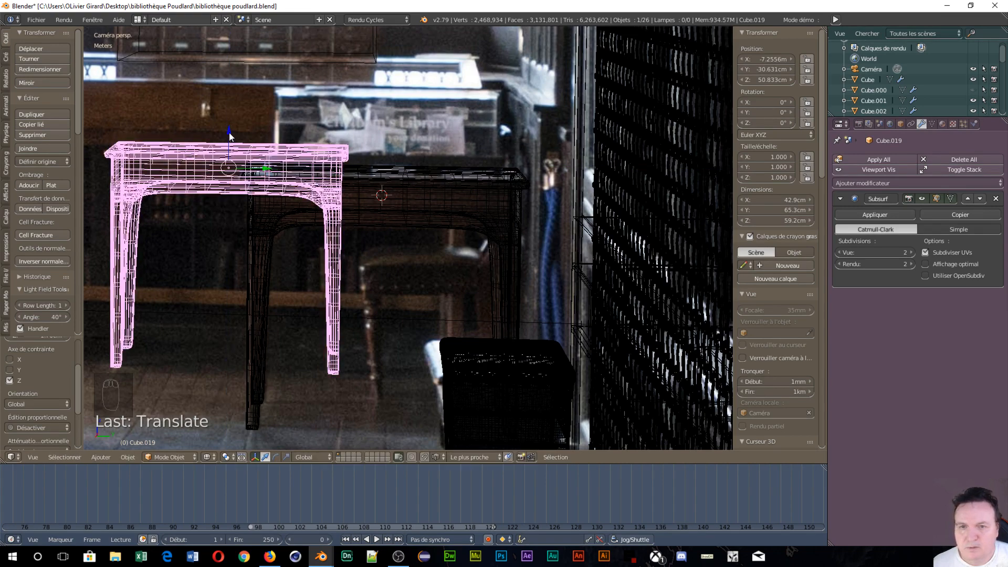
Step: Raise the duplicated table and the original table to about Z 53.9 cm
middle_drag(486, 217, 408, 320)
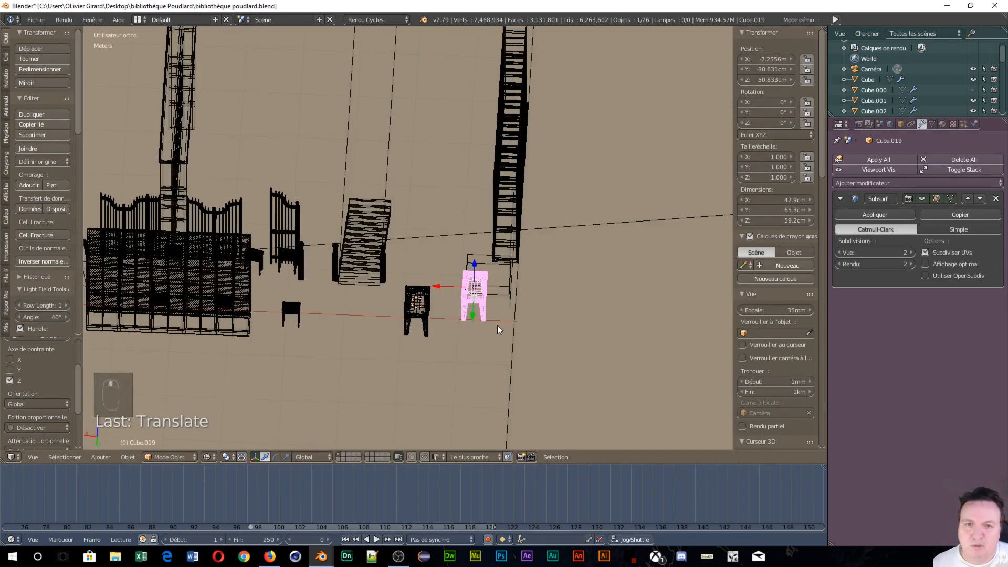
scroll(498, 330, up, 2)
scroll(498, 329, up, 1)
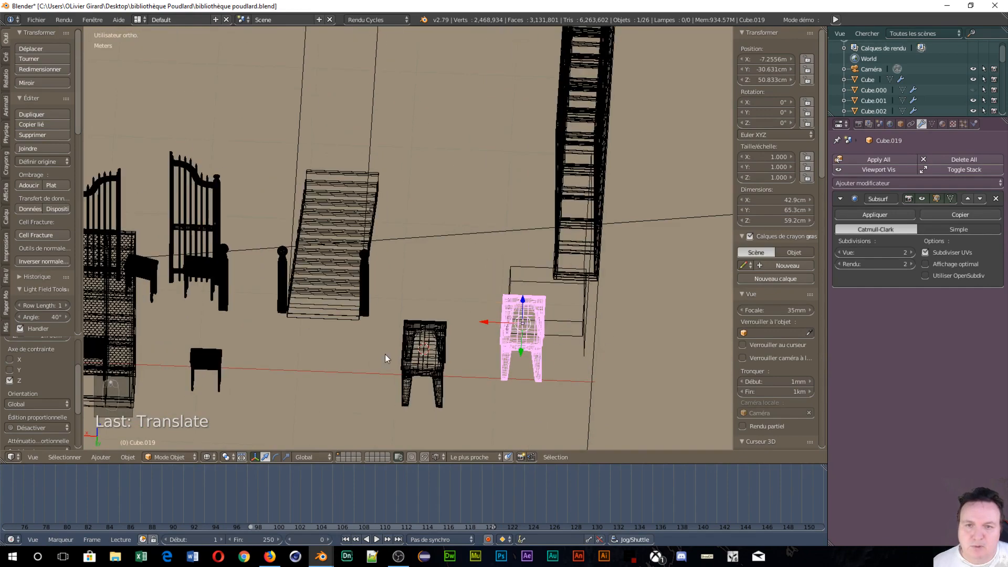
middle_drag(386, 354, 516, 327)
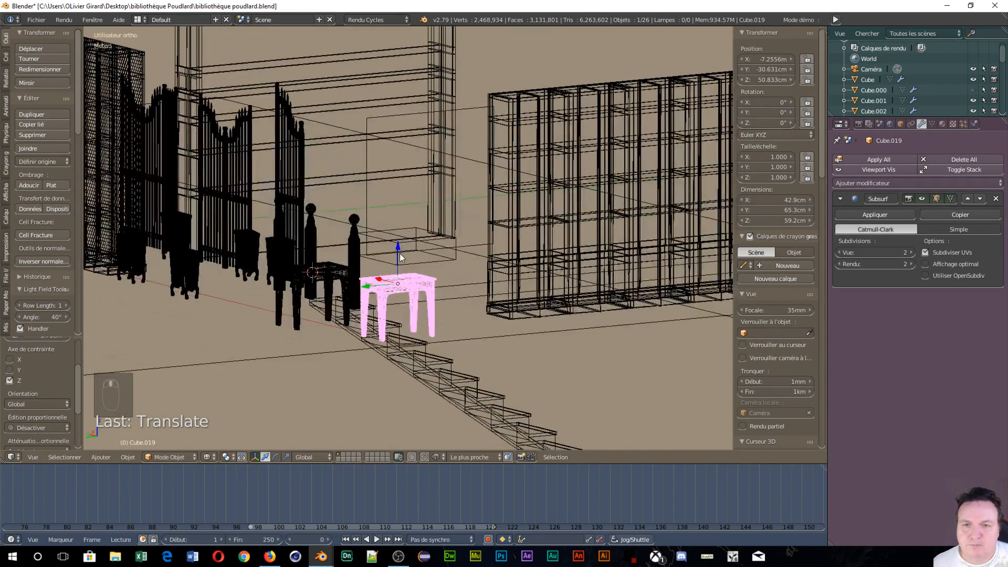
drag(400, 257, 475, 350)
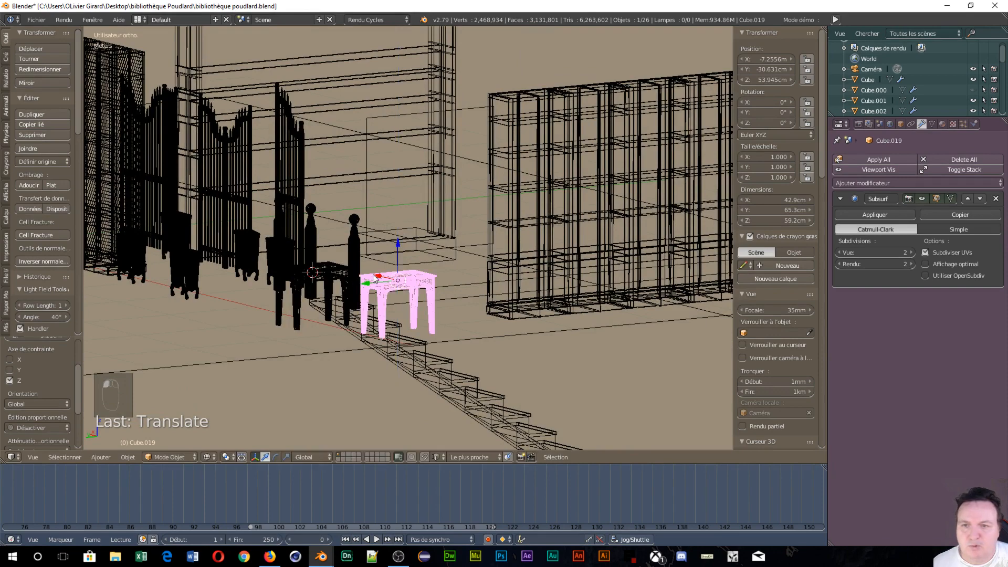
right_click(339, 268)
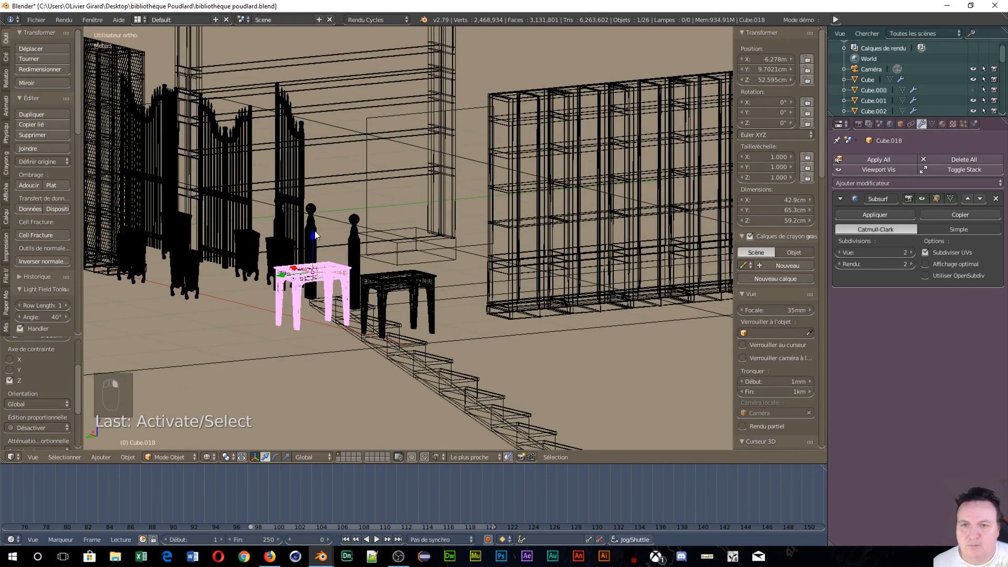
drag(315, 234, 327, 349)
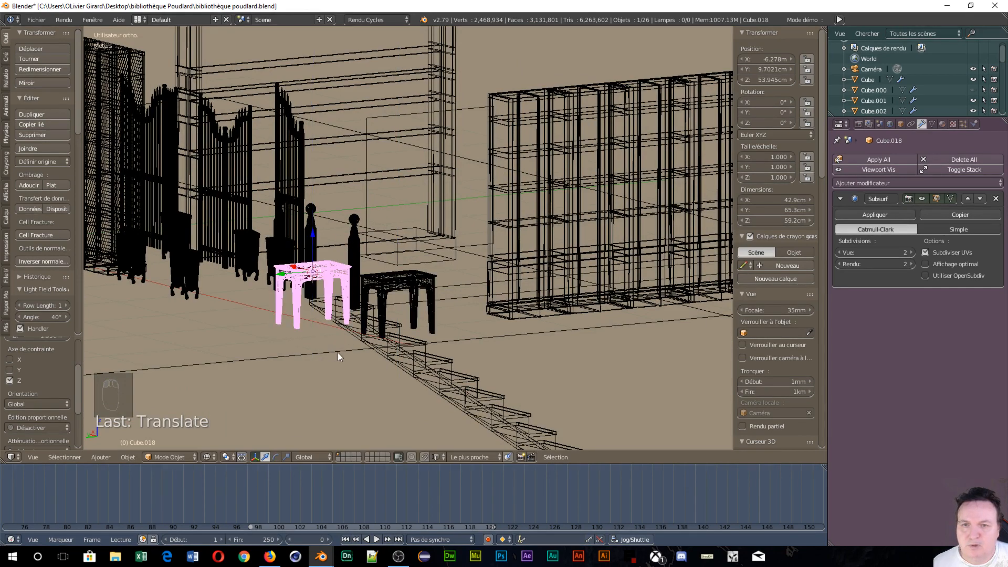
Step: Move the duplicated table about 25.8 cm along X, to about X -7.0 m, checking it through the camera
middle_drag(338, 352, 688, 377)
key(KP_0)
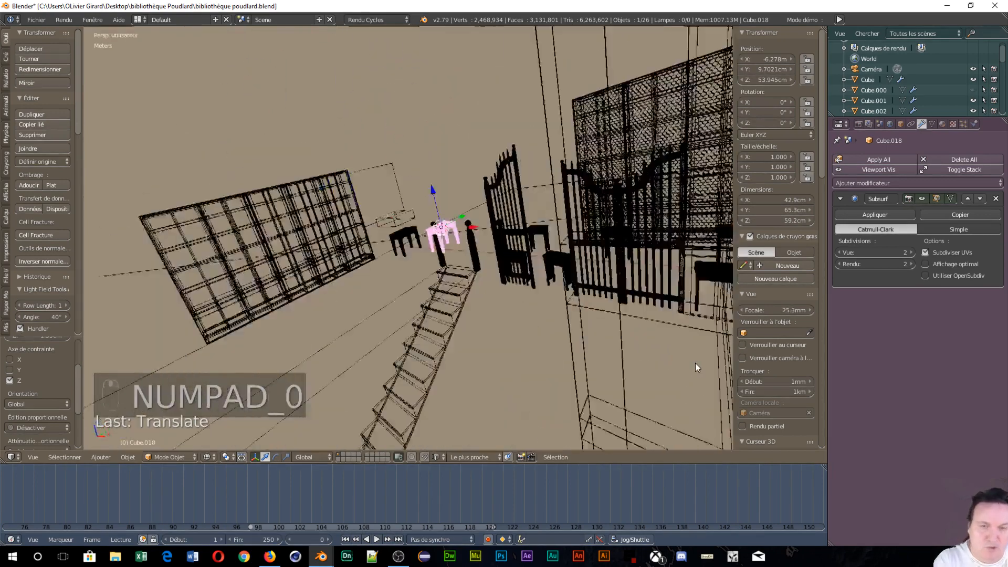
middle_drag(704, 325, 421, 335)
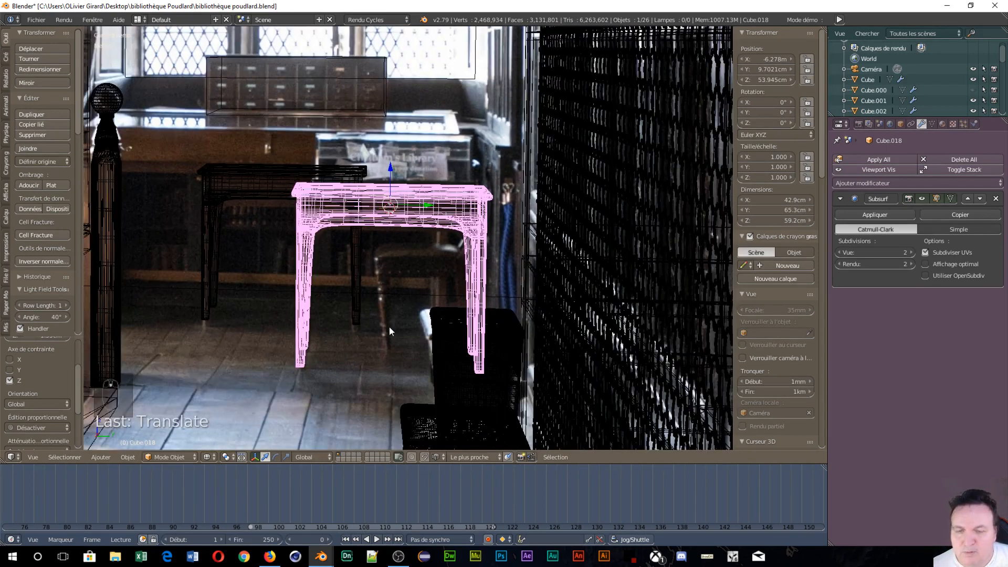
right_click(231, 200)
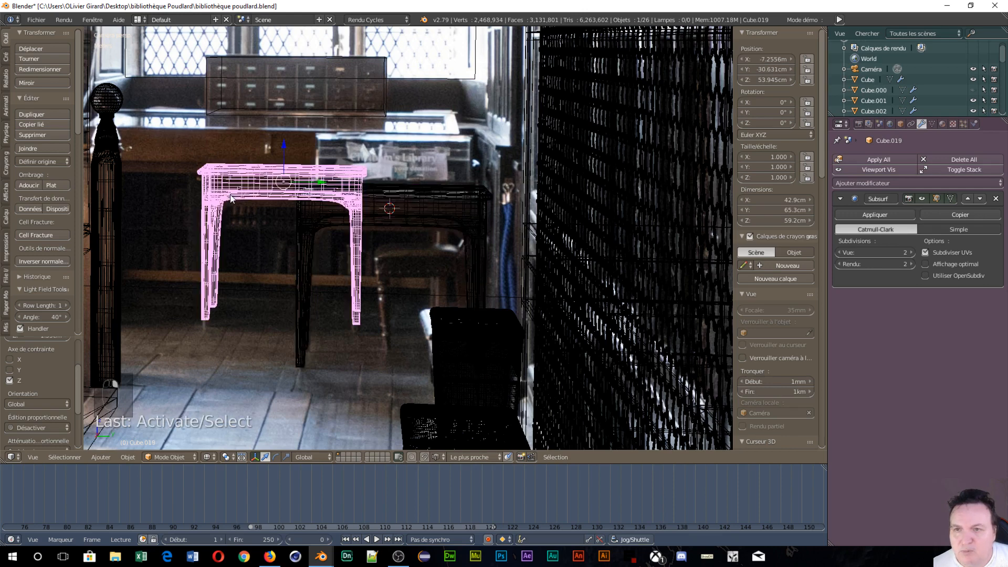
key(g)
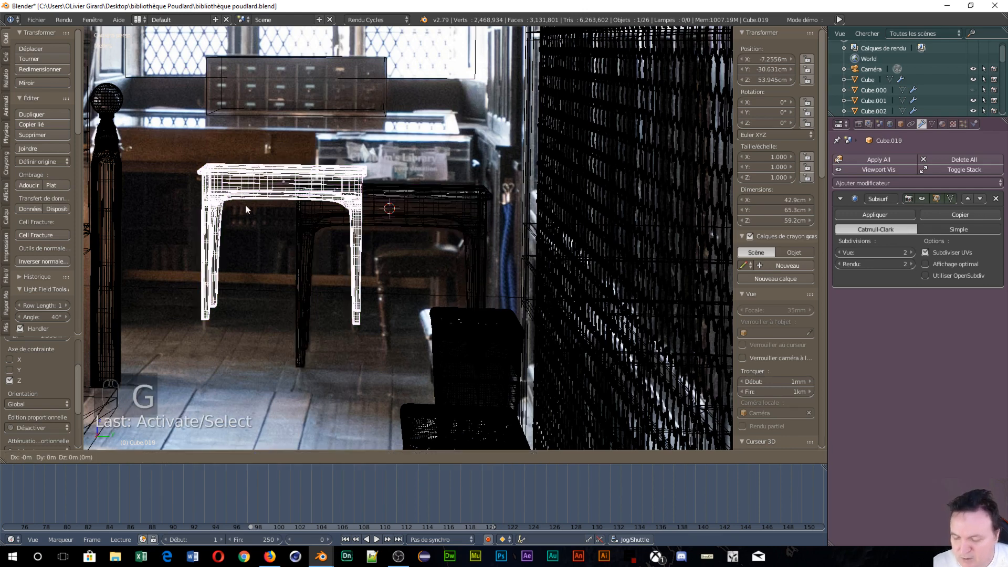
key(x)
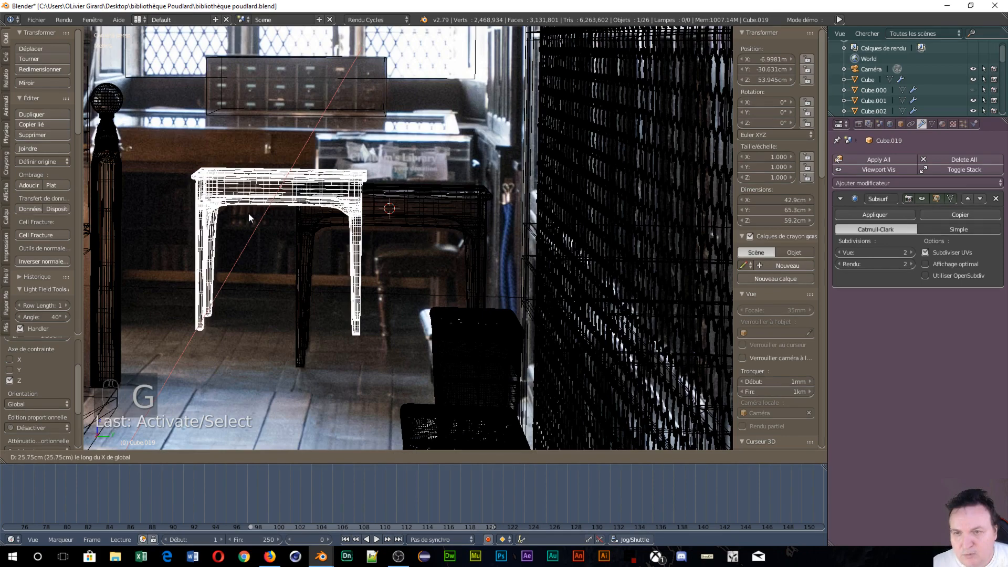
click(249, 213)
key(KP_0)
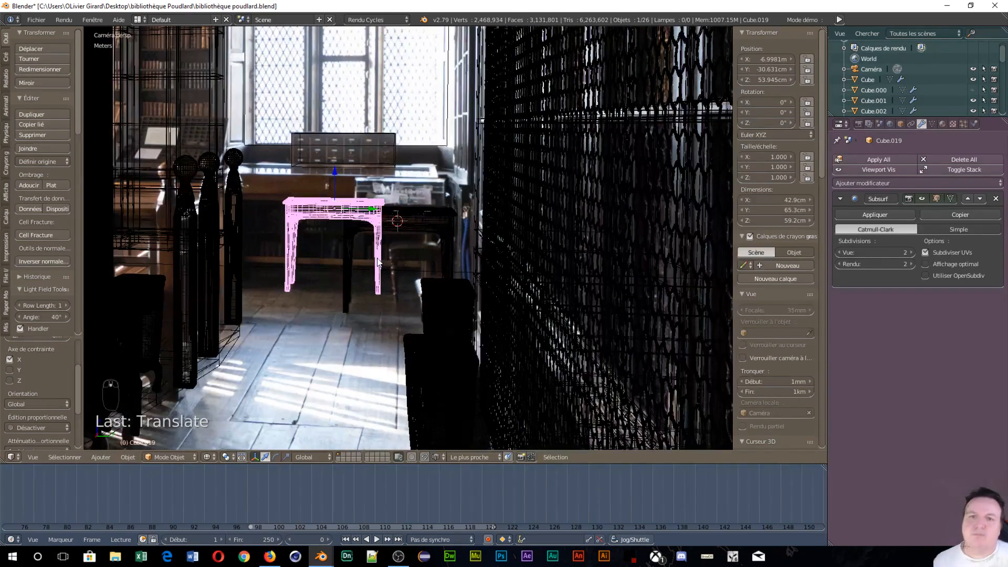
Step: Examine both tables' placement in the overall scene and against the reference photo through the camera
scroll(446, 326, down, 3)
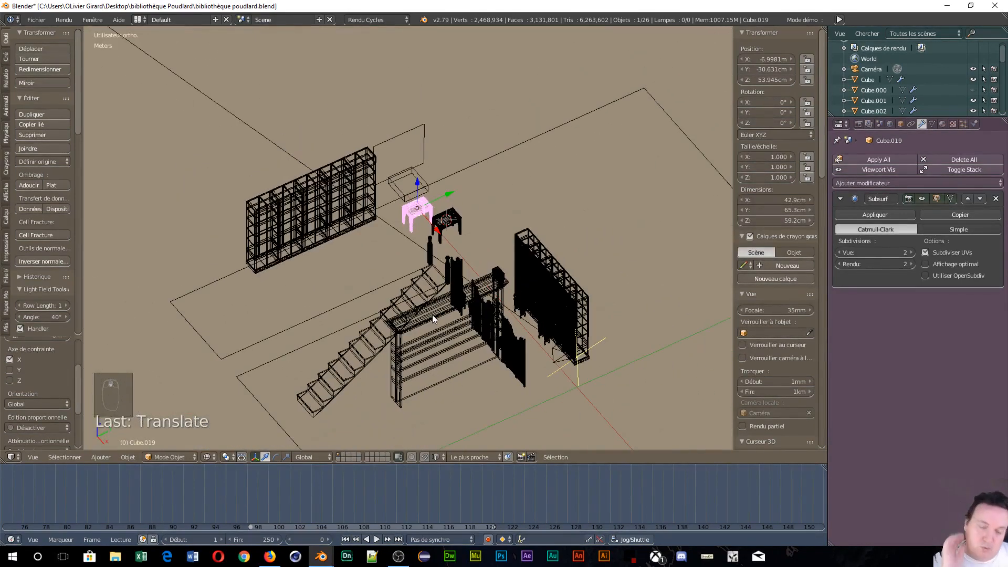
scroll(433, 313, up, 1)
scroll(489, 426, up, 2)
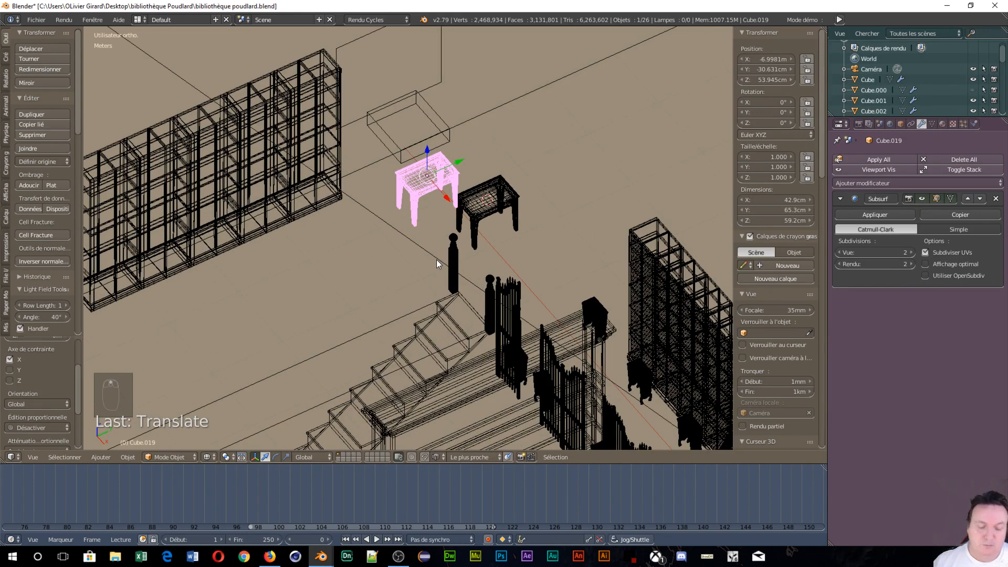
key(KP_0)
scroll(426, 273, up, 3)
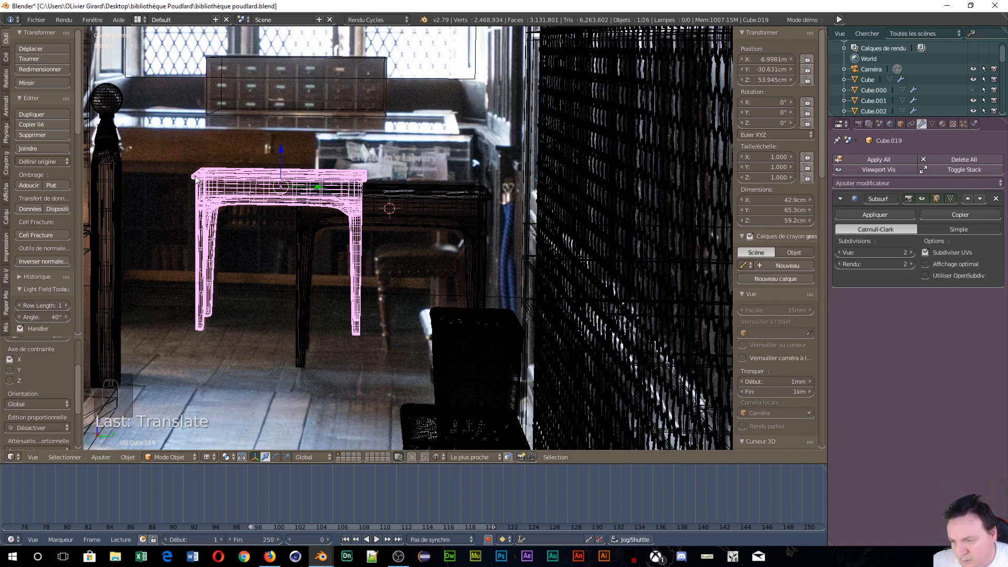
scroll(244, 174, up, 2)
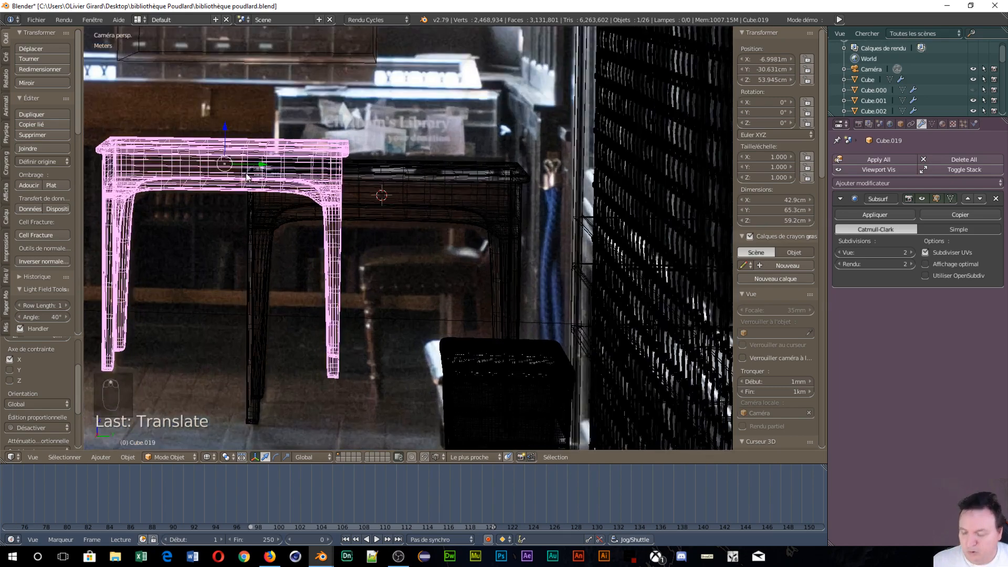
shift+middle_drag(244, 156, 526, 270)
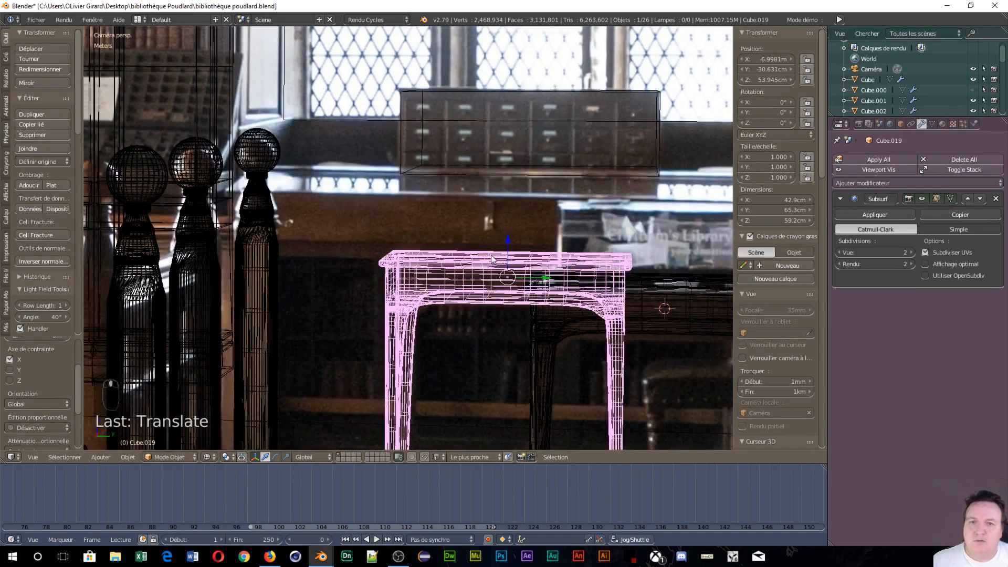
scroll(491, 257, down, 2)
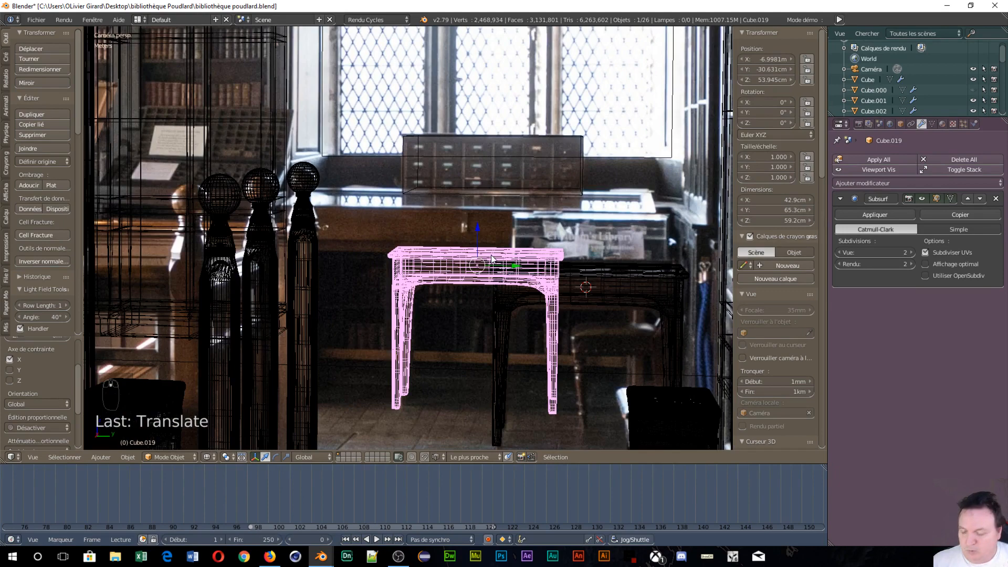
scroll(492, 257, down, 3)
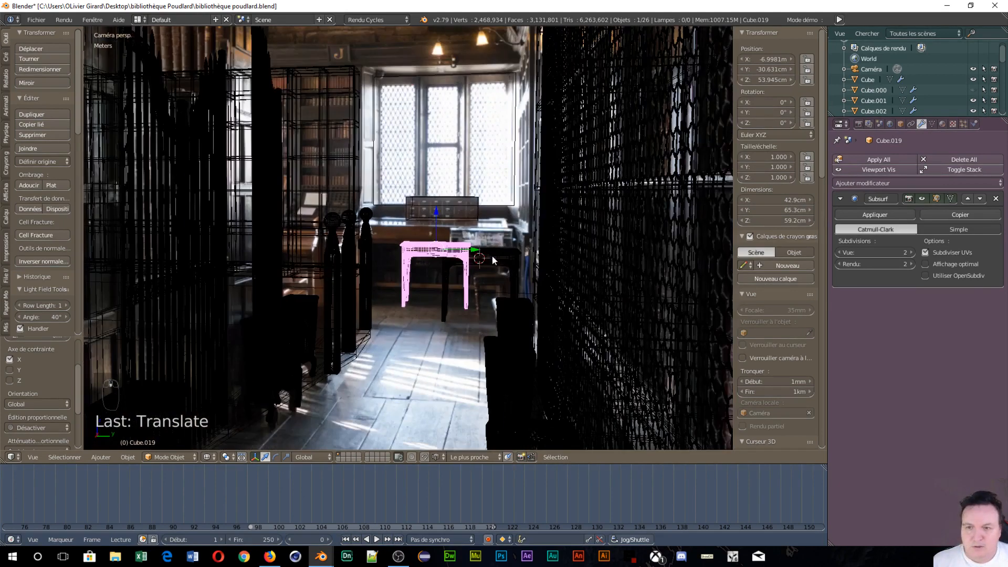
Step: Add a 2 m cube at the 3D cursor and compare it with the furniture in the reference photo
key(shift+a)
mouse_move(493, 258)
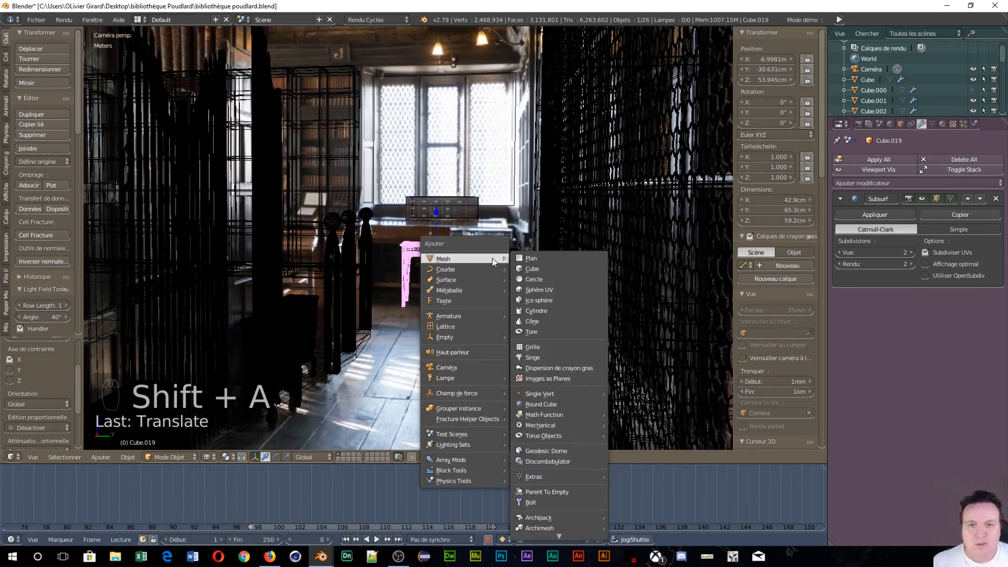
click(533, 269)
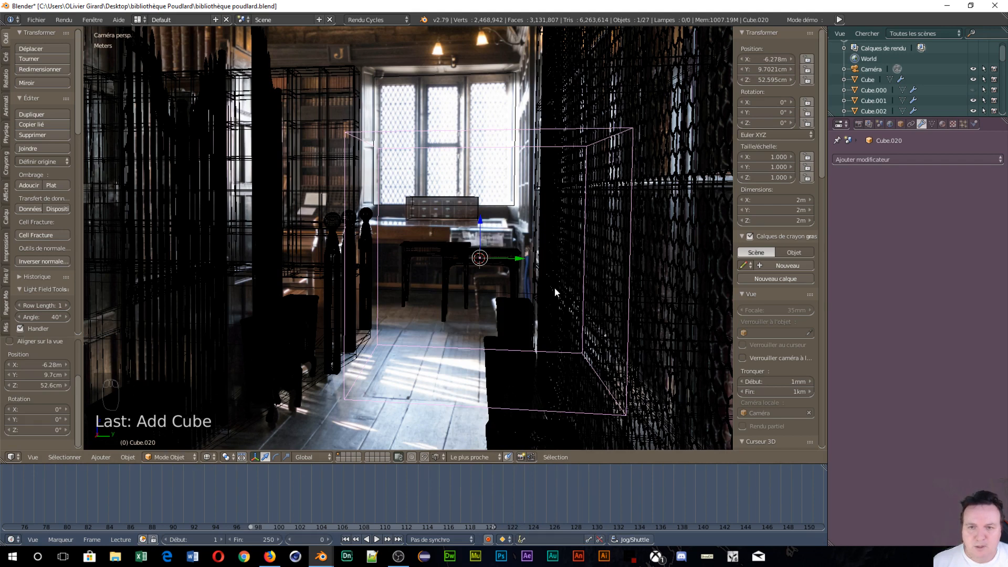
scroll(535, 307, up, 3)
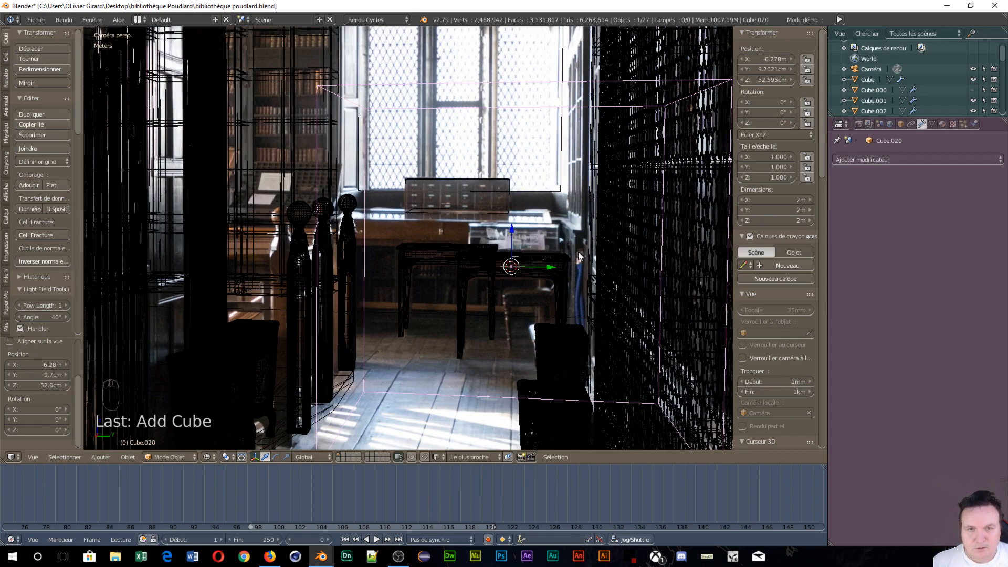
scroll(542, 318, up, 3)
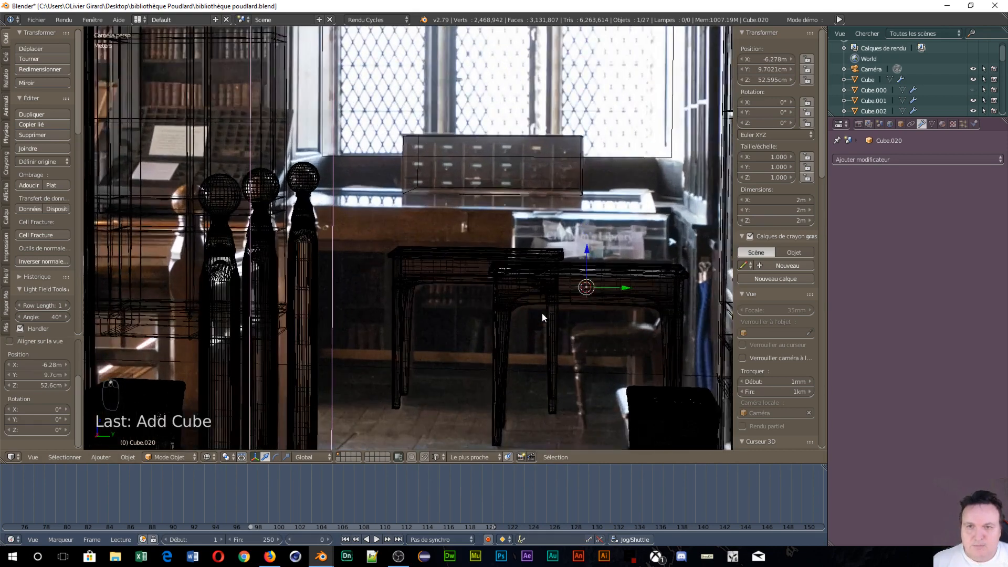
scroll(542, 317, down, 3)
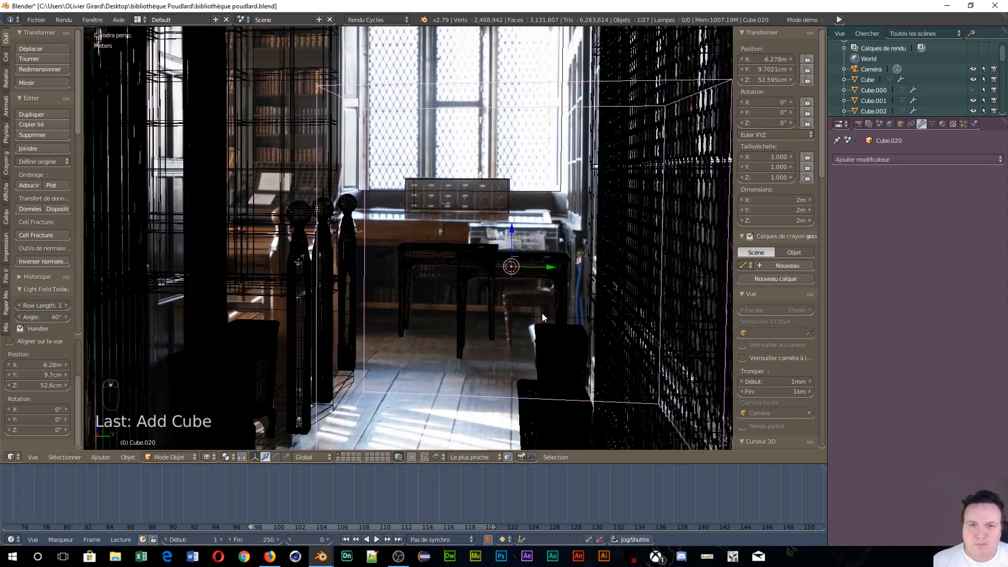
scroll(542, 313, up, 3)
scroll(542, 313, down, 3)
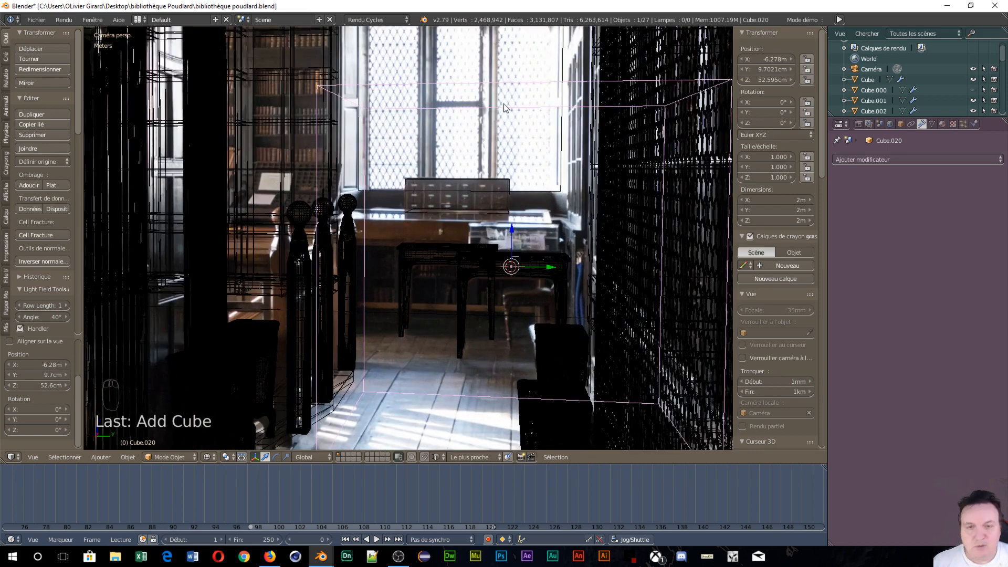
Step: Switch the new cube to face editing and lower its top face about 84 cm, to local Z about 16 cm
key(Tab)
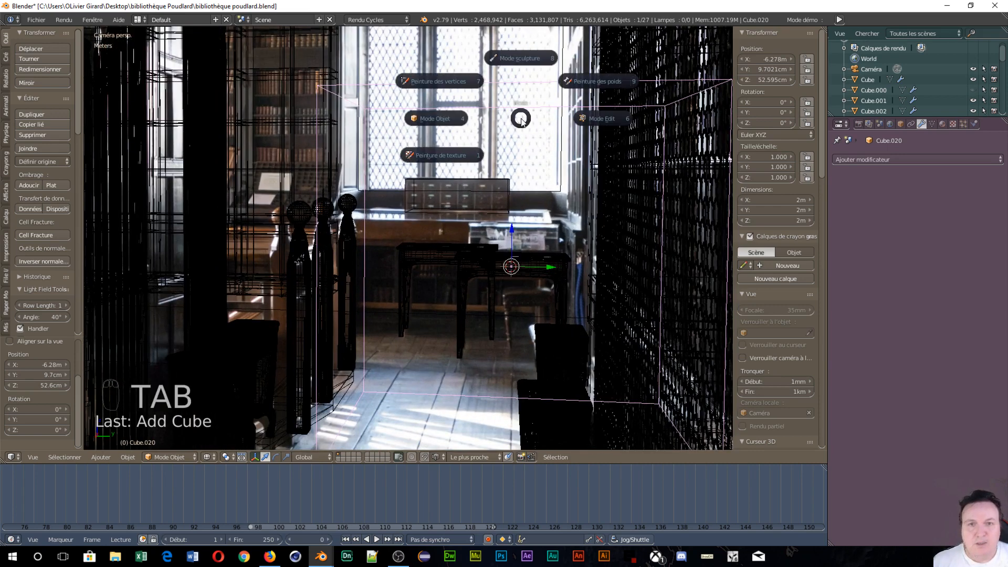
click(600, 120)
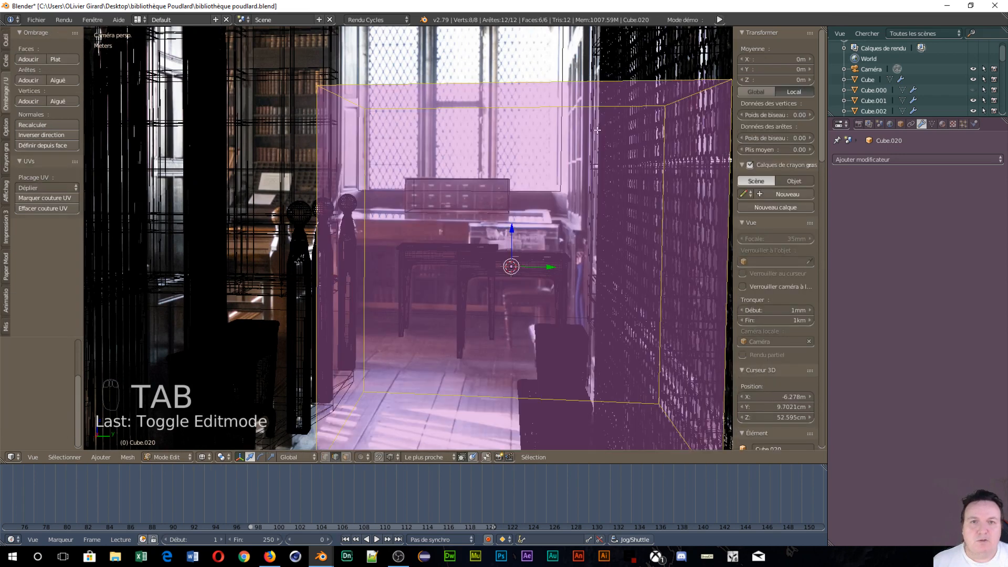
key(ctrl+Tab)
click(523, 98)
right_click(528, 98)
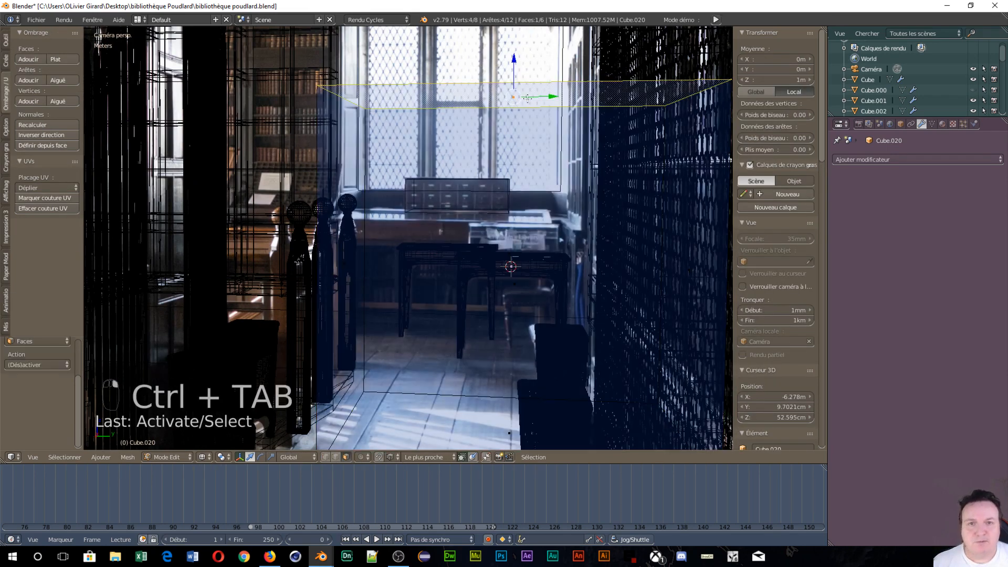
drag(514, 54, 524, 199)
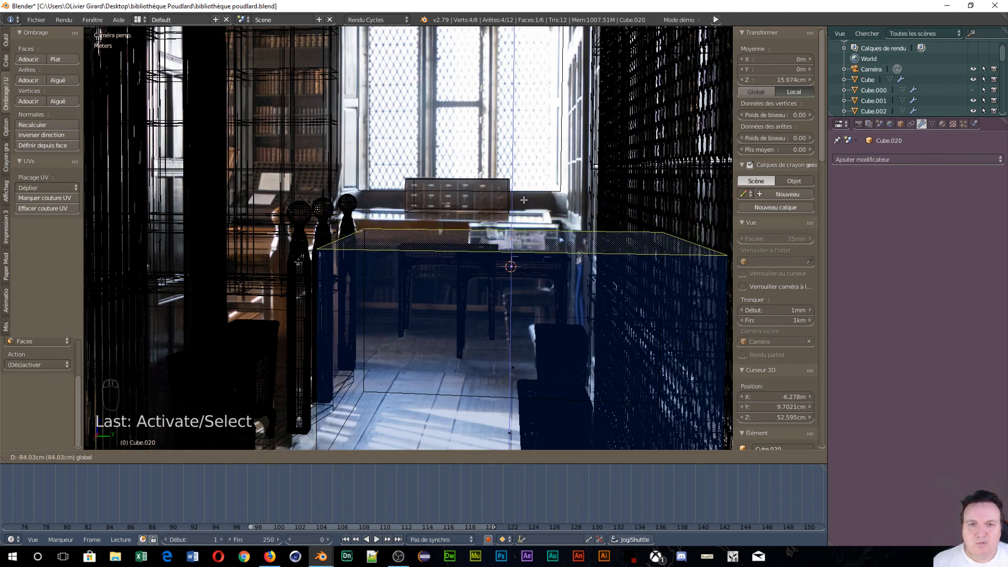
drag(524, 199, 525, 200)
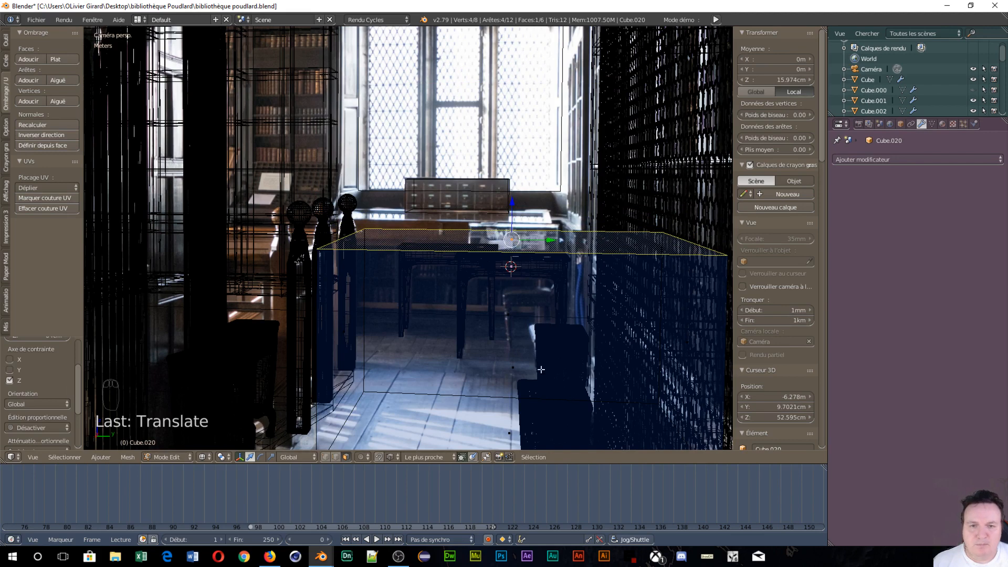
Step: Move the whole cube mesh away from the camera along X, to local X about -5.92 m
key(a)
key(a)
key(a)
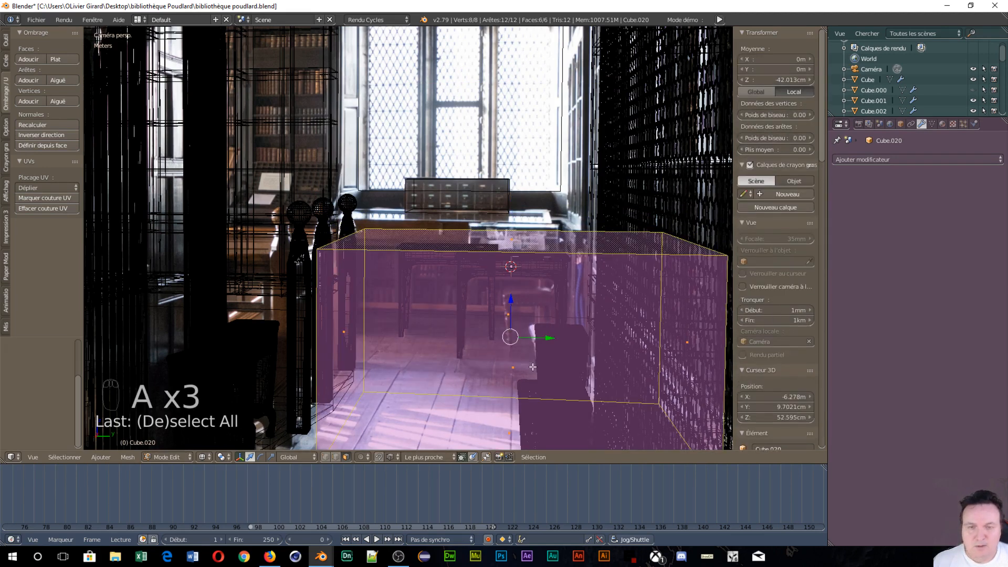
key(g)
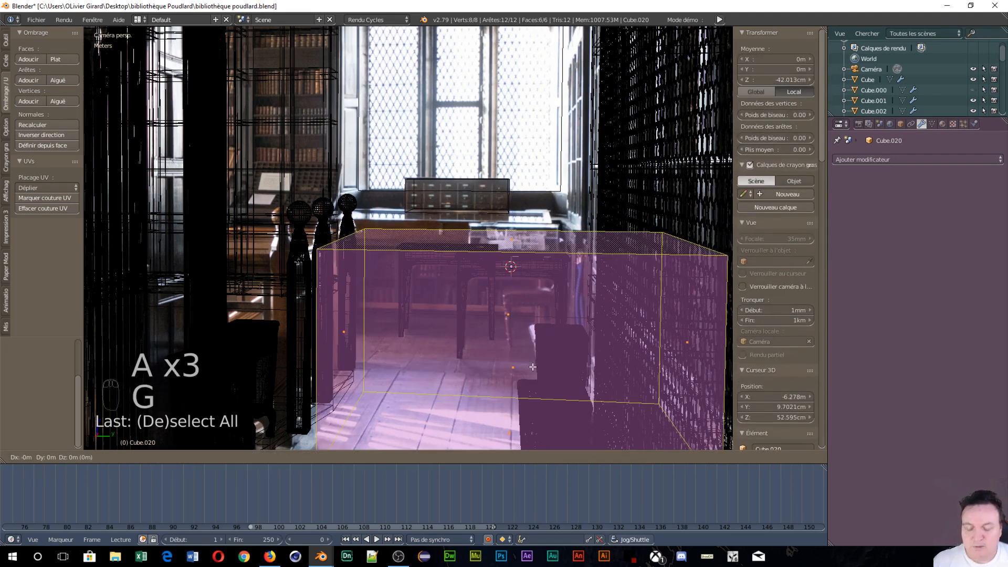
key(x)
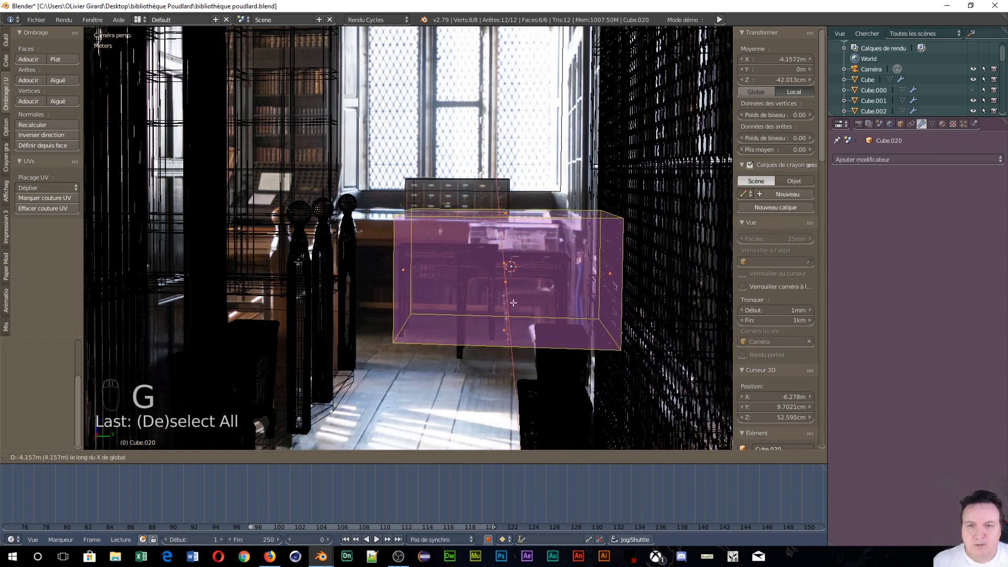
click(512, 295)
Step: Lower the block's top face to local Z about 3.5 cm, matching the desk height in the reference photo
scroll(535, 298, up, 5)
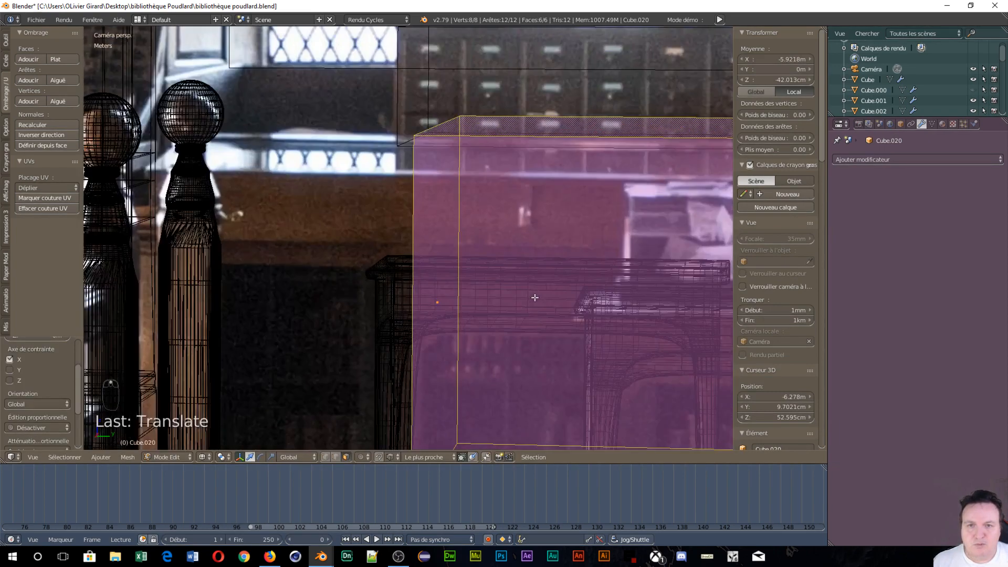
scroll(530, 287, down, 2)
scroll(531, 287, up, 1)
scroll(531, 288, down, 4)
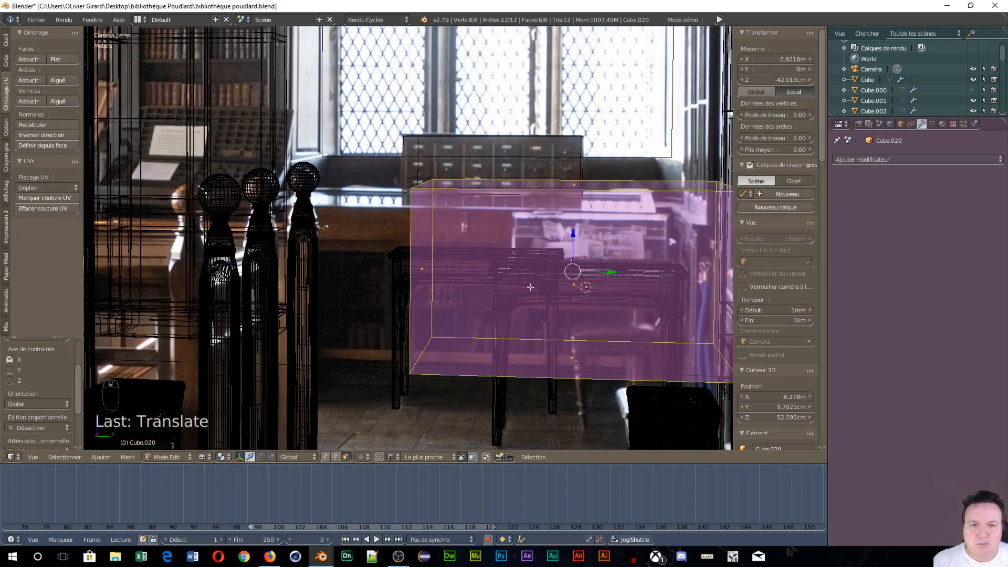
scroll(531, 287, up, 1)
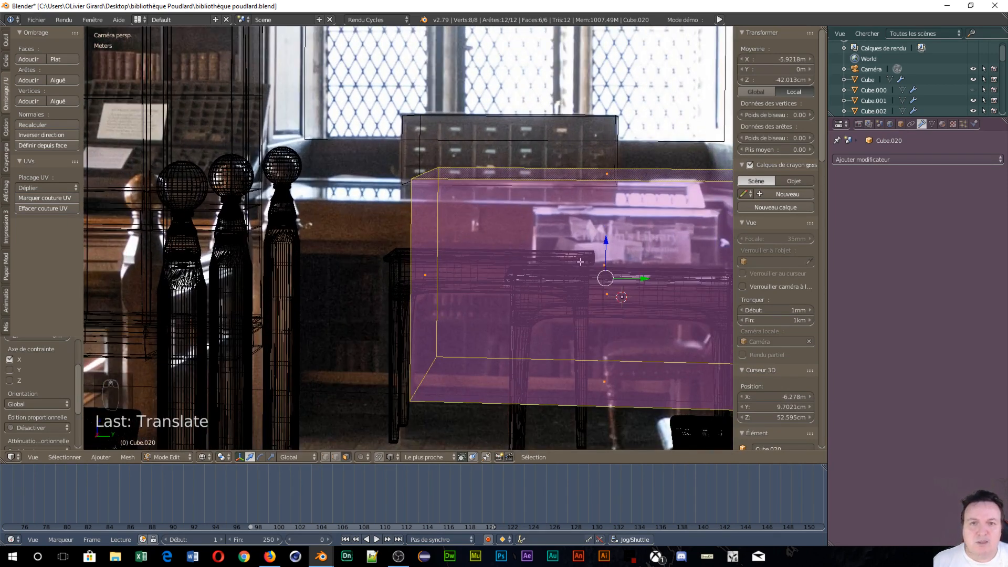
right_click(606, 175)
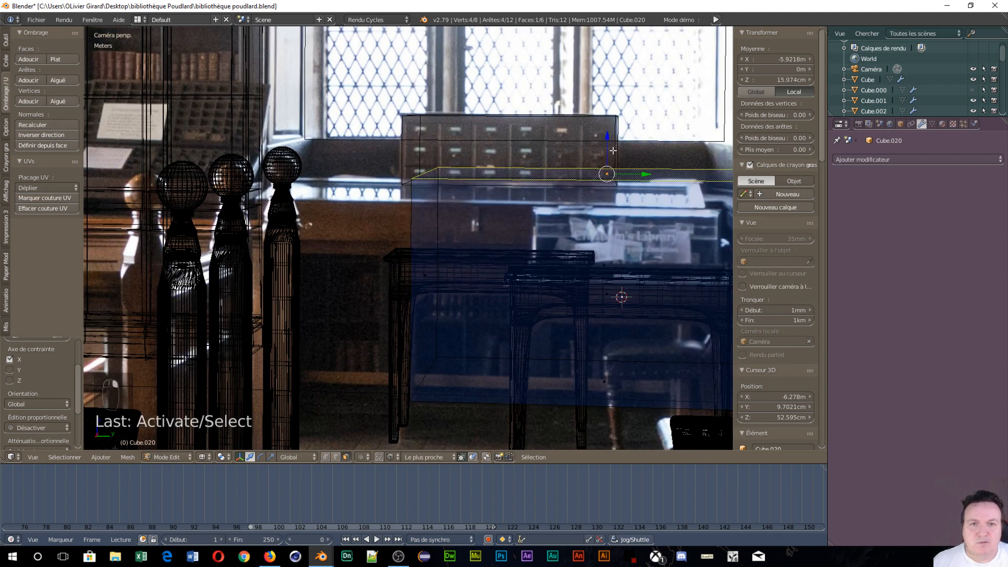
drag(610, 136, 617, 159)
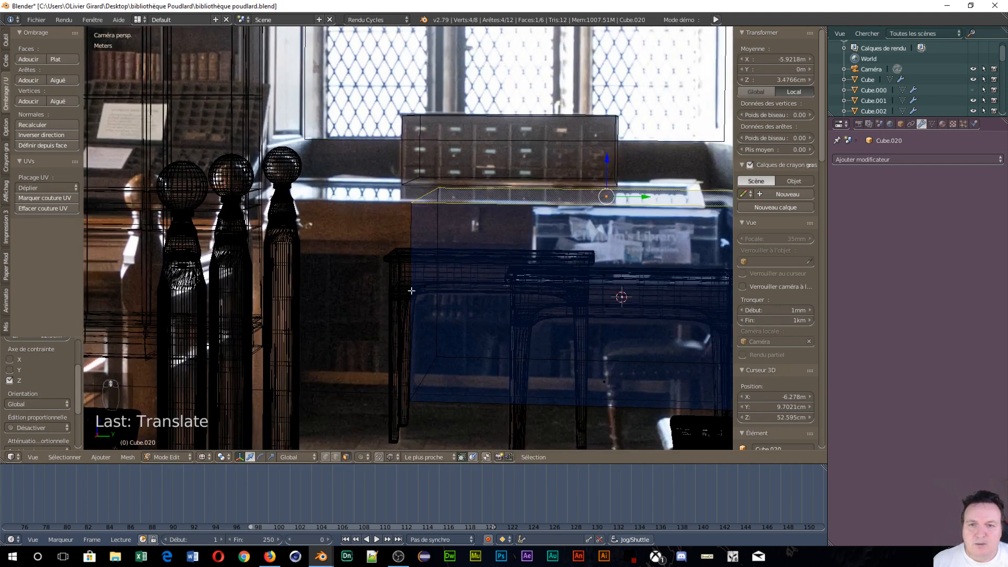
Step: Extend the block's negative-Y side face outward behind the newel posts, to local Y about -1.94 m
right_click(423, 287)
drag(442, 286, 272, 285)
scroll(221, 222, up, 2)
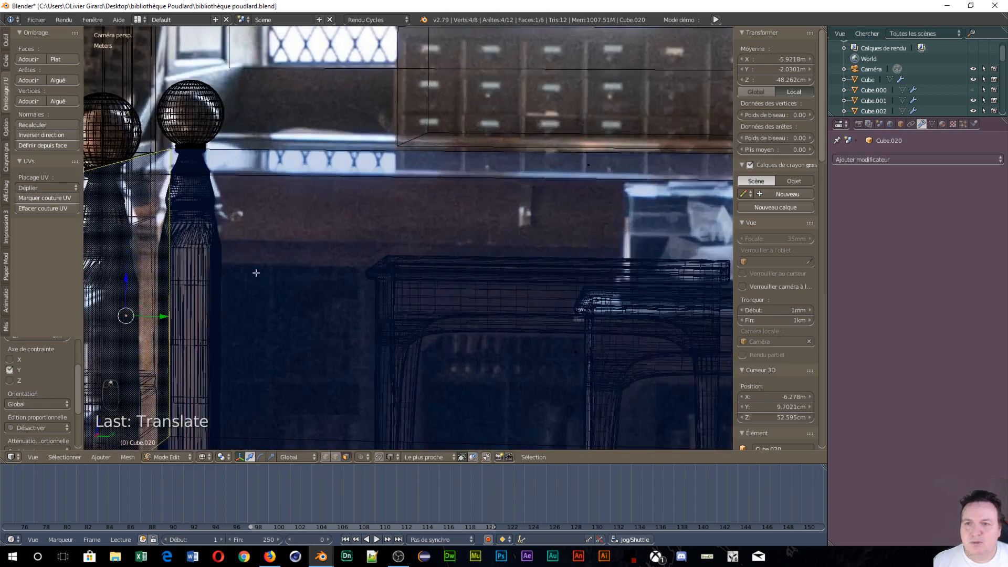
scroll(222, 222, up, 1)
drag(163, 316, 190, 316)
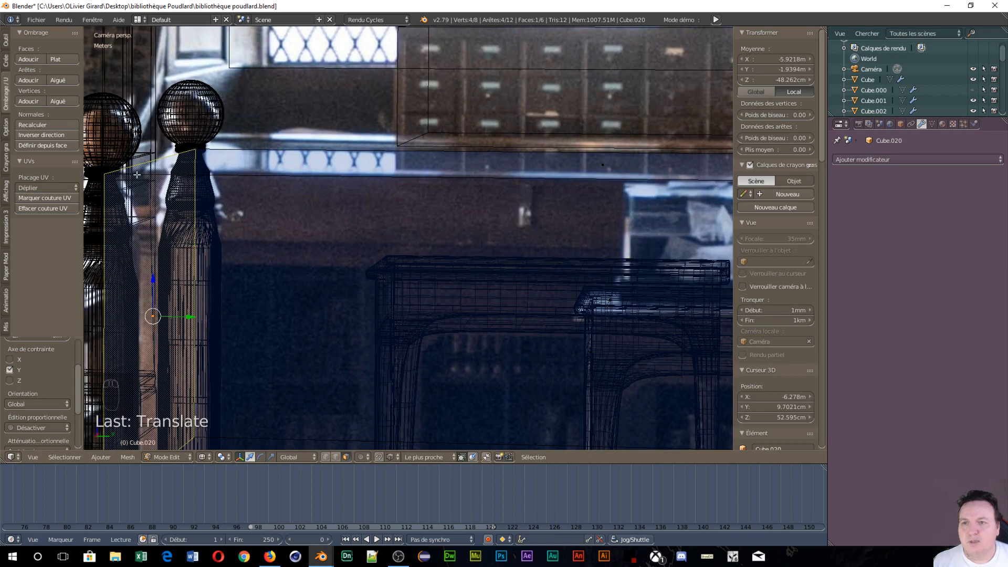
Step: Pull the block's positive-Y side face inward along Y to about 60 cm, matching the desk's end in the photo
scroll(581, 249, down, 4)
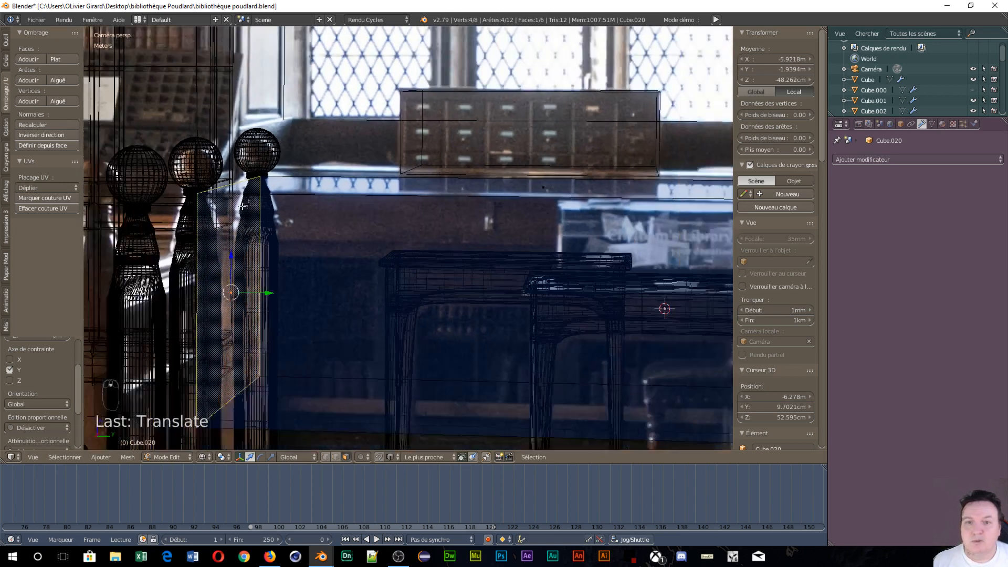
scroll(582, 249, down, 2)
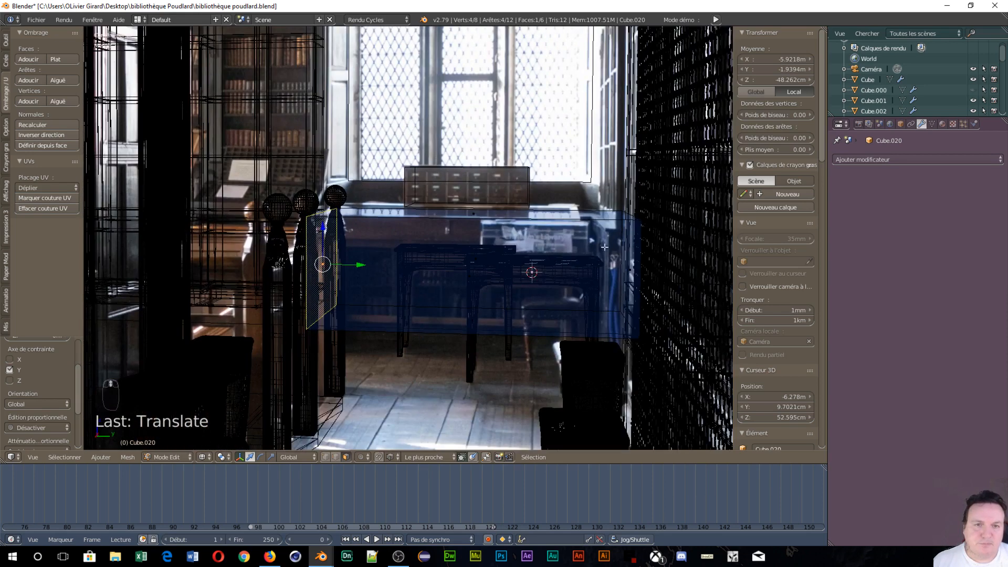
right_click(629, 262)
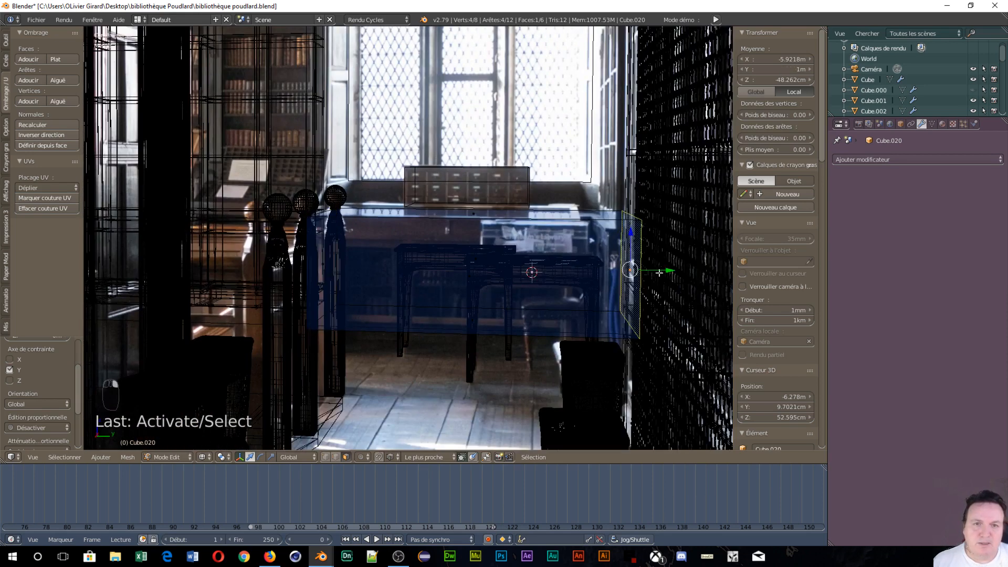
drag(665, 271, 623, 271)
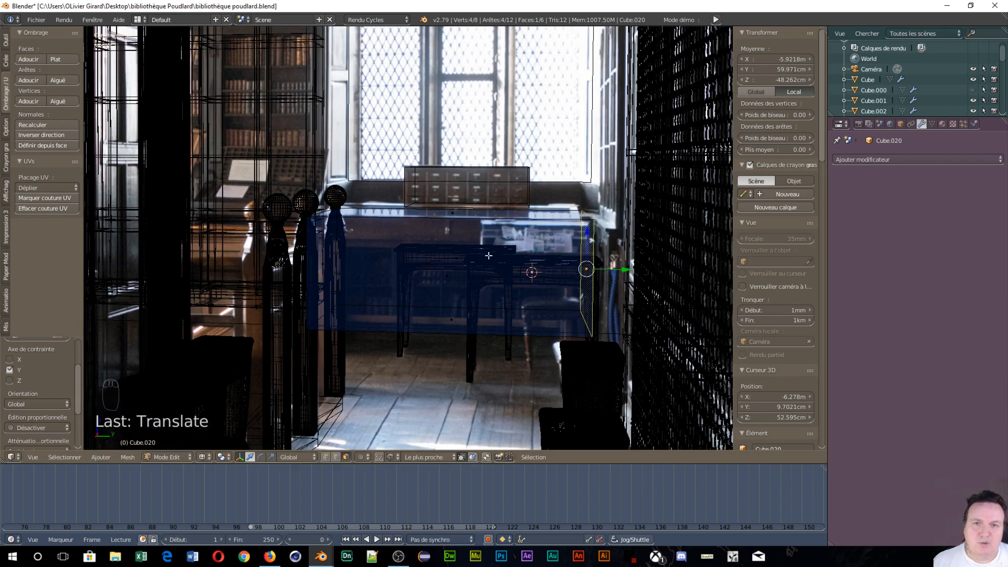
Step: Push the block's rear face back along X to about -8.62 m
right_click(451, 245)
key(g)
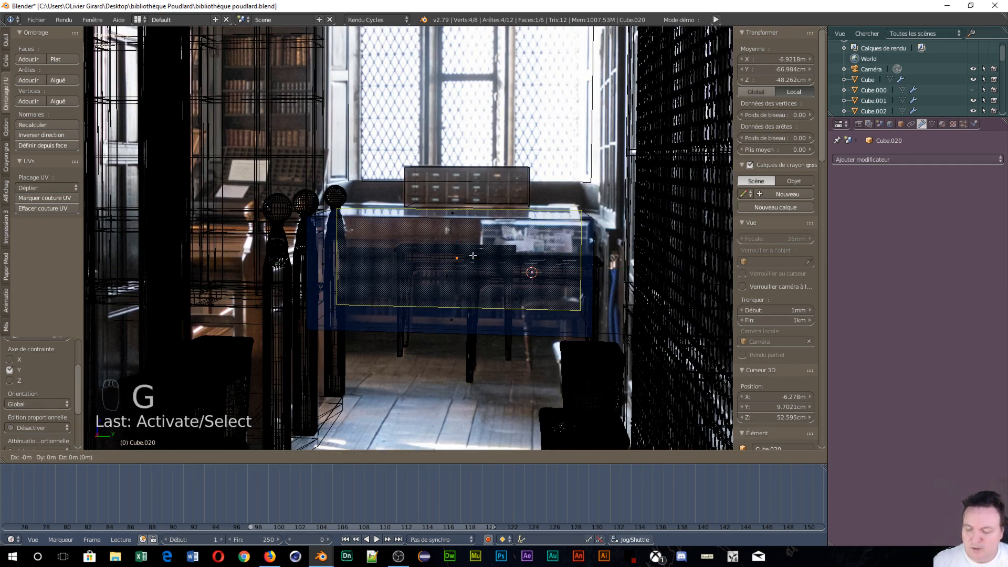
key(x)
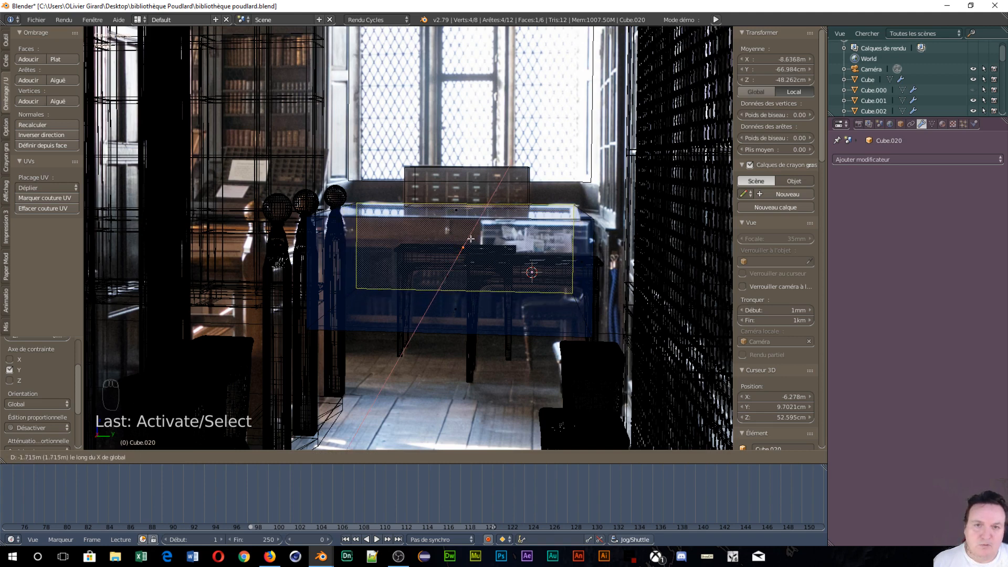
click(471, 239)
Step: Pull the block's negative-Y side face inward to local Y about -42 cm, matching the glass display case in the photo
scroll(513, 255, up, 3)
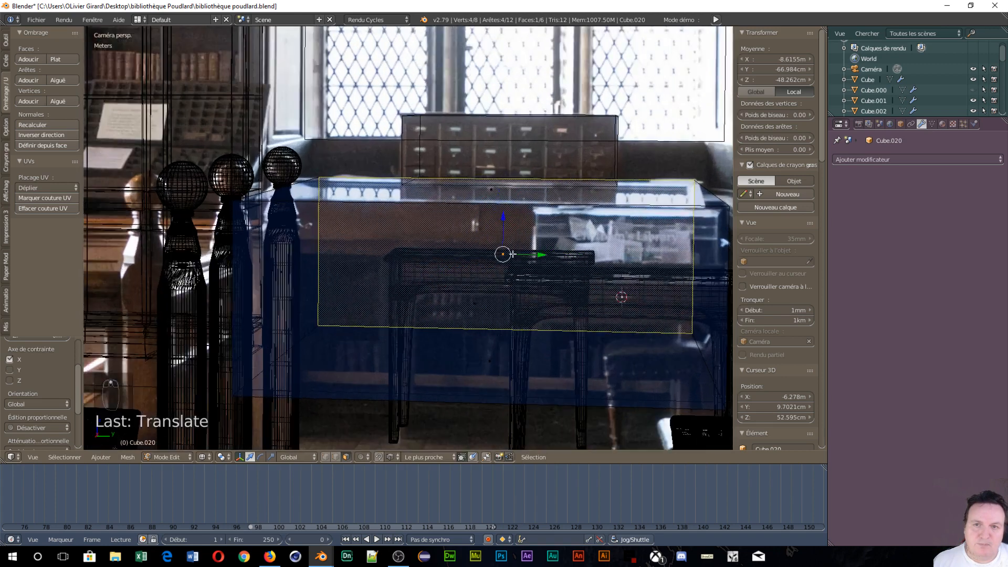
scroll(513, 255, up, 2)
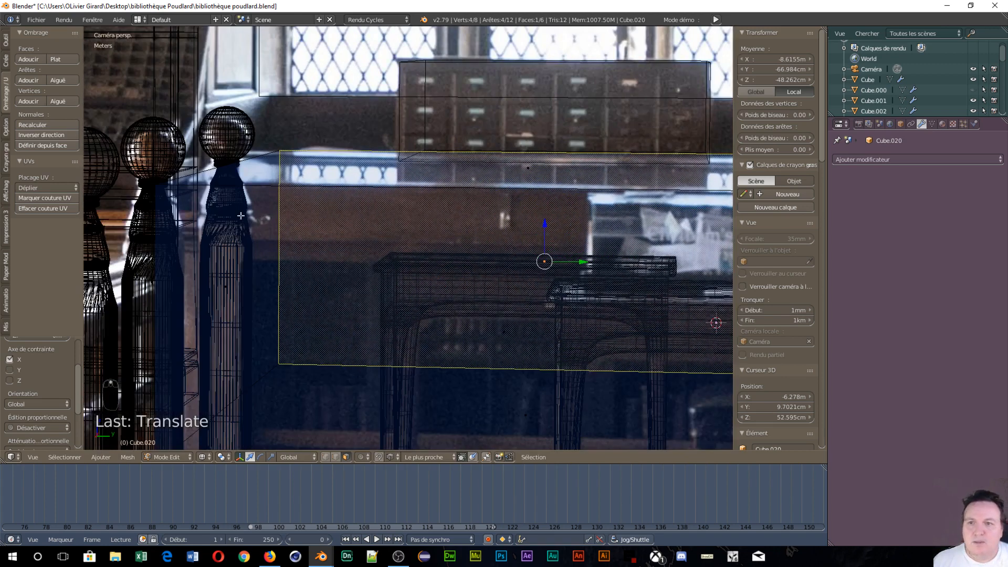
right_click(233, 286)
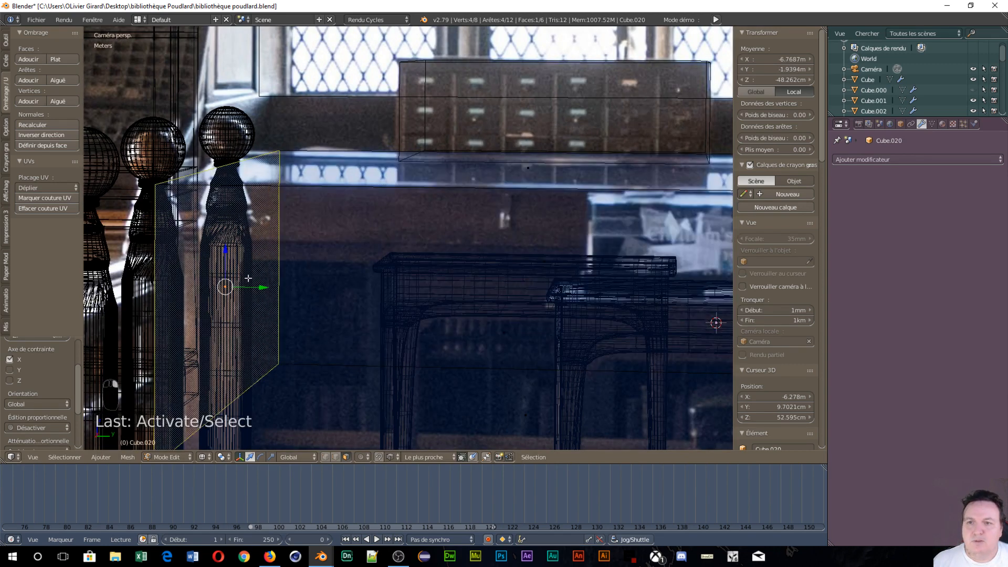
drag(262, 289, 624, 357)
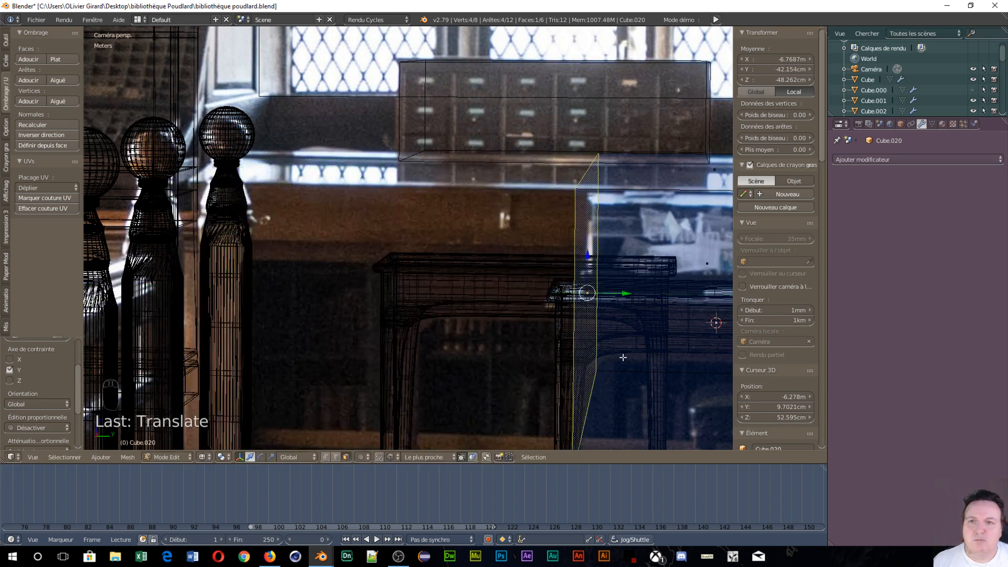
Step: Shorten the block by moving its rear face along X to about -5.81 m
scroll(624, 358, down, 4)
middle_drag(624, 357, 580, 344)
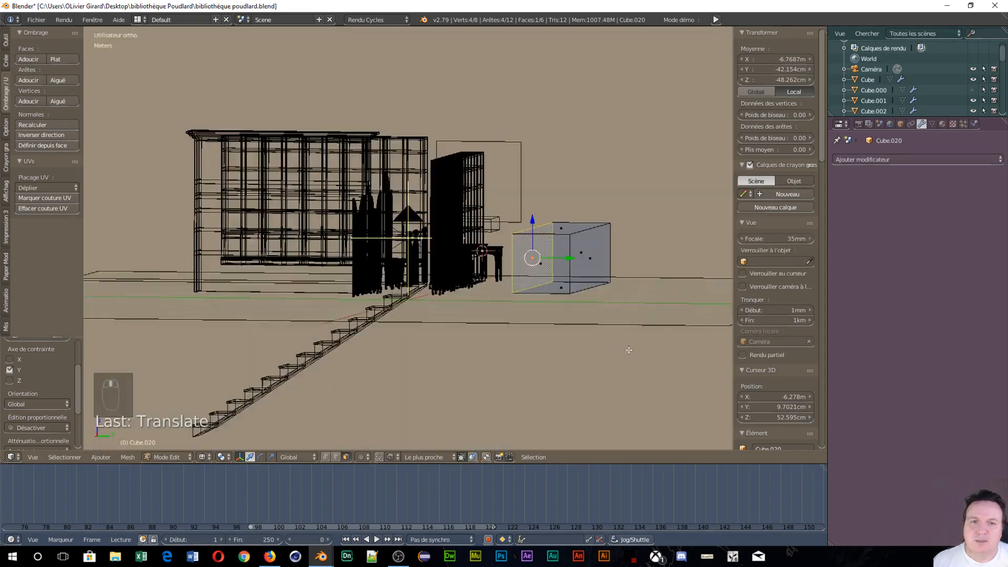
scroll(558, 388, down, 2)
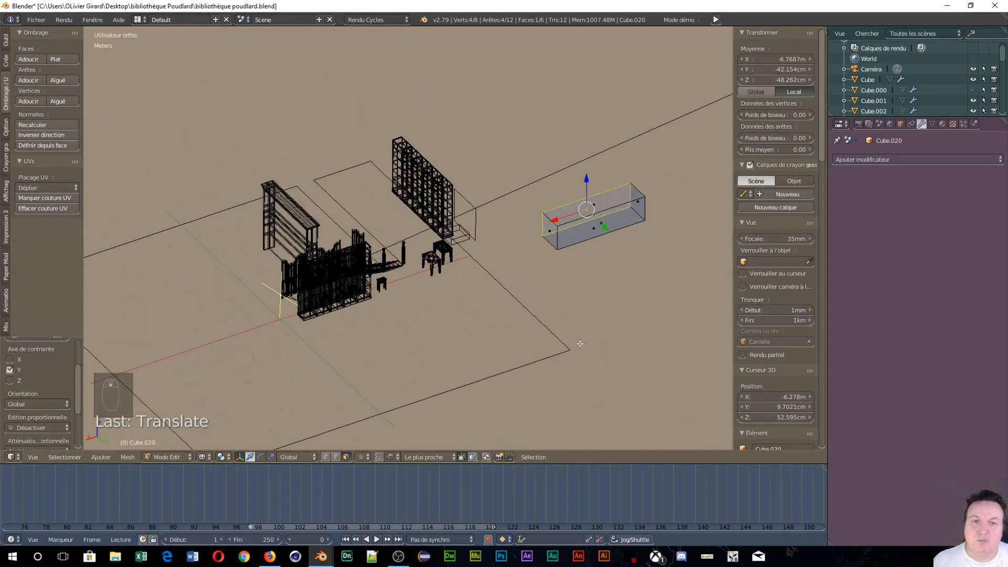
right_click(637, 203)
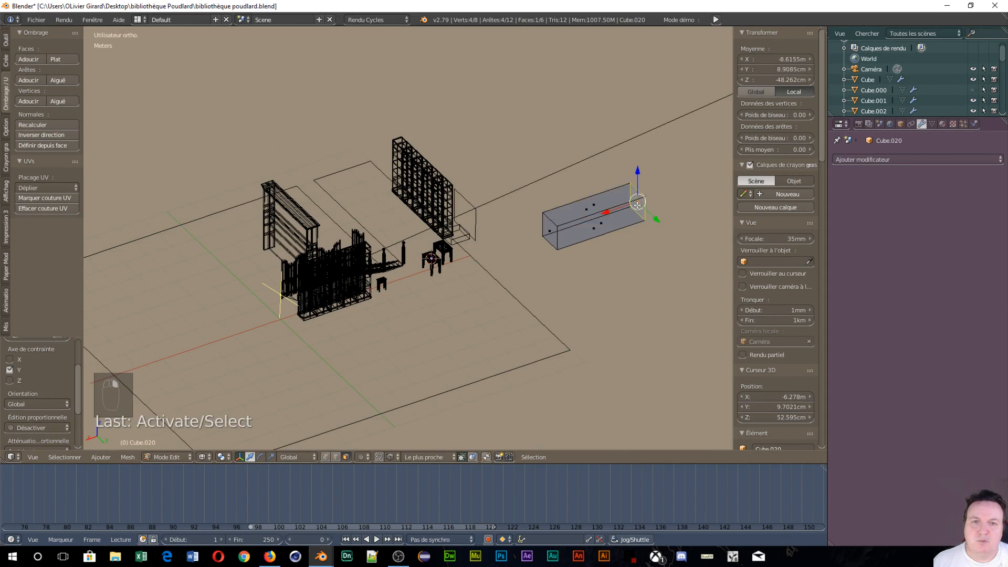
click(590, 221)
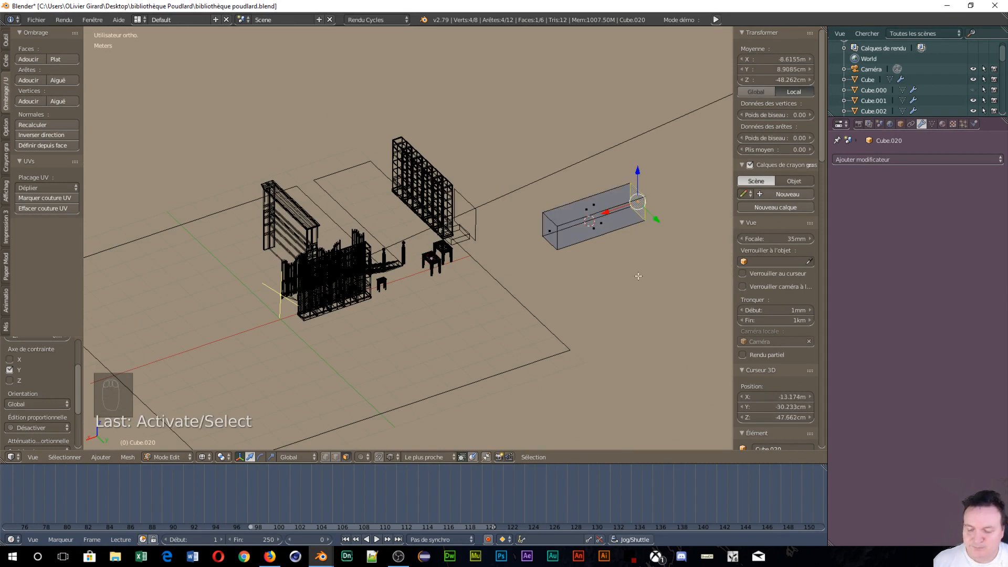
key(g)
key(x)
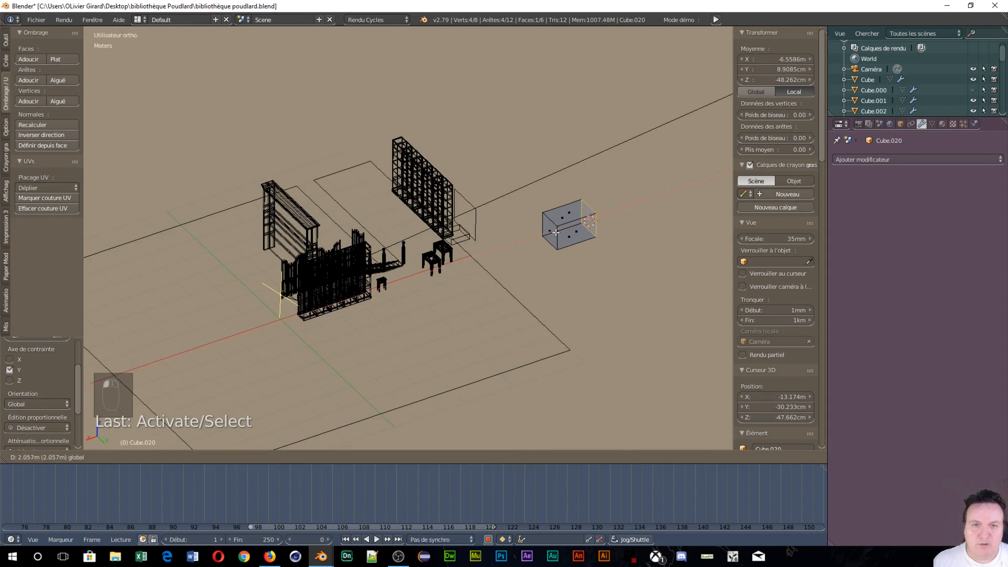
click(538, 237)
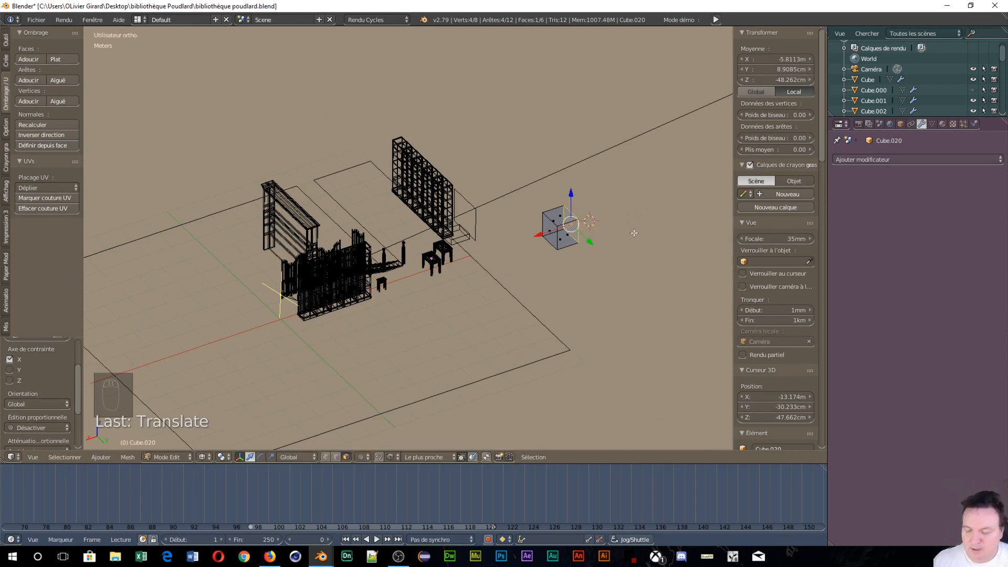
Step: Select the whole block mesh and move it along X next to the tables, to local X about -1.02 m
key(a)
key(a)
key(a)
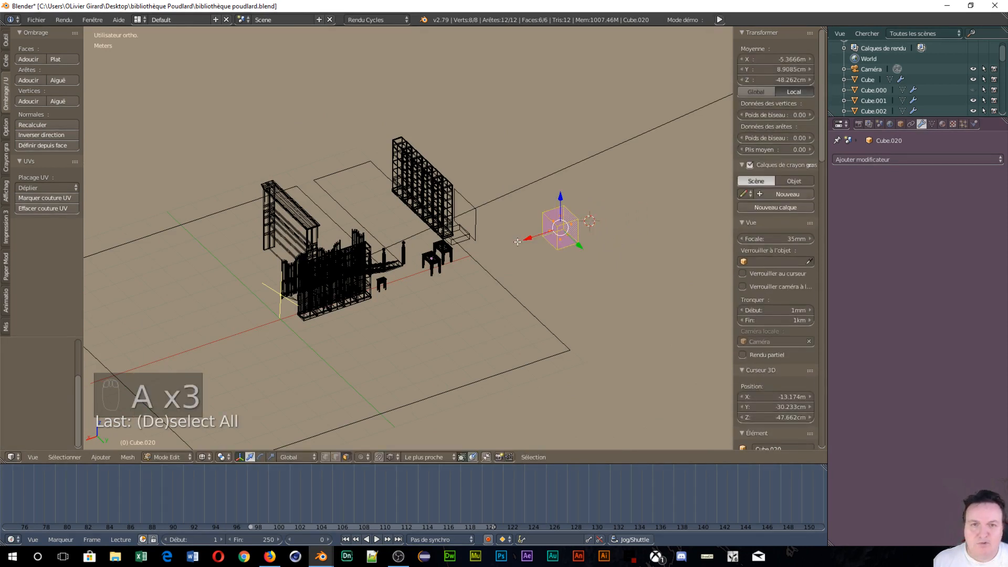
drag(527, 239, 423, 274)
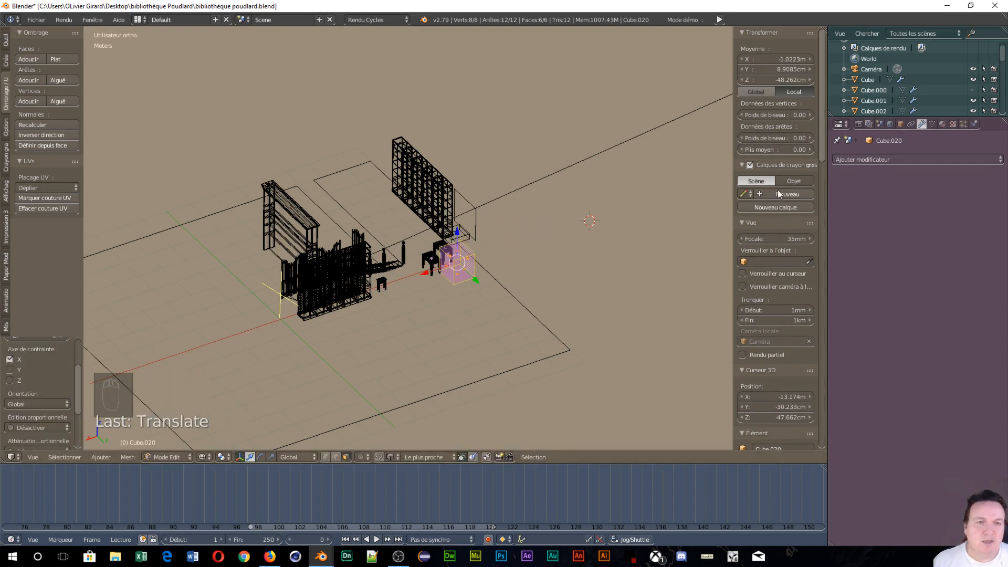
key(Tab)
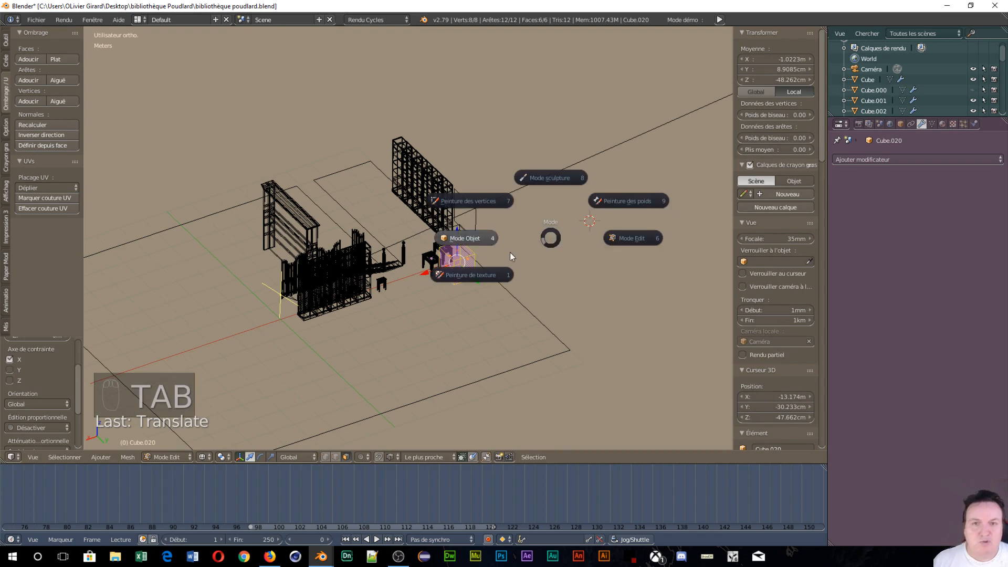
click(635, 242)
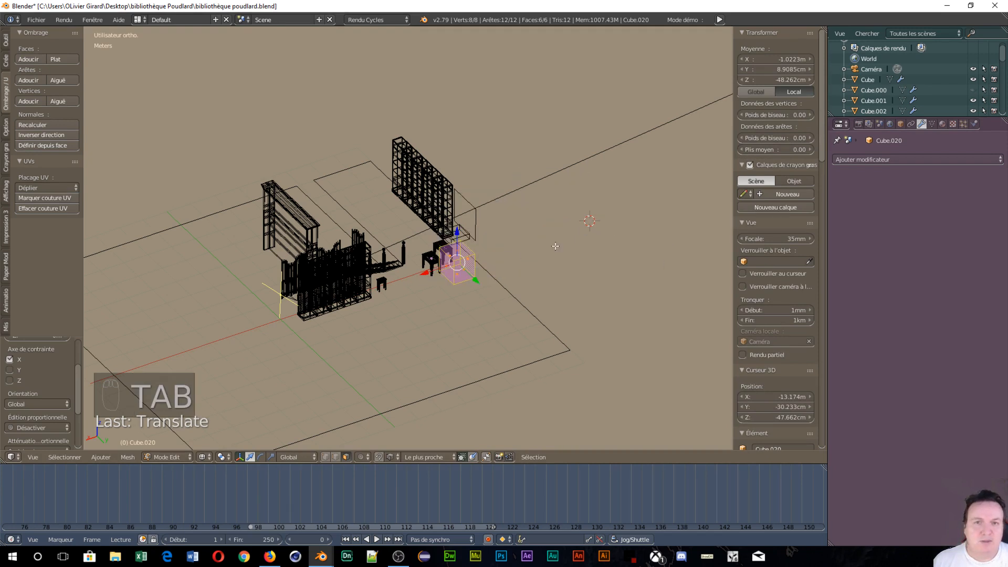
Step: Return to Object Mode and set the block's Z location to half of its 1.03477 m height, resting it on the floor
key(Tab)
click(643, 232)
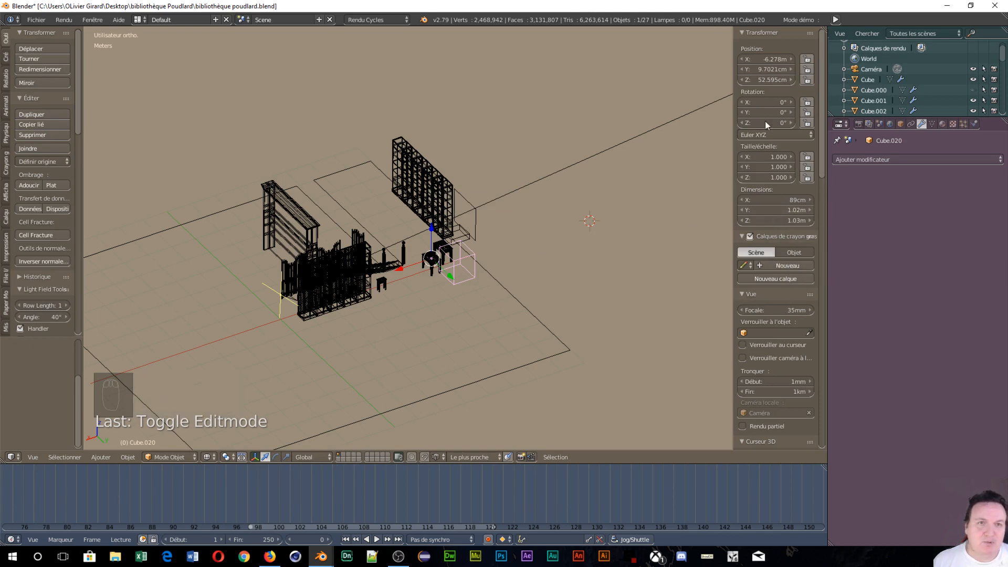
click(786, 220)
click(785, 219)
key(ctrl+c)
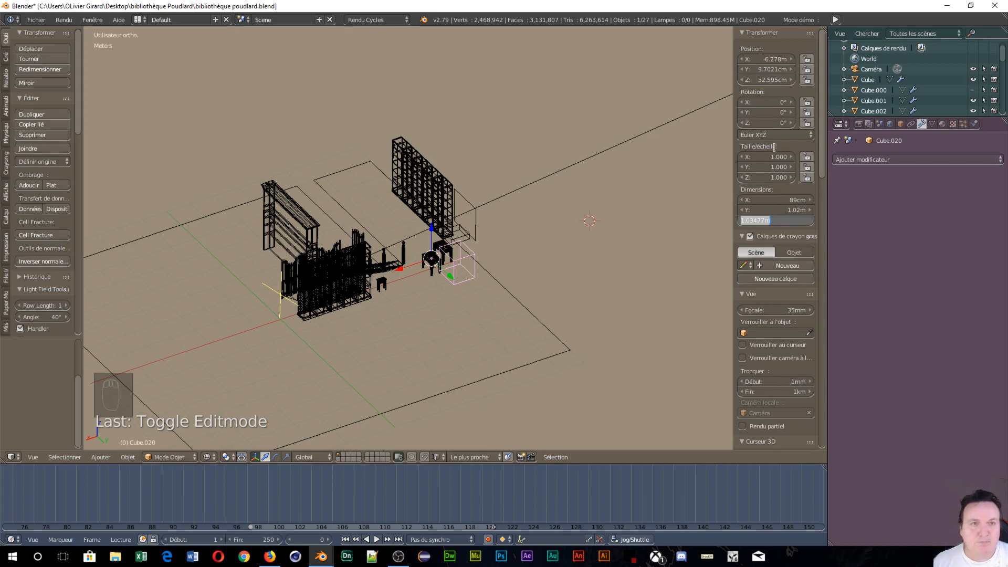
key(Return)
click(781, 80)
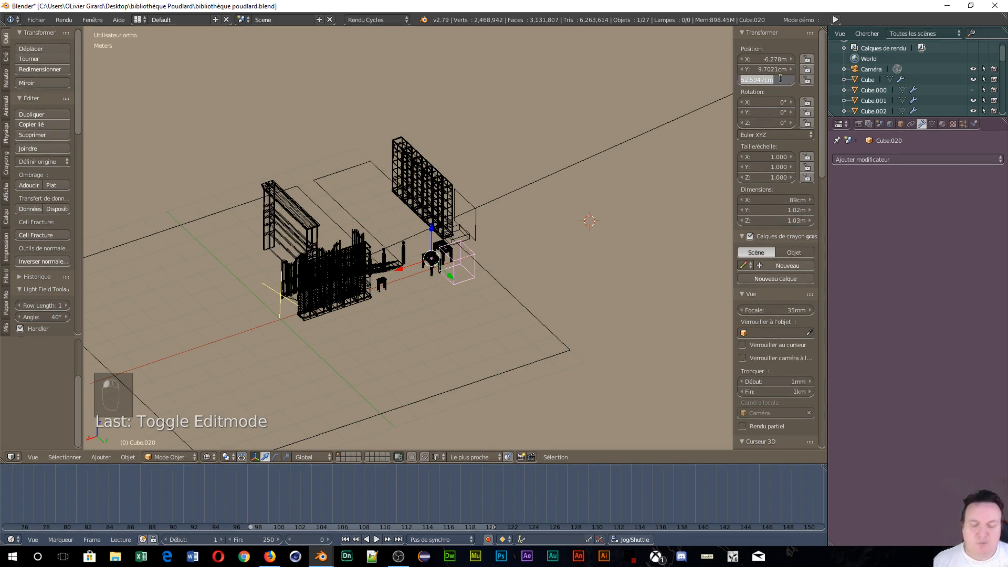
key(ctrl+v)
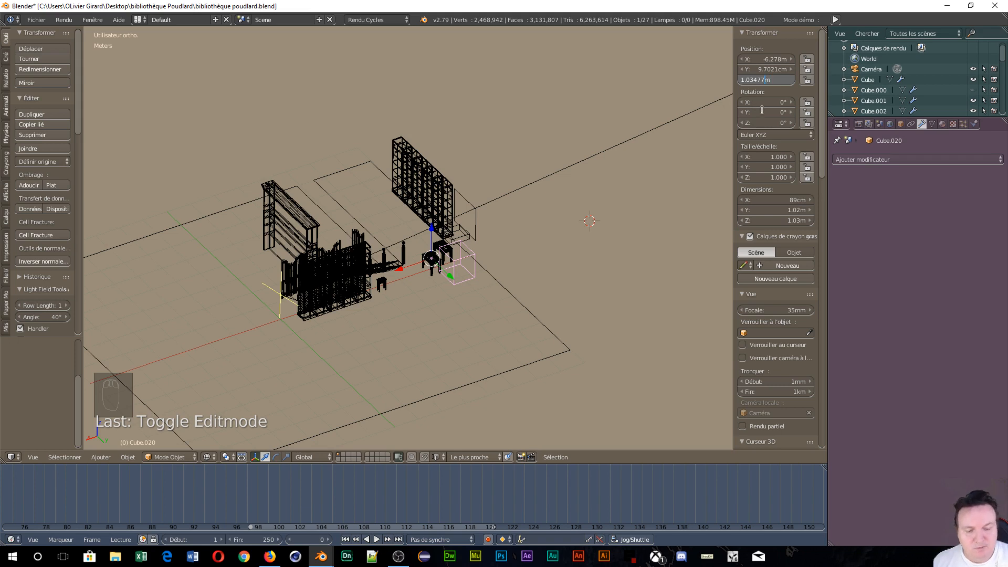
key(Return)
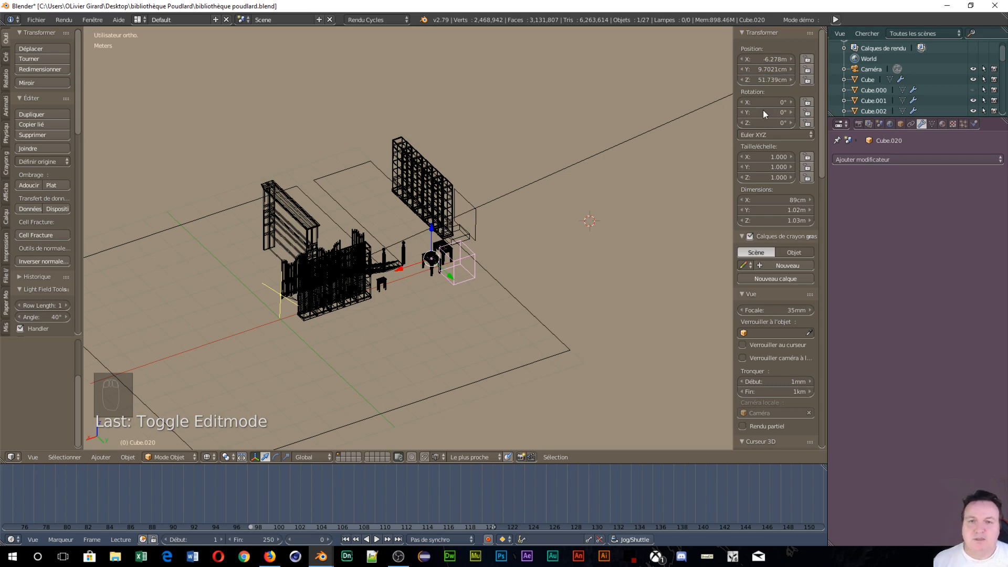
Step: In the camera view, raise the block's top face to local Z about 24.6 cm, matching the desk top in the photo
scroll(408, 311, up, 3)
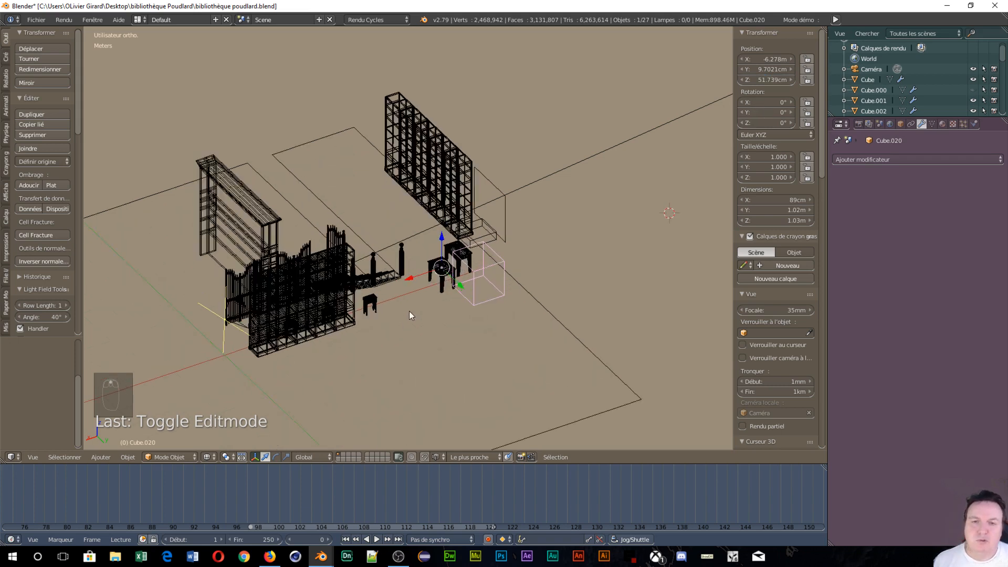
middle_drag(426, 326, 498, 249)
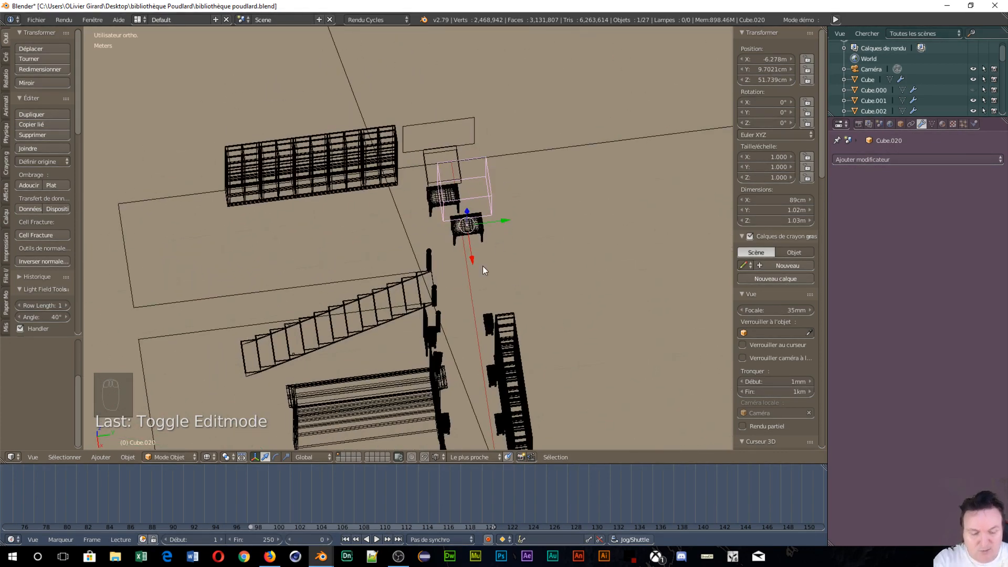
key(KP_0)
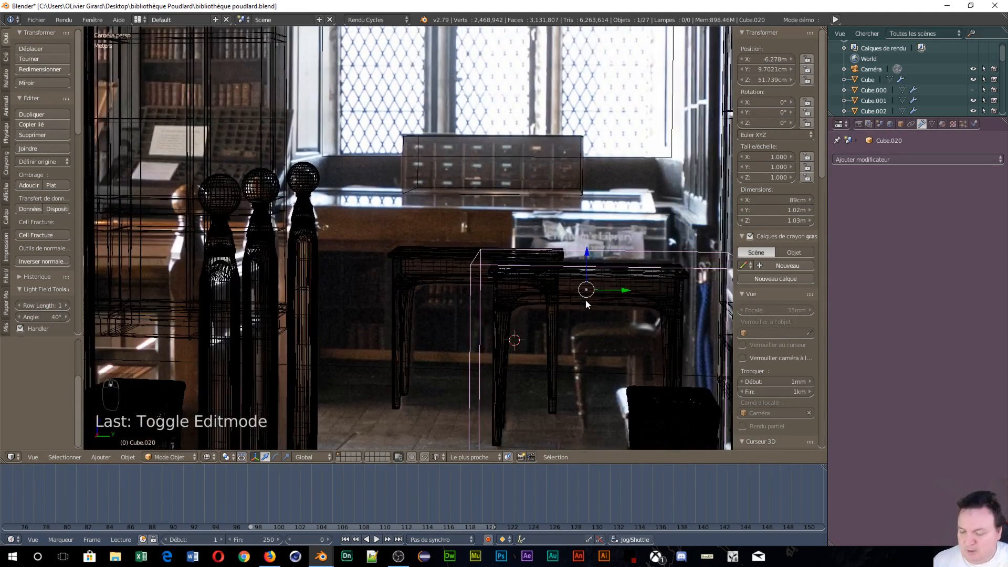
key(Tab)
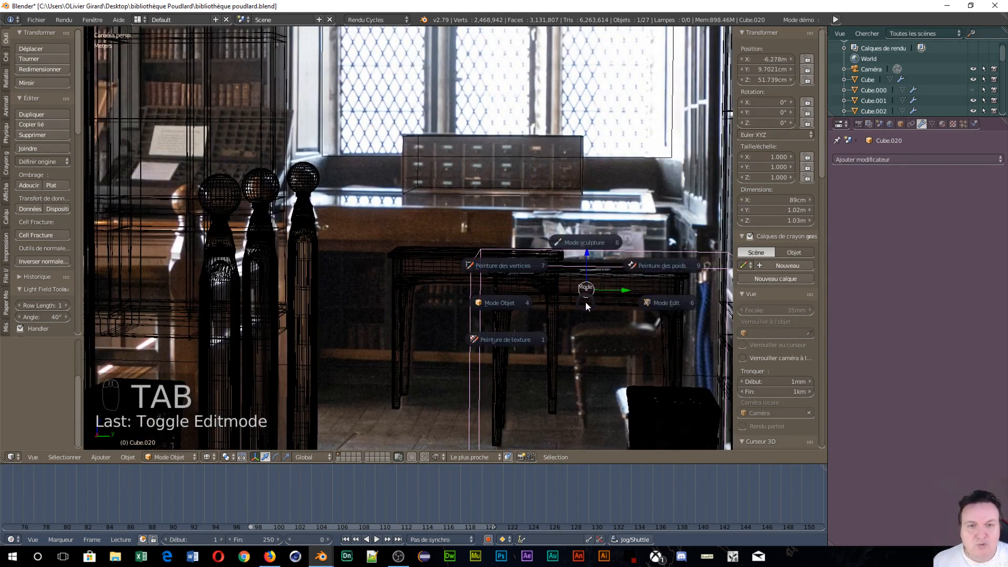
click(665, 300)
right_click(610, 261)
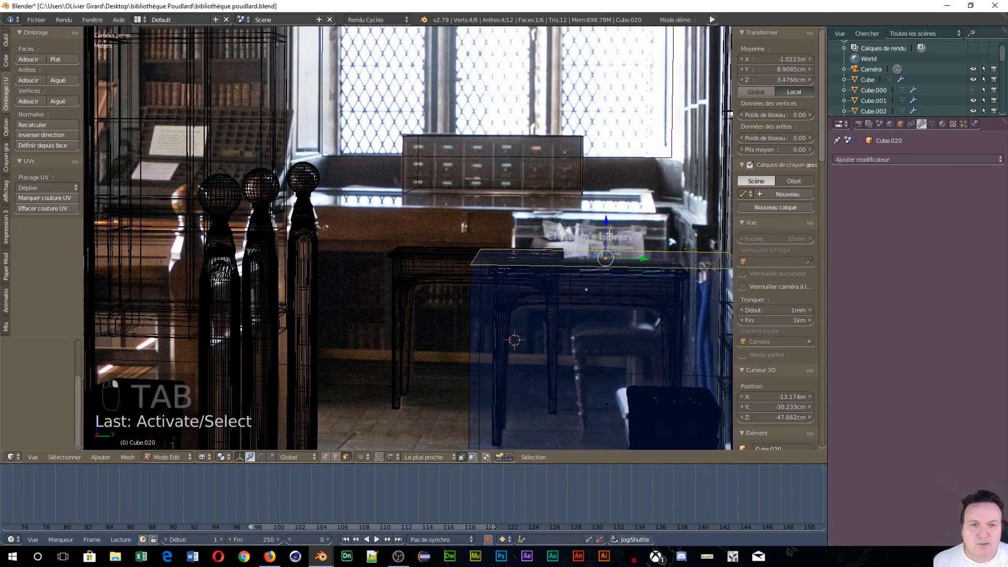
drag(607, 225, 607, 173)
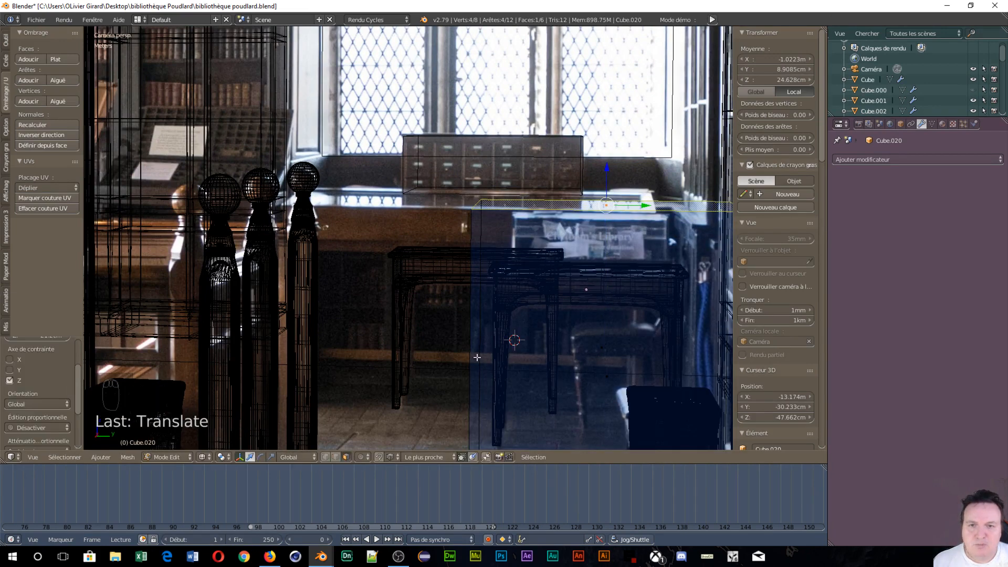
Step: Extend the block's negative-Y side face outward along Y to local Y about -1.20 m, behind the posts
right_click(475, 358)
drag(507, 359, 317, 355)
scroll(561, 310, up, 1)
scroll(560, 310, down, 3)
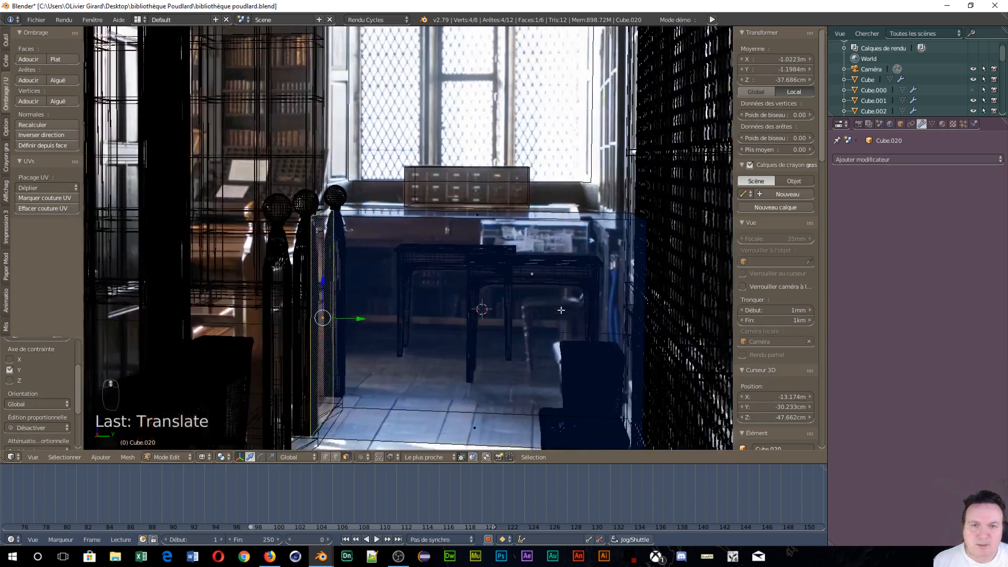
Step: Raise the block's bottom face along Z to local Z about 8.66 cm, matching the underside of the desk in the photo
right_click(473, 435)
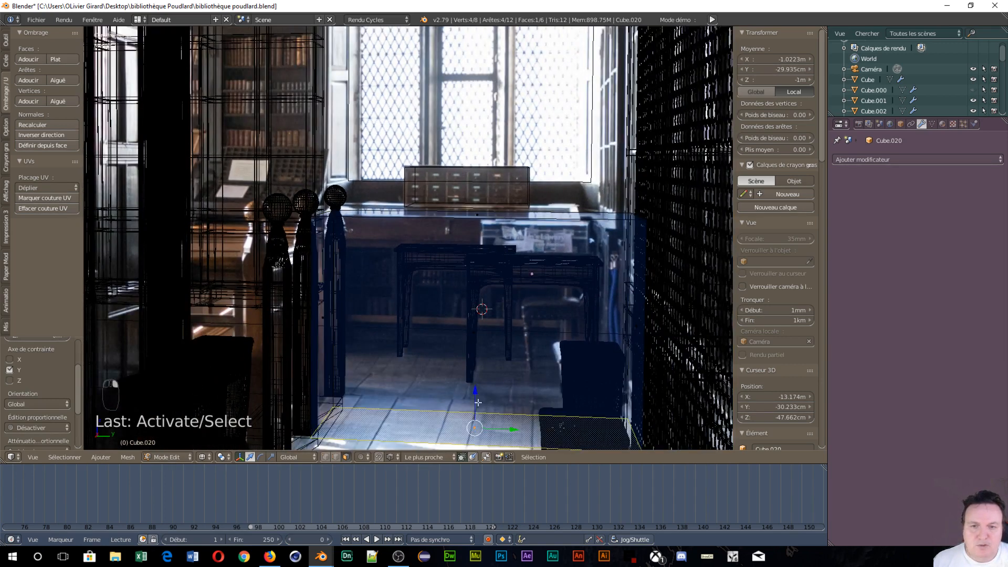
key(g)
key(z)
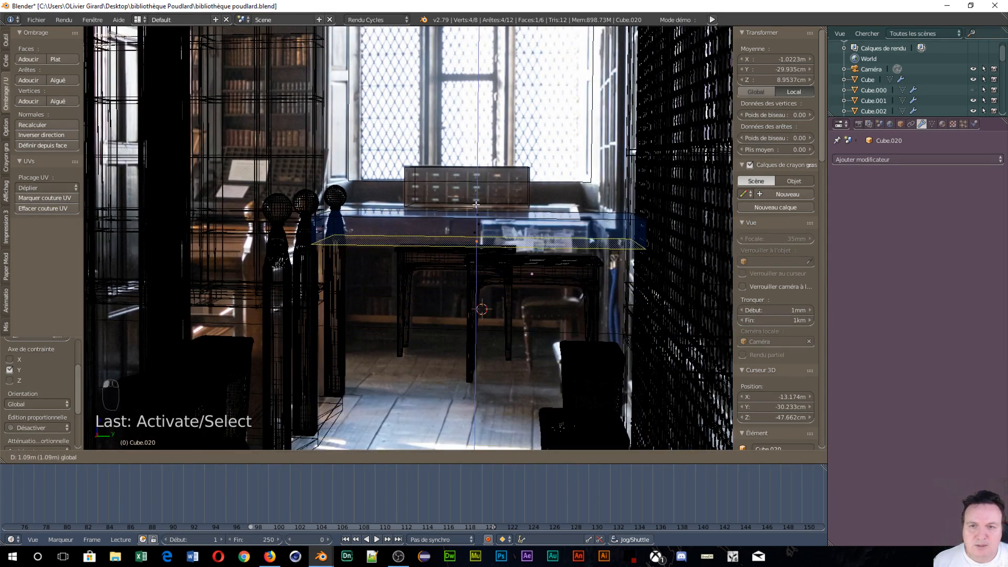
click(511, 242)
scroll(512, 242, up, 4)
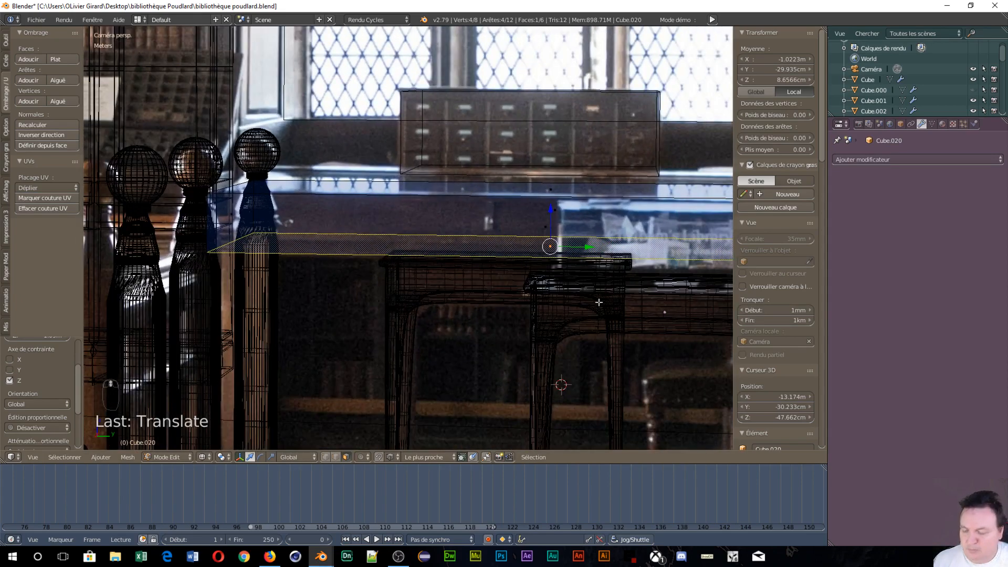
Step: Pull the block's positive-Y side face inward along Y to local Y about 26 cm, away from the bookcase
middle_drag(599, 301, 323, 273)
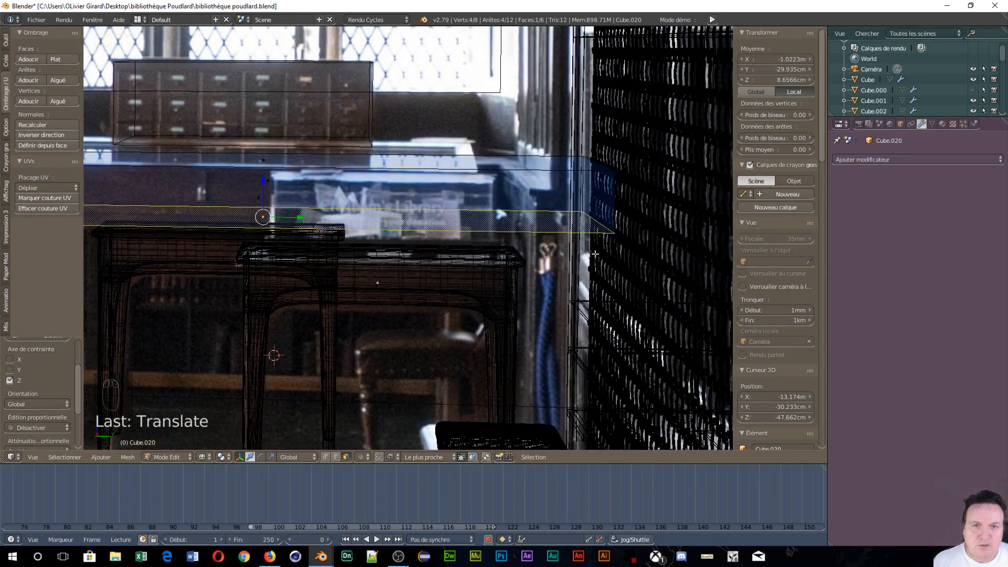
right_click(599, 203)
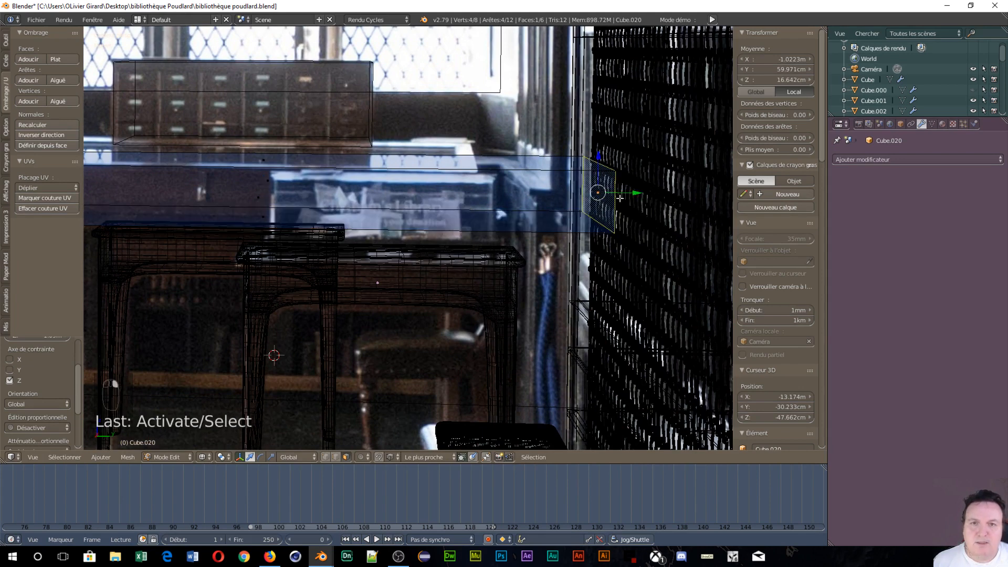
drag(635, 193, 506, 201)
scroll(504, 200, up, 2)
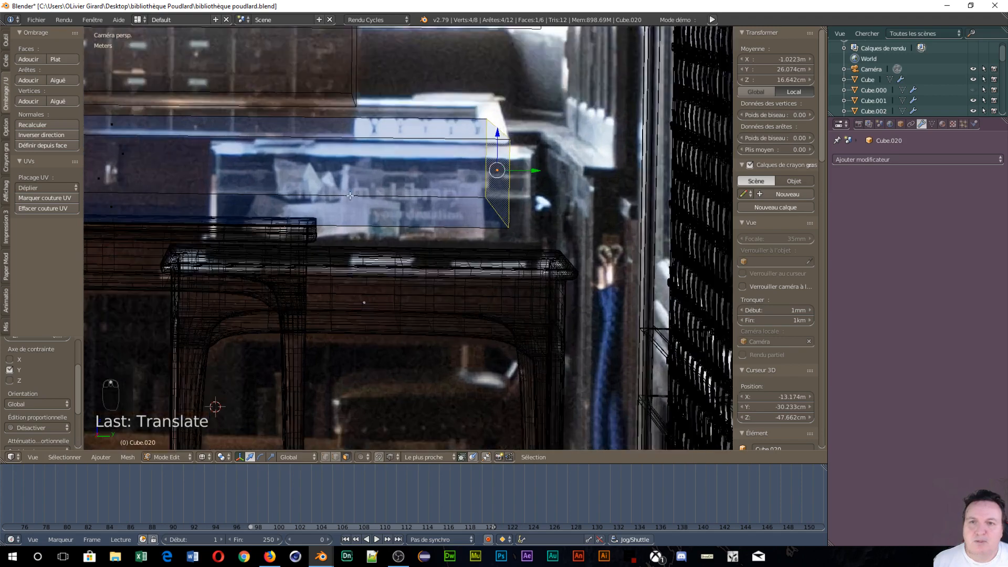
Step: Adjust the block's negative-Y side face along Y to local Y about -1.14 m, aligned with the desk end
middle_drag(346, 183, 140, 301)
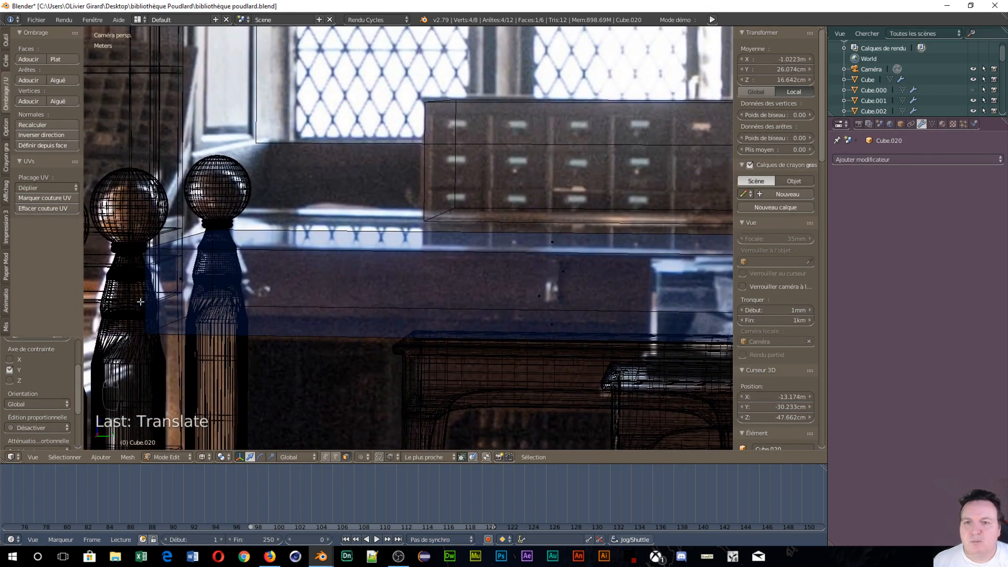
right_click(181, 279)
drag(206, 281, 234, 281)
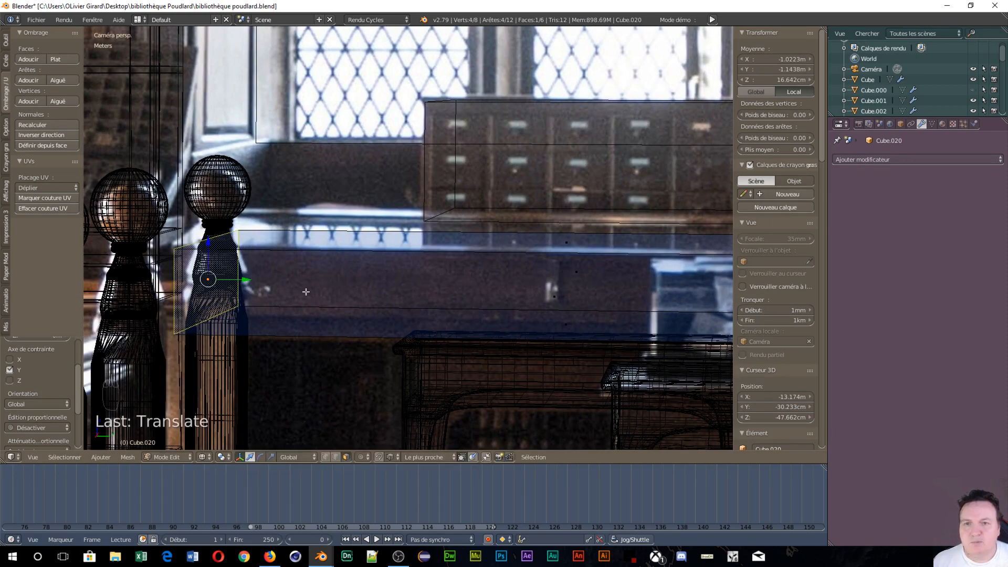
Step: Compare the flattened block with the desk in the reference photo and examine its placement beside the tables
scroll(306, 291, down, 2)
scroll(306, 291, up, 2)
scroll(368, 289, down, 2)
scroll(635, 286, up, 2)
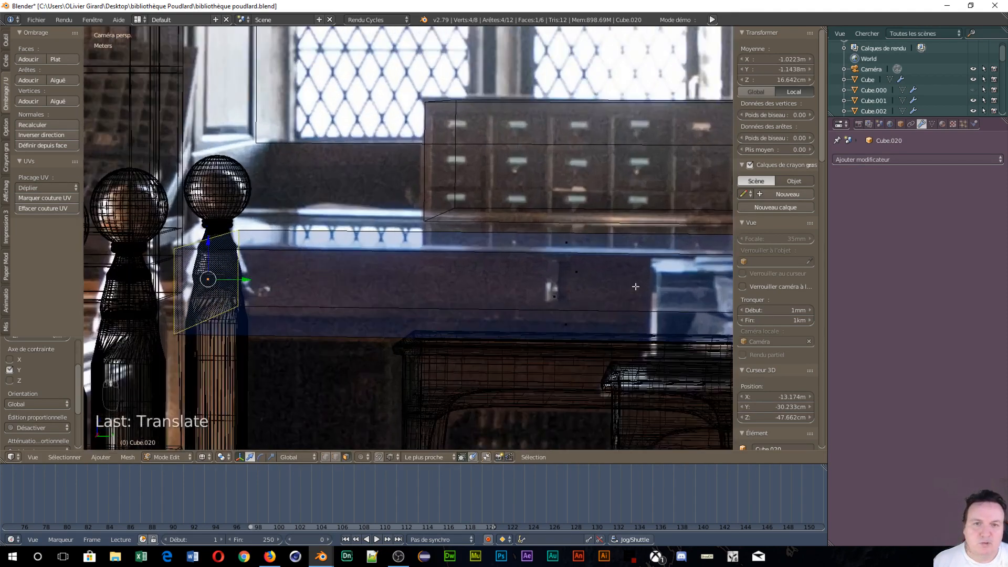
scroll(635, 286, down, 2)
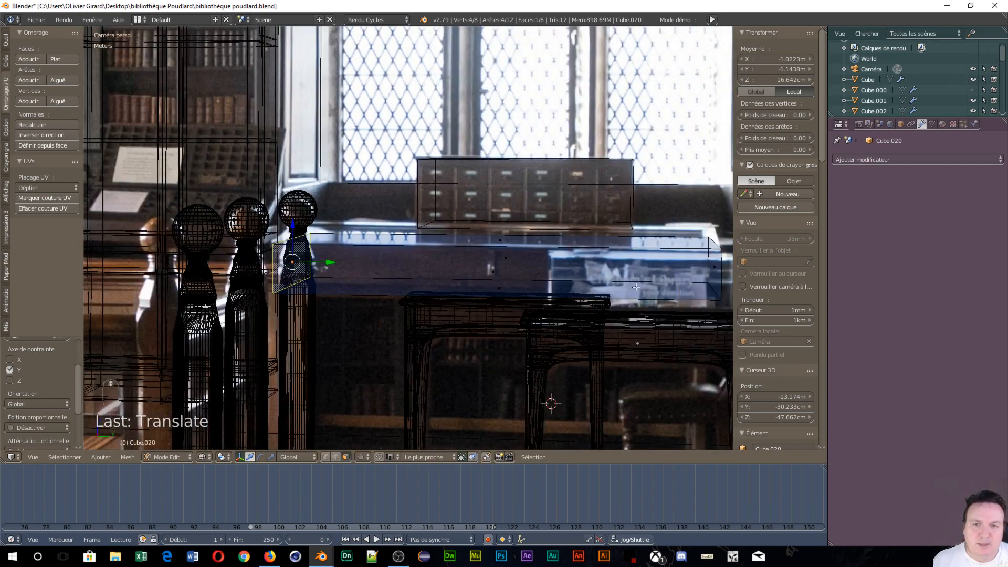
scroll(636, 287, up, 1)
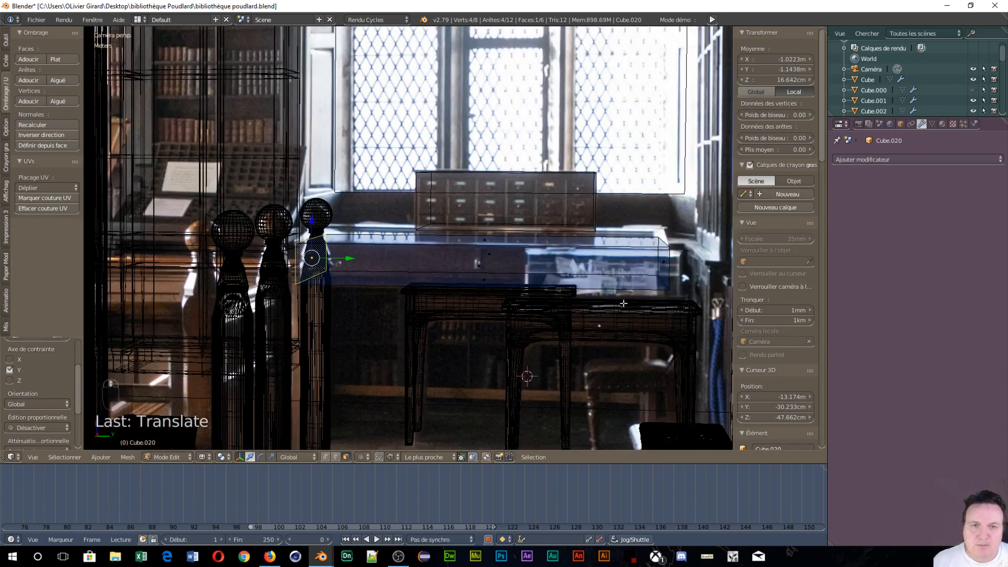
middle_drag(624, 300, 506, 368)
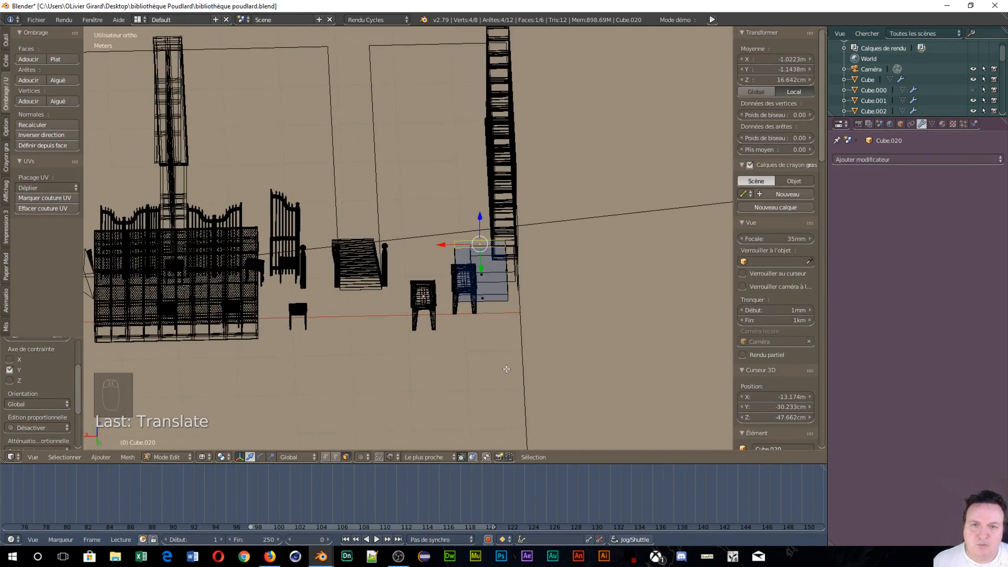
scroll(507, 372, up, 3)
scroll(508, 372, up, 2)
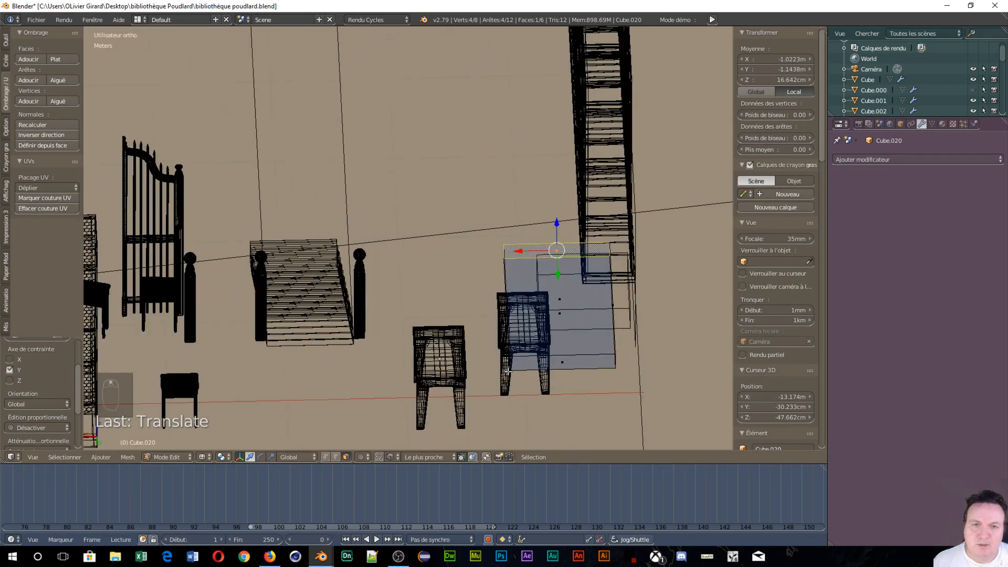
scroll(508, 371, down, 2)
middle_drag(511, 375, 544, 372)
Step: From the camera view, extrude the block's top face upward about 2.76 cm
key(KP_0)
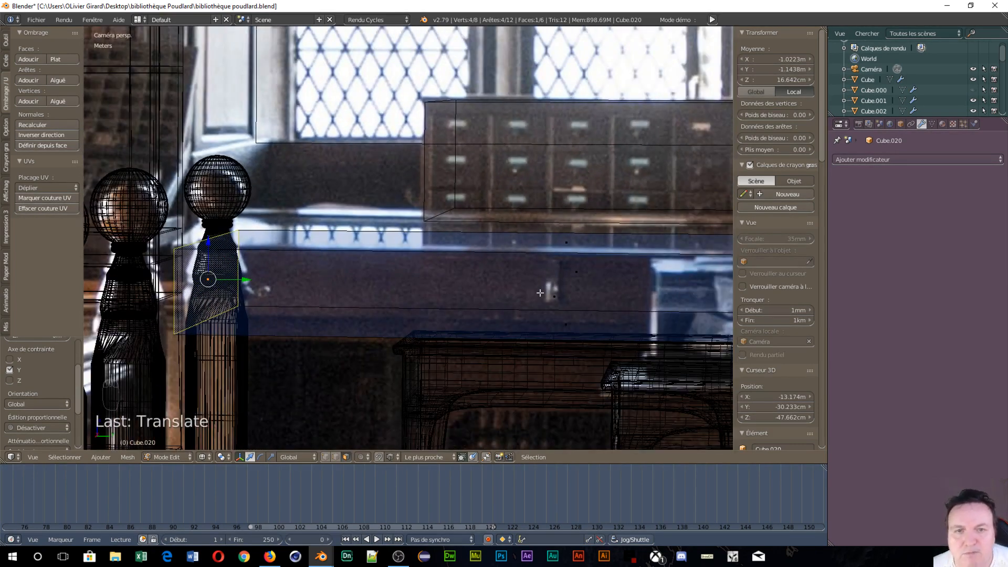
right_click(570, 242)
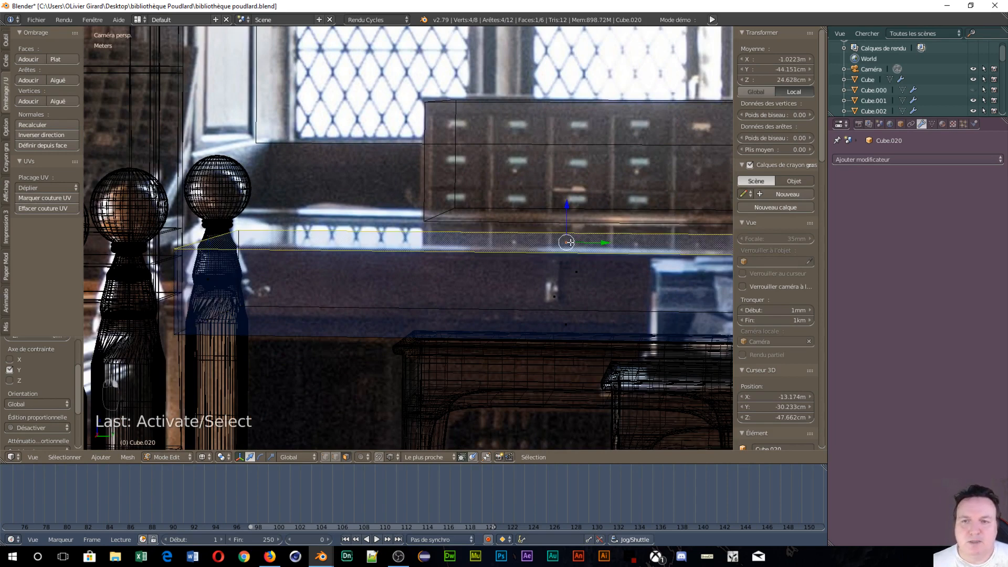
key(e)
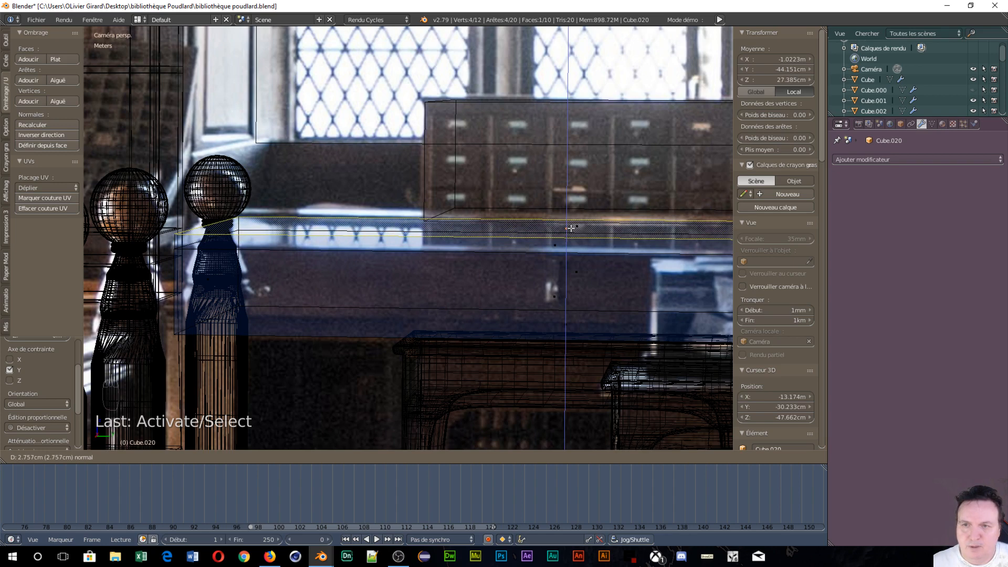
click(571, 229)
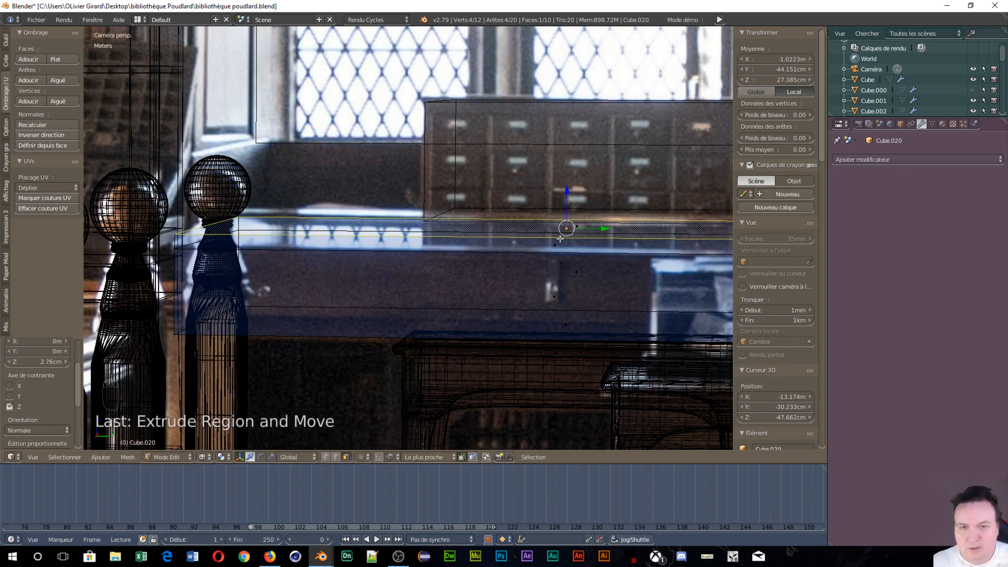
Step: Scale the extruded band's front face along Z to about 0.45 and lower it to local Z about 24.66 cm
right_click(563, 247)
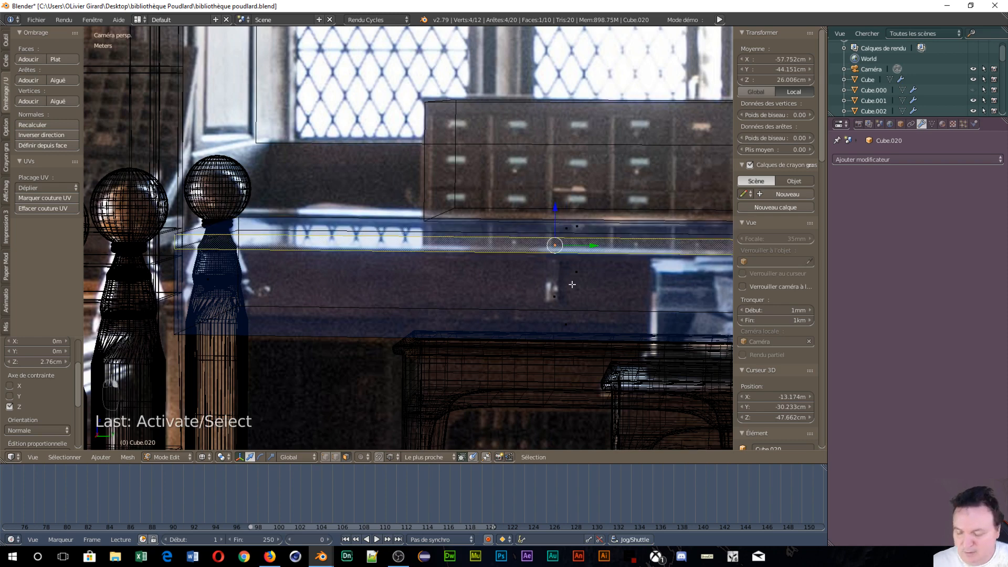
key(s)
key(z)
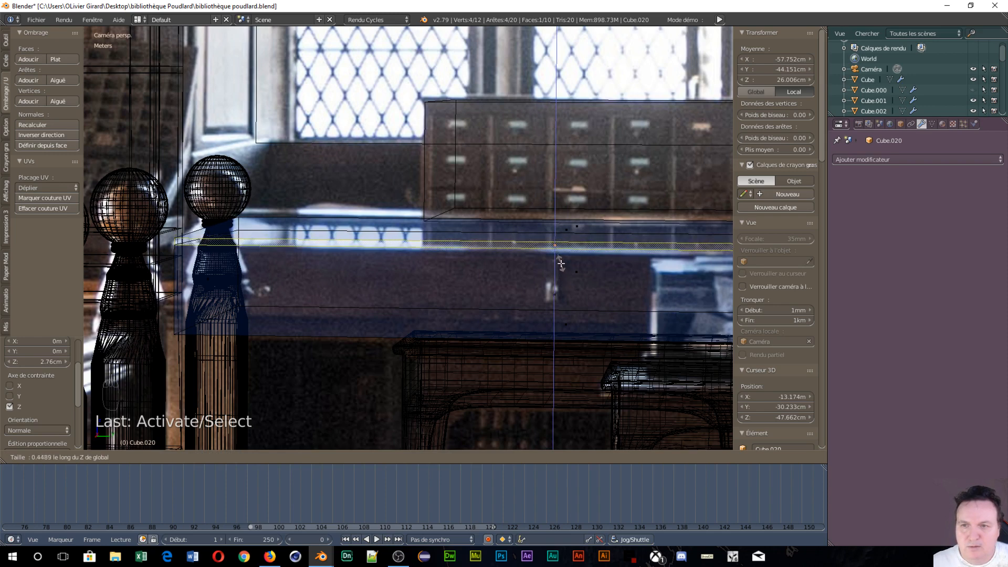
click(563, 265)
drag(555, 206, 555, 214)
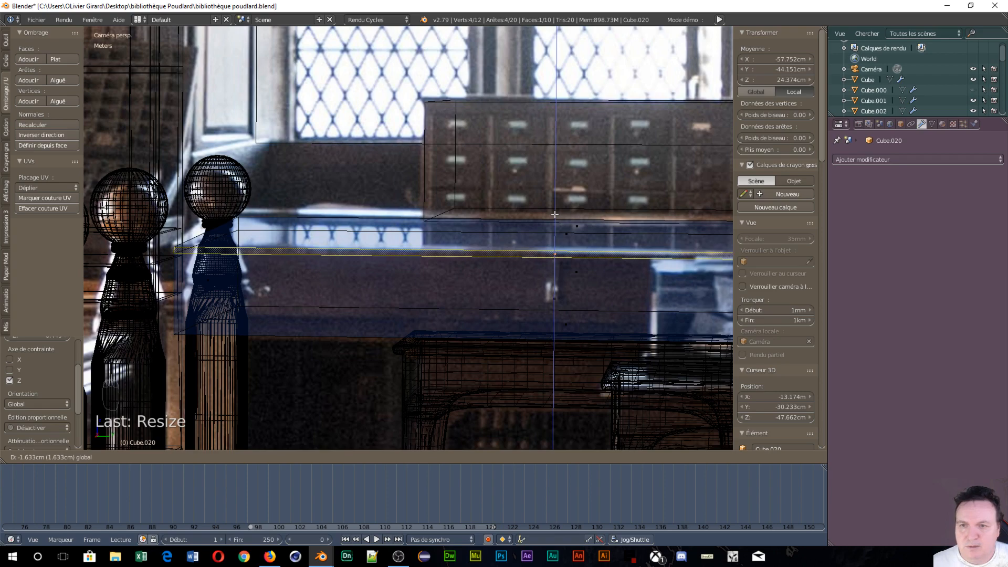
click(555, 213)
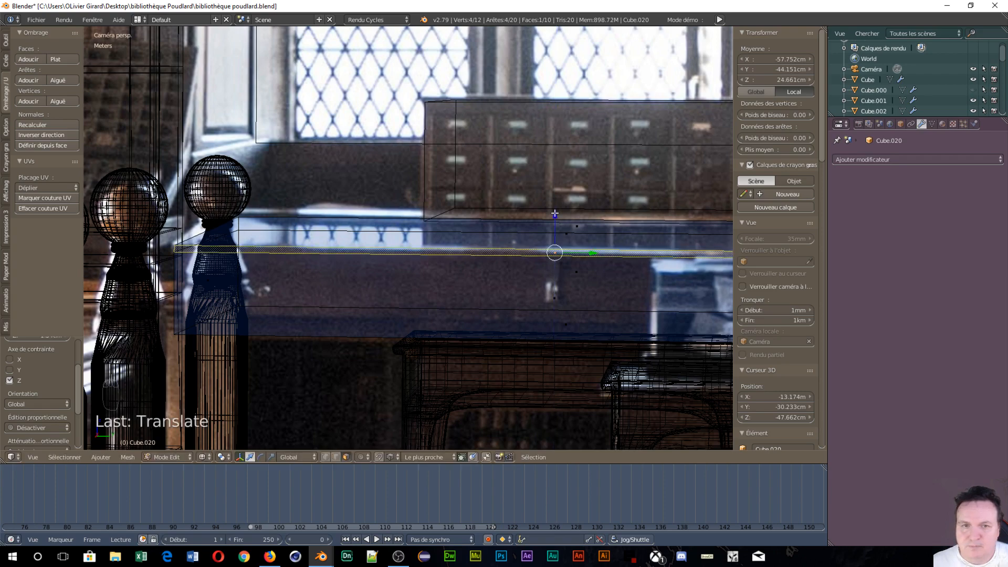
scroll(638, 341, down, 5)
middle_drag(637, 342, 473, 320)
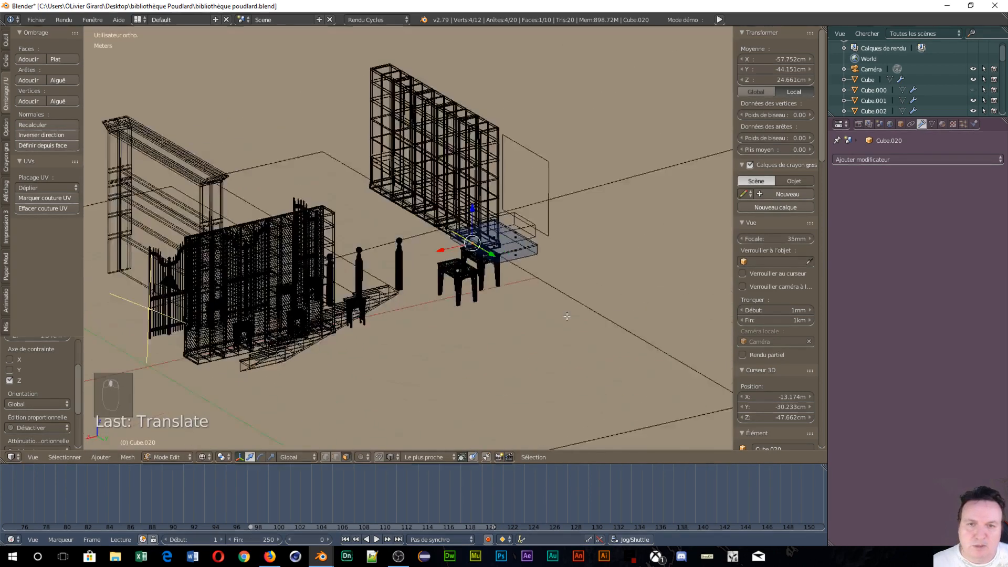
scroll(473, 320, up, 6)
middle_drag(528, 346, 679, 385)
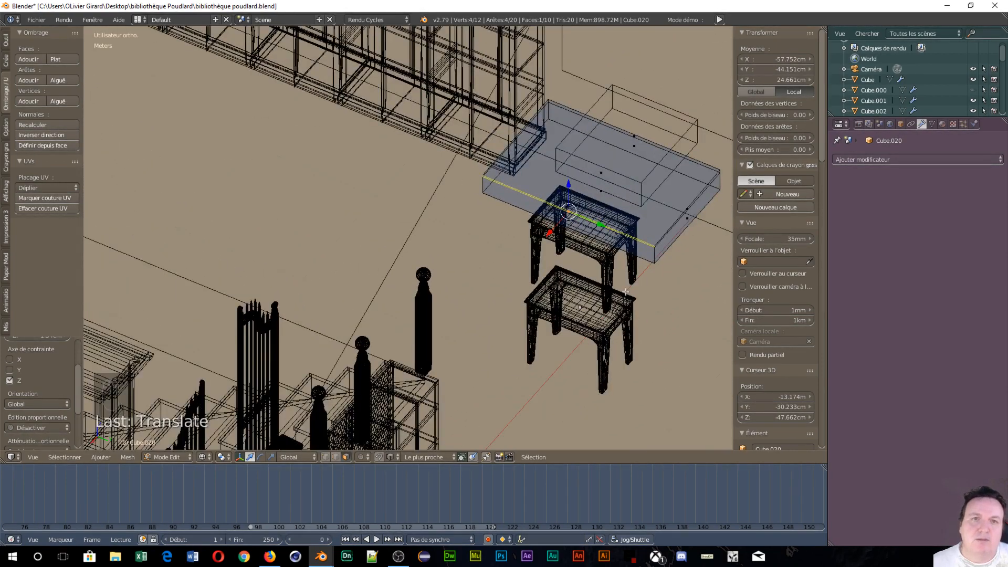
Step: From the camera view, compare the desk block's sloped top and front edge with the desk in the reference photo
middle_drag(626, 292, 589, 292)
key(KP_0)
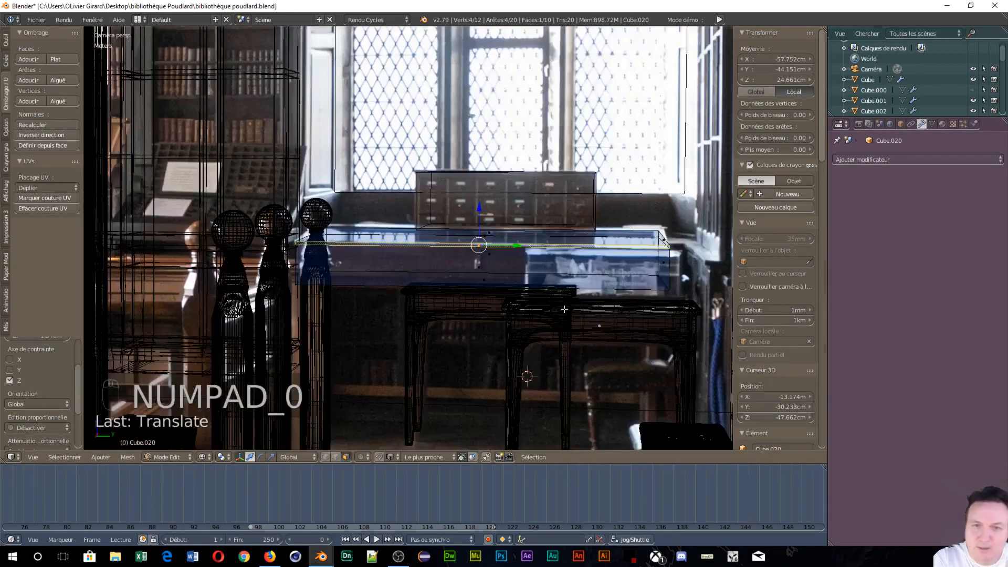
scroll(560, 334, up, 6)
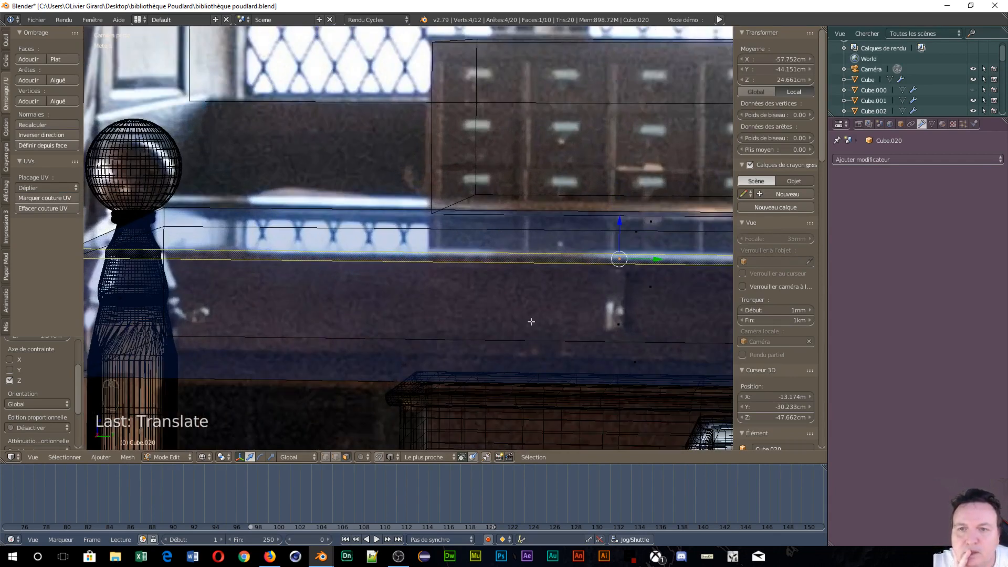
scroll(532, 314, down, 2)
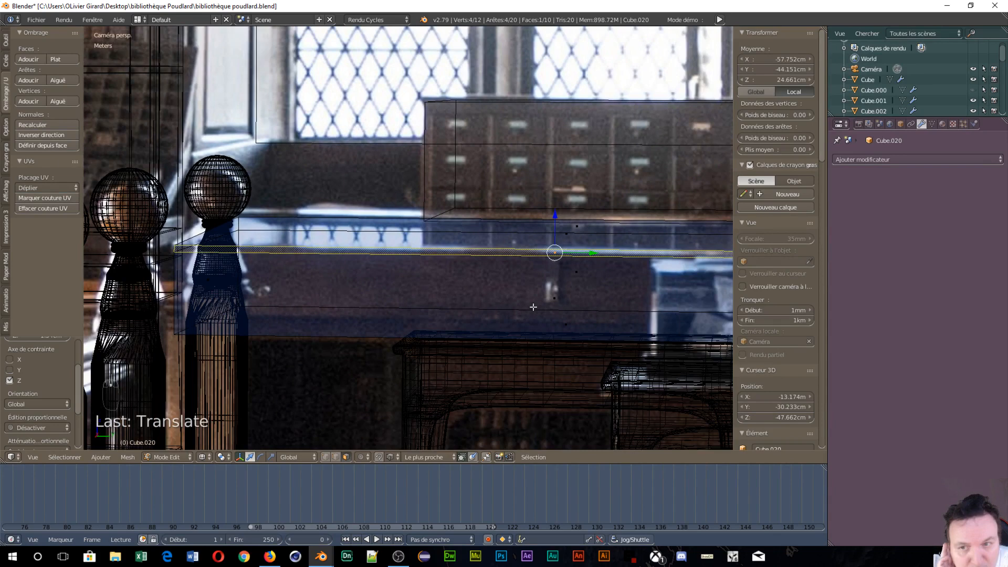
scroll(533, 307, down, 2)
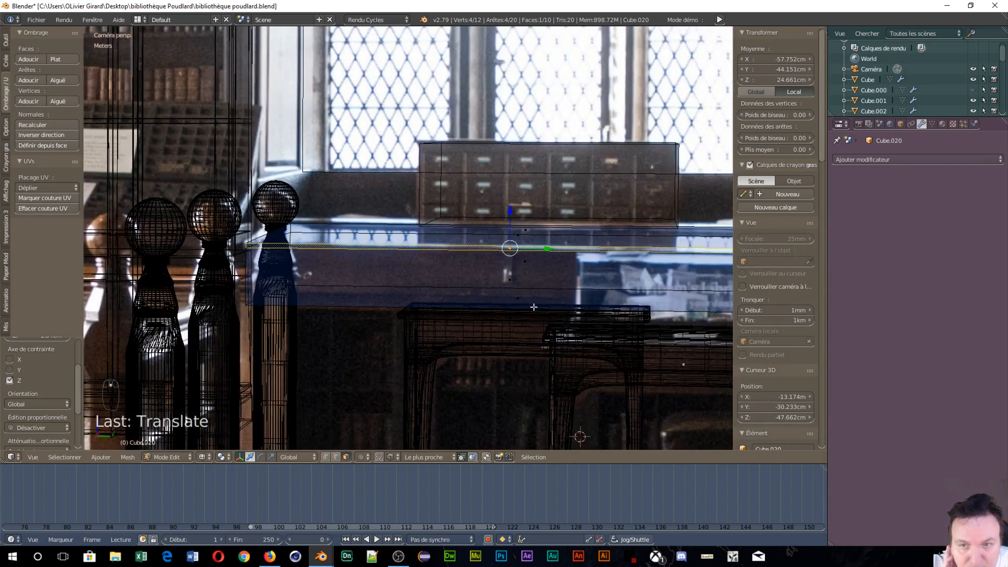
scroll(534, 307, down, 2)
scroll(554, 310, up, 3)
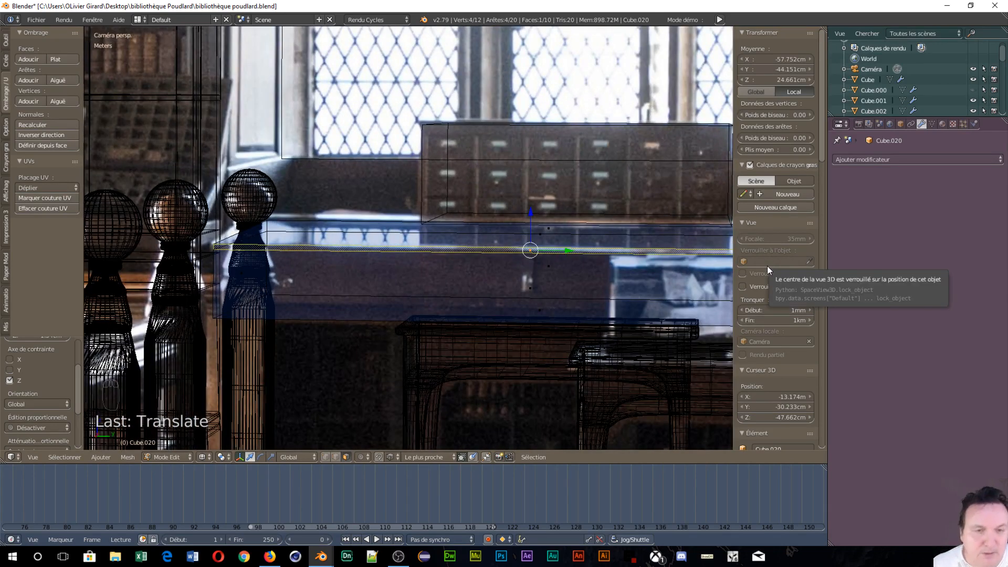
Step: Raise the back edge of the desk block's top about 9.8 mm along Z to match the reference photo
shift+middle_drag(640, 277, 238, 310)
scroll(349, 293, up, 1)
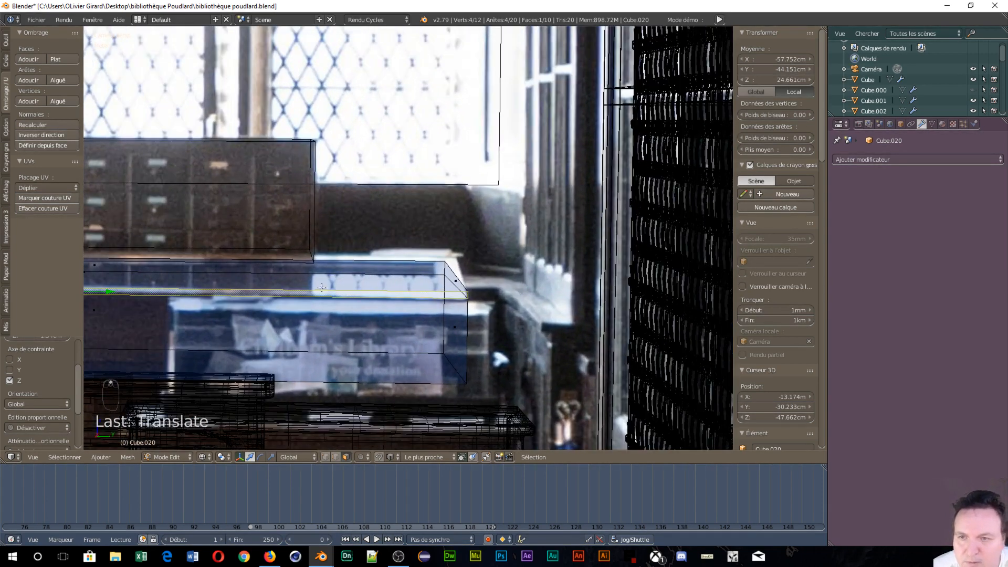
key(ctrl+Tab)
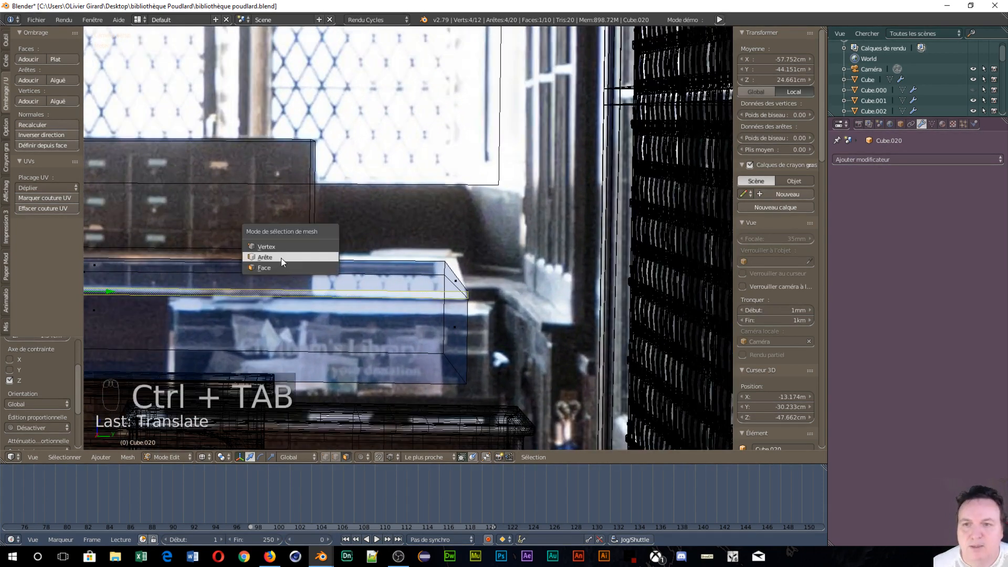
click(281, 257)
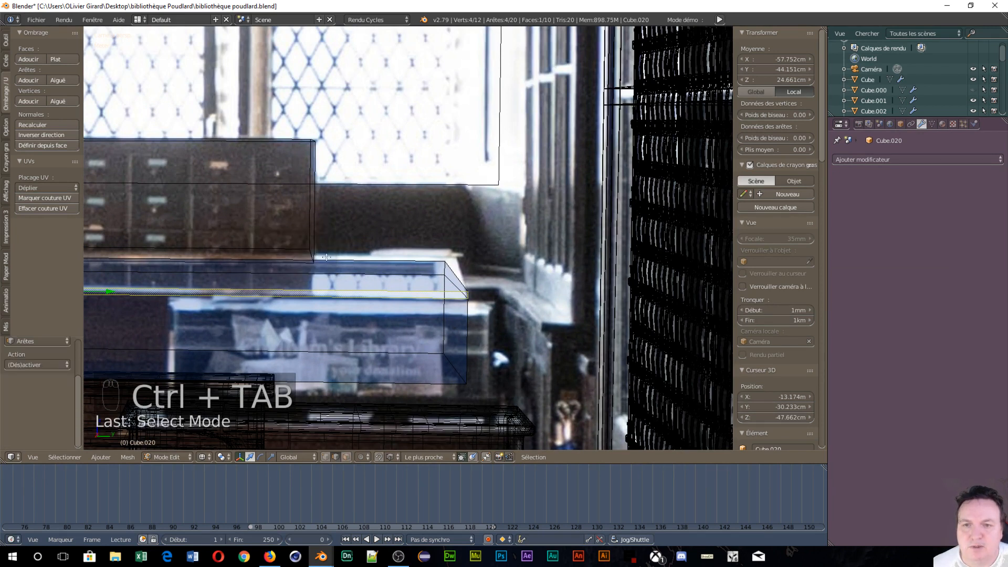
right_click(330, 259)
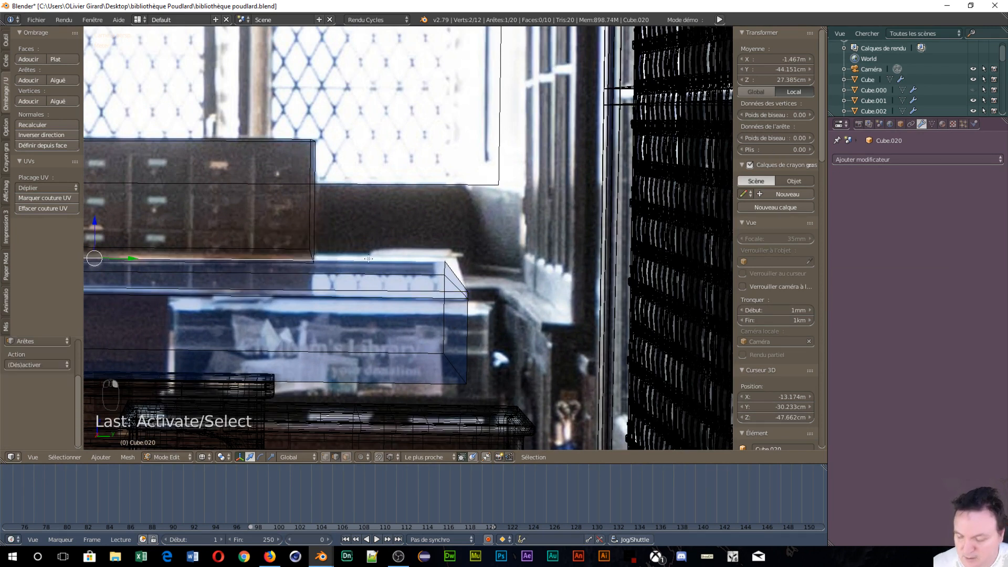
key(g)
key(z)
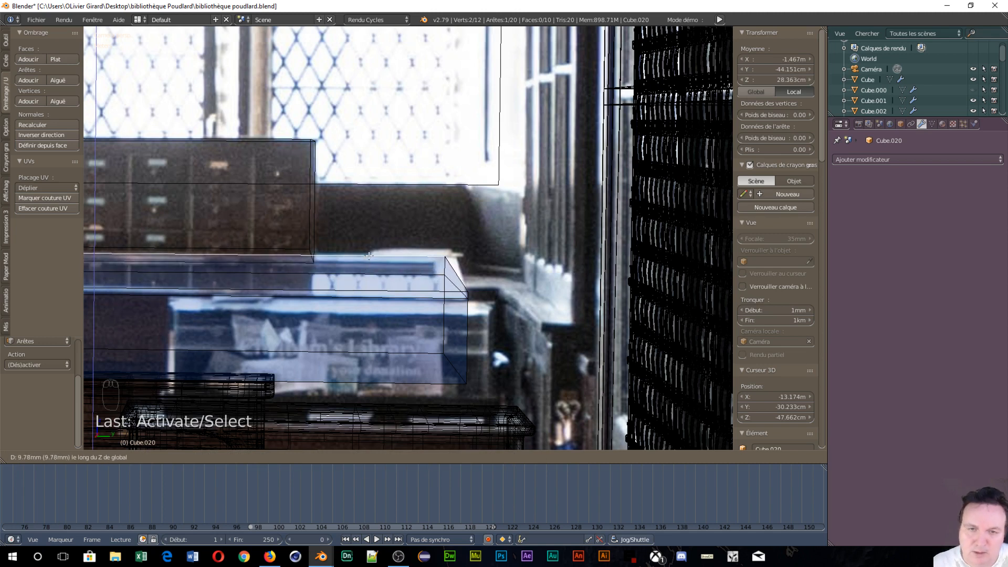
click(370, 255)
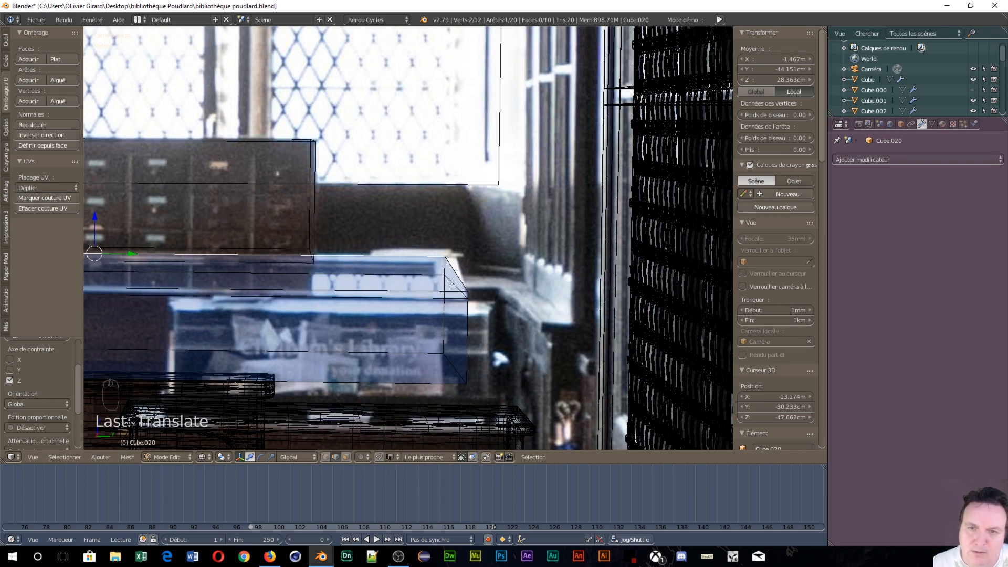
Step: Select only the desk block's sloped top face and inset it about 4.56 cm
scroll(271, 291, down, 2)
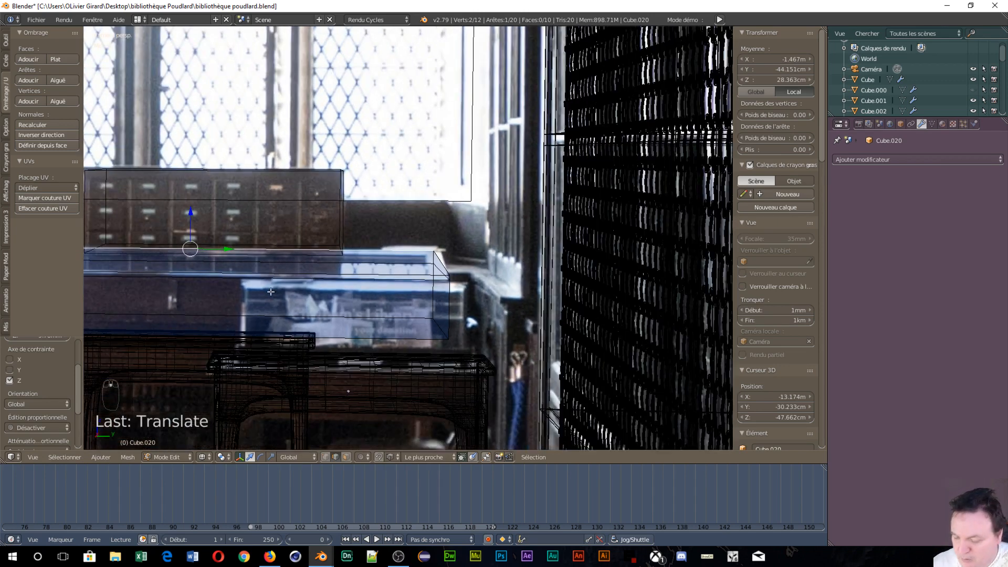
key(ctrl+Tab)
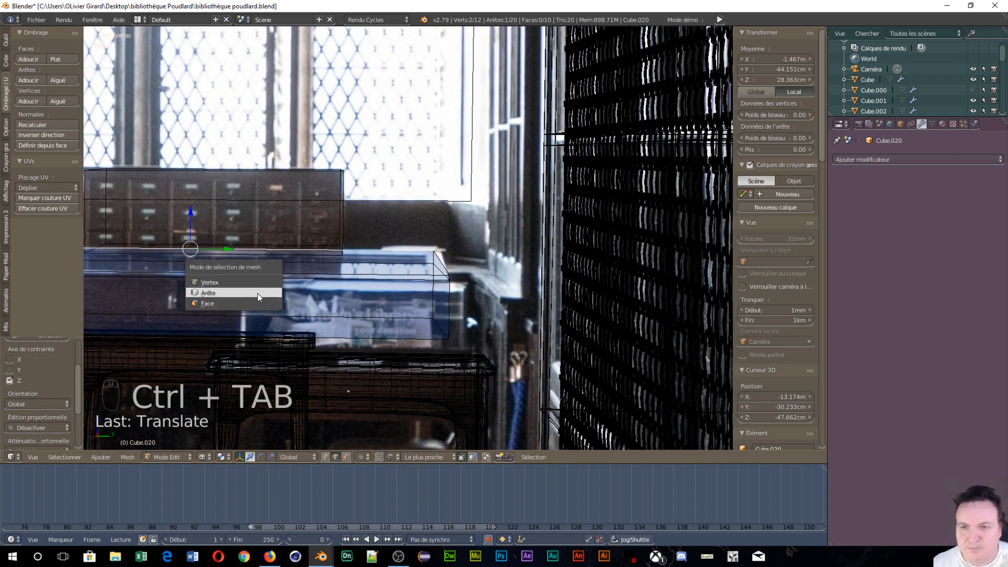
click(247, 303)
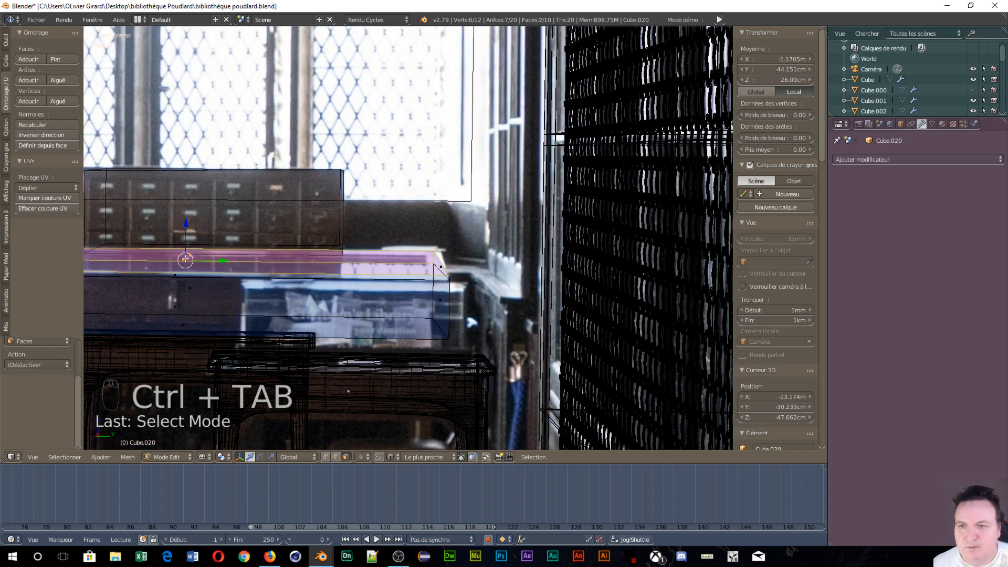
right_click(184, 259)
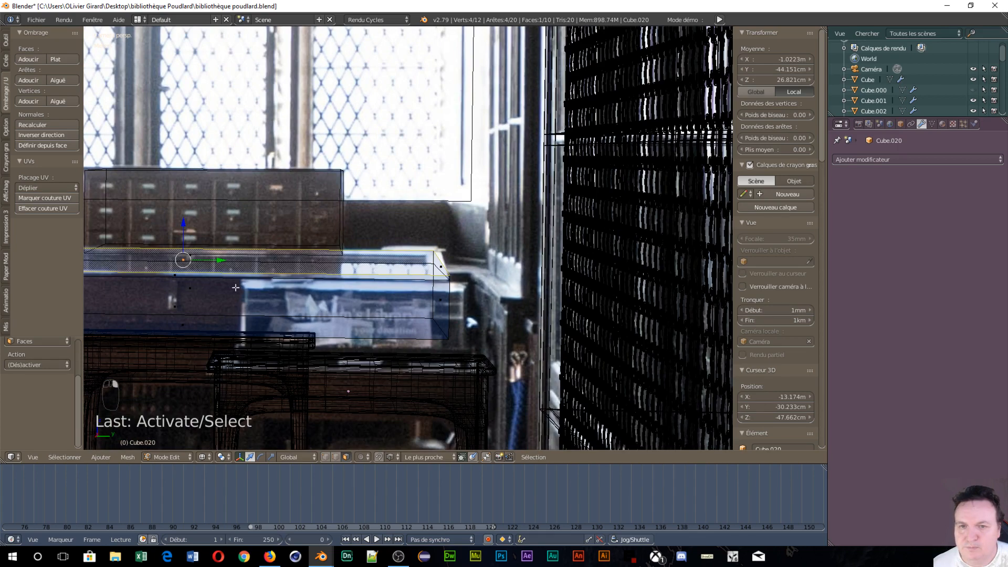
scroll(239, 289, up, 5)
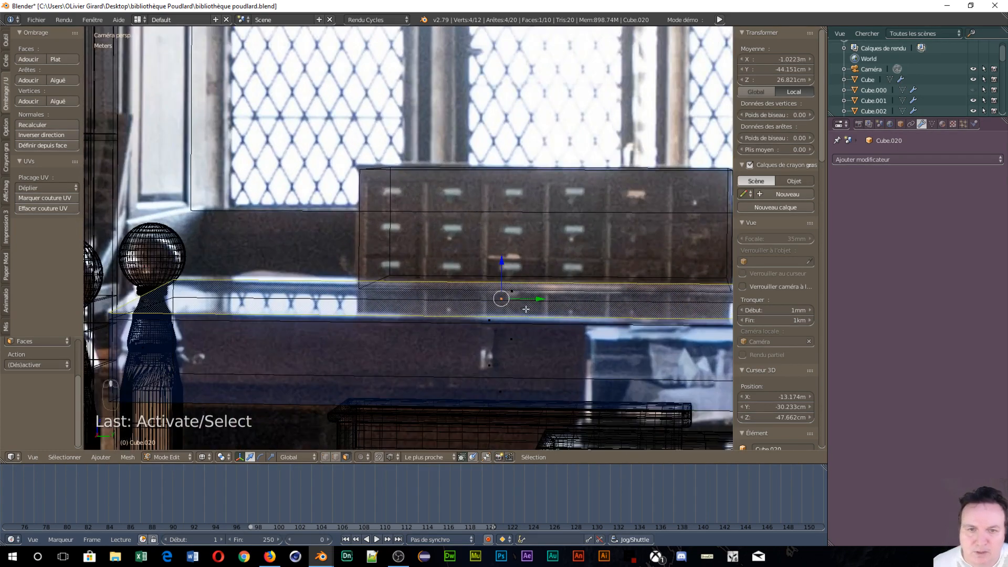
scroll(620, 312, down, 2)
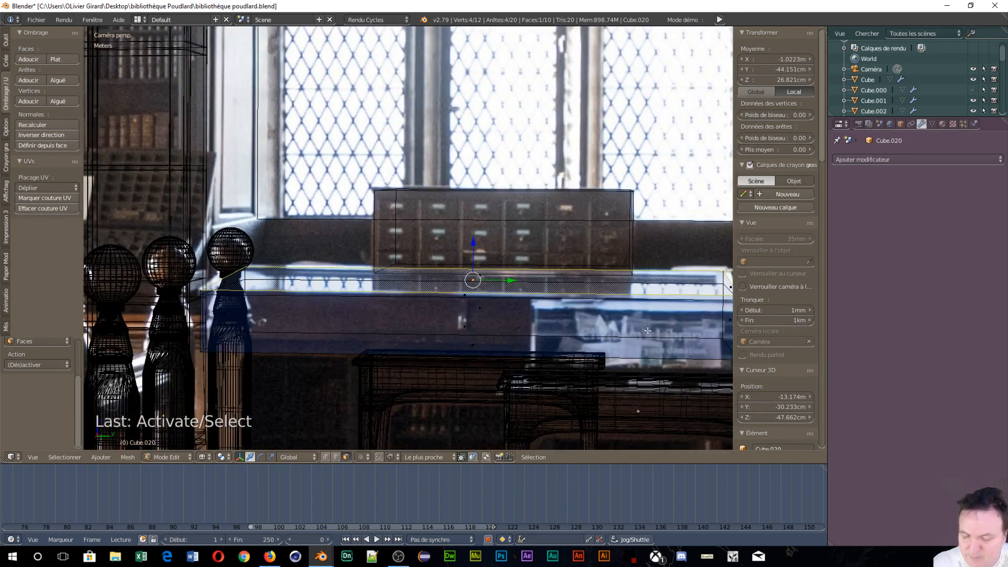
key(i)
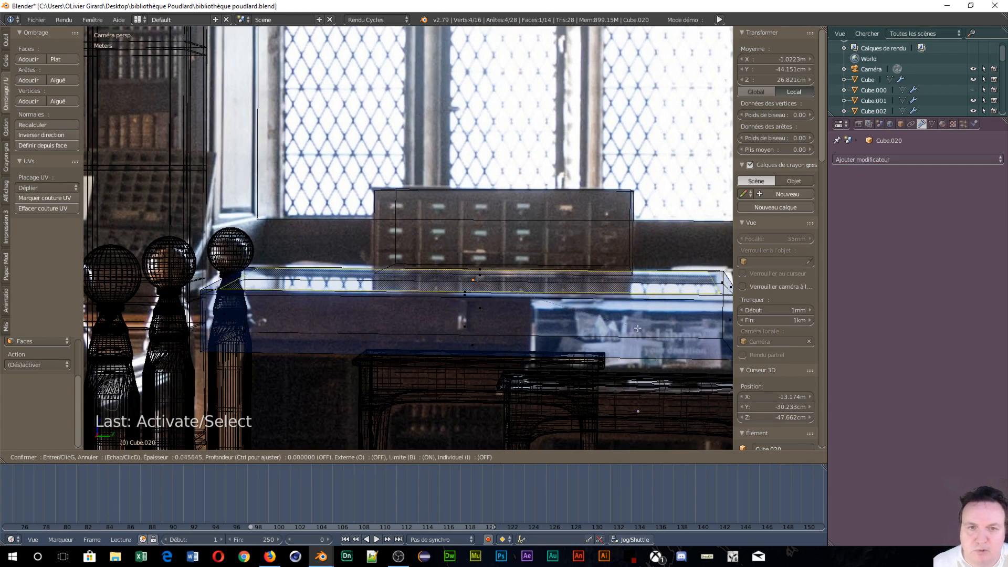
click(637, 328)
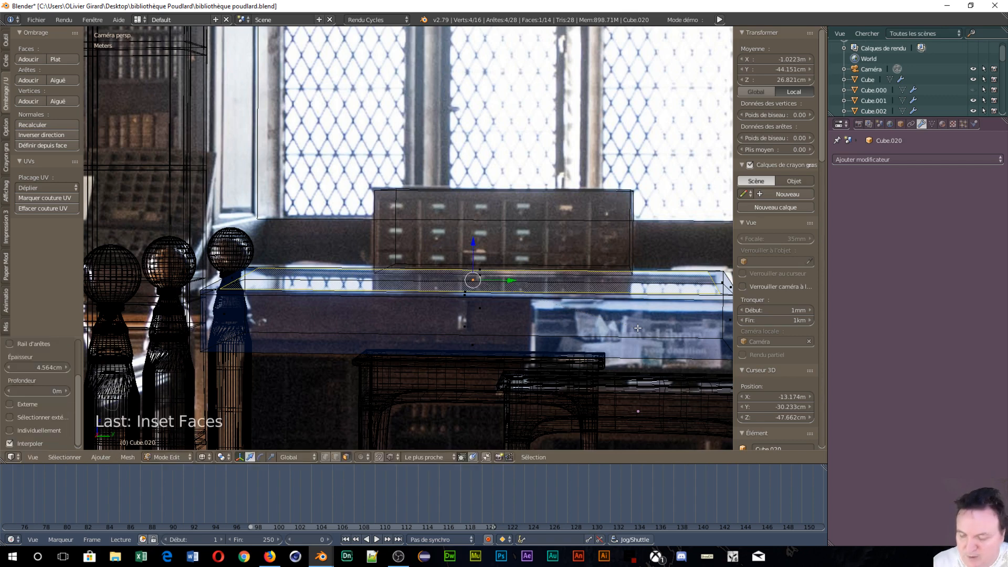
Step: Extrude the inset top face about 8.85 mm downward along global Z to form a recess
key(e)
key(z)
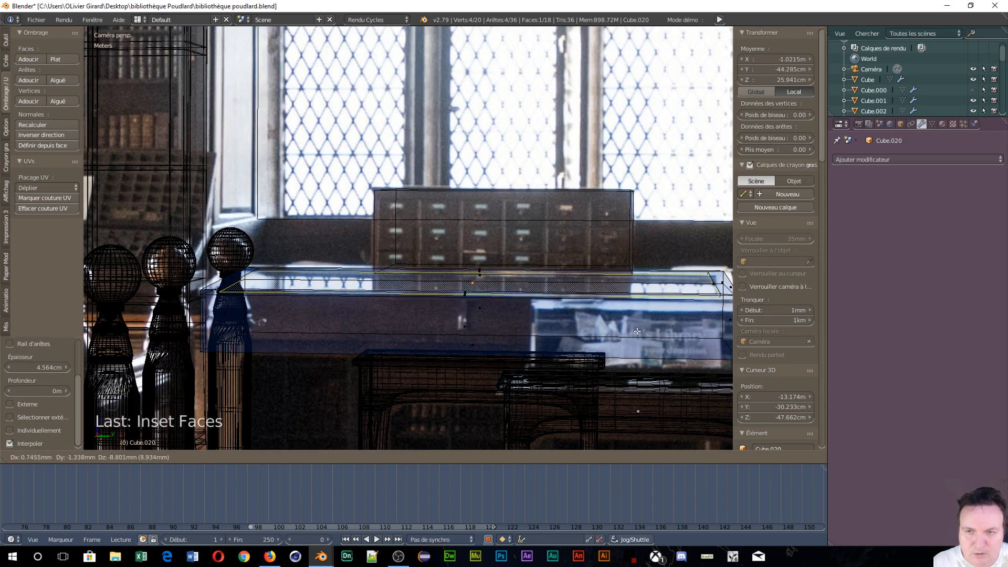
key(z)
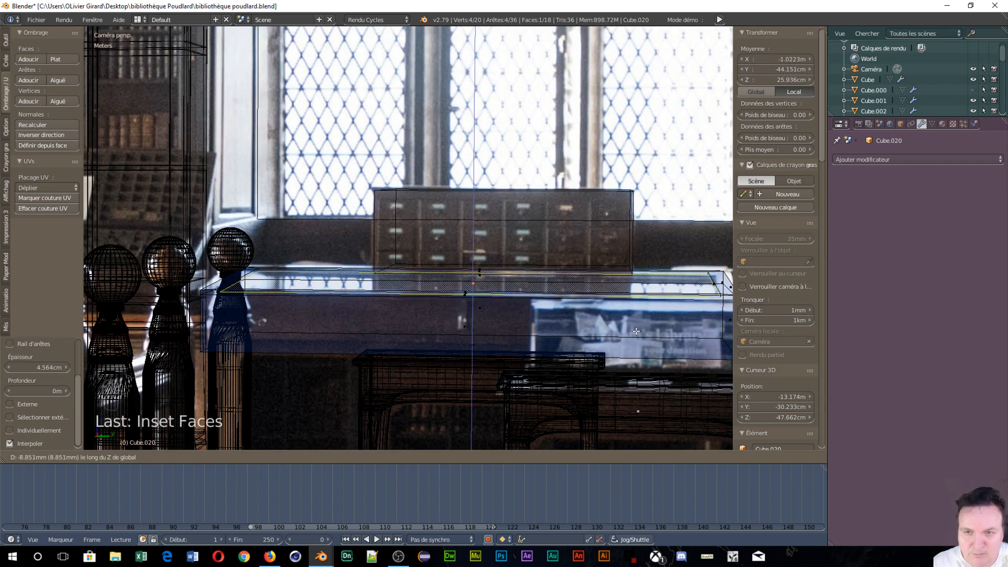
click(636, 331)
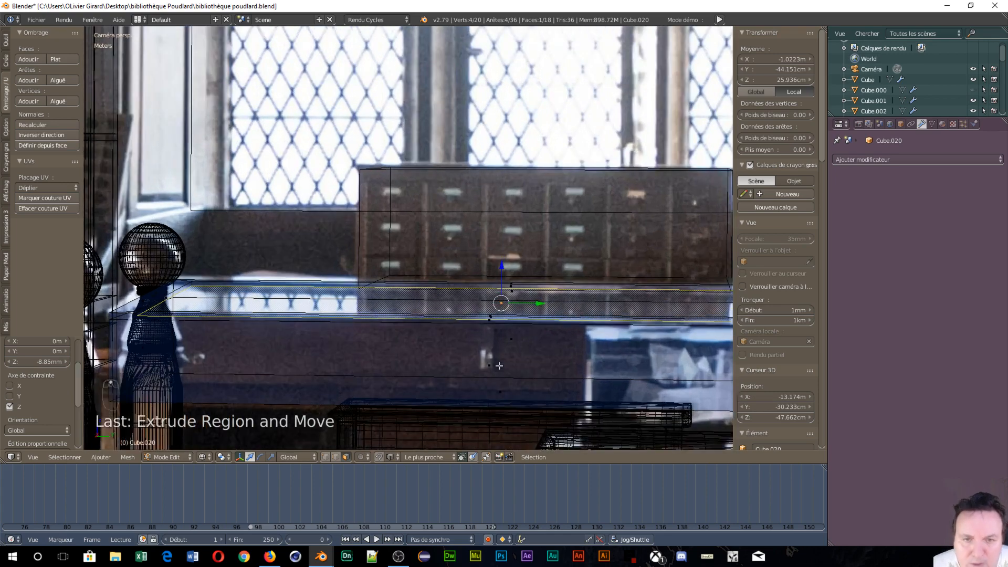
Step: Add a centred loop cut across the desk block, dividing its length into two halves
scroll(525, 392, down, 2)
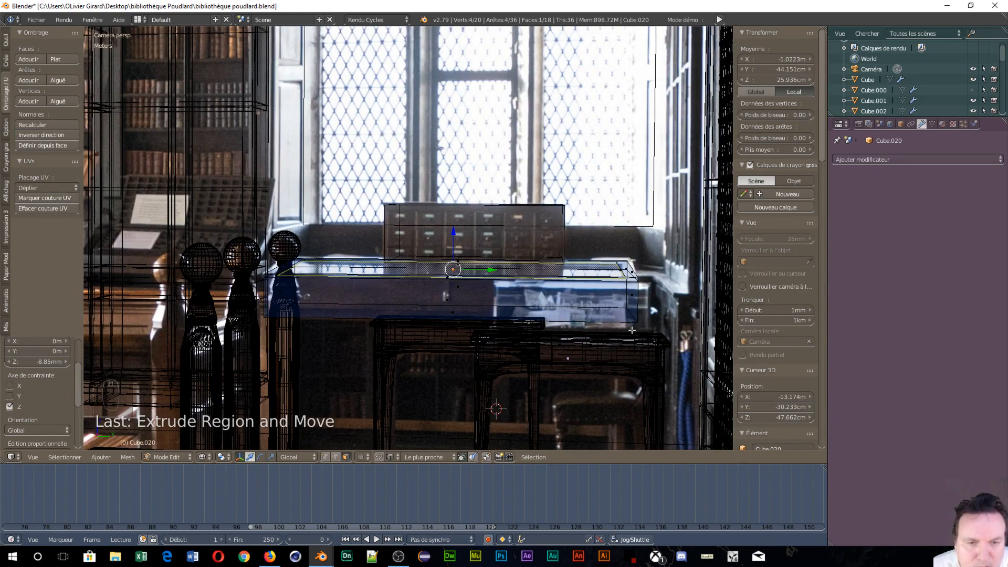
scroll(609, 380, down, 2)
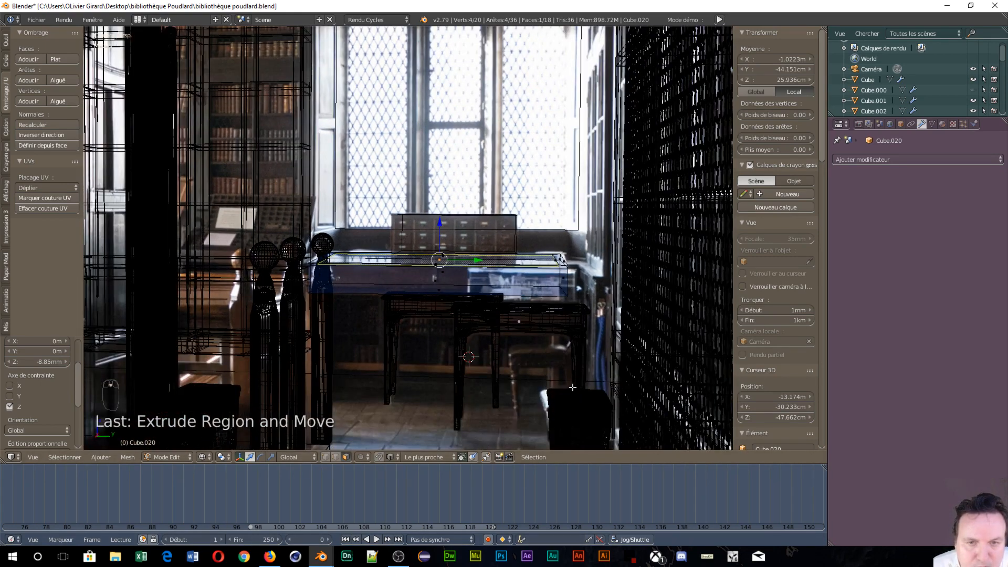
scroll(569, 384, up, 2)
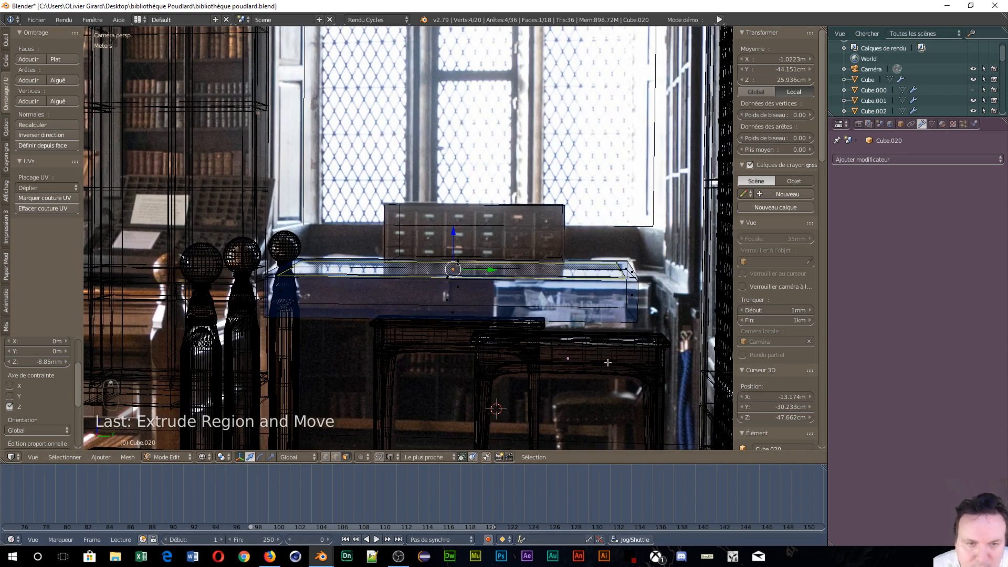
shift+middle_drag(617, 421, 637, 280)
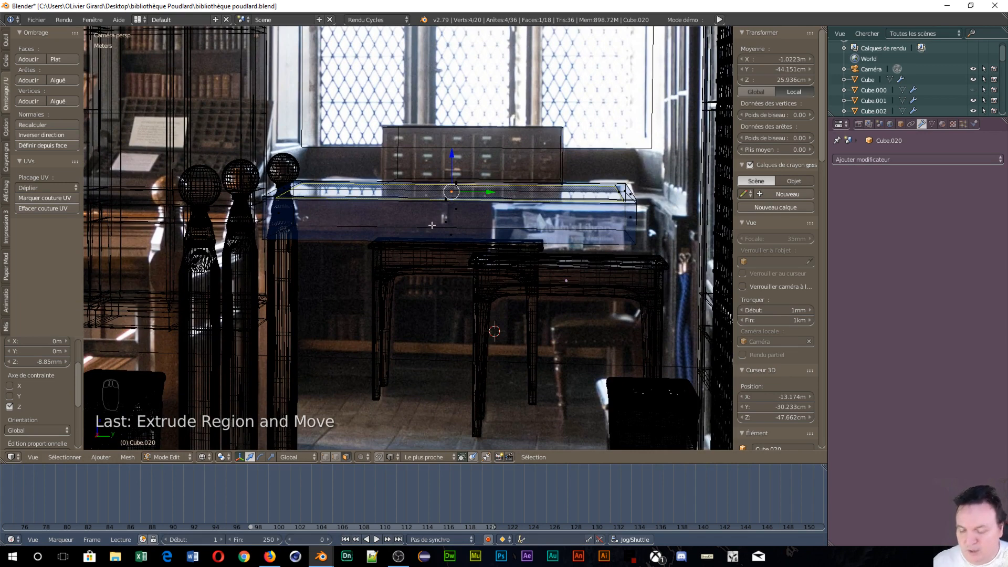
key(ctrl+r)
click(449, 234)
click(450, 235)
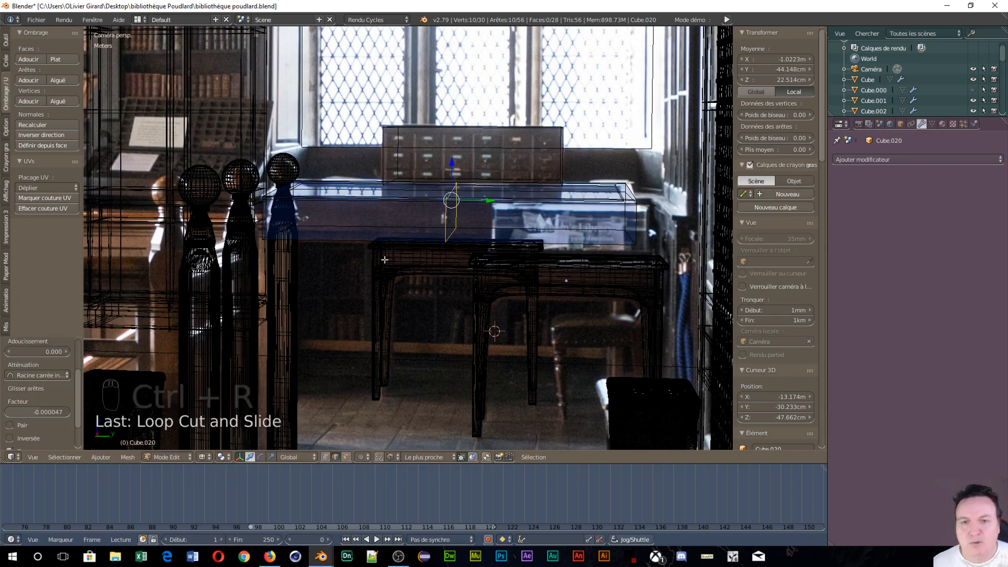
Step: Delete the vertices at the desk block's negative-Y end, keeping only the half beyond the centre cut
key(ctrl+Tab)
click(348, 235)
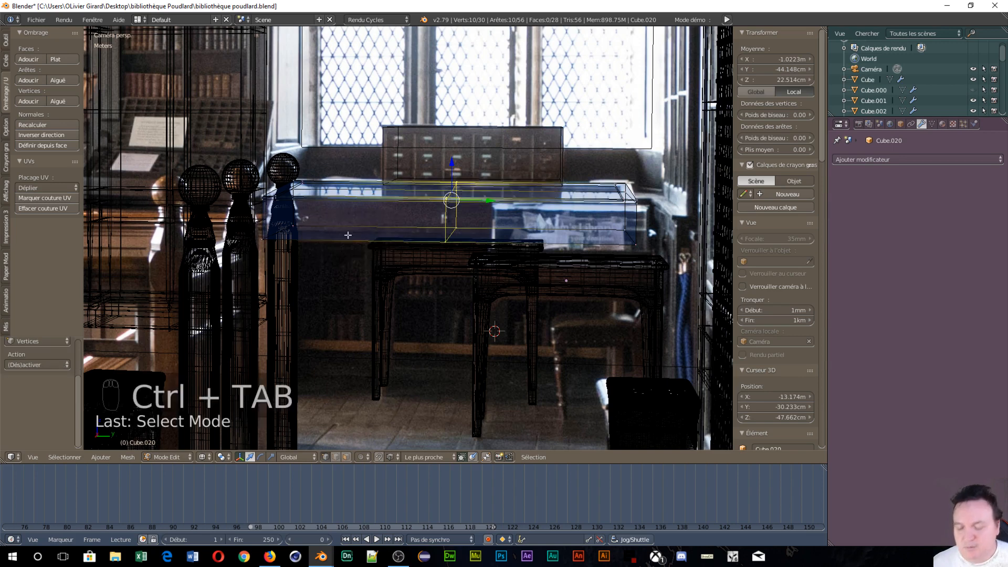
key(a)
key(b)
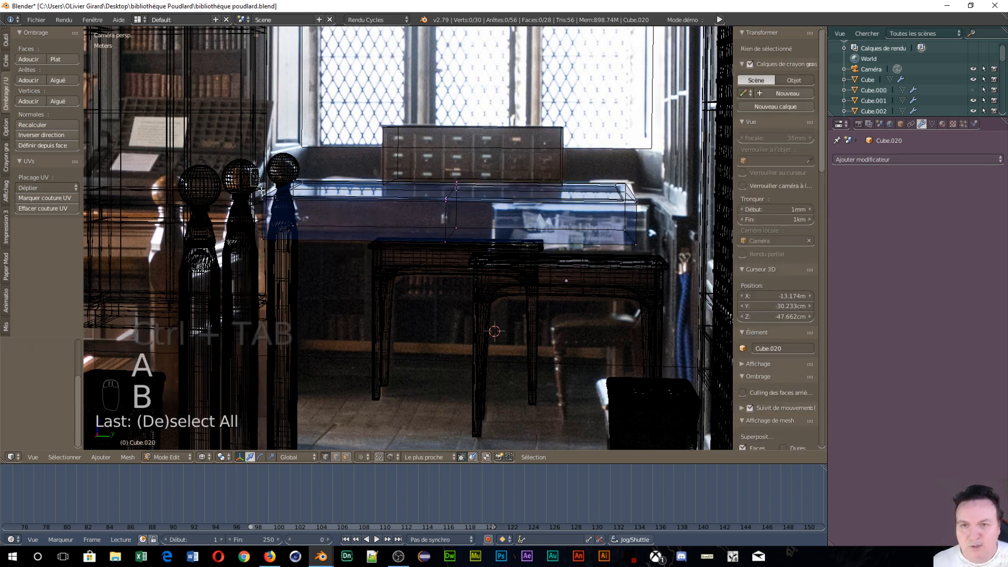
drag(250, 169, 328, 283)
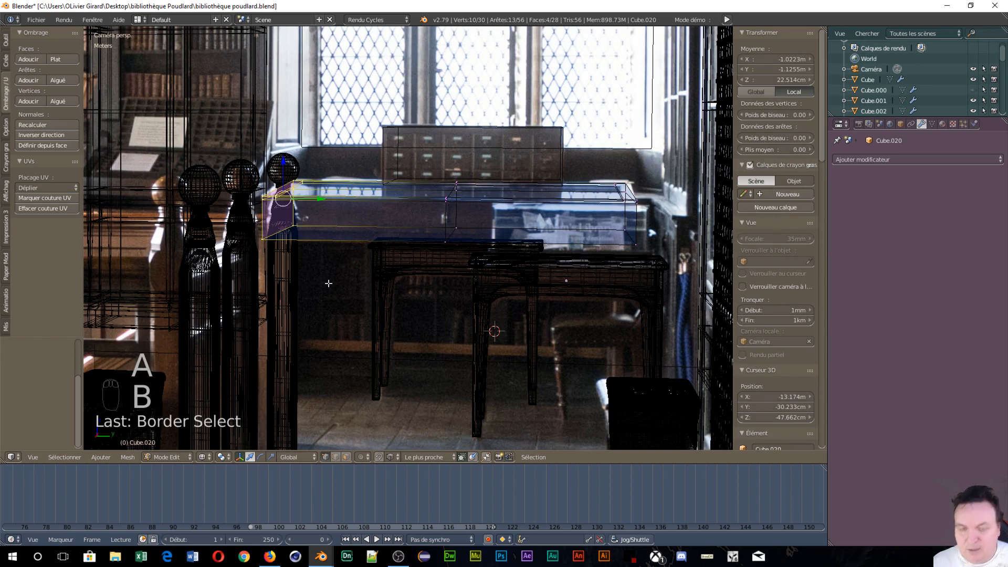
key(x)
click(329, 283)
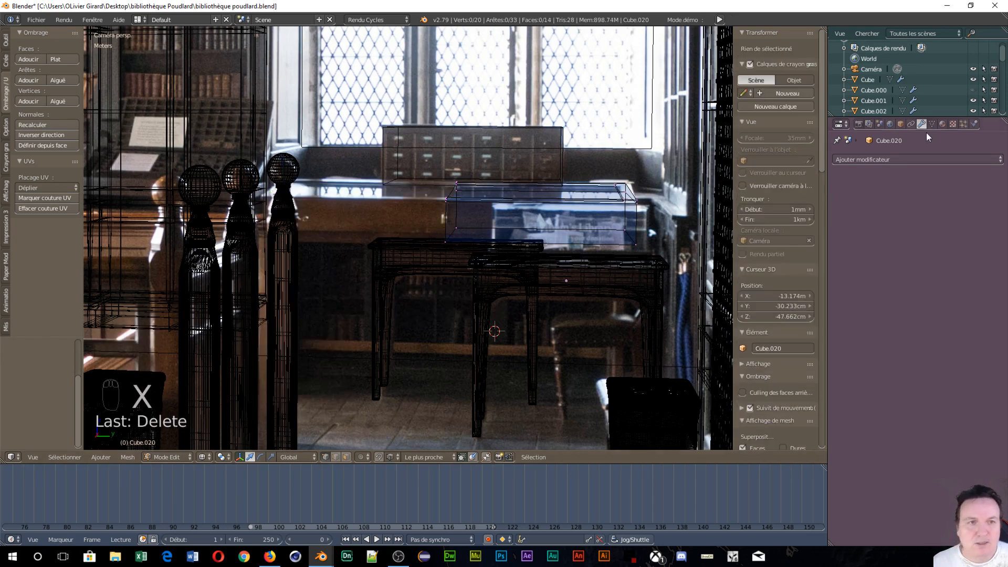
Step: Add a Mirror modifier to the half desk with Y as its only axis
click(908, 158)
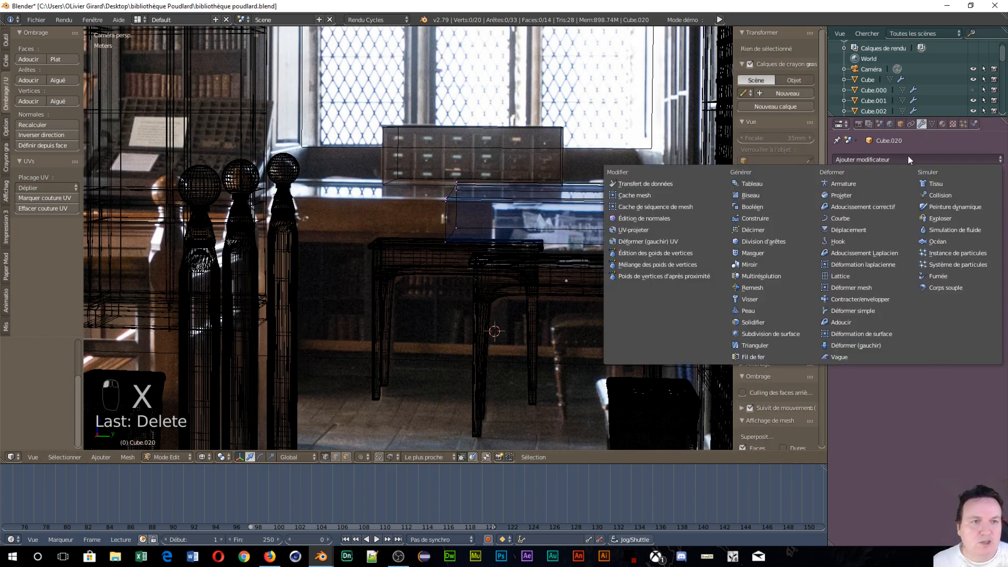
click(761, 263)
click(841, 252)
click(840, 240)
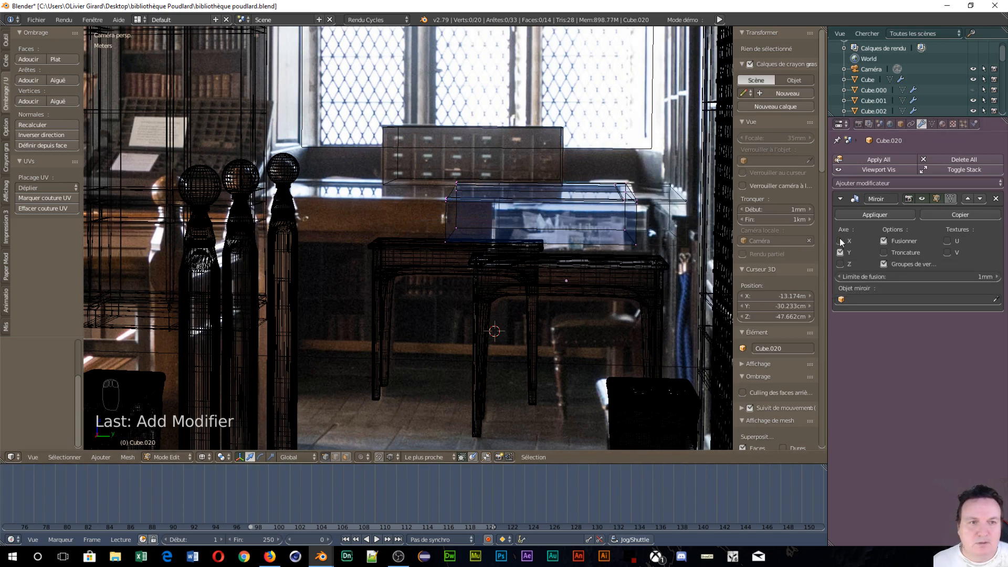
Step: Test the Mirror modifier by toggling its Y and Z axes, ending with only Y enabled
click(841, 252)
click(841, 264)
click(841, 265)
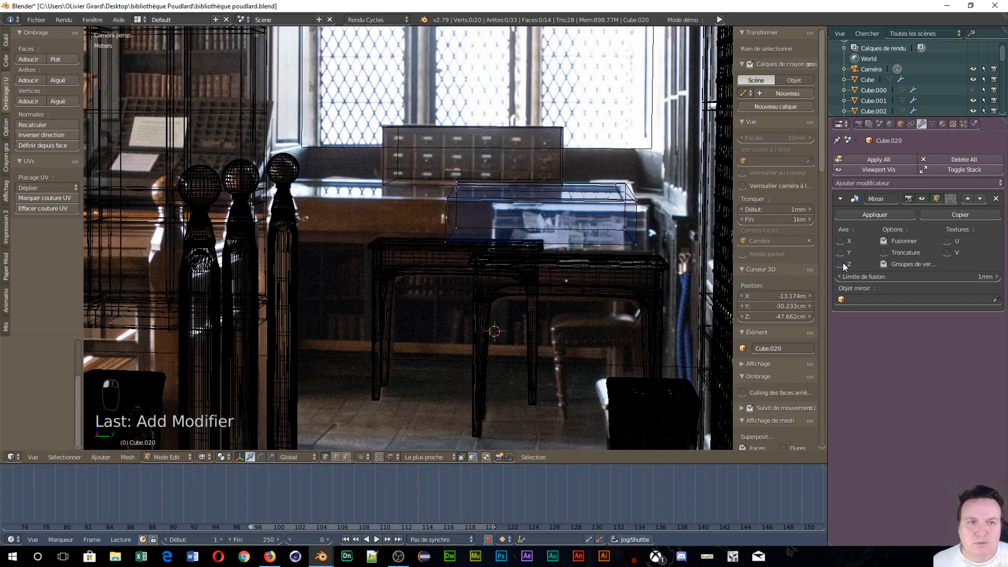
click(842, 252)
click(842, 252)
click(841, 252)
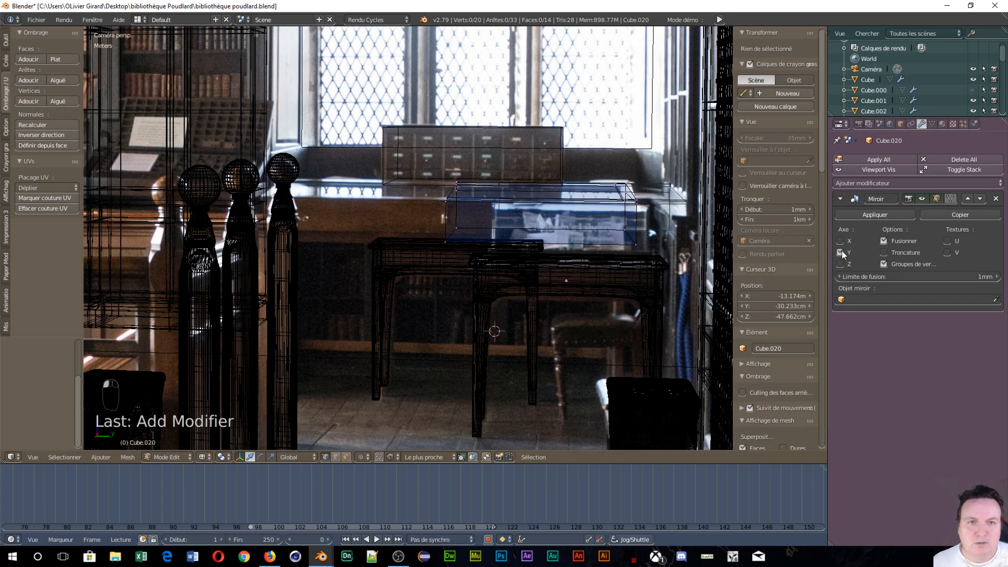
Step: Enable clipping on the desk's Mirror modifier, keeping Y as its only mirror axis
click(842, 252)
click(842, 251)
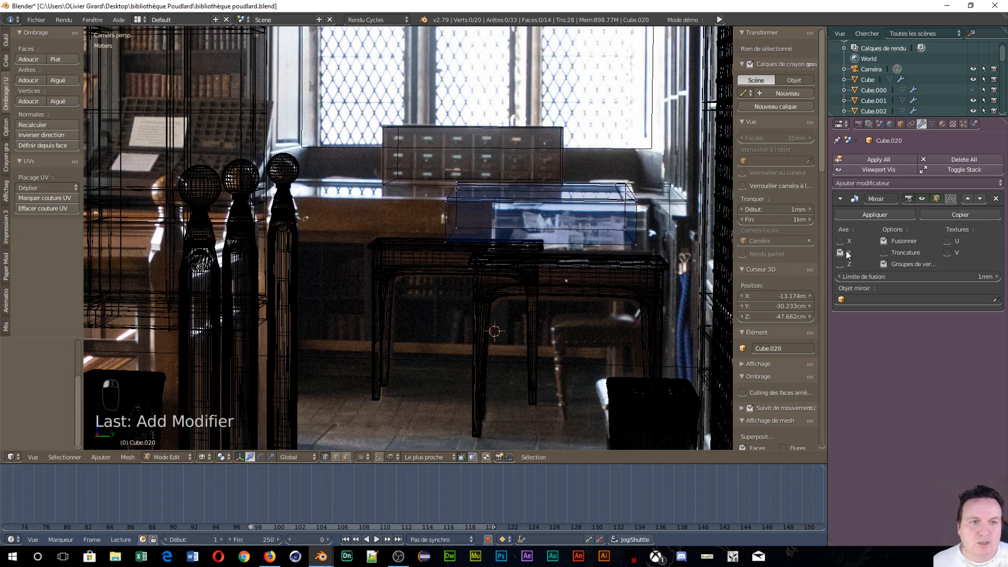
click(884, 253)
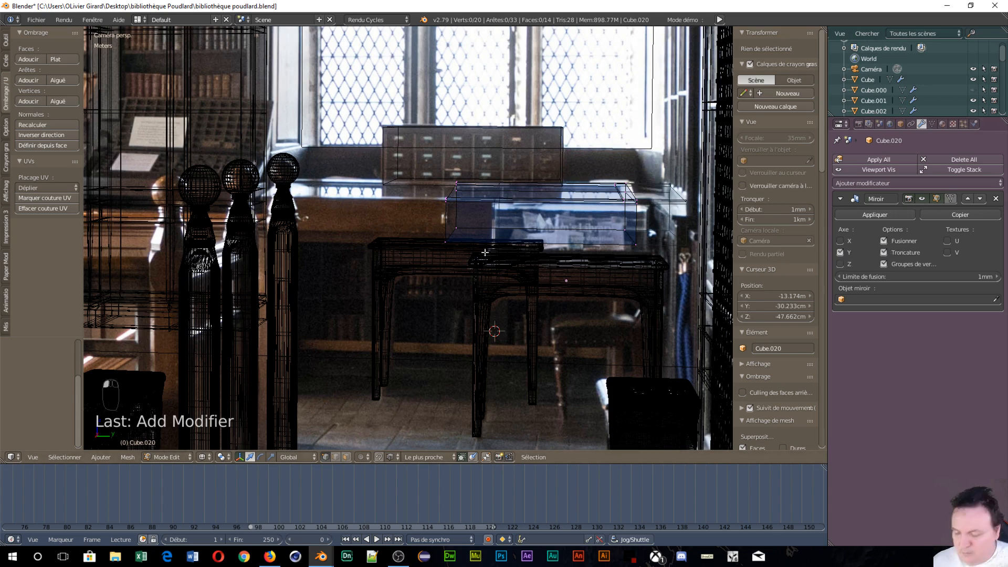
Step: Snap the 3D cursor to the edge loop at the half desk's open centre end
alt+right_click(445, 216)
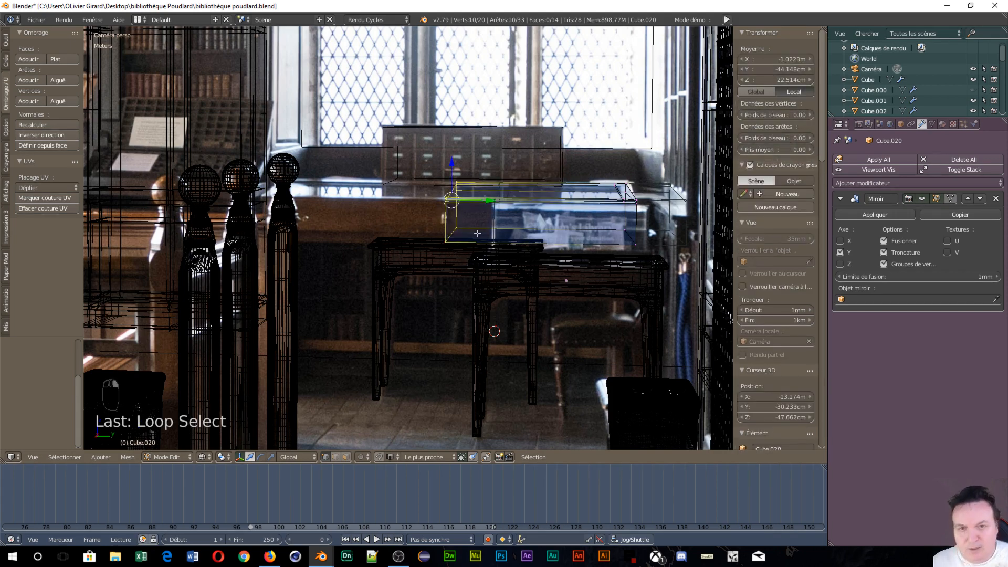
key(shift+s)
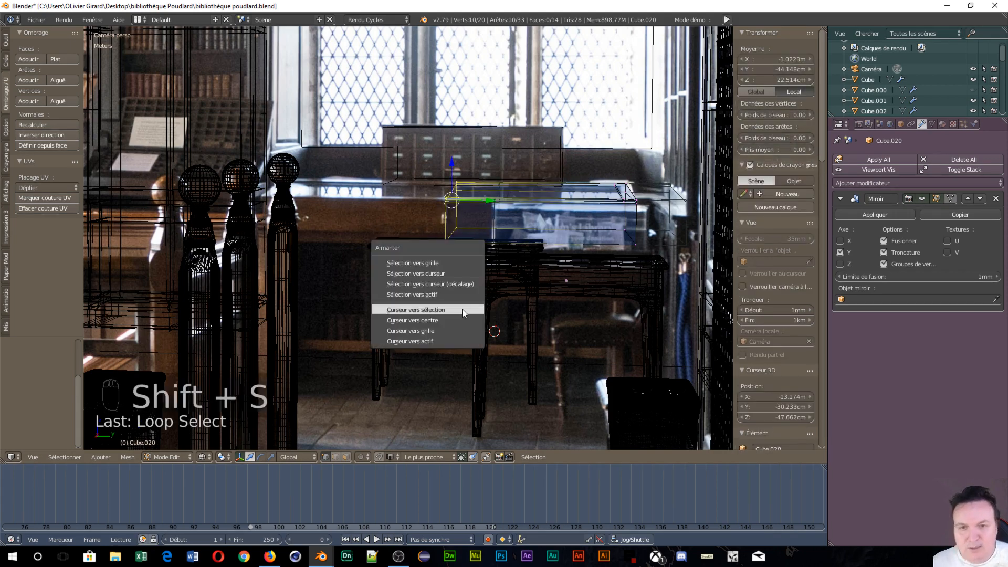
click(462, 308)
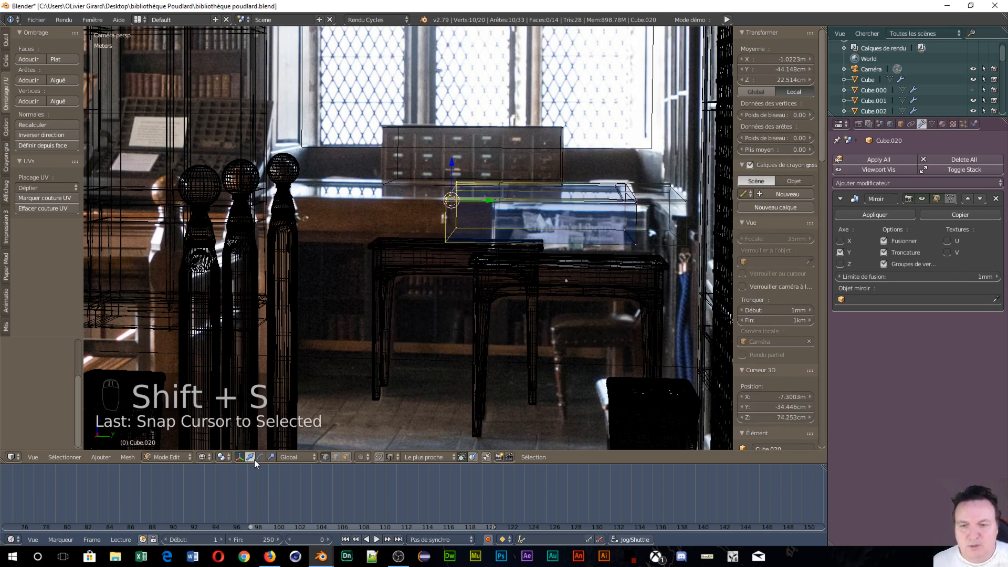
Step: Set the desk's origin to the 3D cursor in Object Mode so the mirror works from its centre
key(Tab)
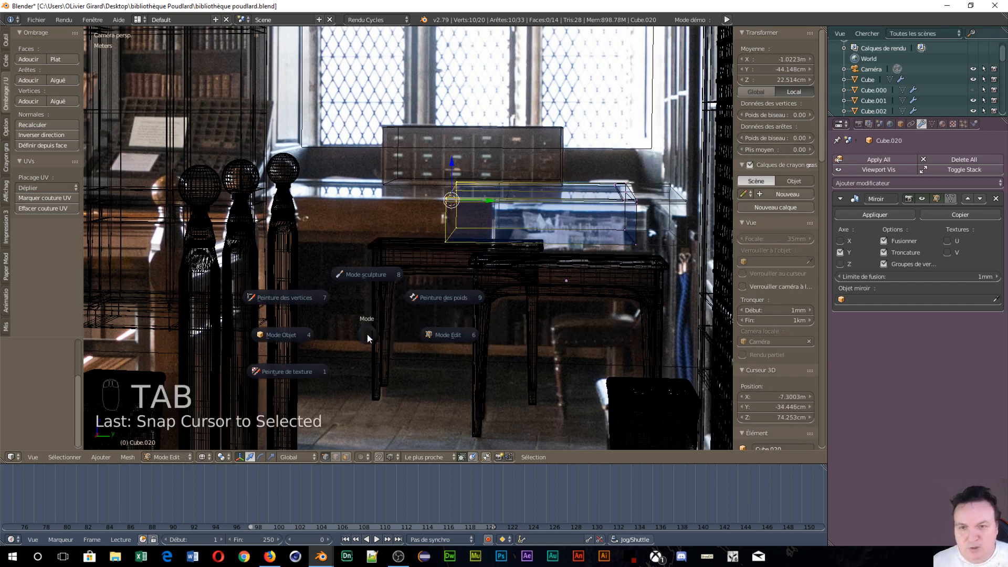
click(277, 335)
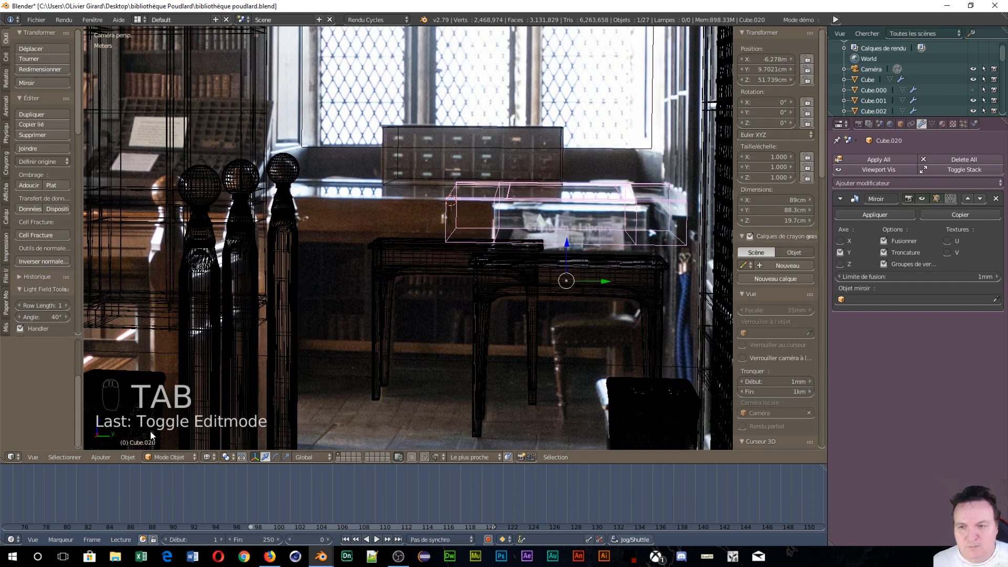
click(128, 457)
mouse_move(176, 408)
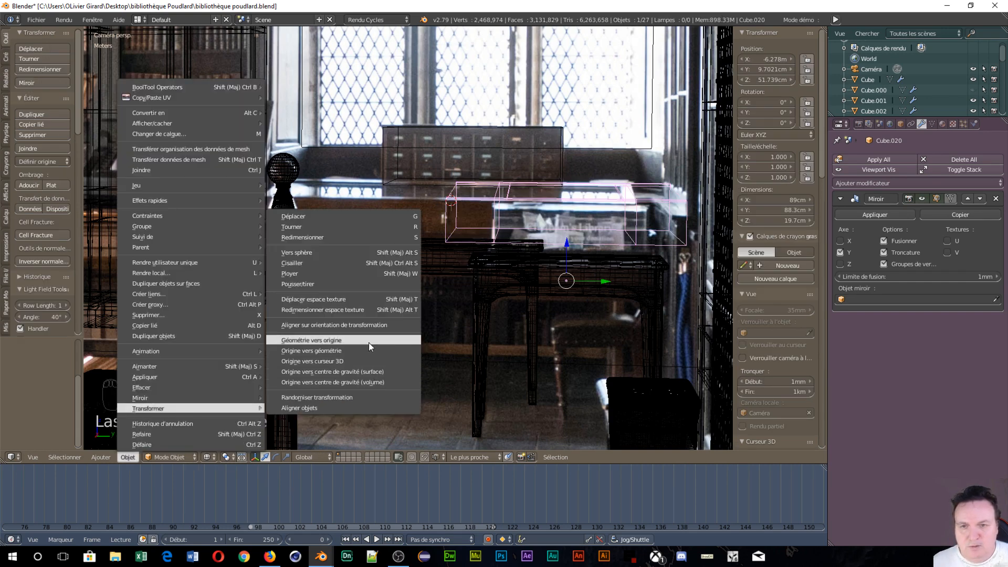
click(369, 357)
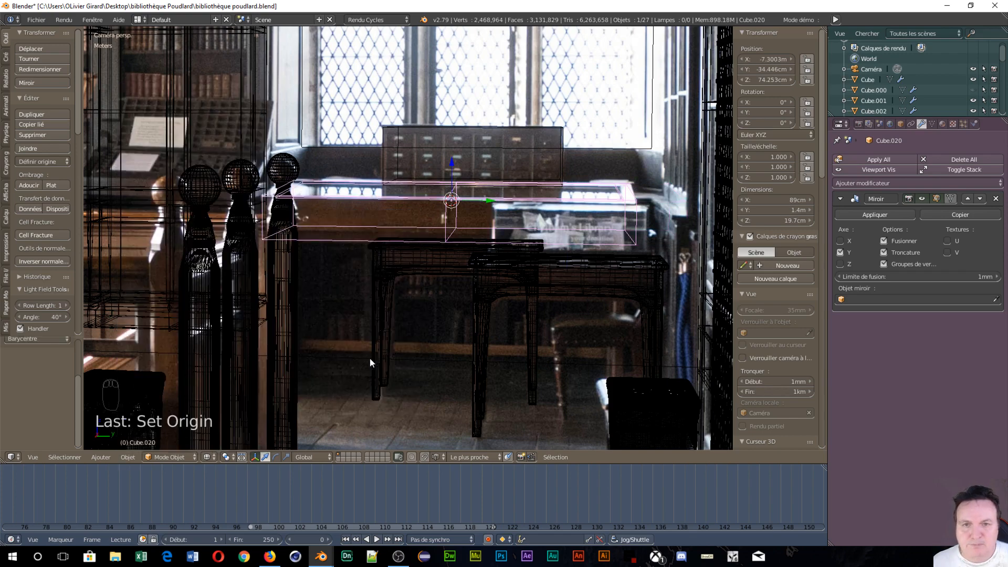
scroll(470, 297, up, 2)
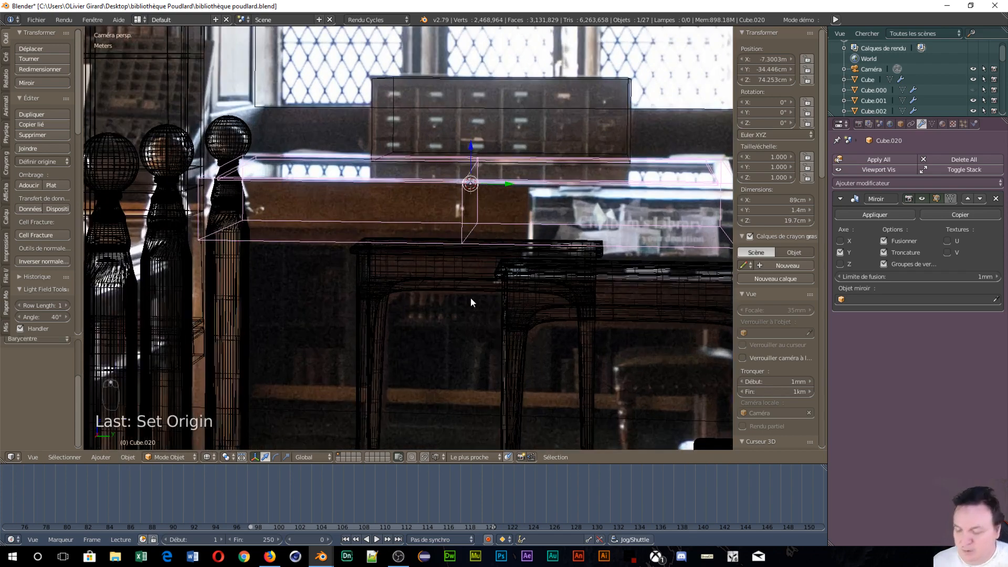
Step: Add a loop cut across the half desk and slide it towards the outer end, with a factor of about -0.825
key(Tab)
click(539, 298)
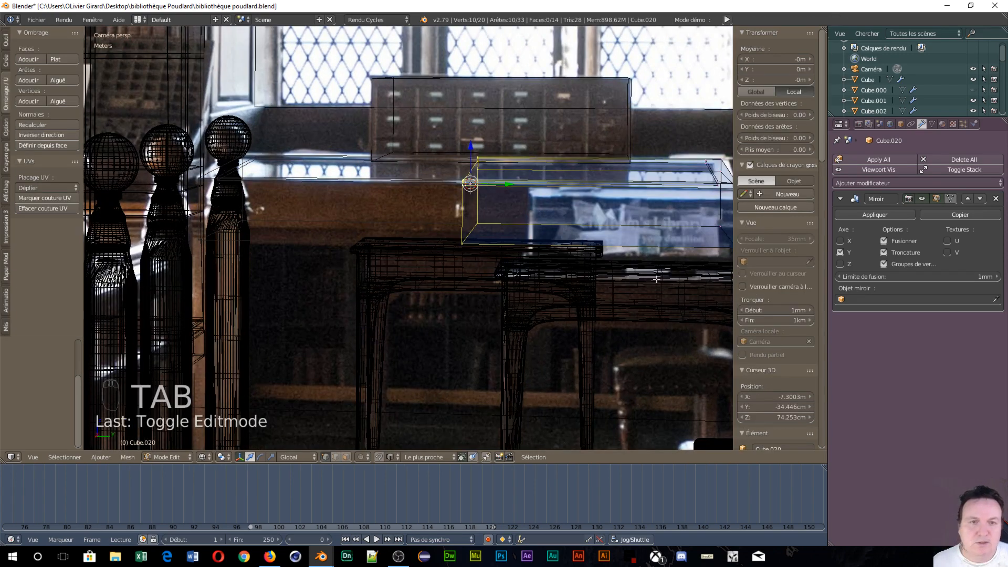
scroll(657, 279, down, 2)
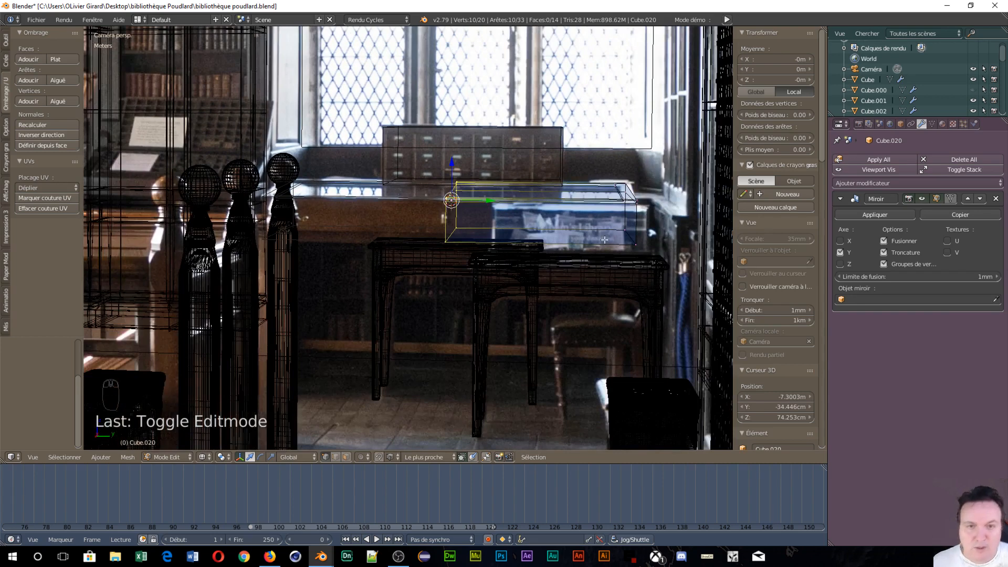
key(ctrl+r)
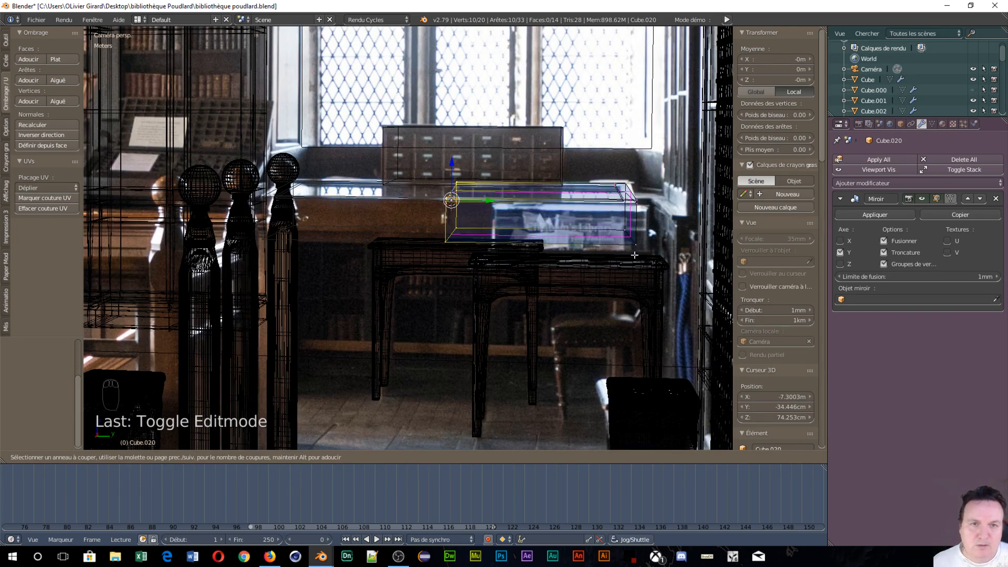
click(616, 251)
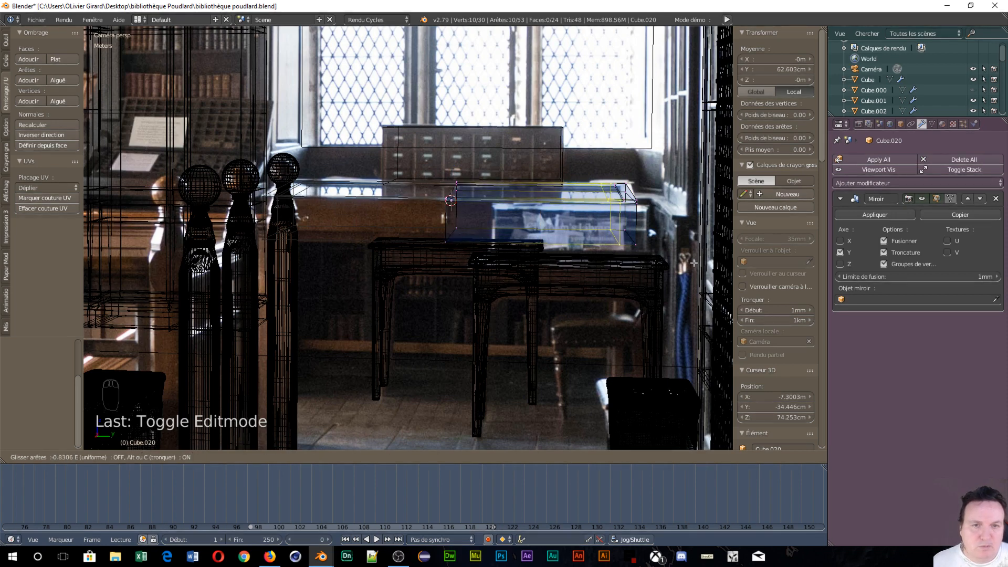
click(693, 262)
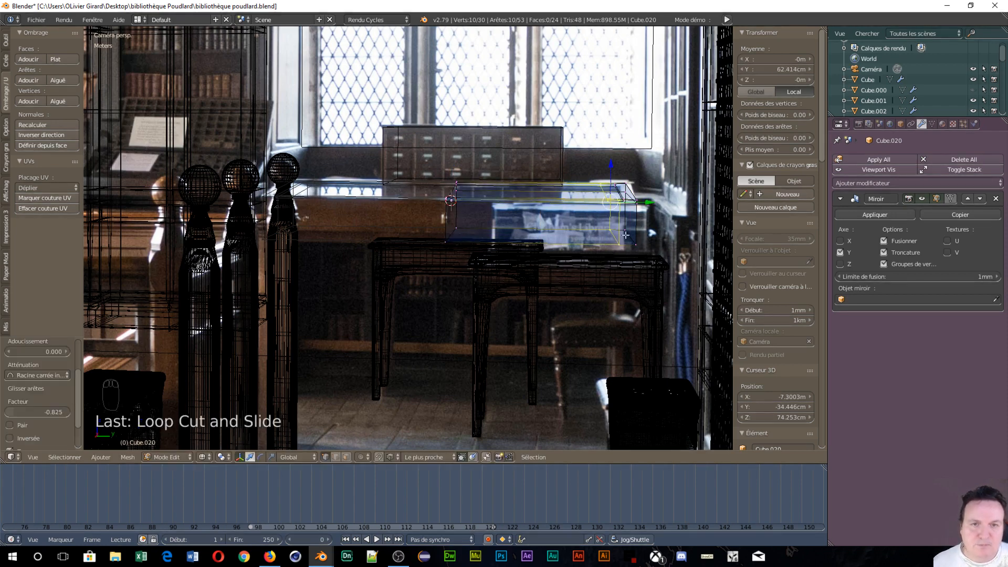
Step: Add two lengthwise loop cuts along the half desk and spread them apart along X by a factor of about 1.88
key(ctrl+r)
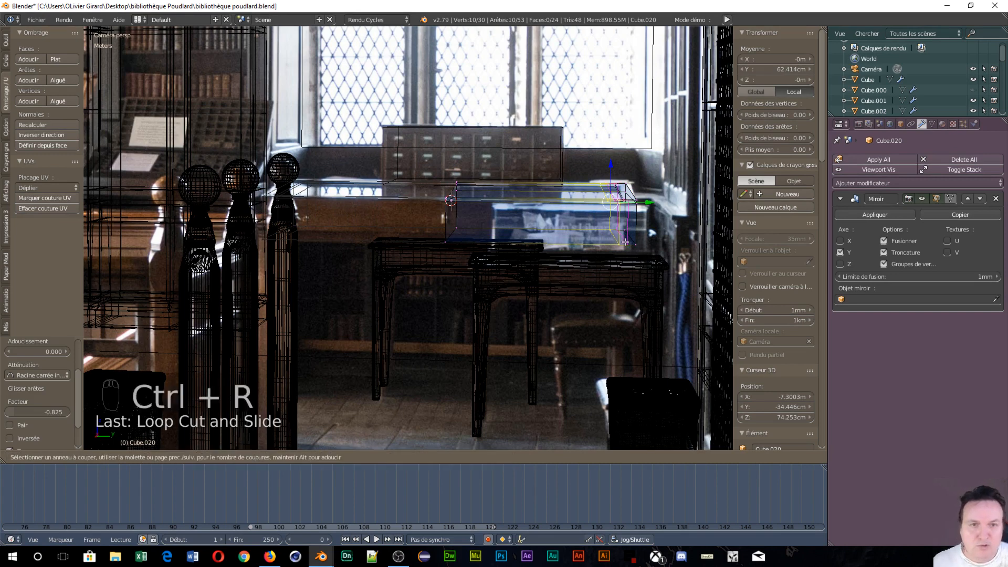
scroll(631, 238, up, 1)
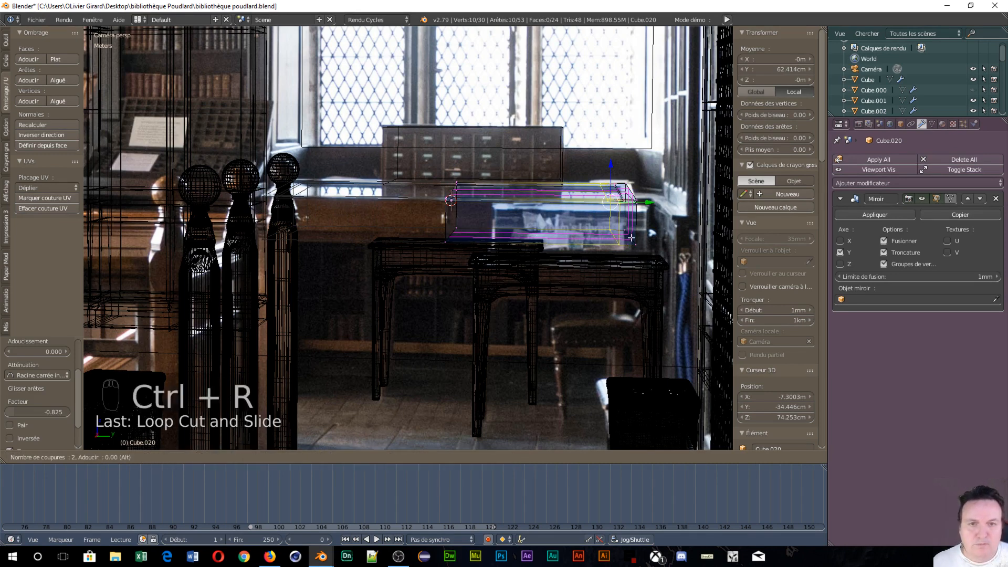
click(631, 238)
right_click(631, 238)
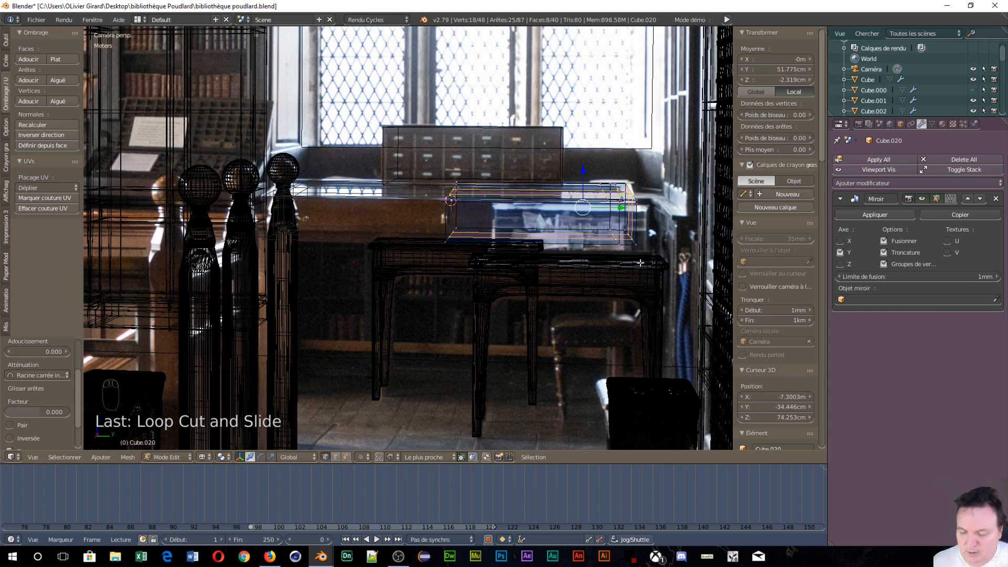
key(s)
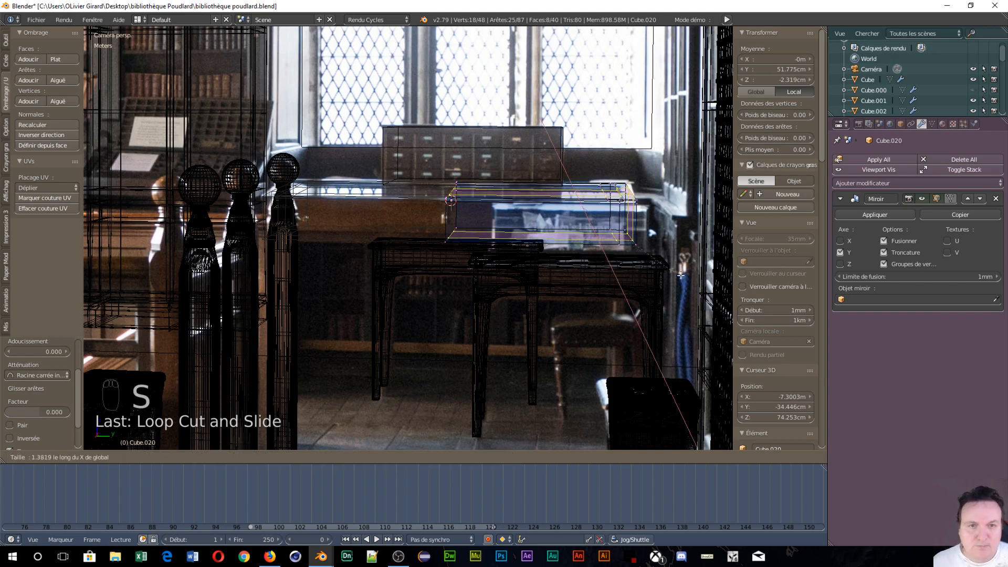
key(x)
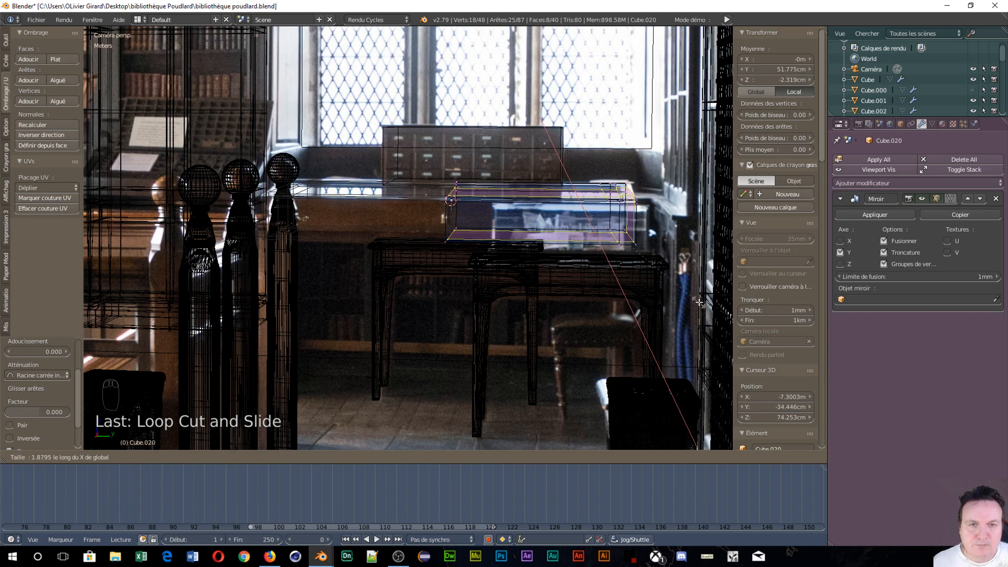
click(698, 303)
Step: Select the two underside corner faces at the desk's outer end and extrude them about 60.2 cm down into legs, then return to Object Mode
key(ctrl+Tab)
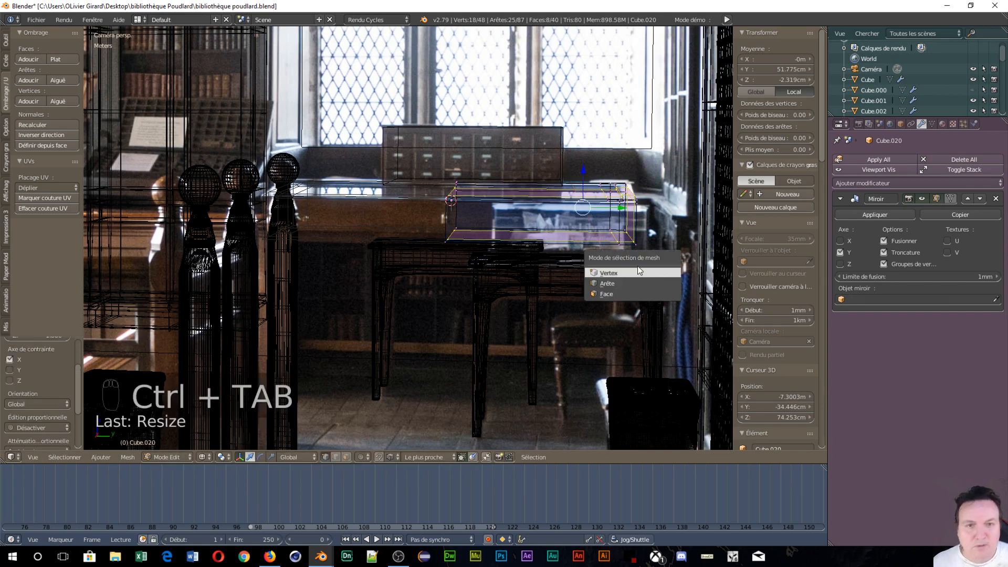
click(620, 290)
right_click(632, 243)
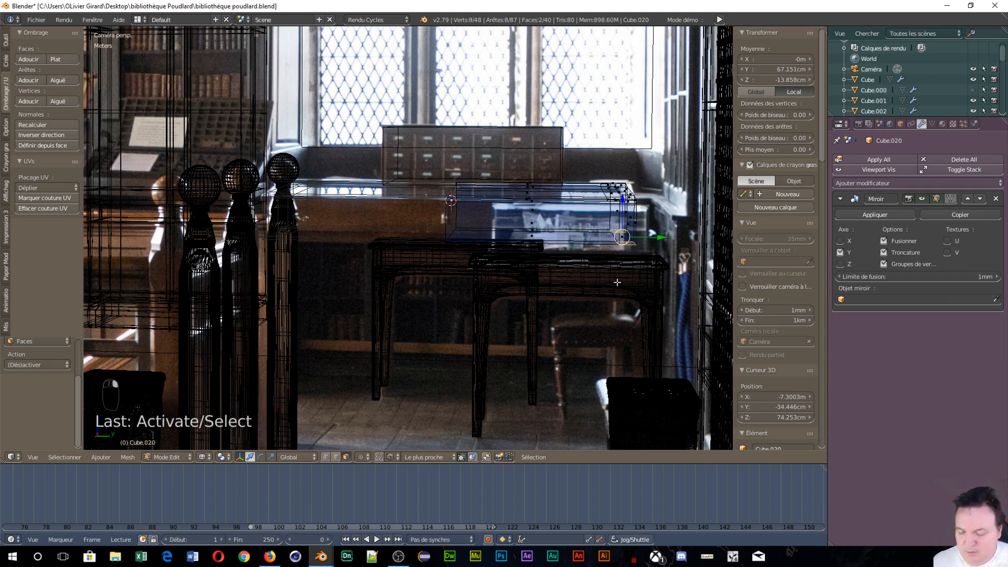
key(e)
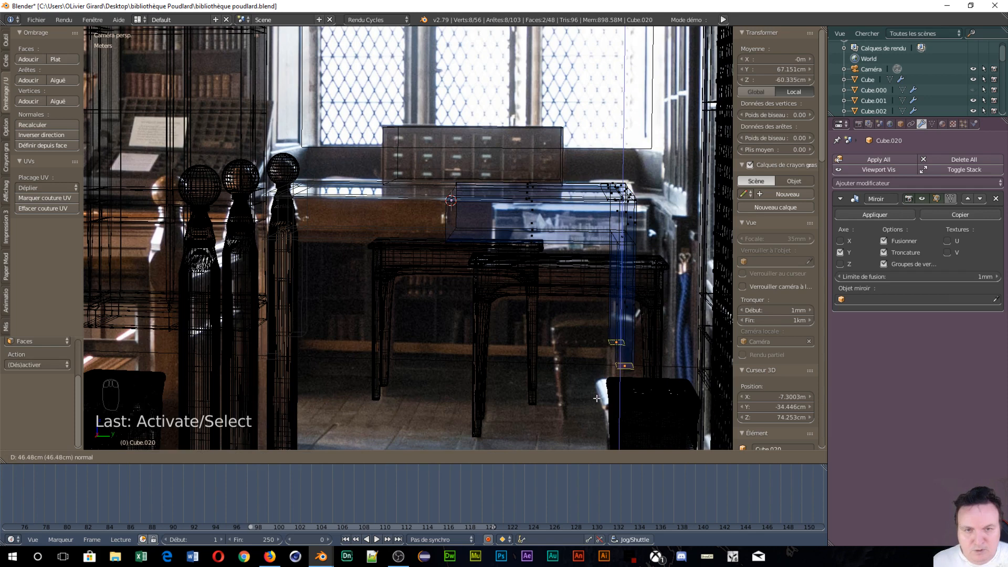
click(476, 437)
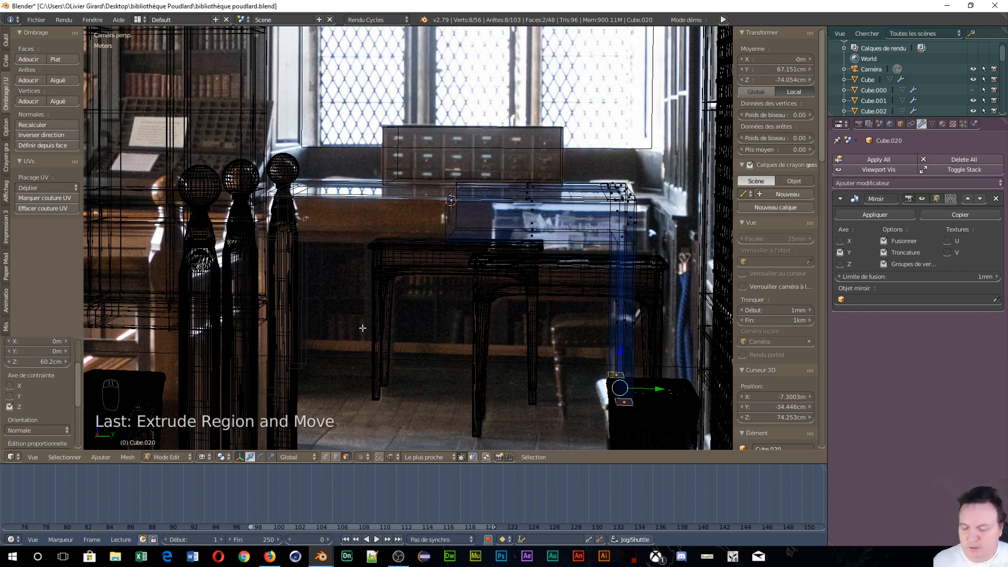
key(Tab)
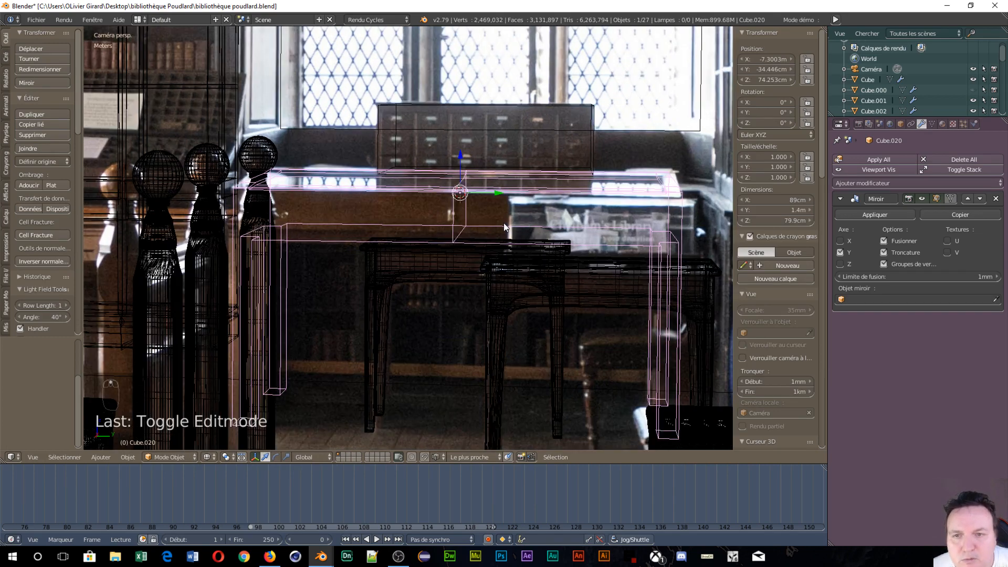
Step: Examine the desk with its mirrored legs and the window behind it against the reference photo
scroll(503, 222, down, 4)
scroll(503, 222, up, 2)
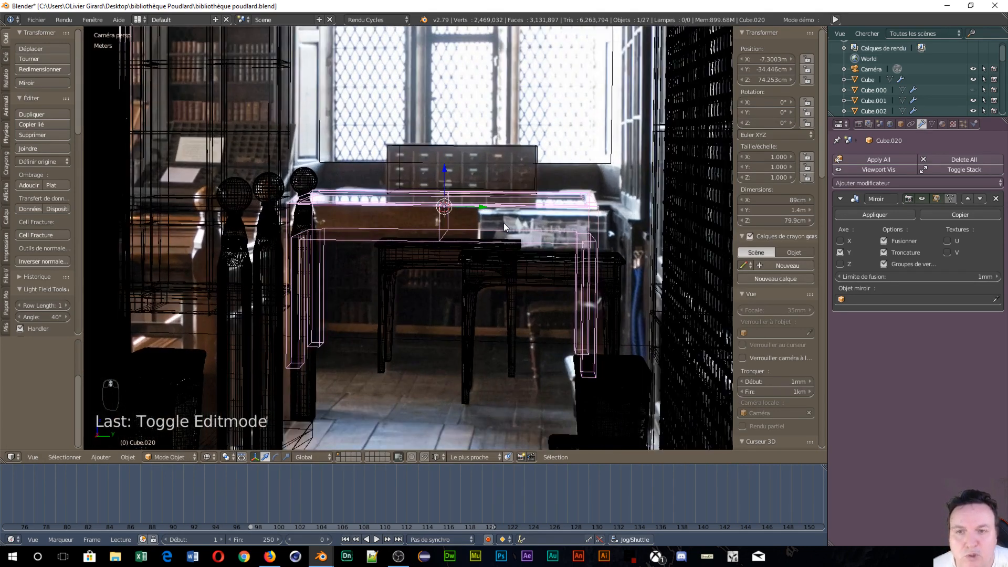
scroll(420, 277, up, 1)
scroll(407, 288, down, 6)
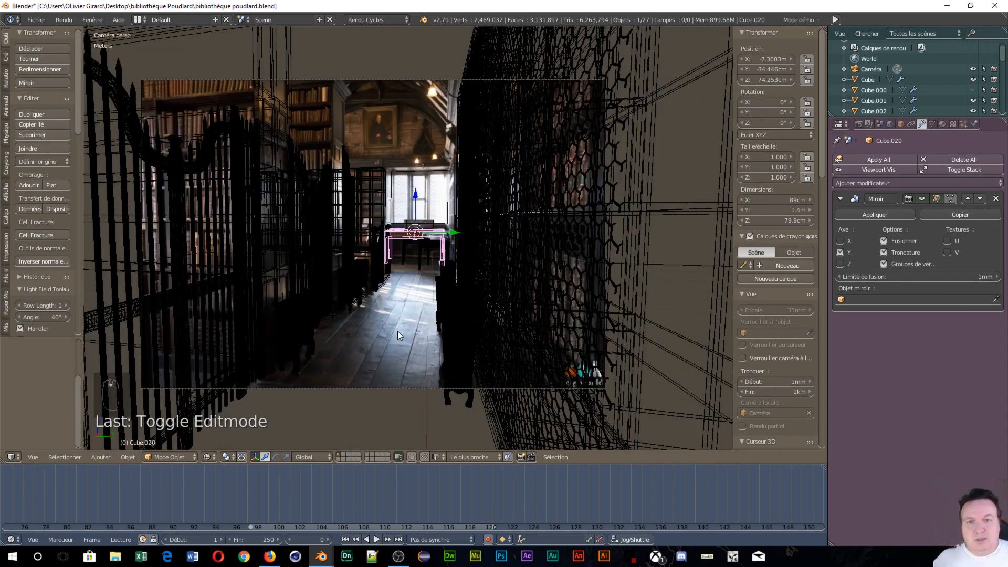
scroll(398, 331, up, 6)
scroll(398, 331, up, 4)
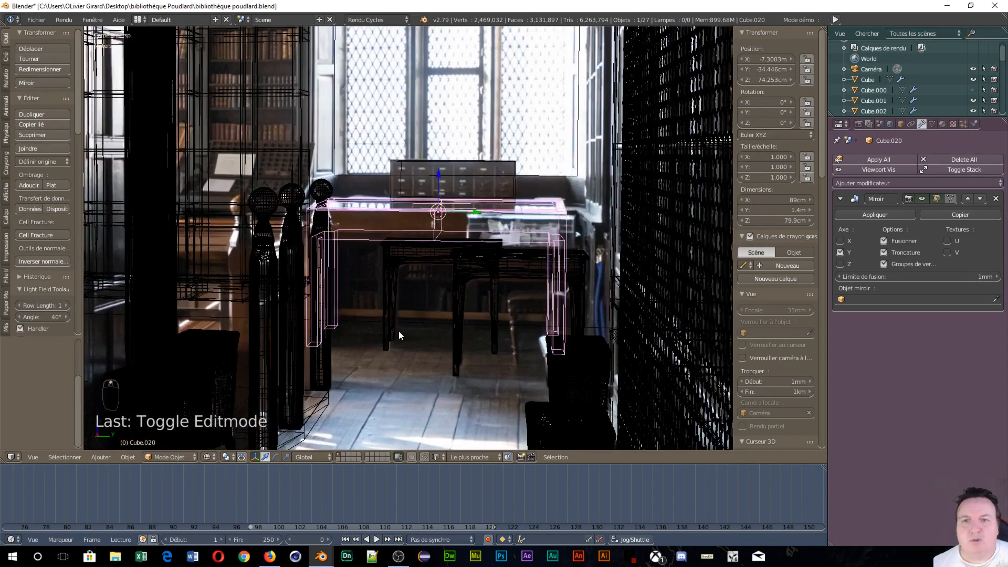
shift+middle_drag(449, 215, 371, 86)
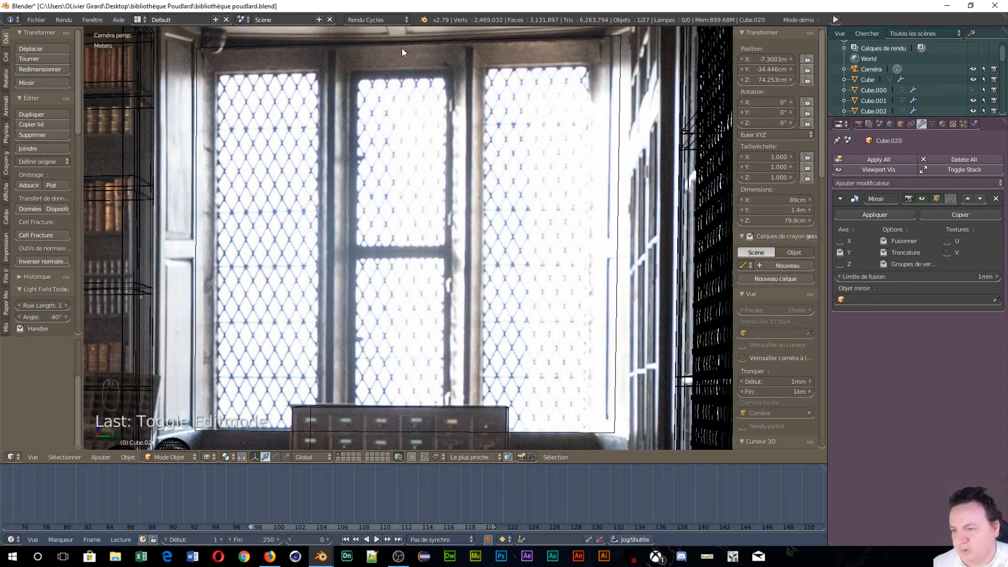
scroll(440, 5, down, 3)
scroll(443, 204, down, 2)
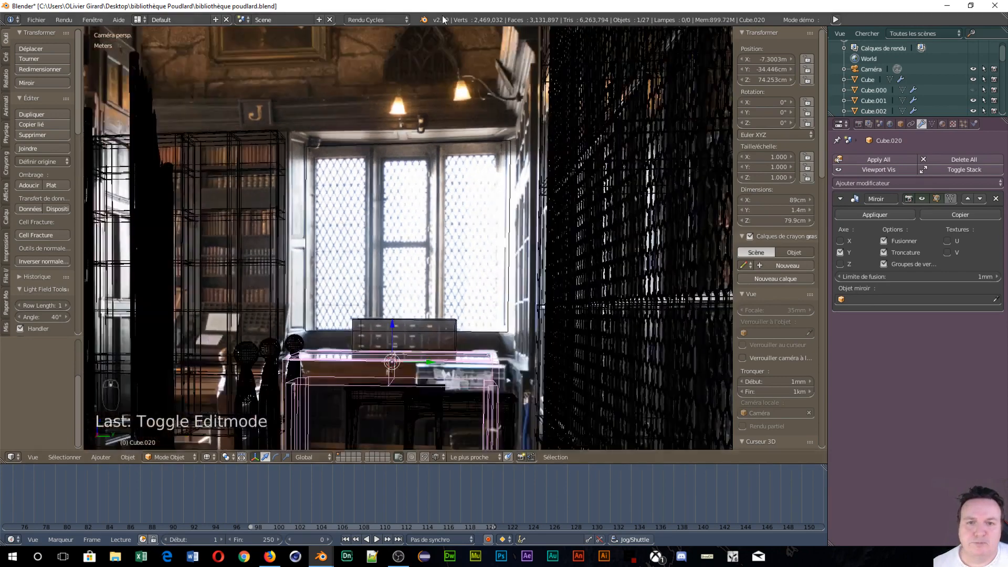
shift+middle_drag(443, 204, 544, 78)
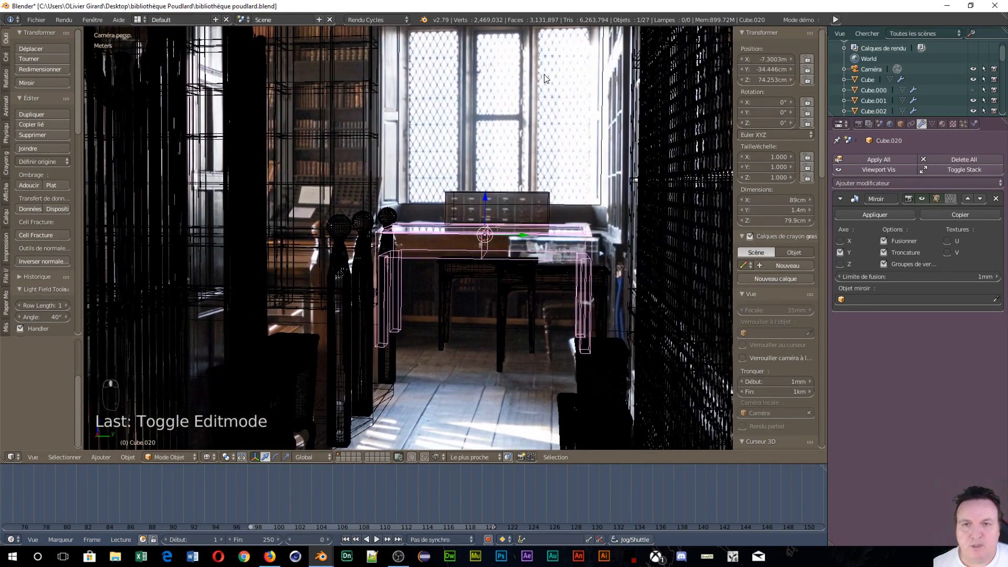
Step: Assign the existing "fil de fer" material to the desk
right_click(373, 134)
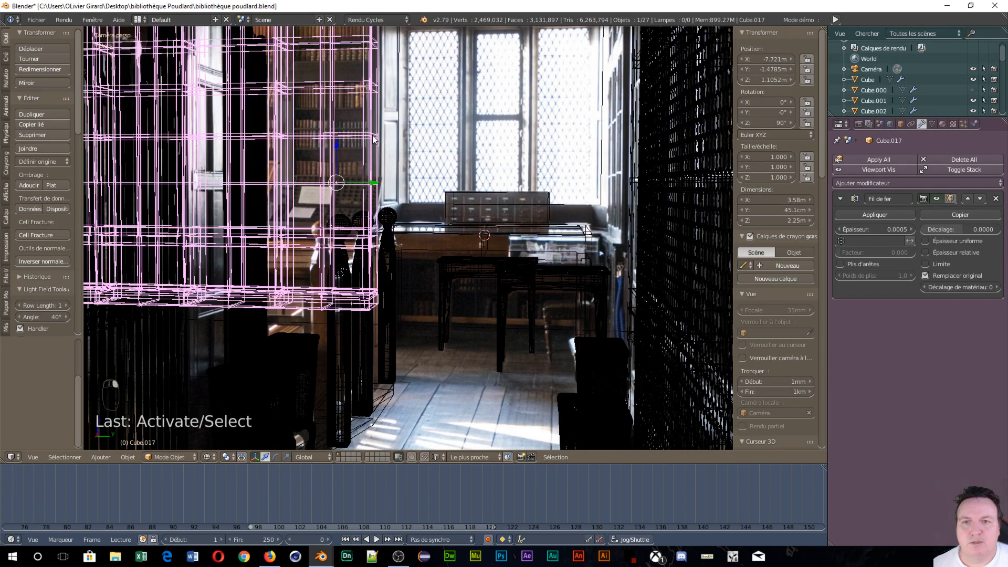
click(942, 124)
right_click(470, 235)
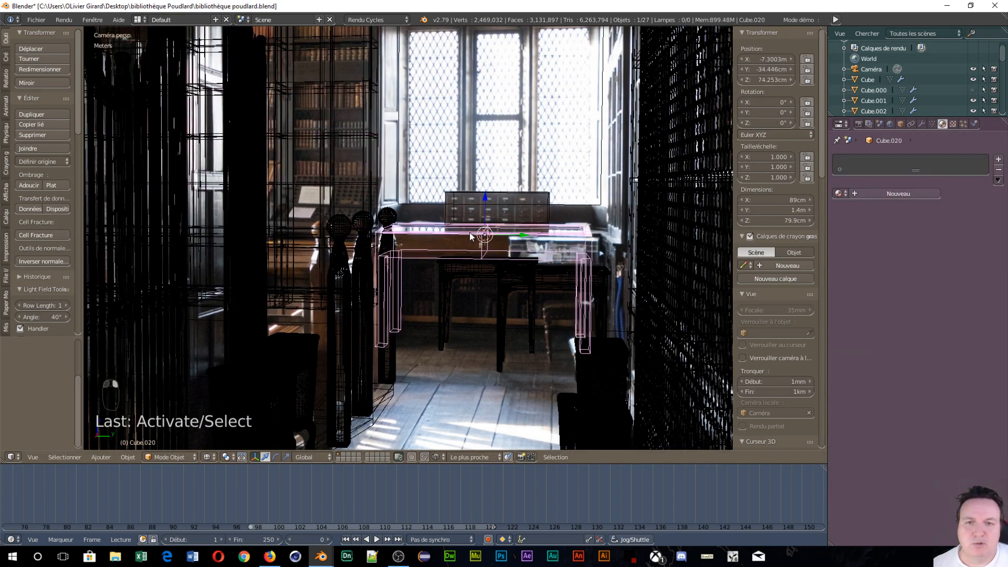
click(848, 194)
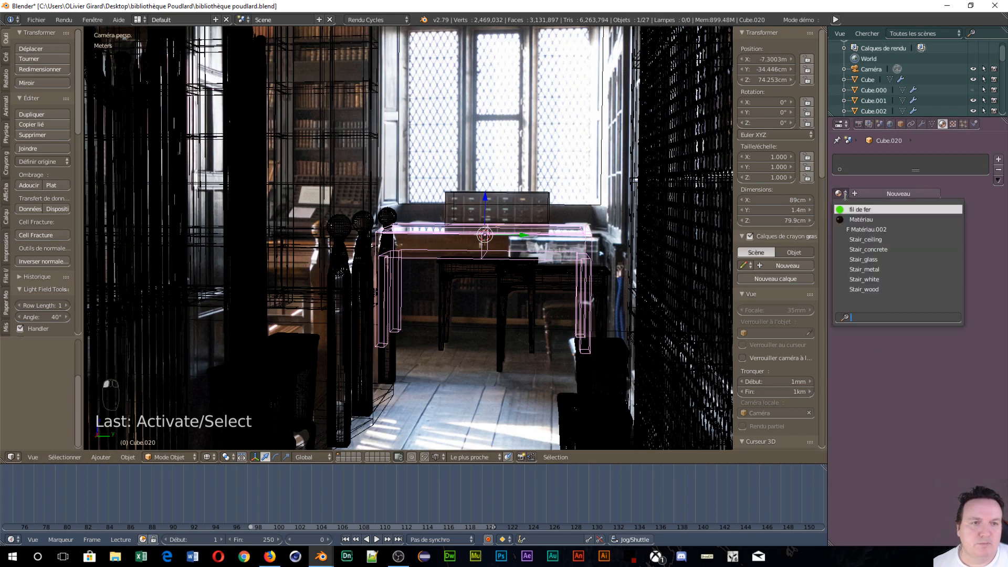
click(872, 214)
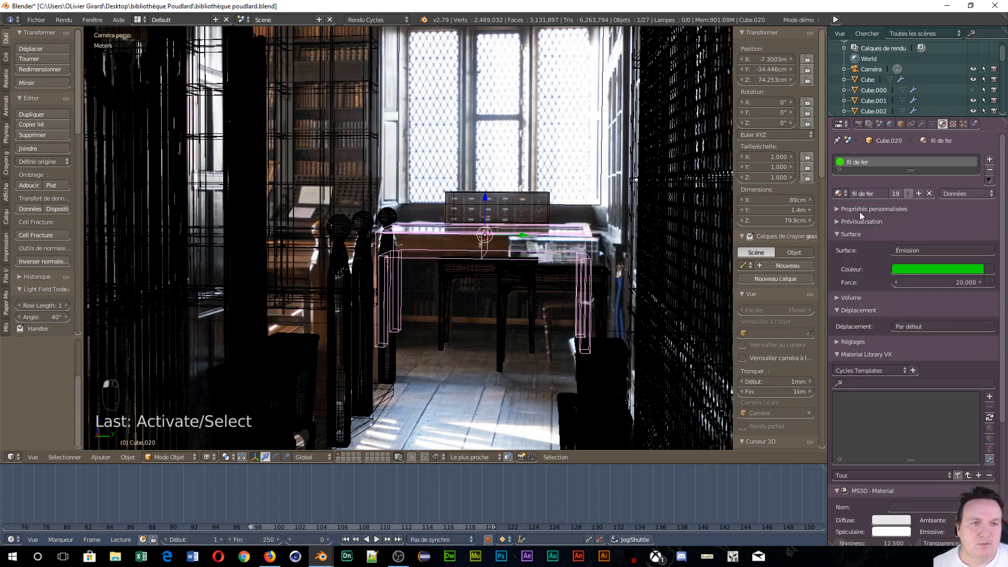
Step: Assign the existing "fil de fer" material to both small tables in front of the desk
right_click(504, 295)
click(845, 193)
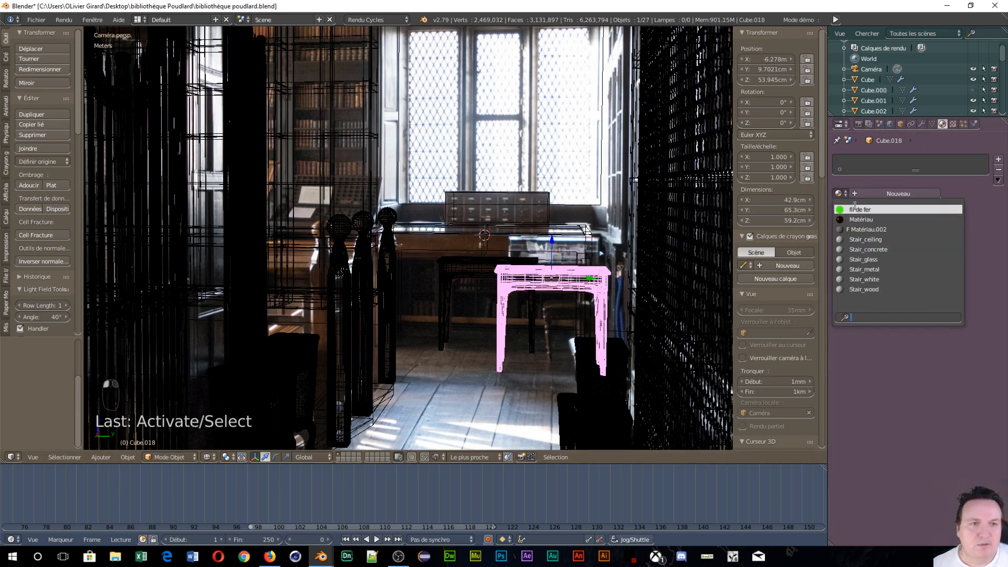
click(857, 209)
right_click(468, 273)
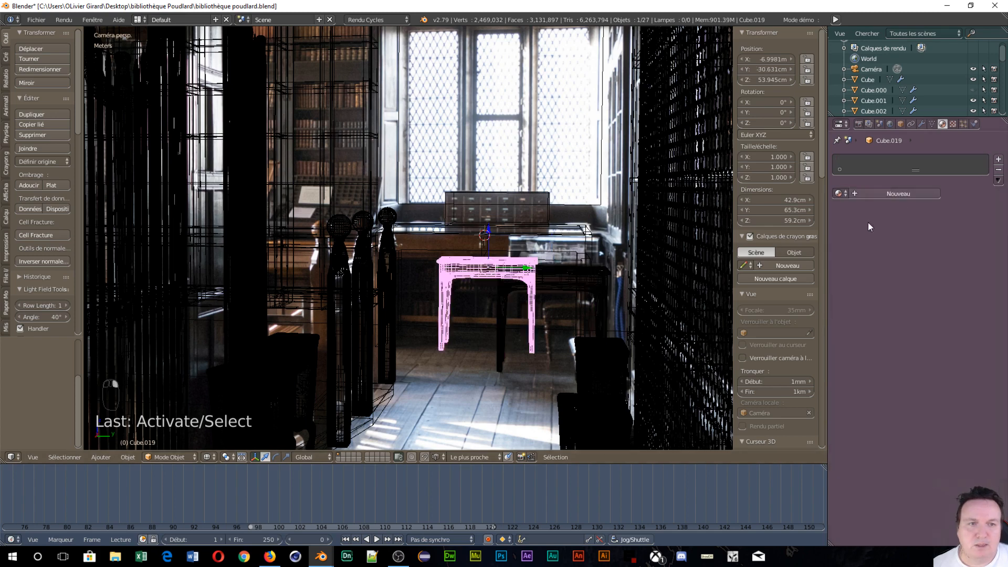
click(842, 194)
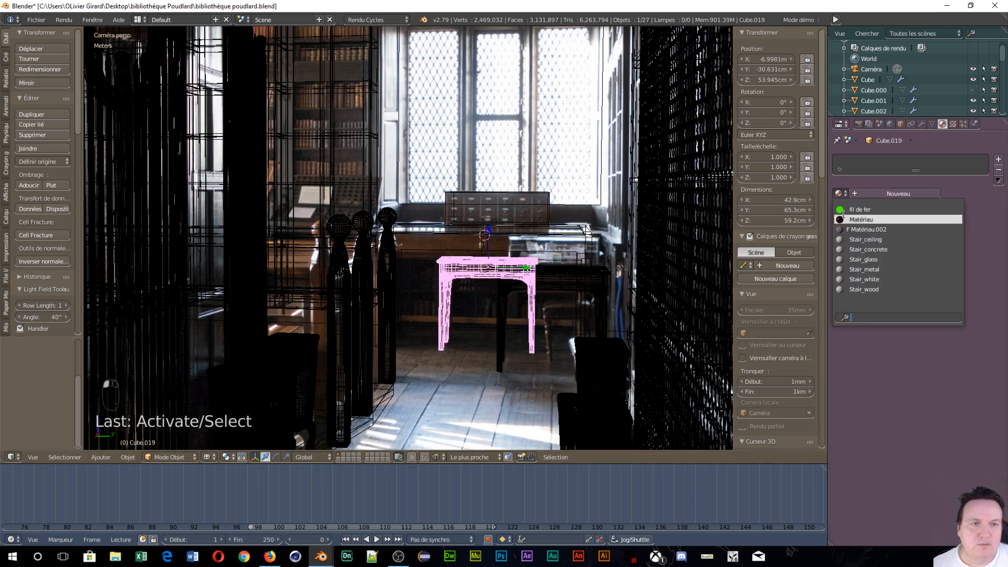
click(859, 209)
Step: Replace the material of the hexagonal mesh grille (grillage) with "fil de fer"
right_click(699, 231)
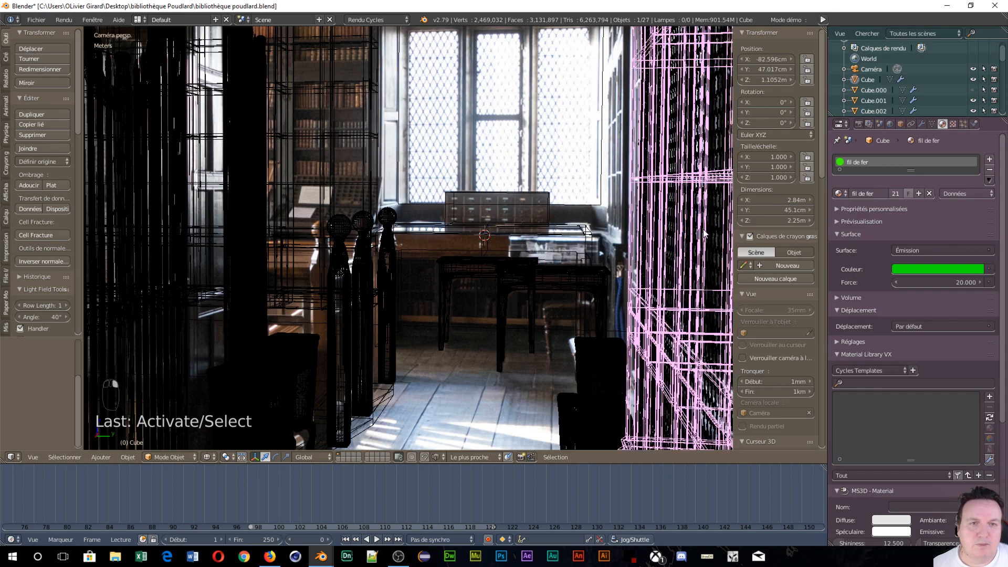
right_click(707, 229)
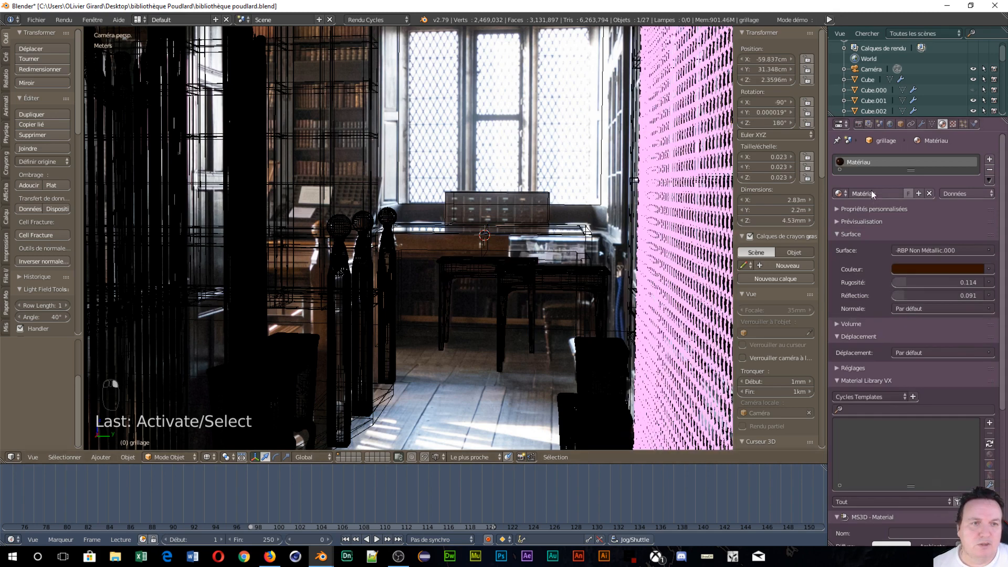
click(842, 194)
click(852, 210)
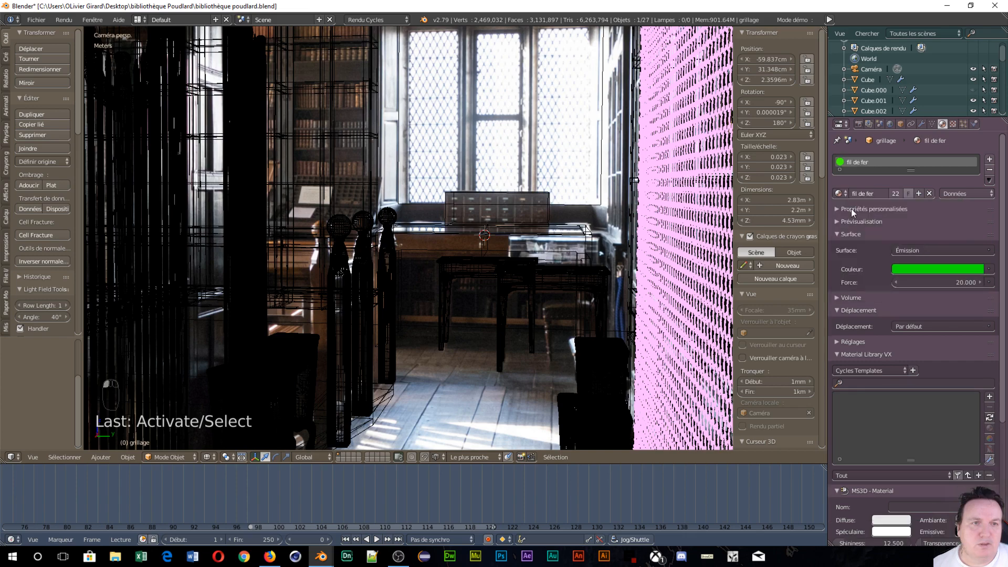
Step: Add a Fil de fer (wireframe) modifier to the grille, with uniform thickness turned off and thickness set to 0.0005
scroll(658, 244, down, 5)
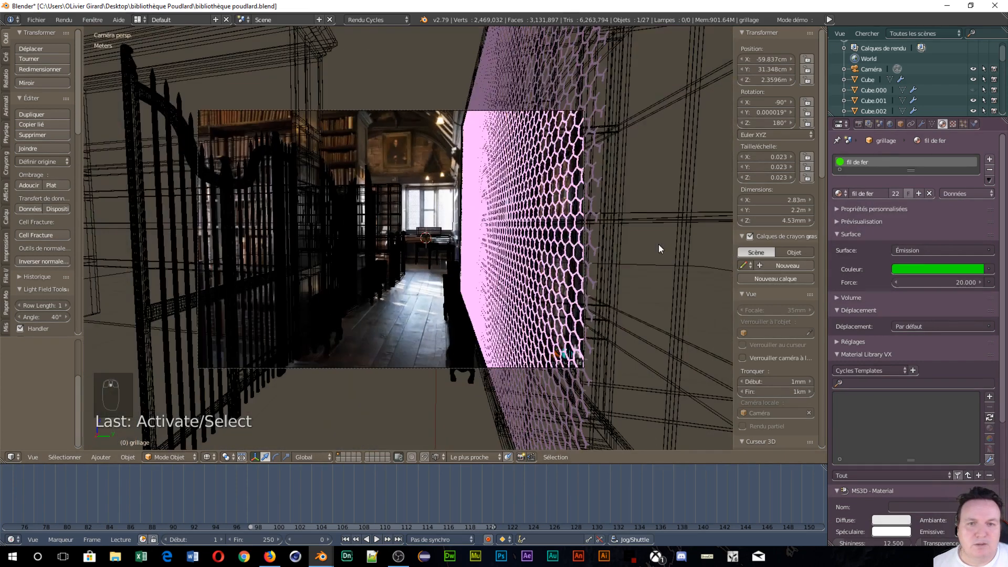
click(922, 124)
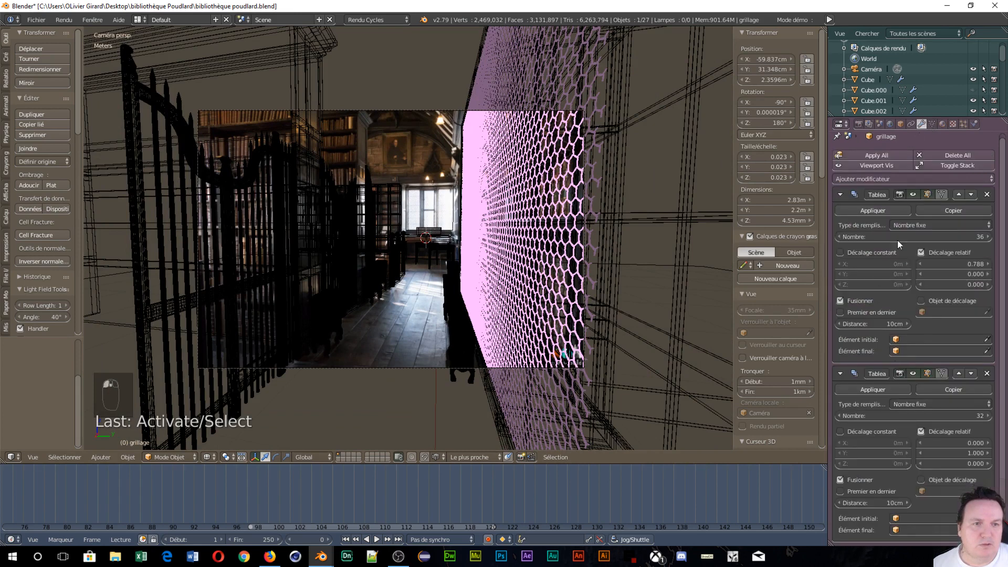
click(880, 179)
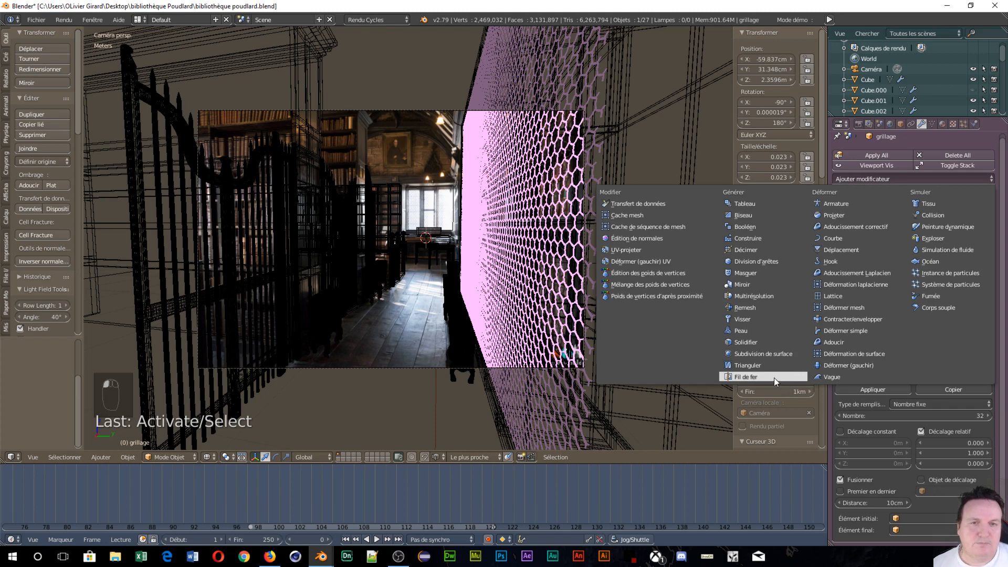
click(745, 376)
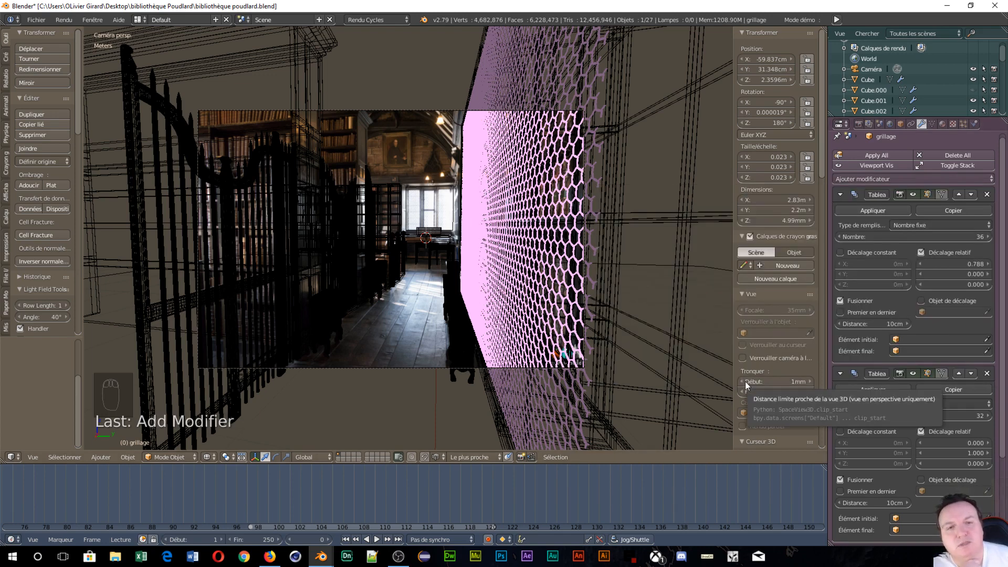
scroll(950, 339, down, 1)
scroll(942, 349, down, 4)
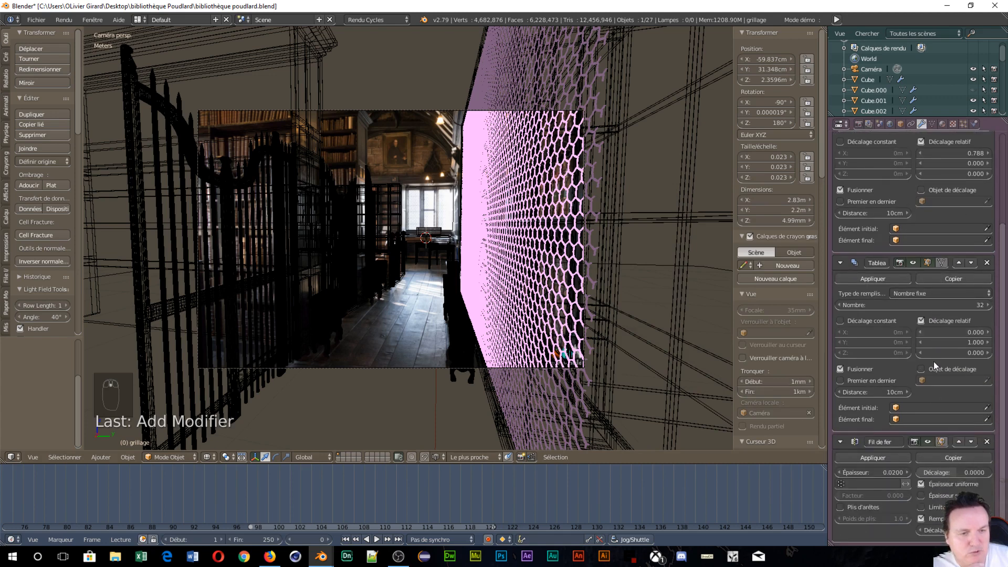
click(920, 484)
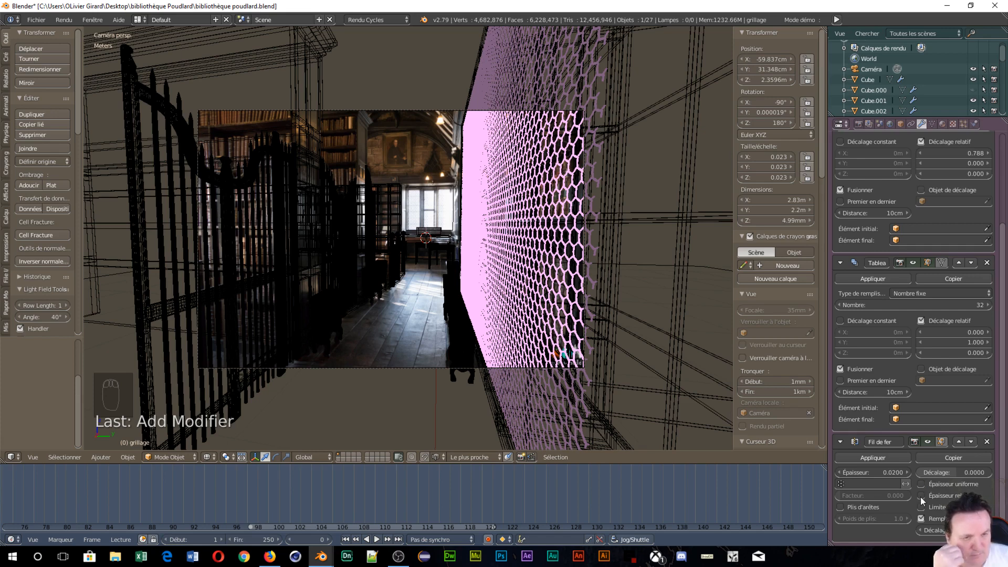
click(866, 472)
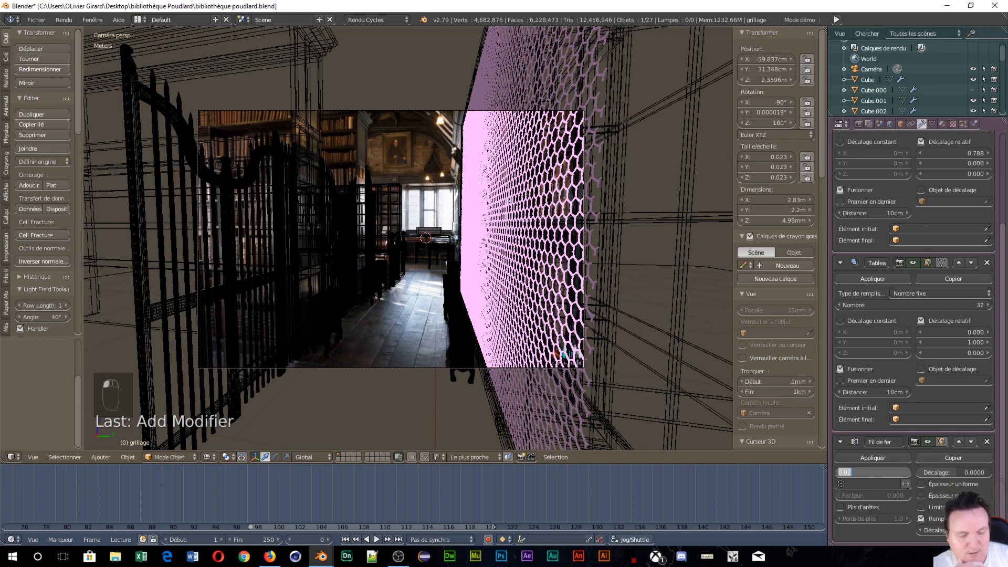
text(0.0005)
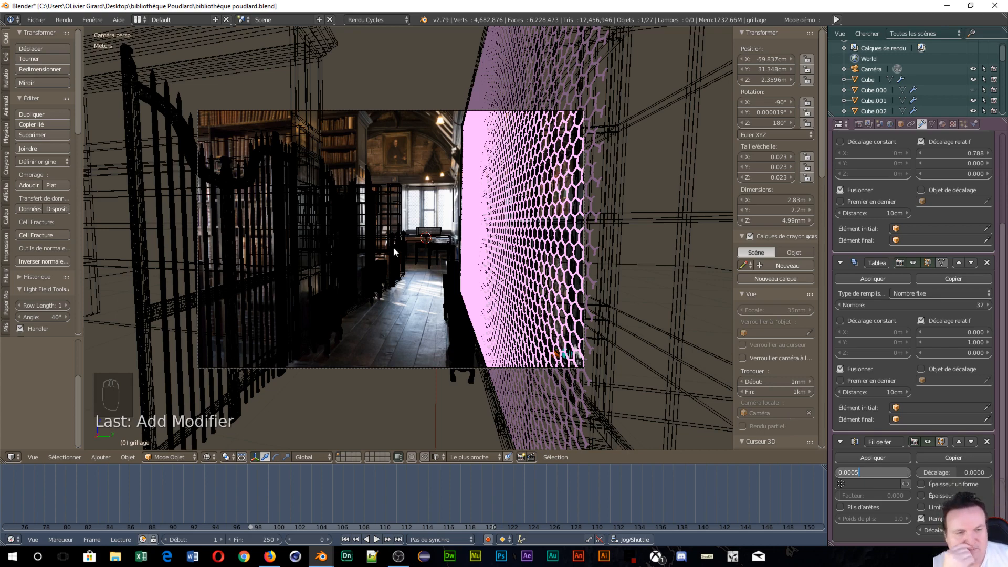
key(Return)
Step: Apply the desk's Mirror modifier and add a Fil de fer modifier to the desk
scroll(409, 264, up, 10)
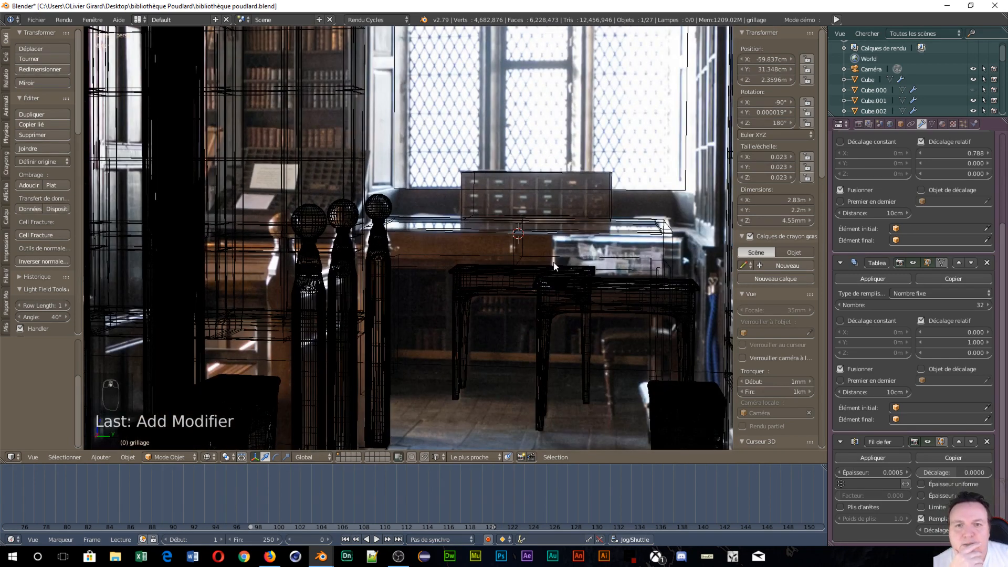
right_click(528, 235)
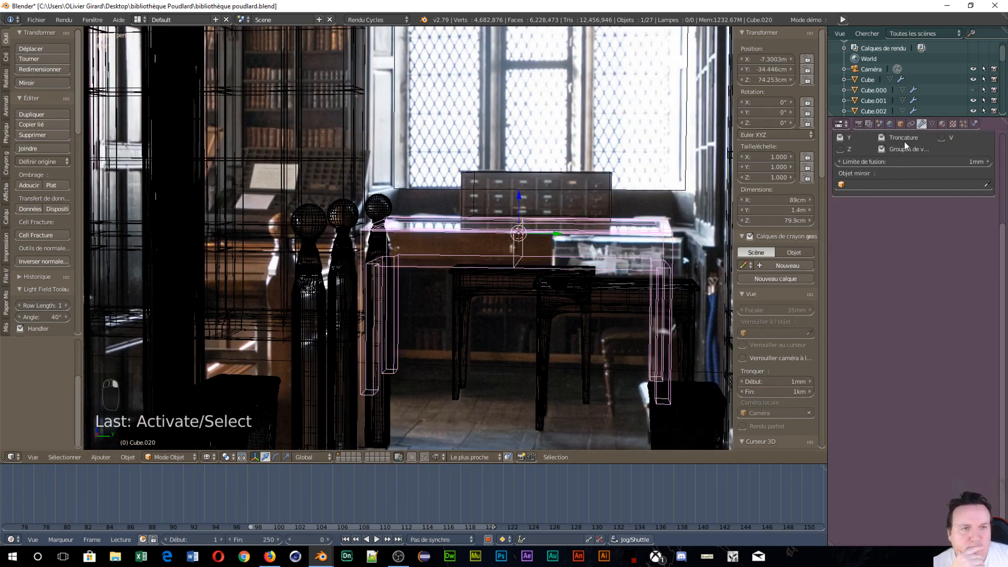
scroll(914, 261, up, 5)
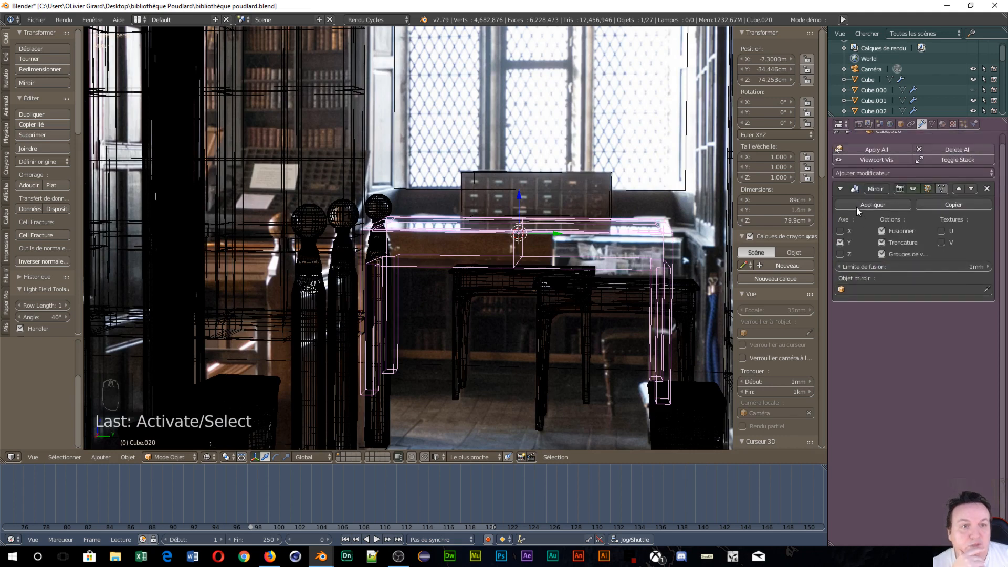
click(857, 206)
click(885, 153)
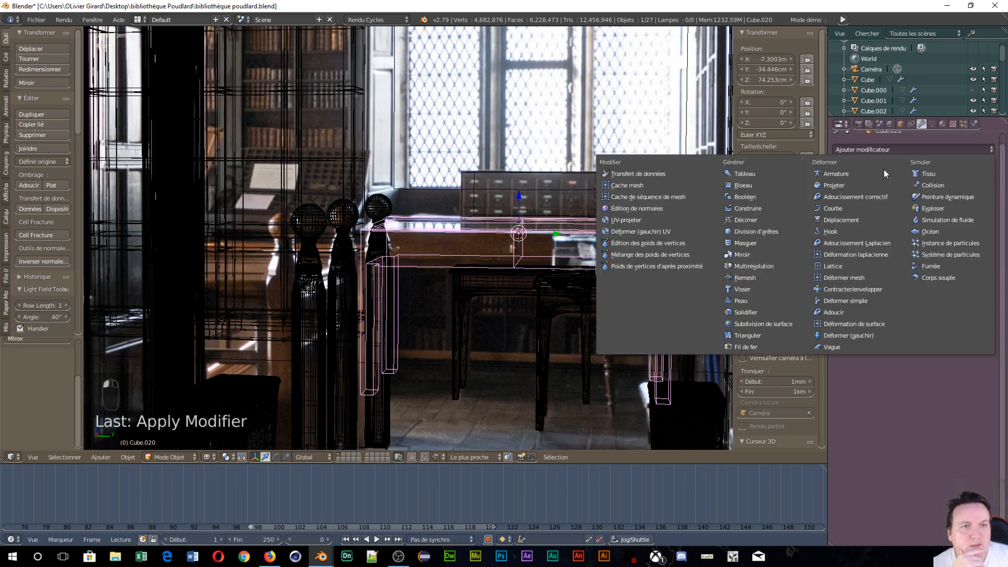
click(775, 352)
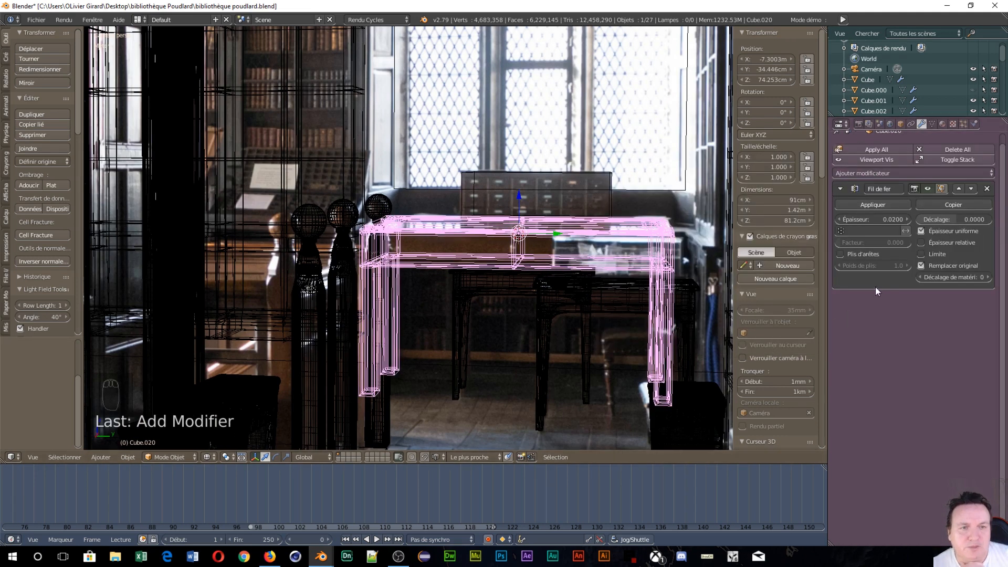
Step: Turn off uniform thickness in the desk's Fil de fer modifier and set its thickness to 0.0005
click(922, 231)
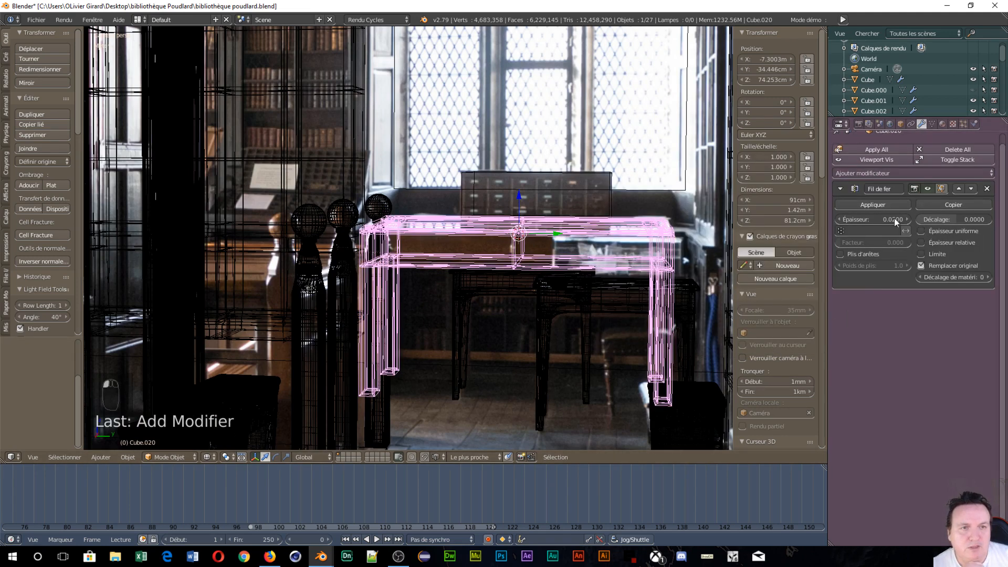
click(878, 219)
text(0)
key(Return)
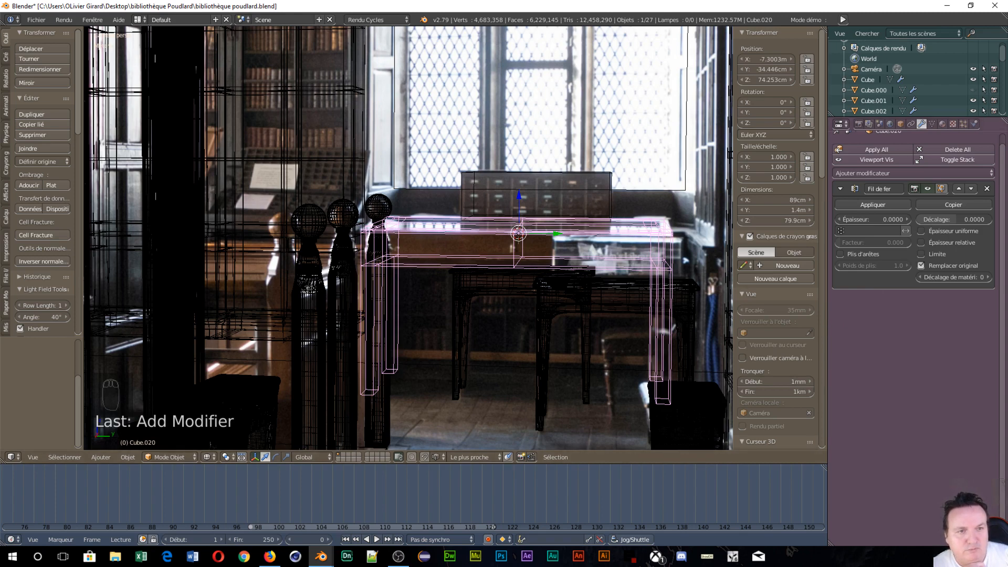
click(882, 219)
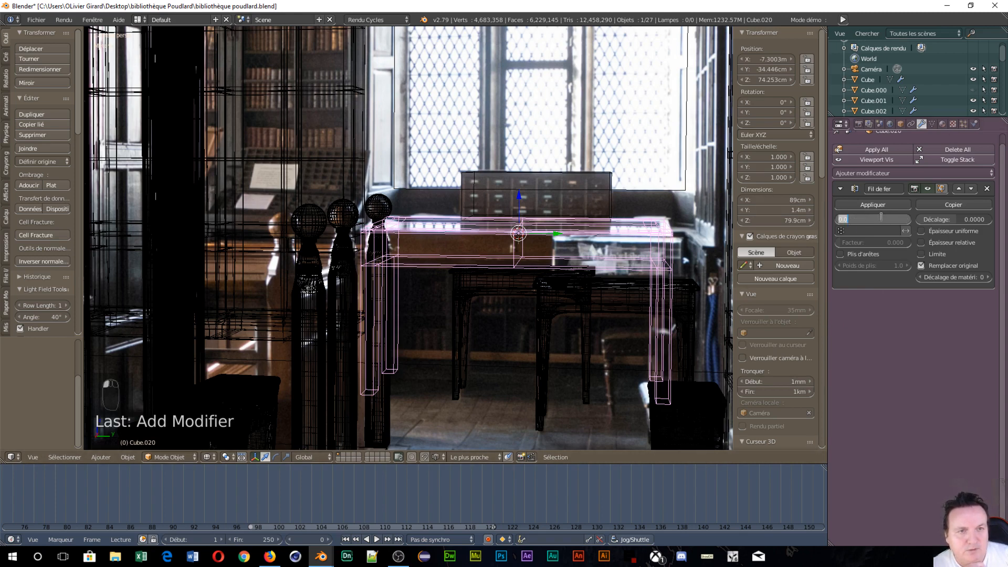
key(BackSpace)
text(.000)
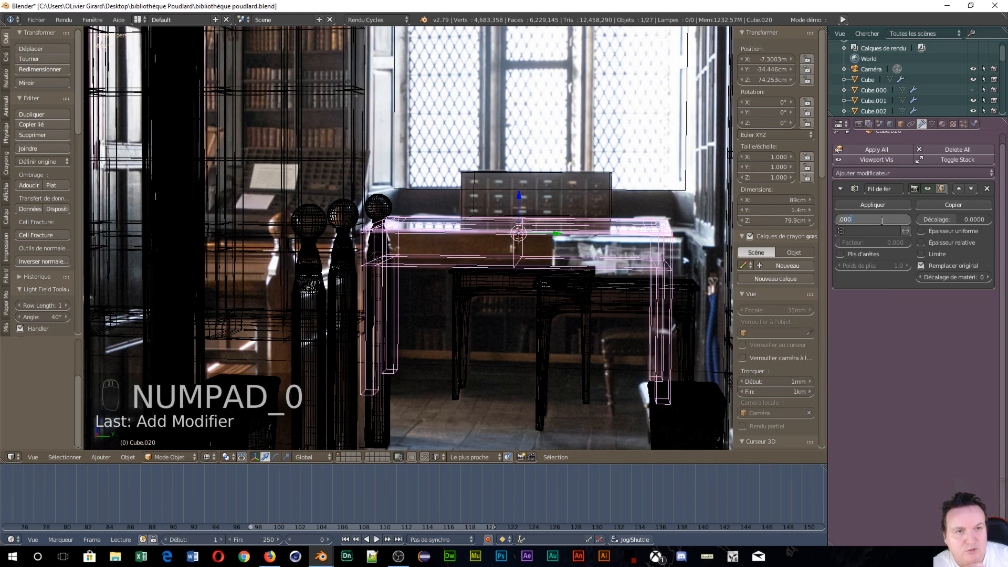
text(5)
key(Return)
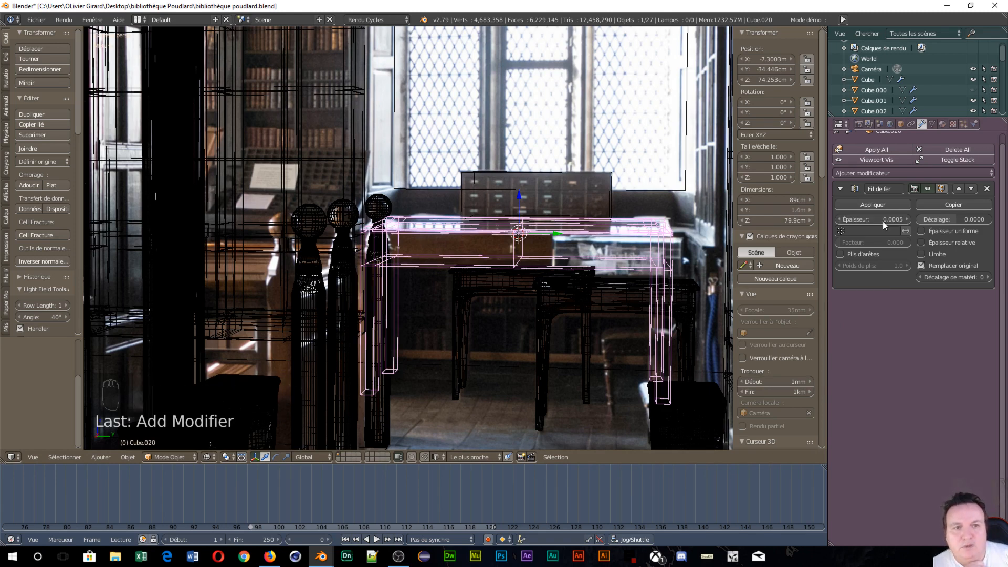
Step: Apply the Subsurf modifier of the small table nearest the desk and add a Fil de fer modifier to it
right_click(556, 298)
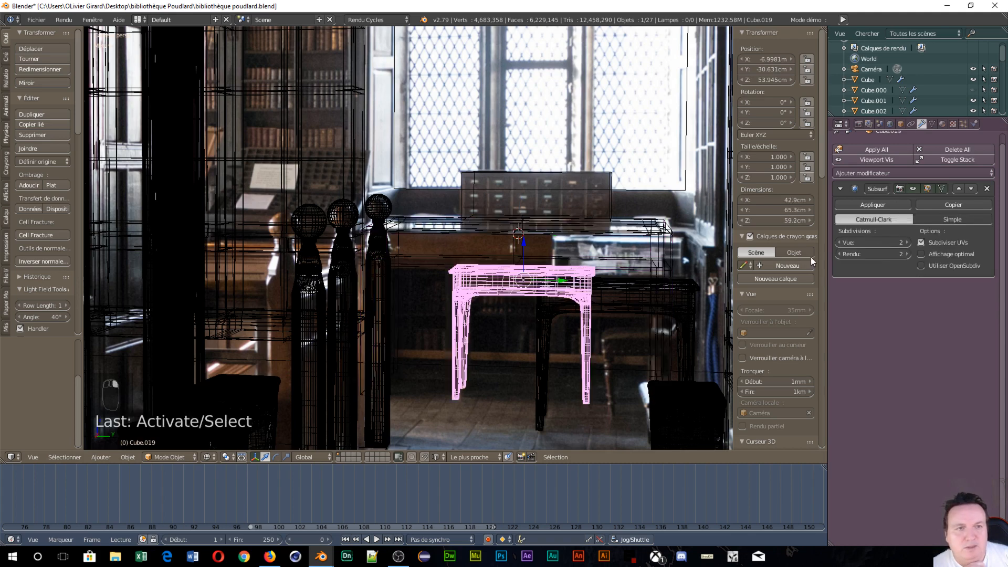
click(876, 204)
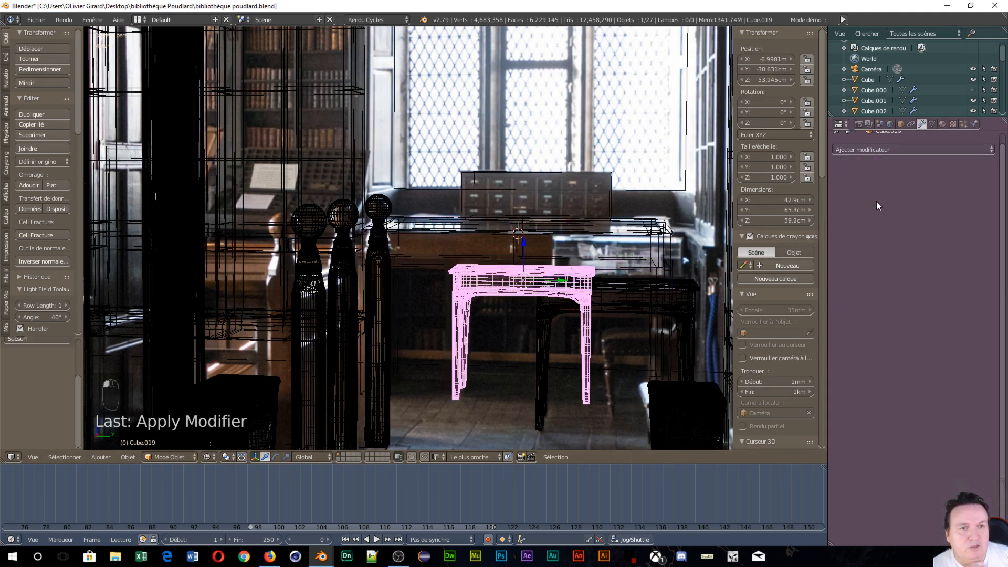
click(866, 151)
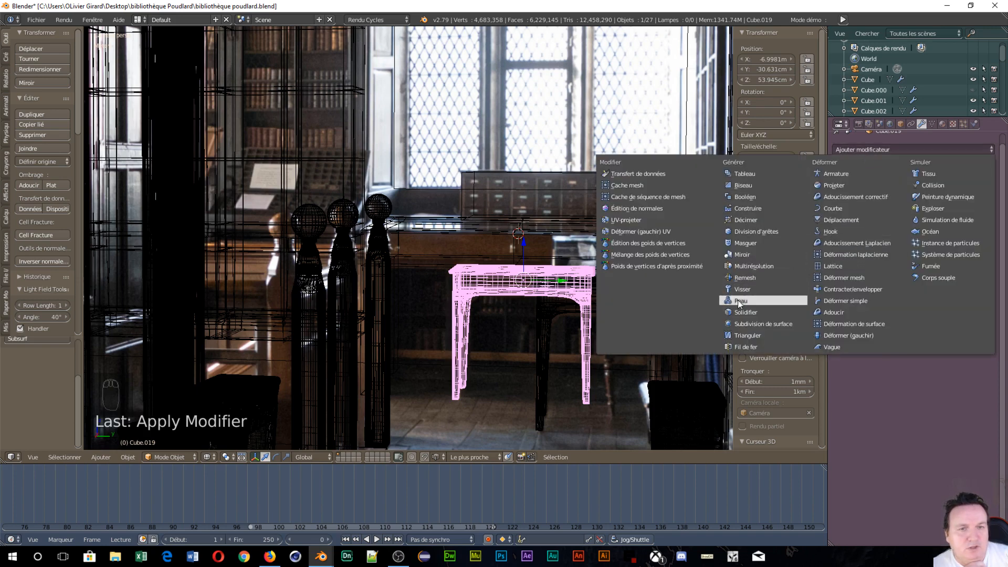
click(753, 347)
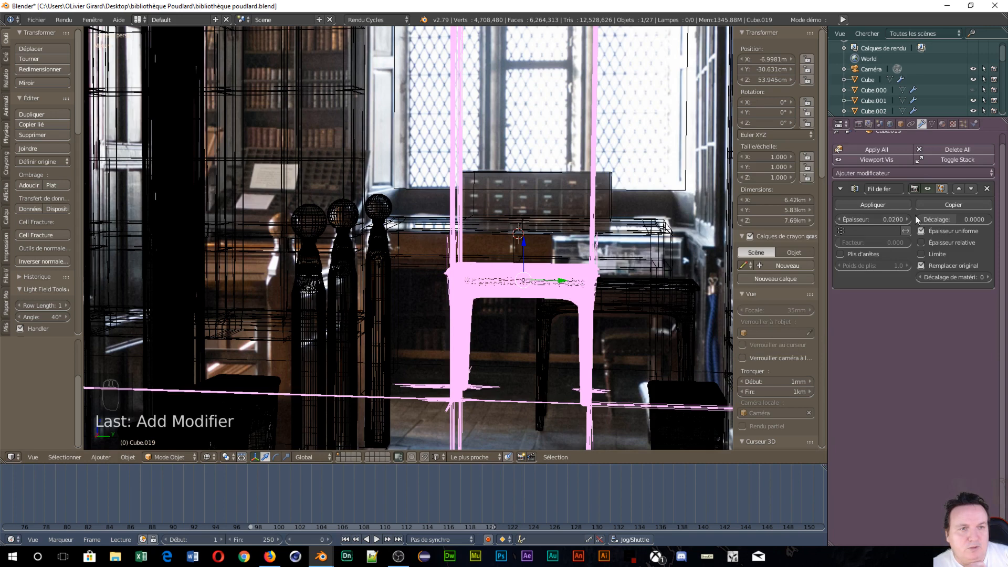
Step: Turn off uniform thickness in that table's Fil de fer modifier and set its thickness to 0.0005
click(921, 231)
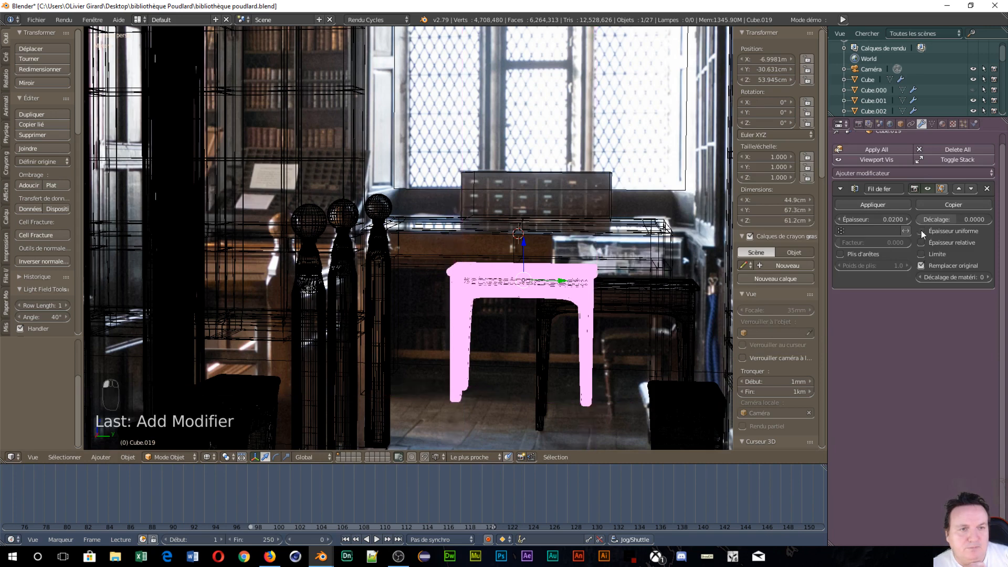
click(880, 219)
text(0)
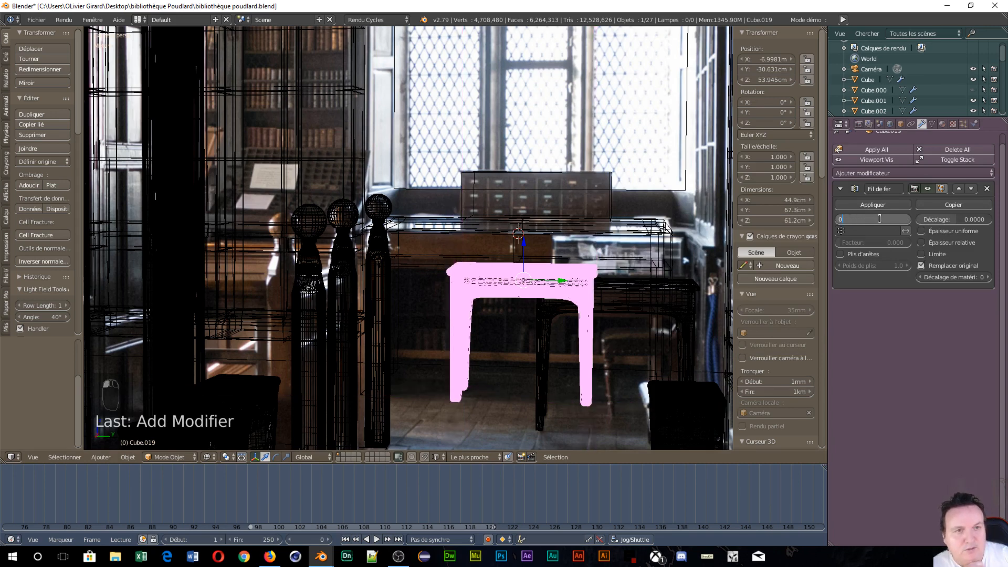
text(.0005)
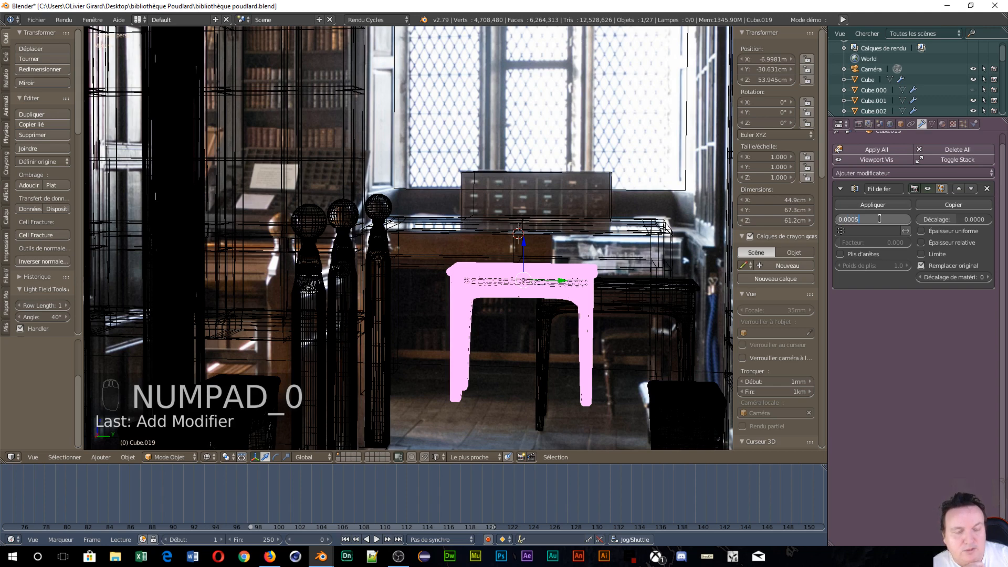
key(Return)
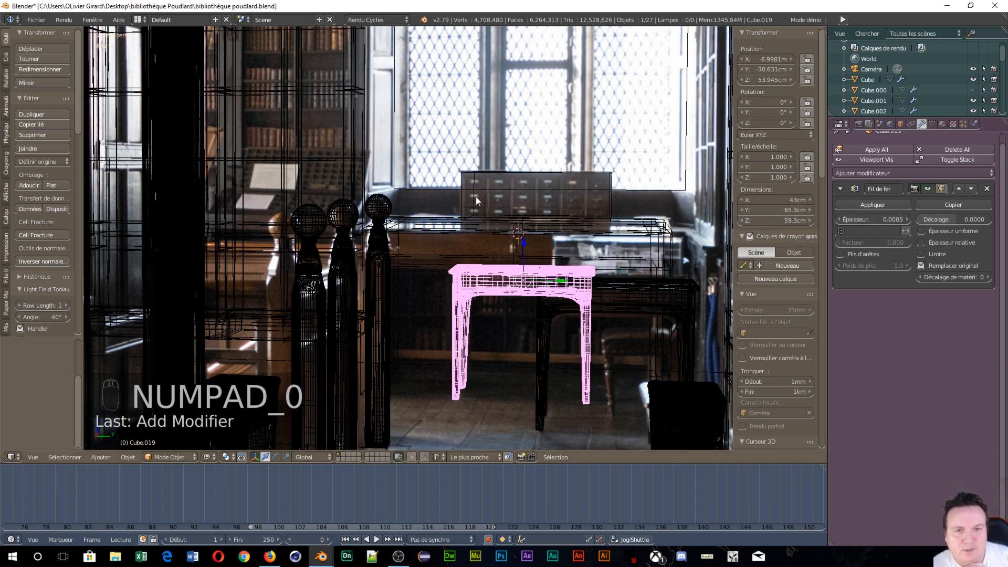
Step: Apply the Subsurf modifier of the small table closer to the camera and add a Fil de fer modifier to it
right_click(656, 286)
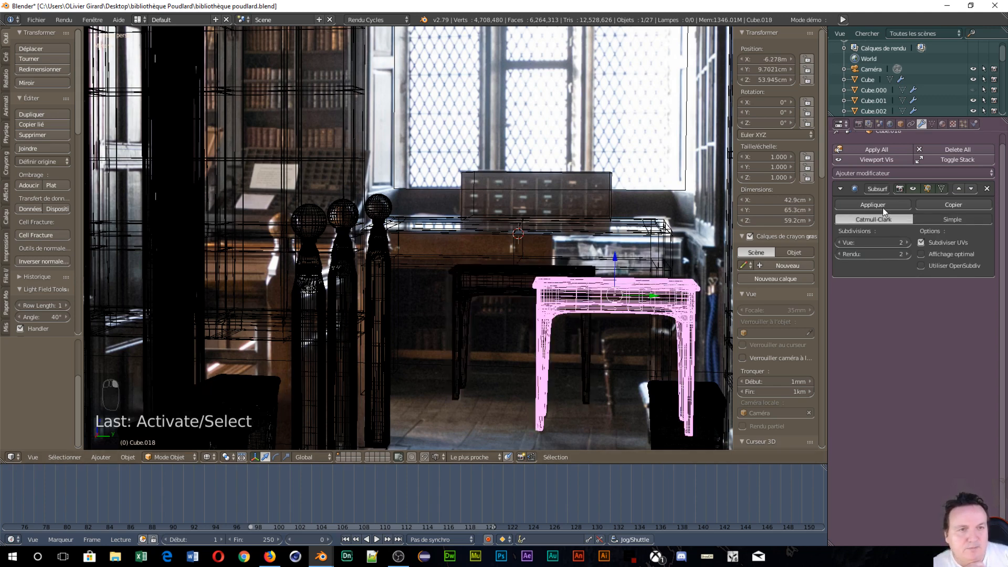
click(886, 207)
click(883, 150)
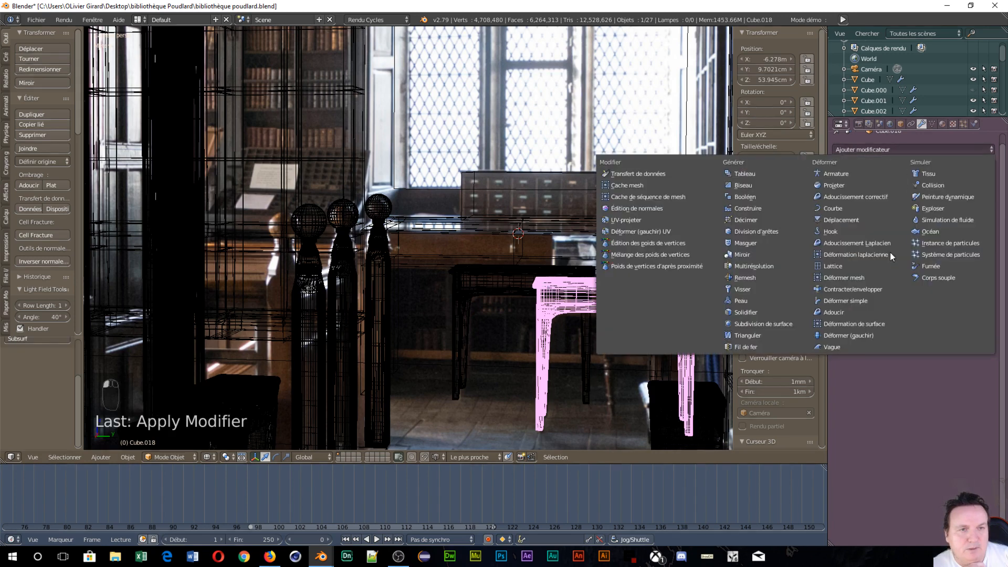
click(757, 347)
Step: Turn off uniform thickness in the front table's Fil de fer modifier and set its thickness to 0.0005
click(921, 231)
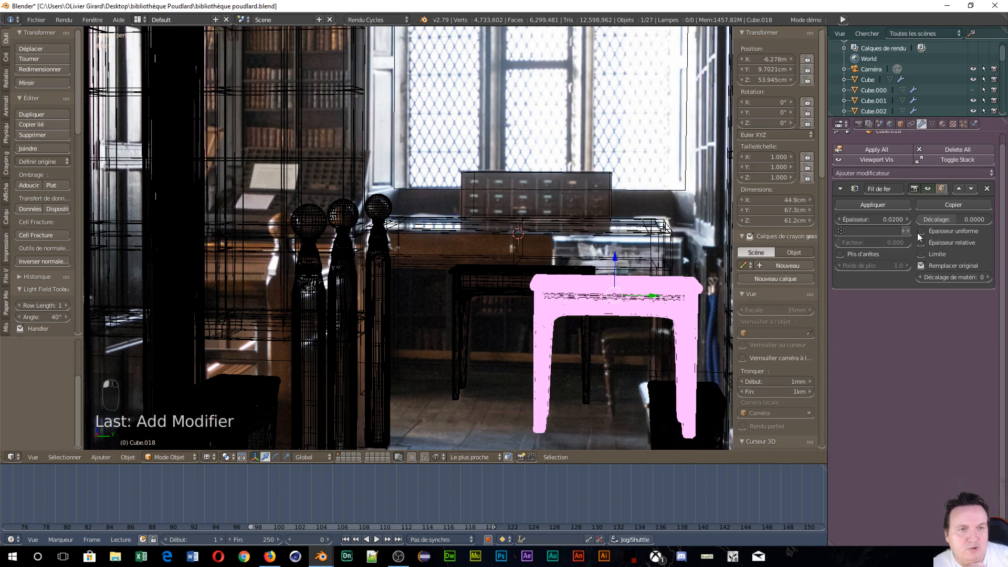
click(884, 218)
key(BackSpace)
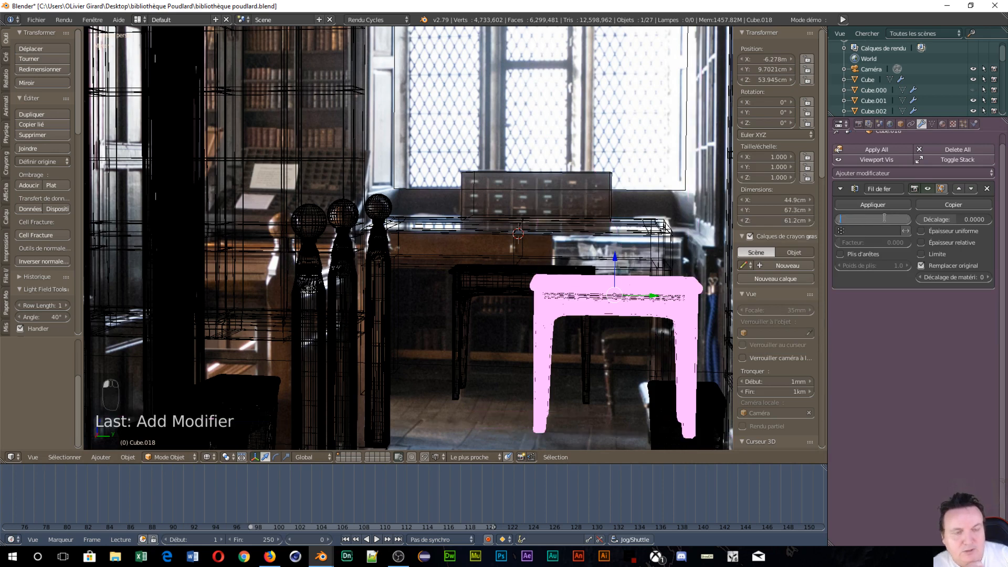
text(.0005)
key(Return)
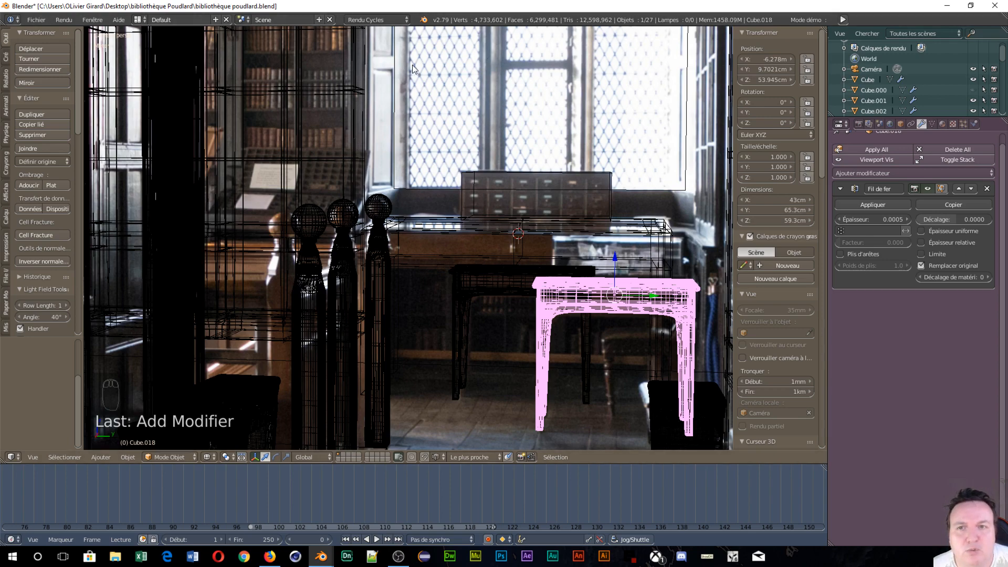
scroll(408, 85, down, 6)
scroll(392, 99, down, 1)
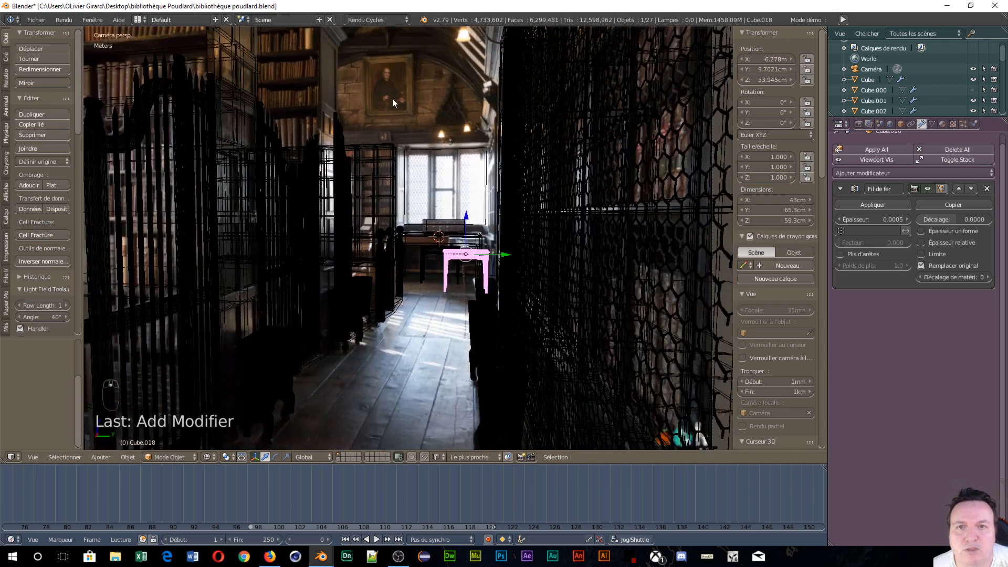
scroll(392, 98, up, 4)
scroll(480, 84, down, 2)
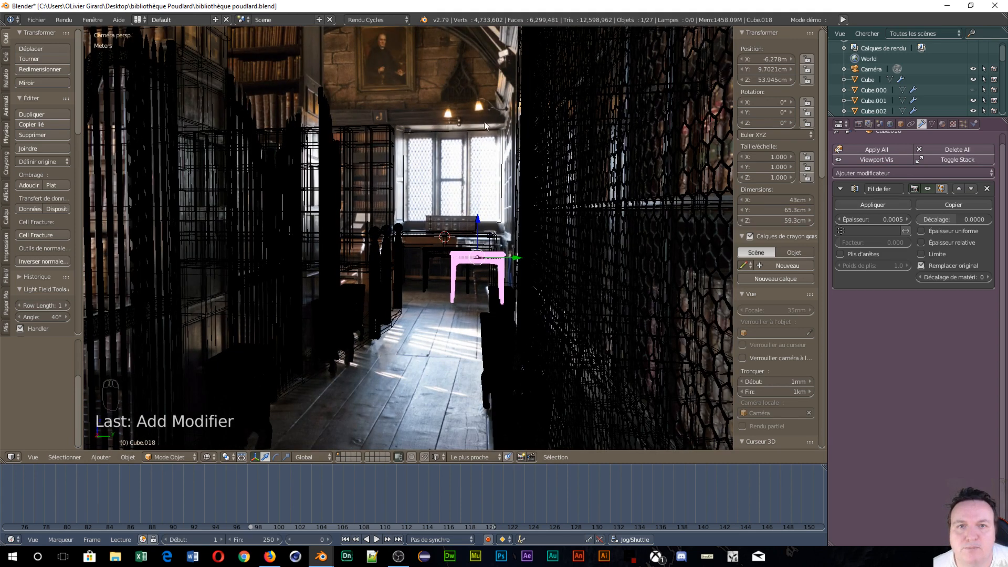
scroll(488, 94, down, 3)
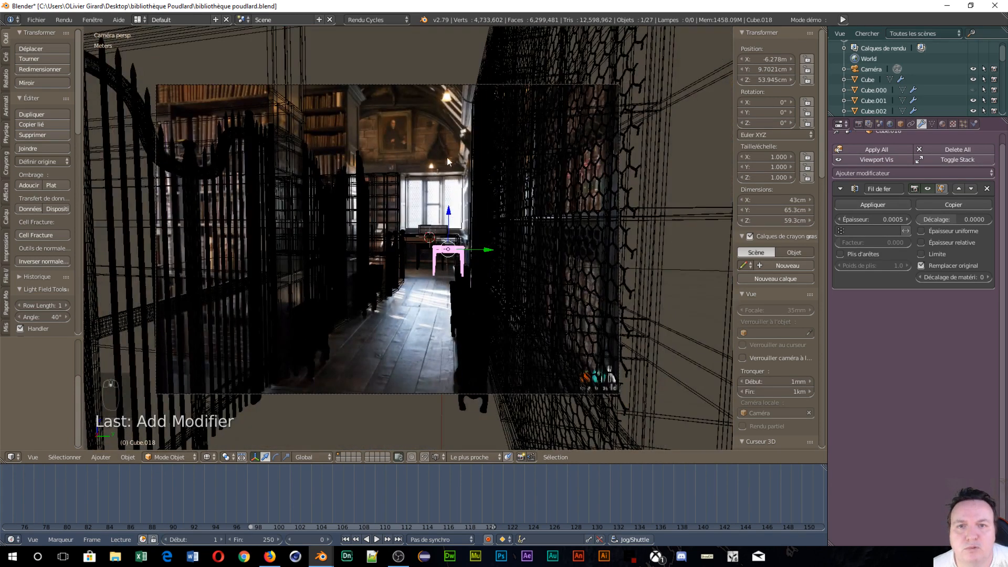